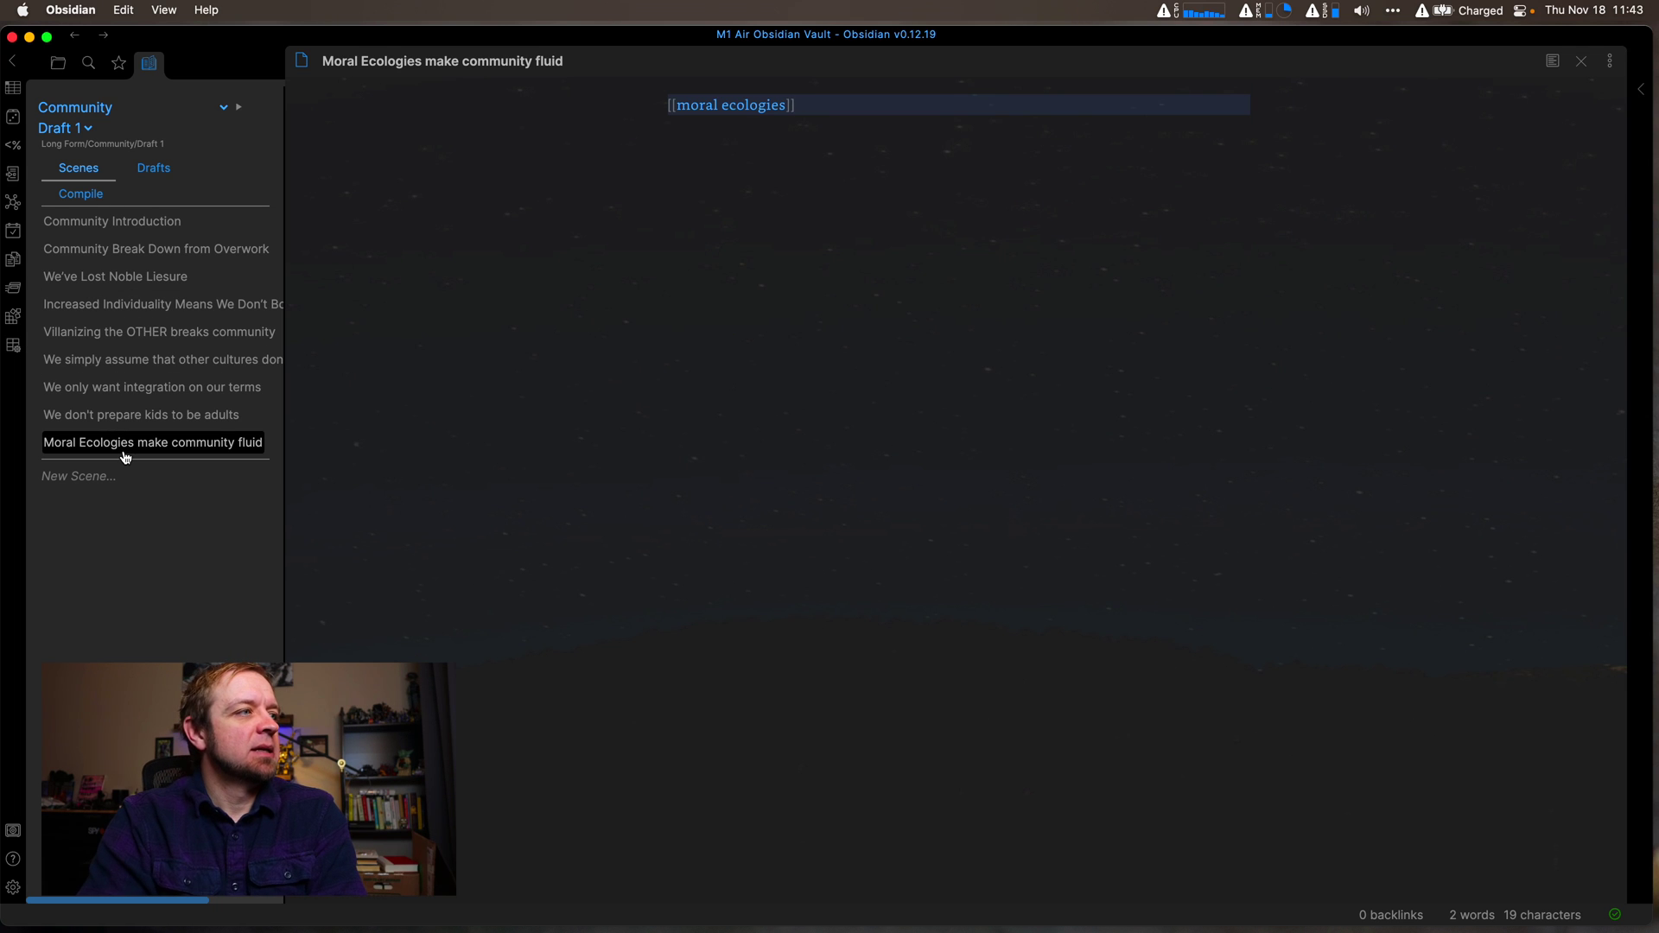
Step: Step through the Overwork, Noble Leisure and Individuality scenes, ending on 'We only want integration on our terms'
left_click(121, 253)
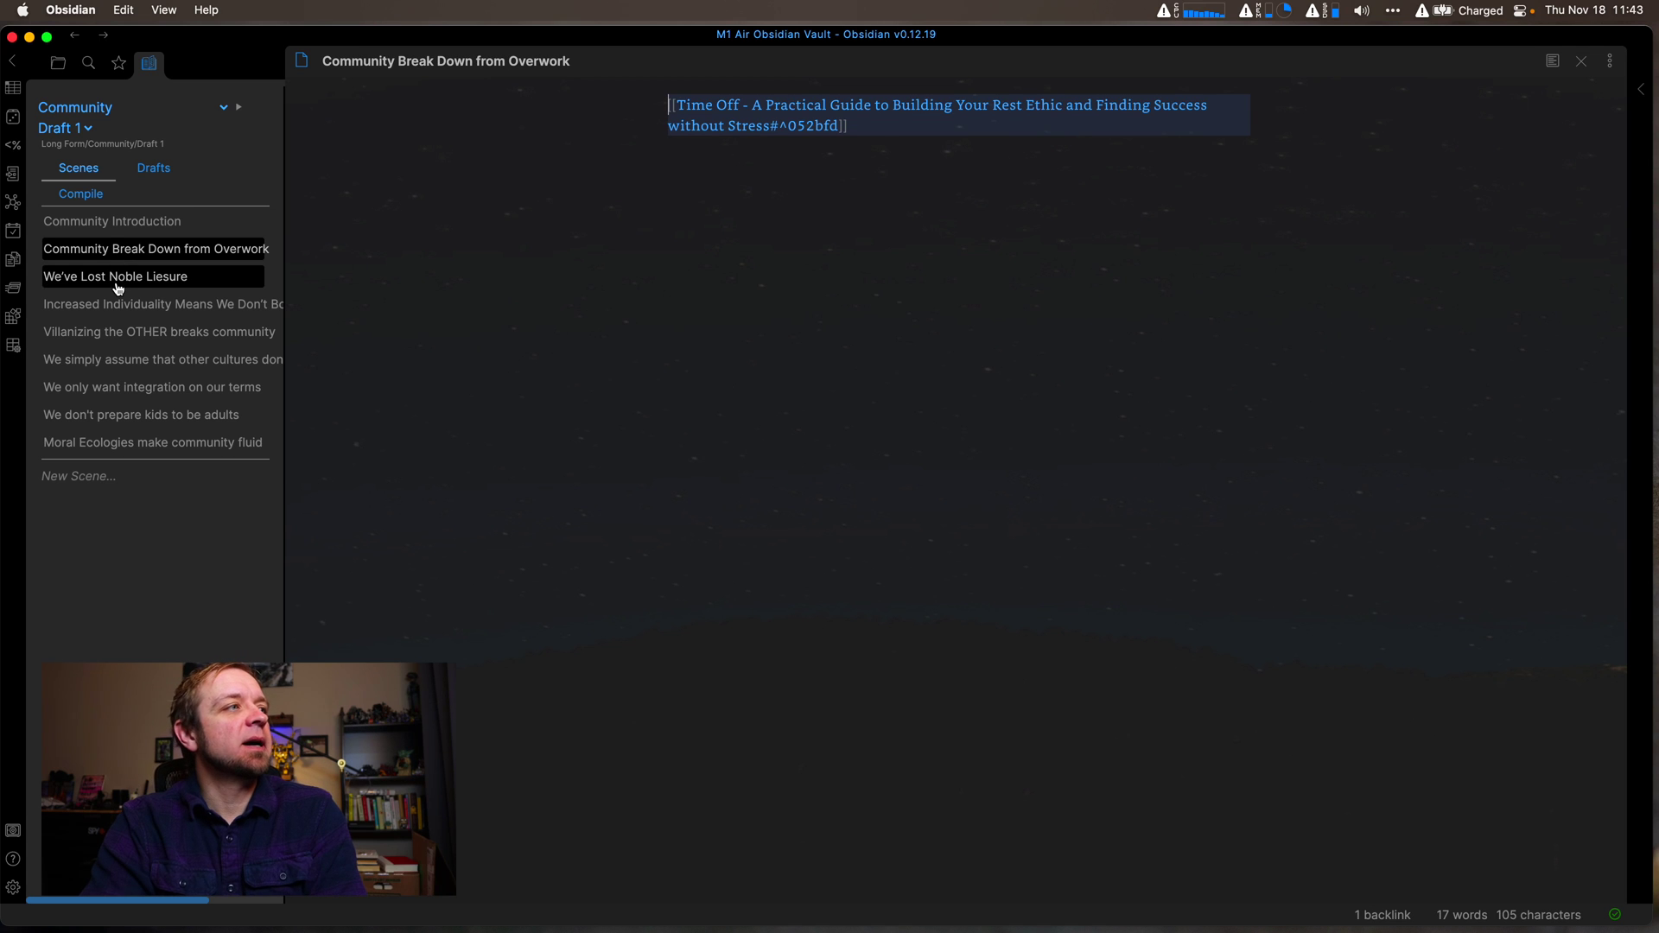
left_click(116, 284)
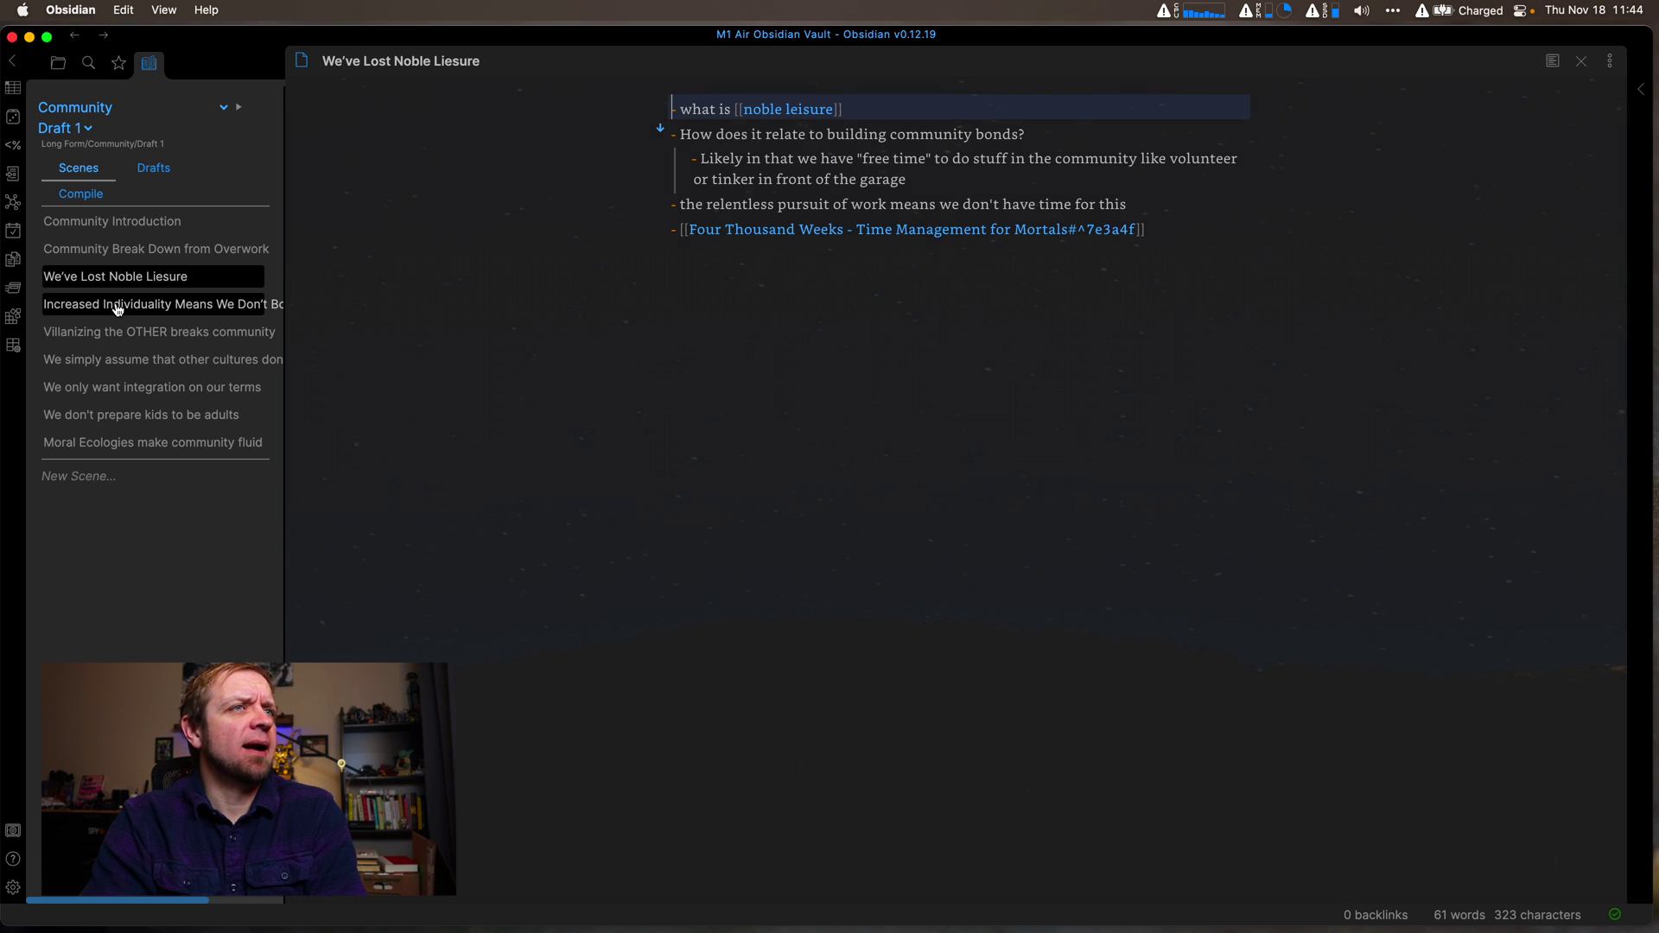
left_click(118, 307)
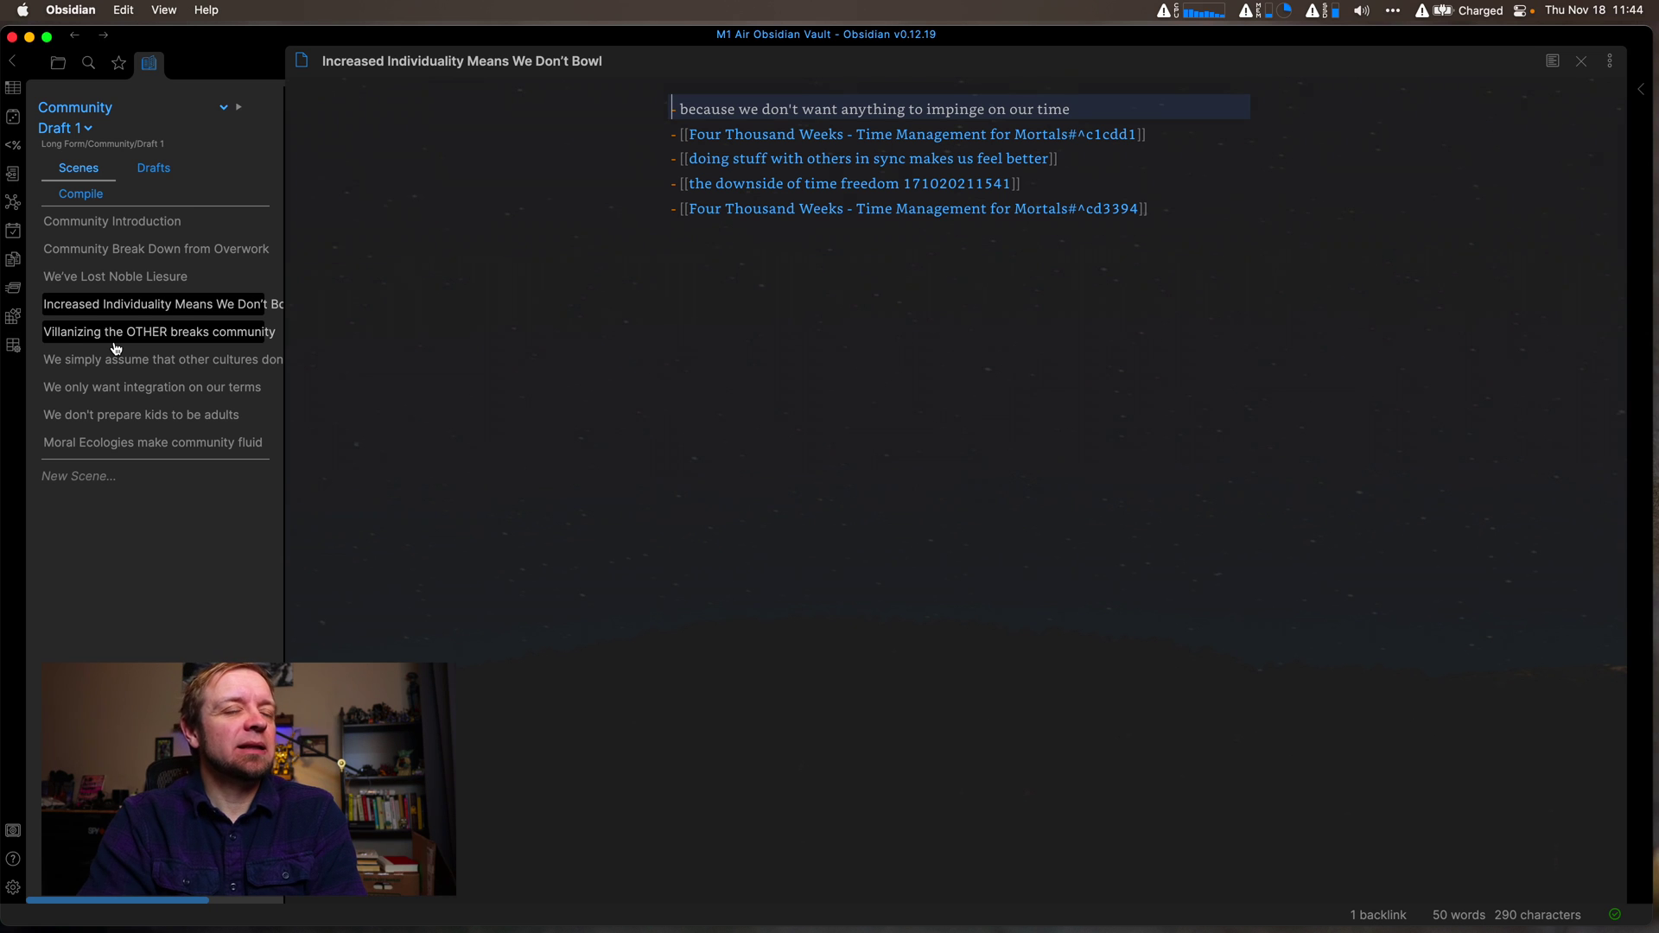
left_click(120, 401)
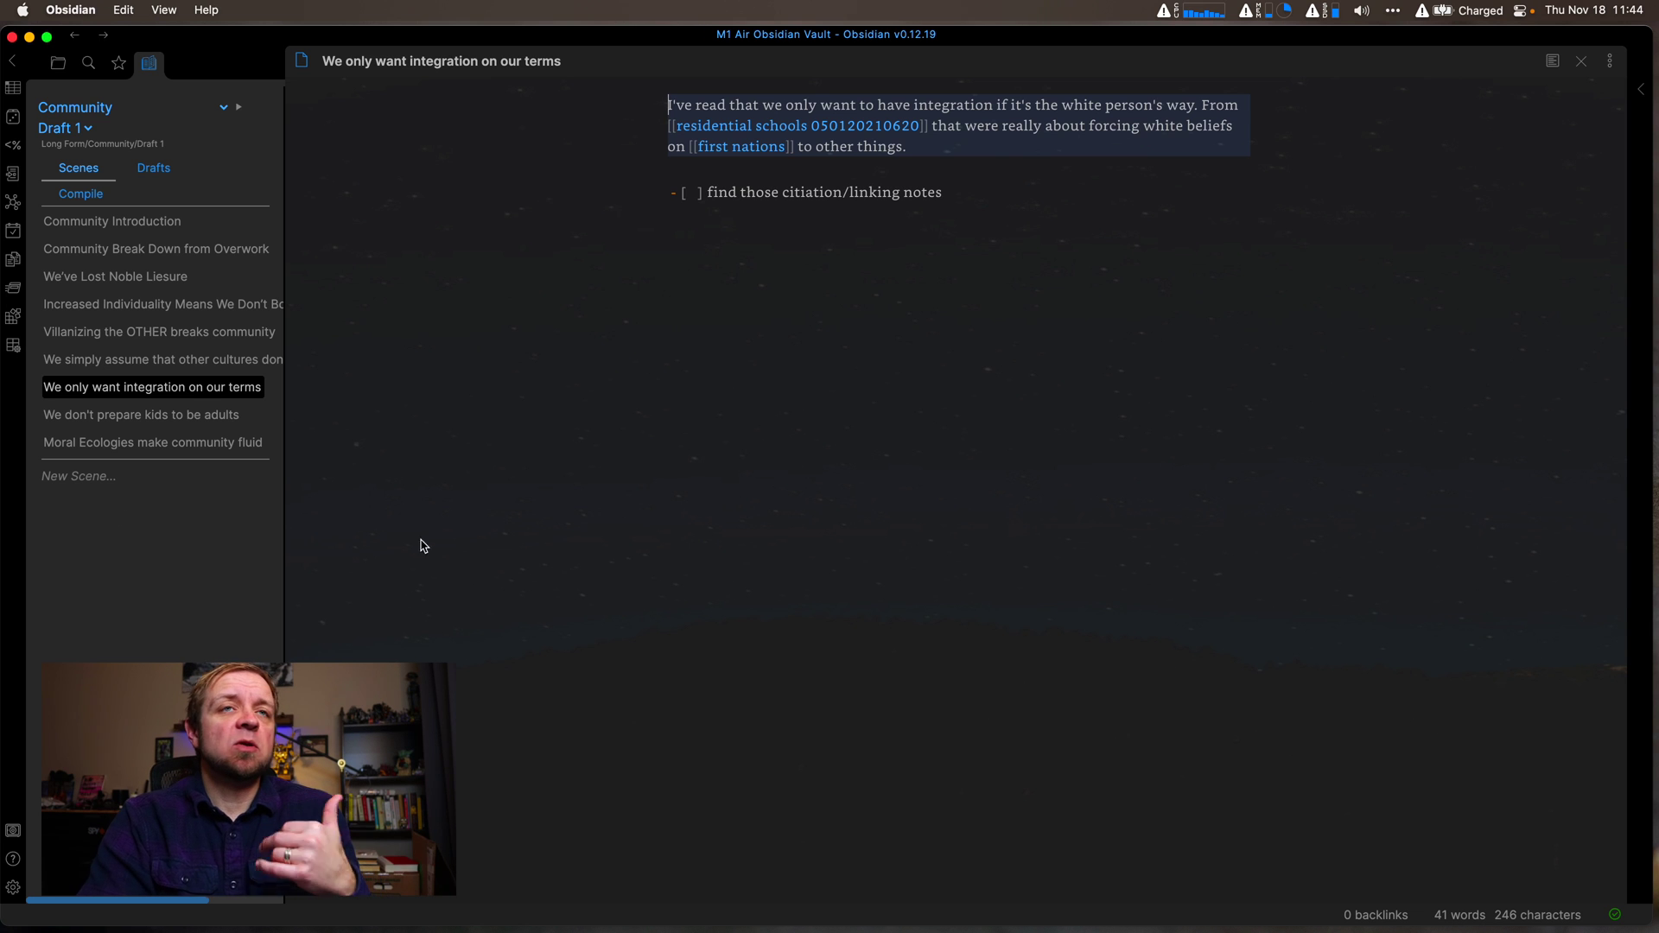
Step: Split the editor vertically into two side-by-side panes via the command palette
left_click(726, 563)
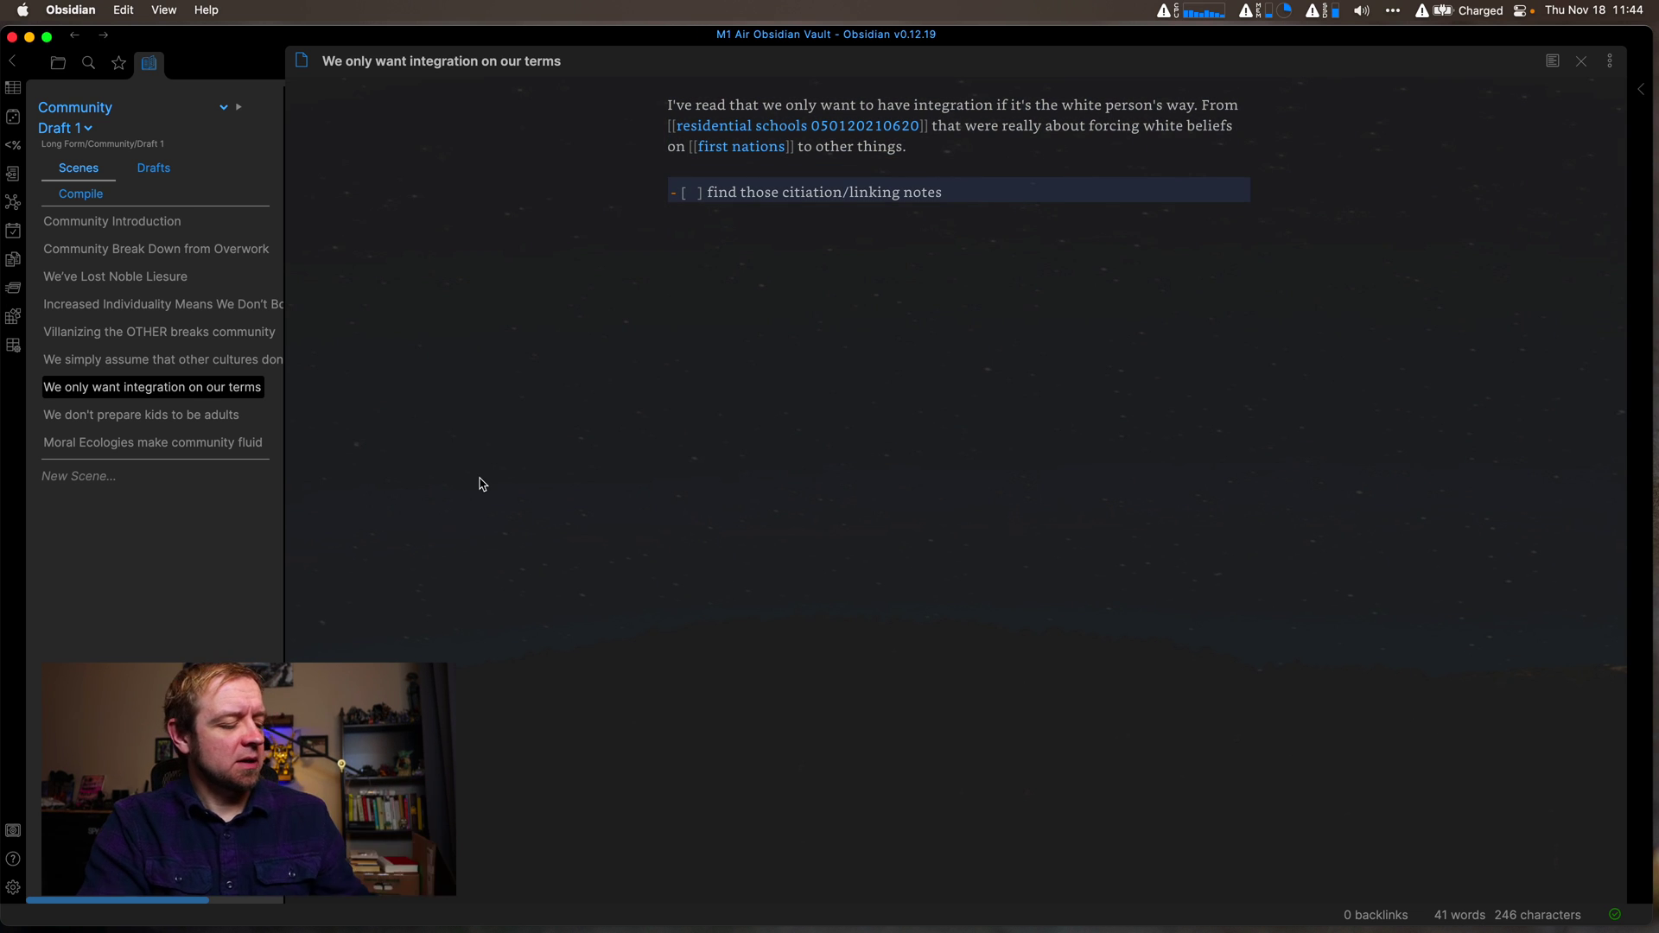
key("super+p")
type("spl")
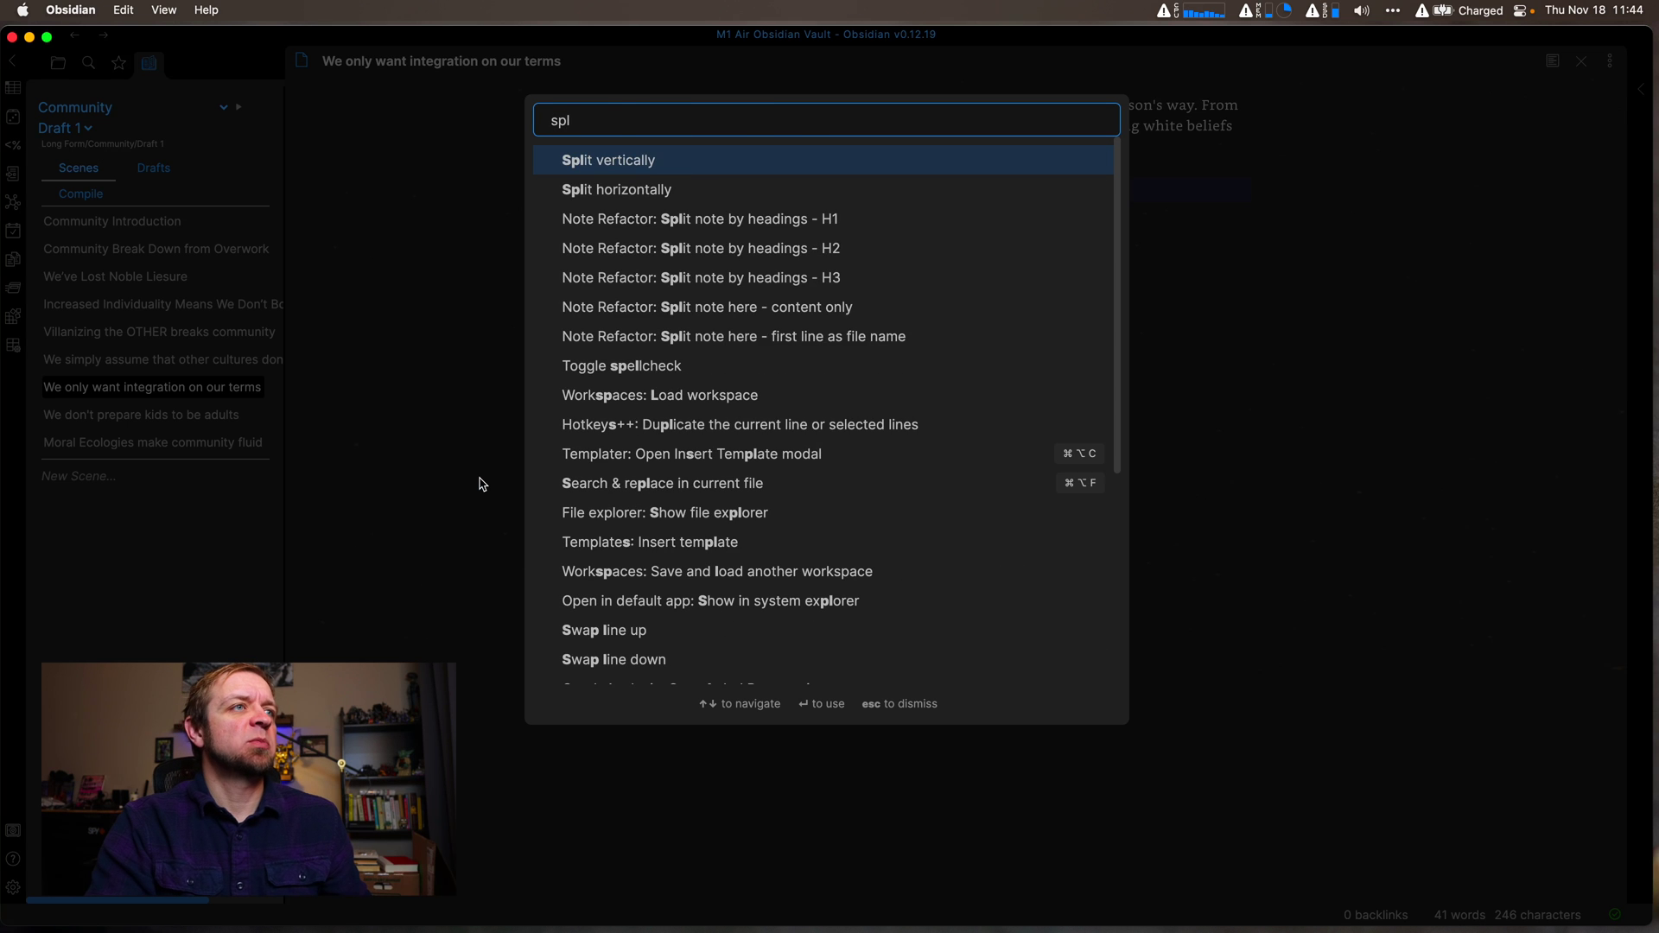
key("Return")
left_click(1211, 507)
Step: Open the Research Dashboards/community note in the right pane and scroll through its checklist
key("super+o")
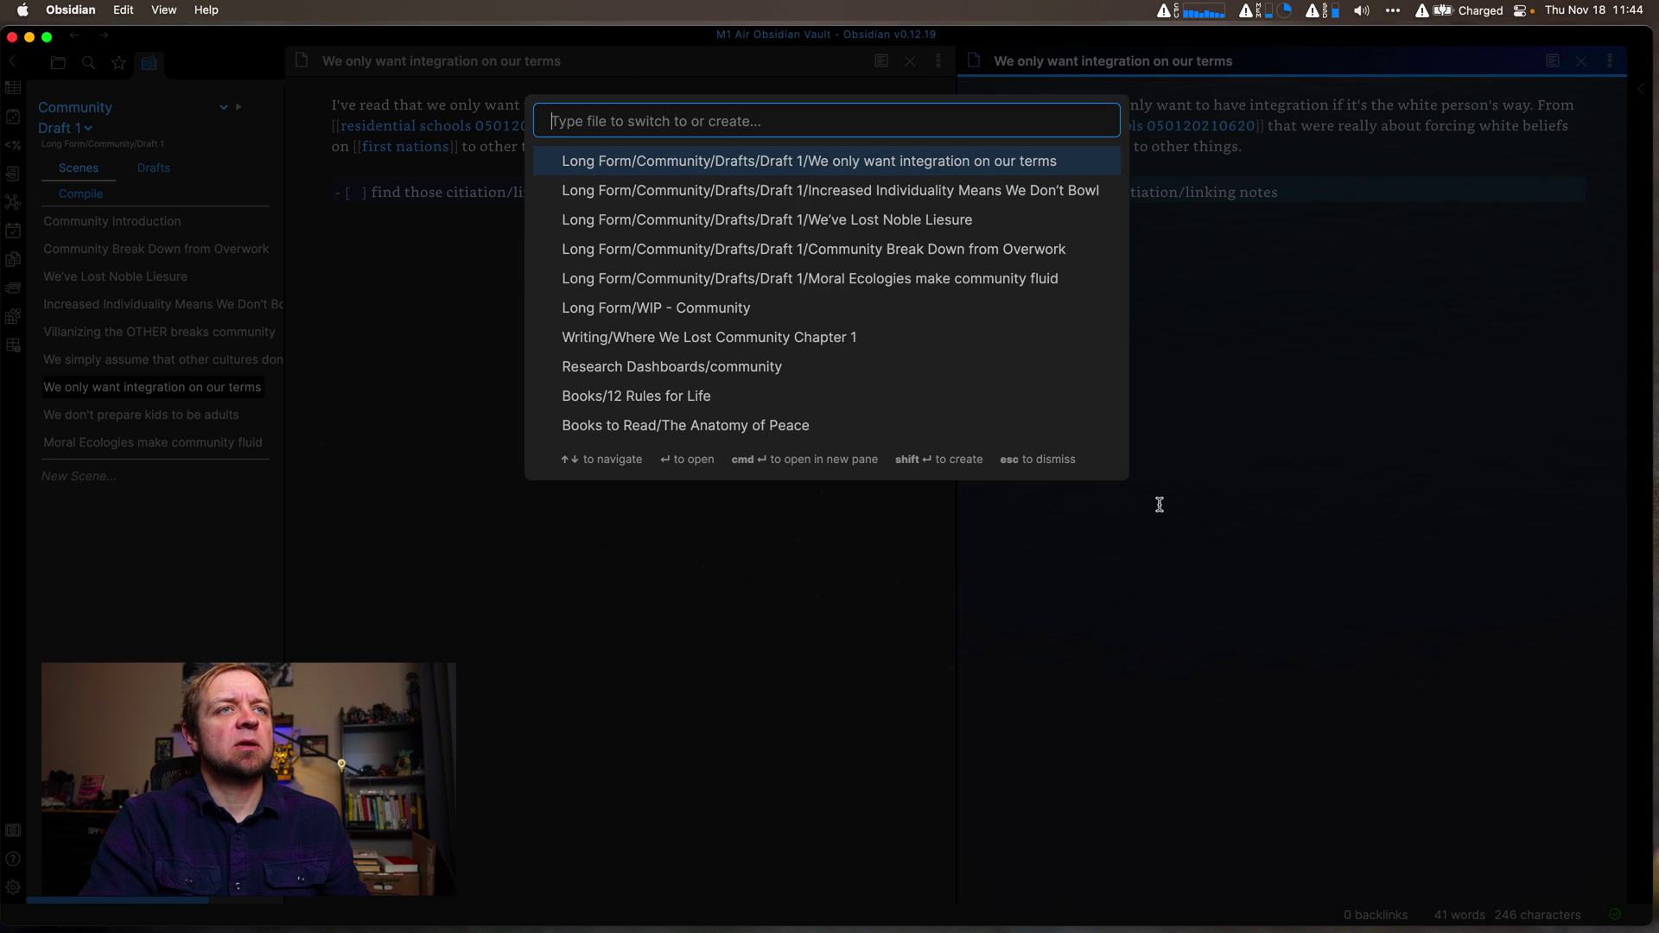
type("comm")
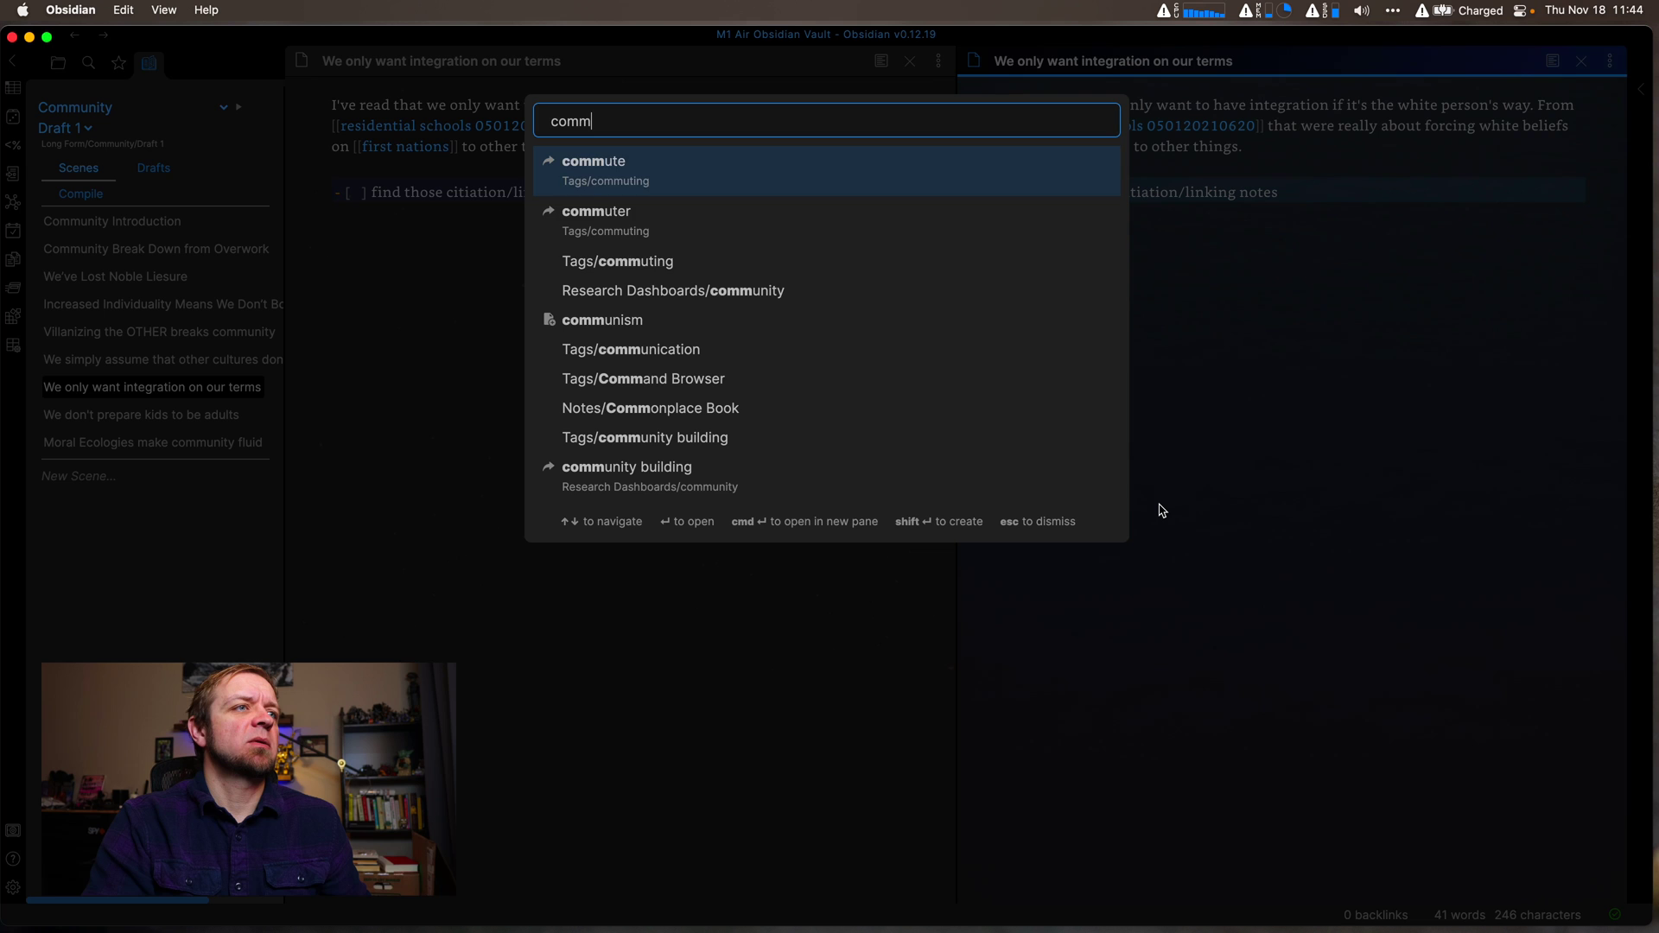
key("Down")
key("Down")
key("Down")
key("Return")
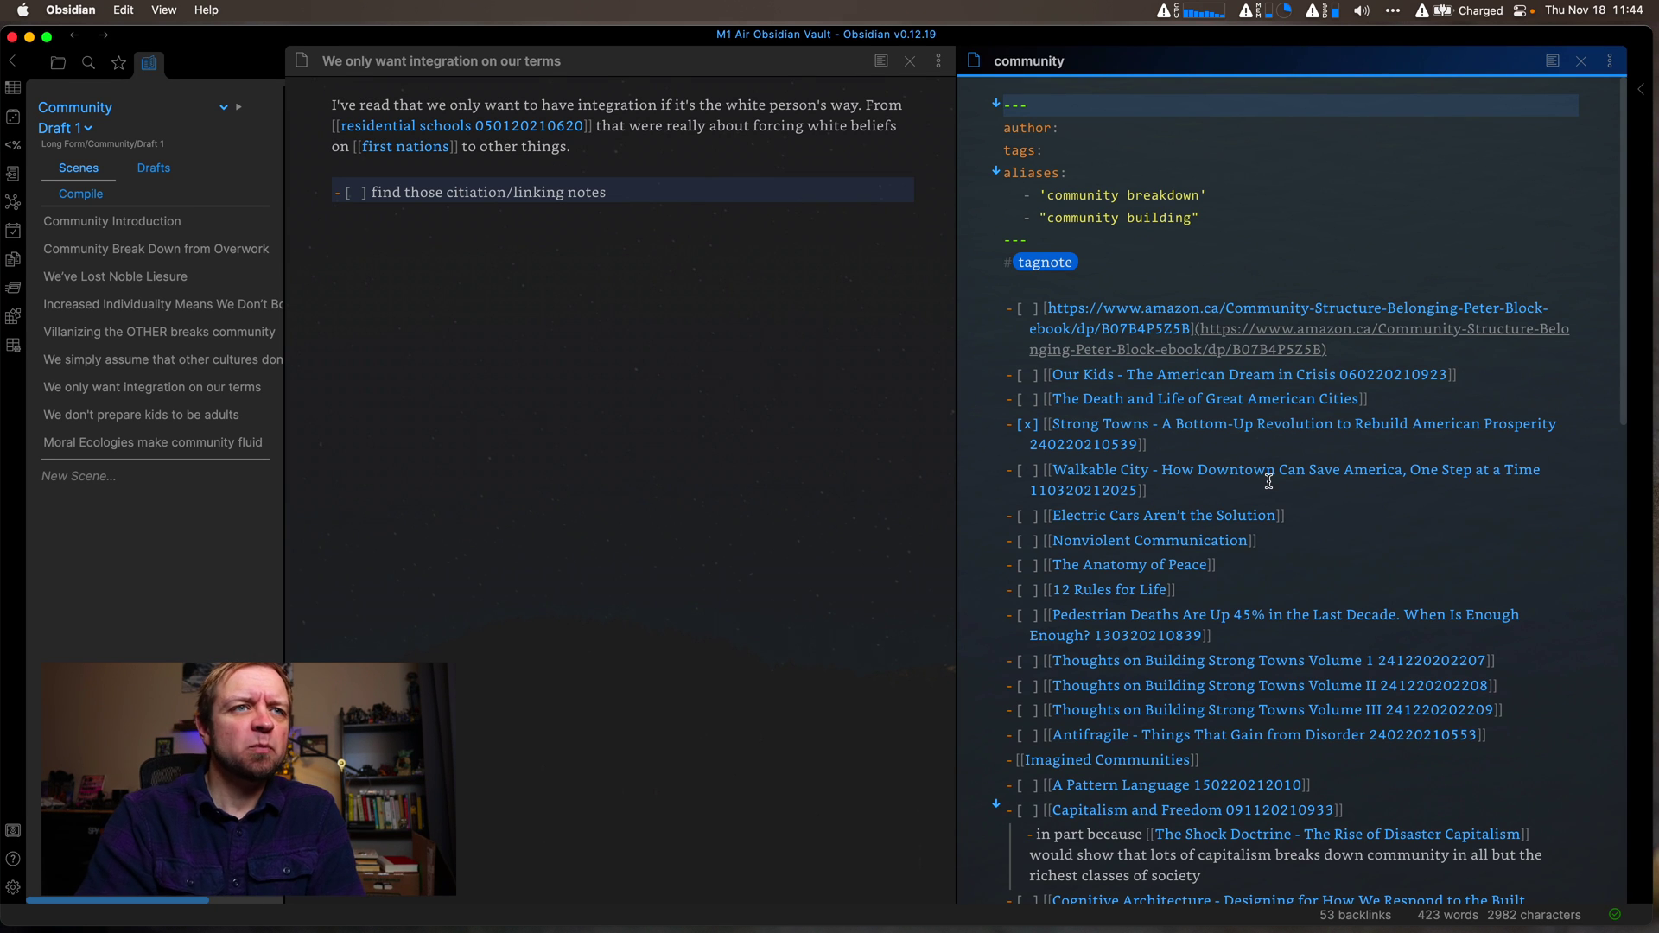
scroll(1270, 481, "down", 6)
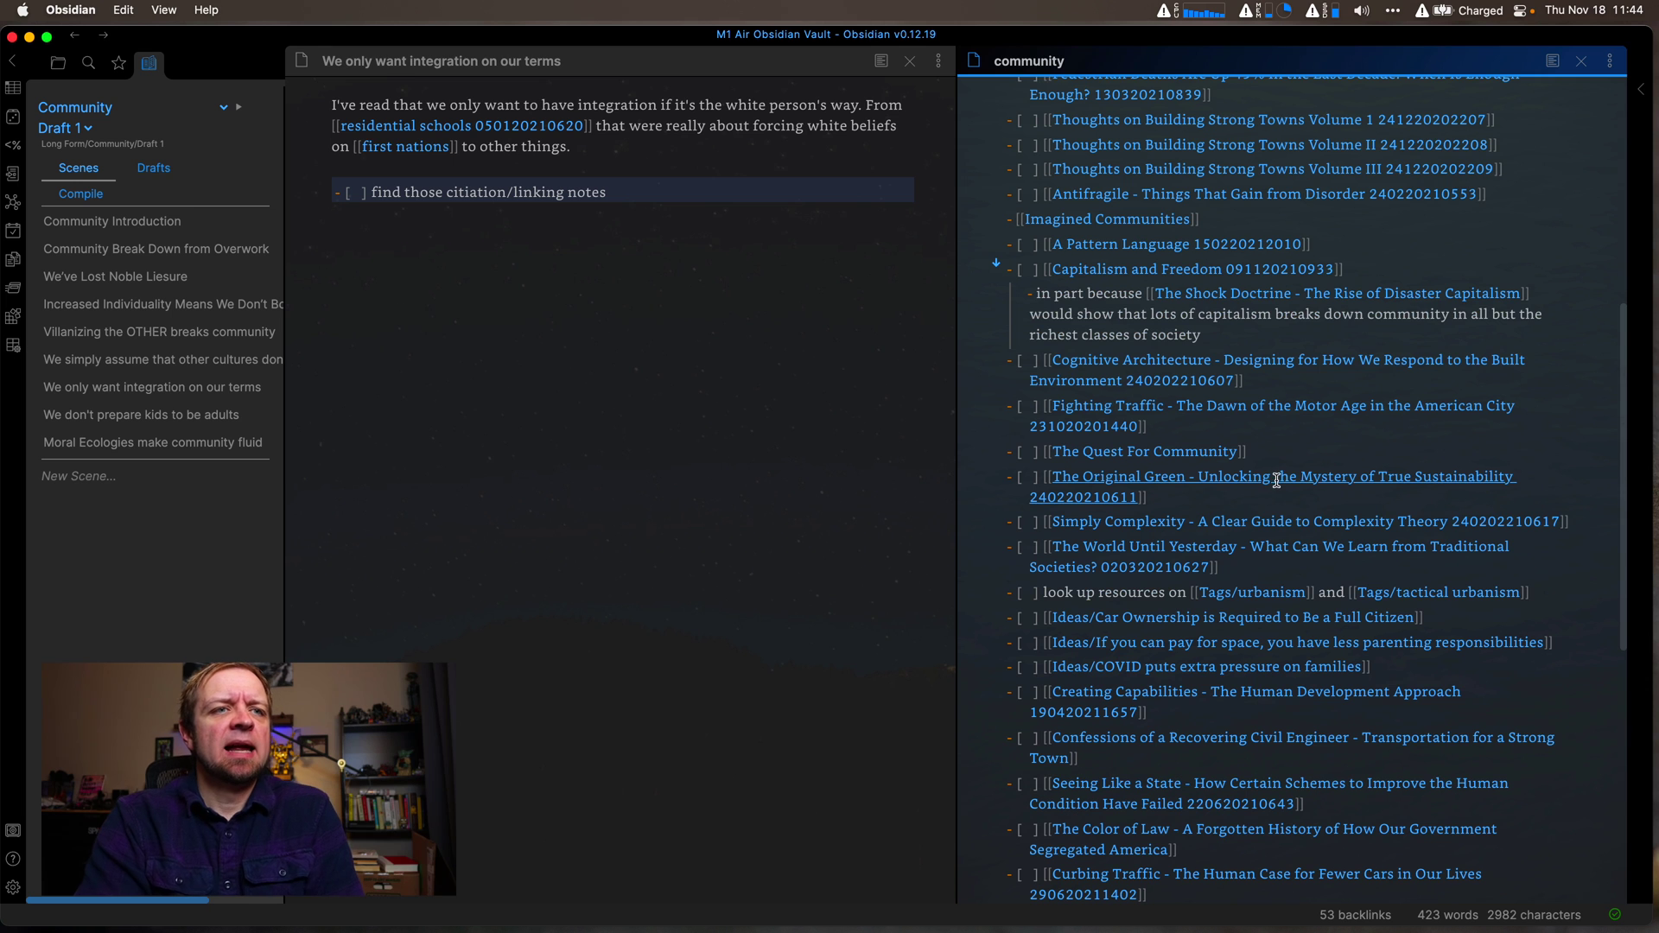
scroll(1276, 480, "down", 1)
scroll(1276, 480, "down", 7)
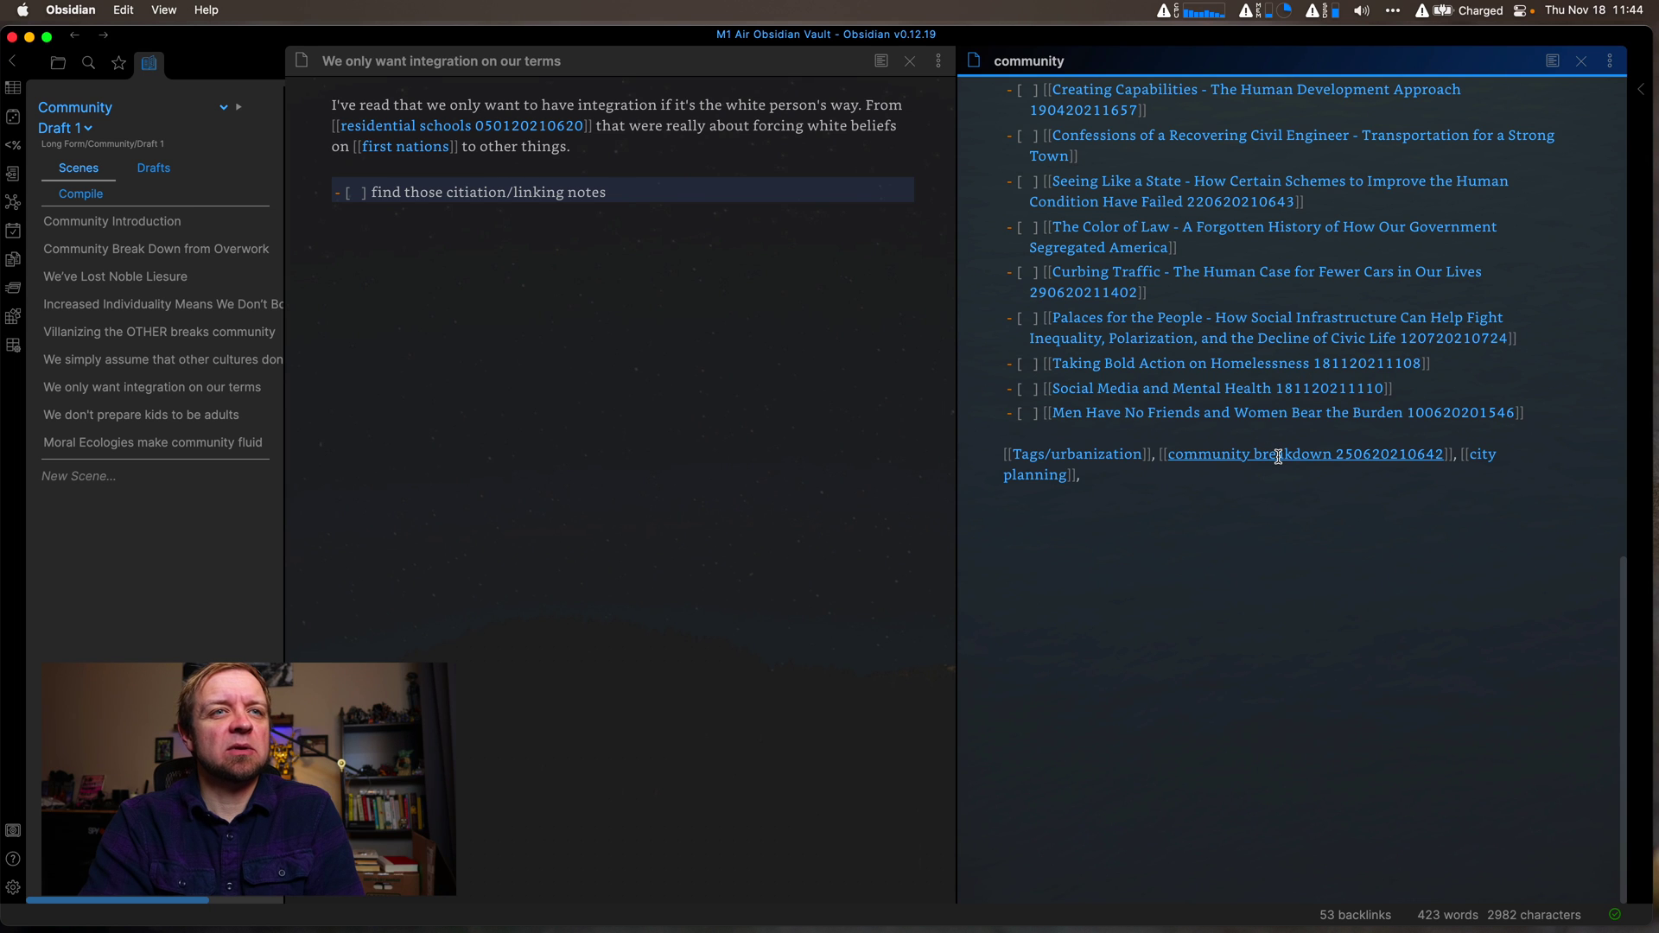
left_click(1278, 456)
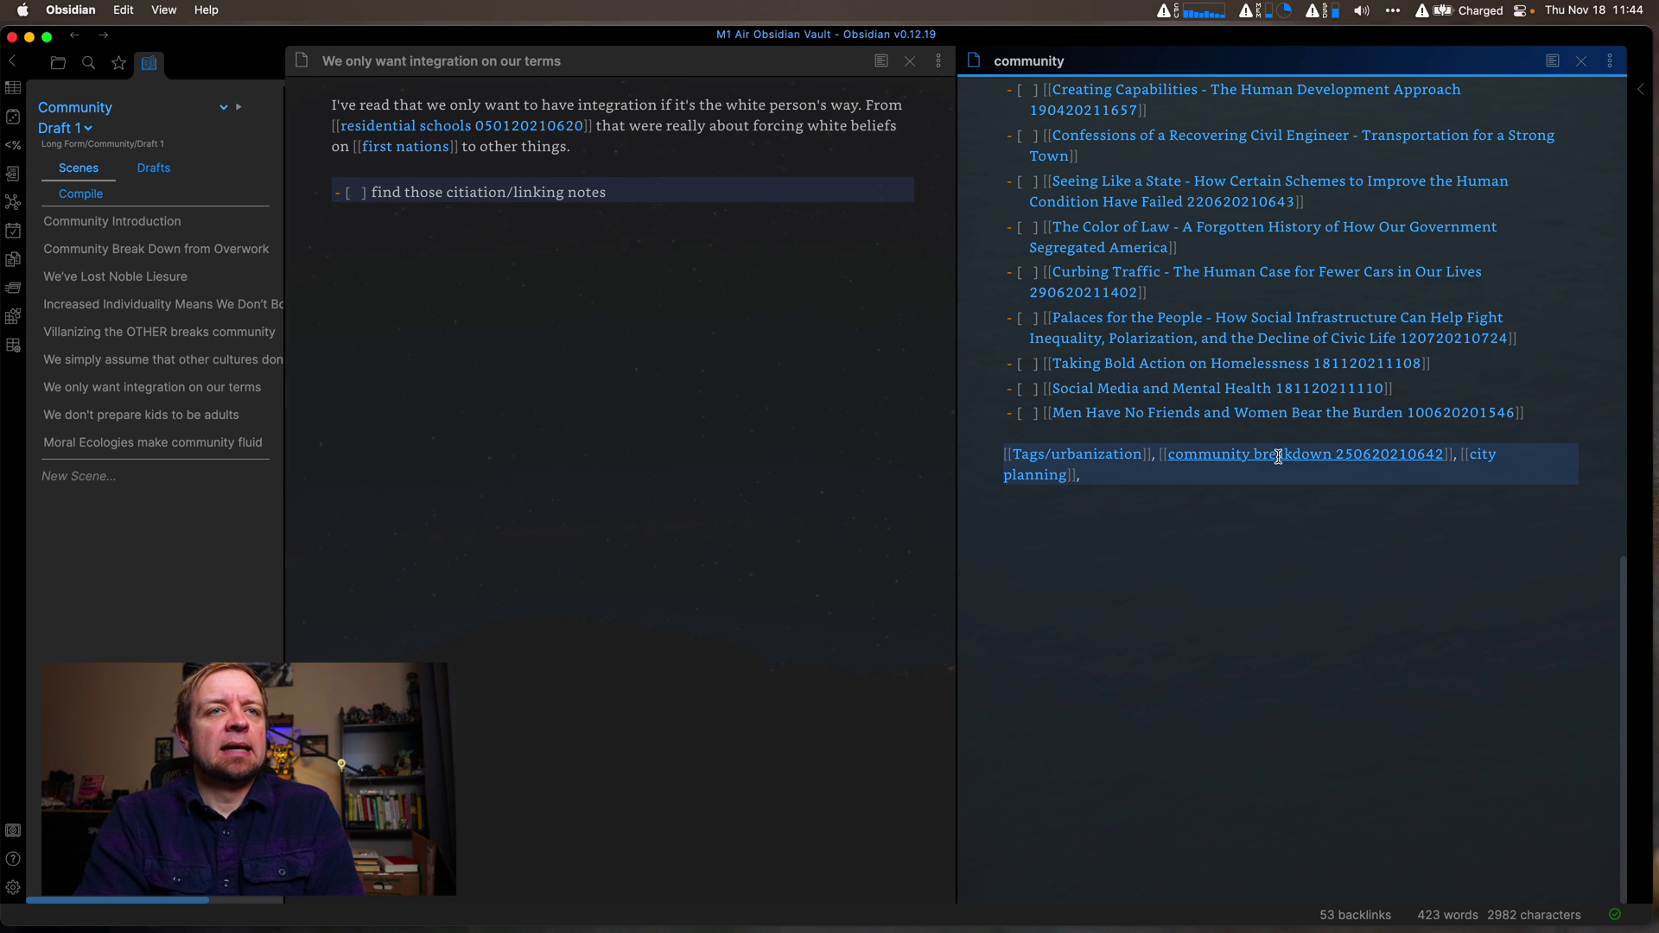
left_click(1278, 456, "super")
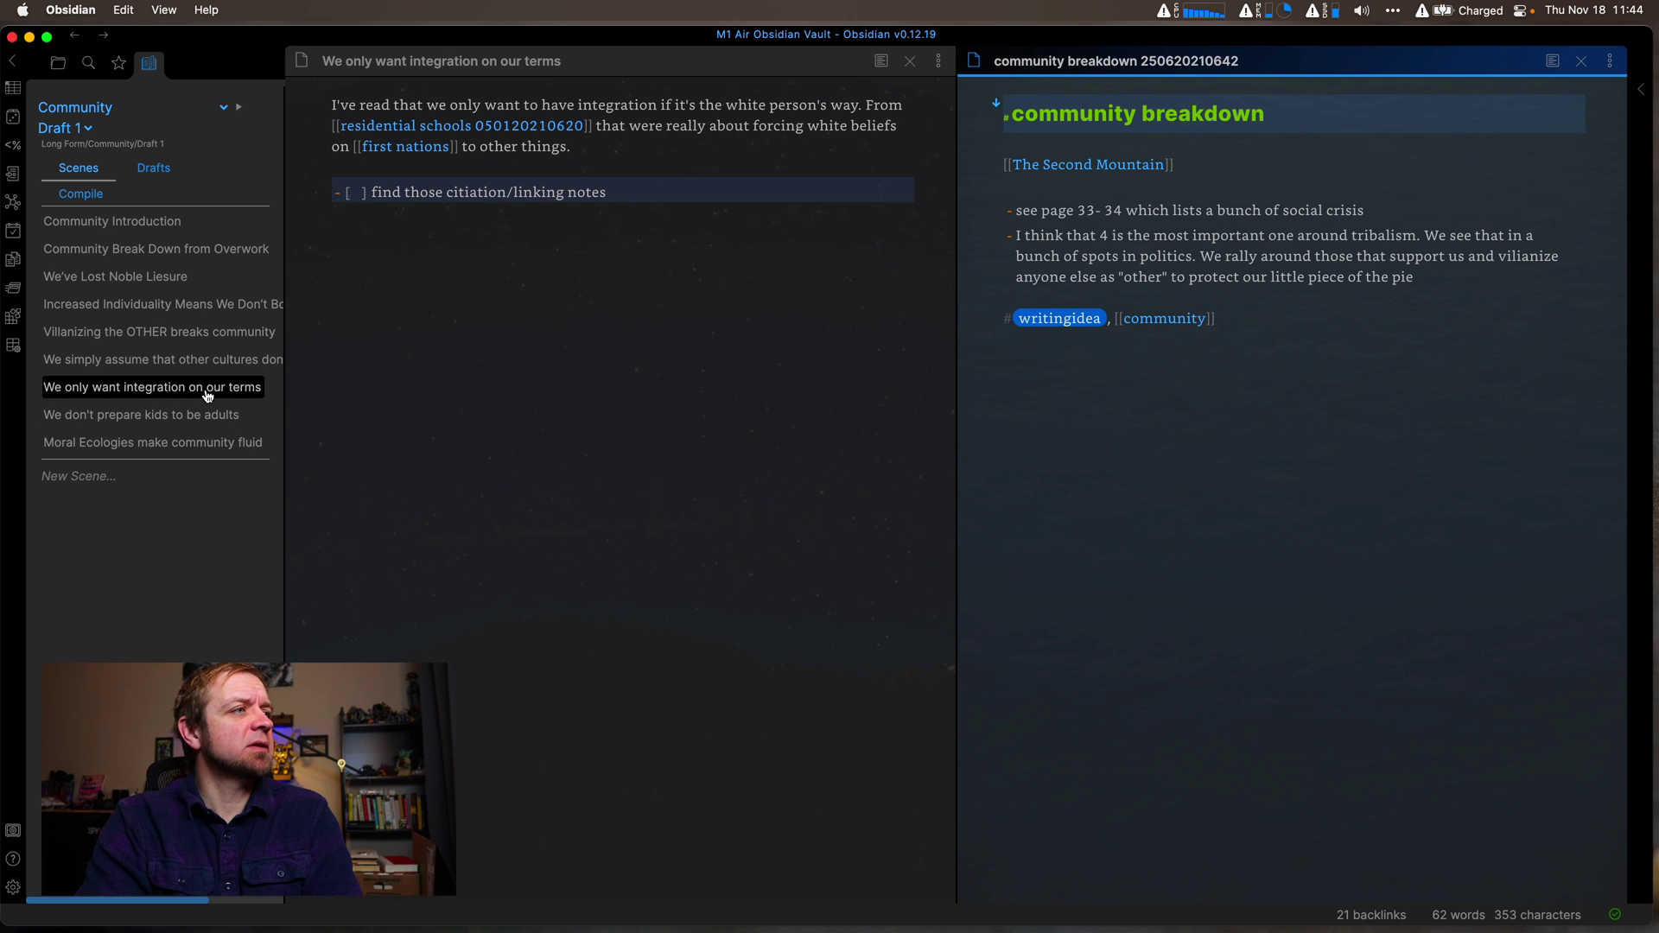
left_click(201, 344)
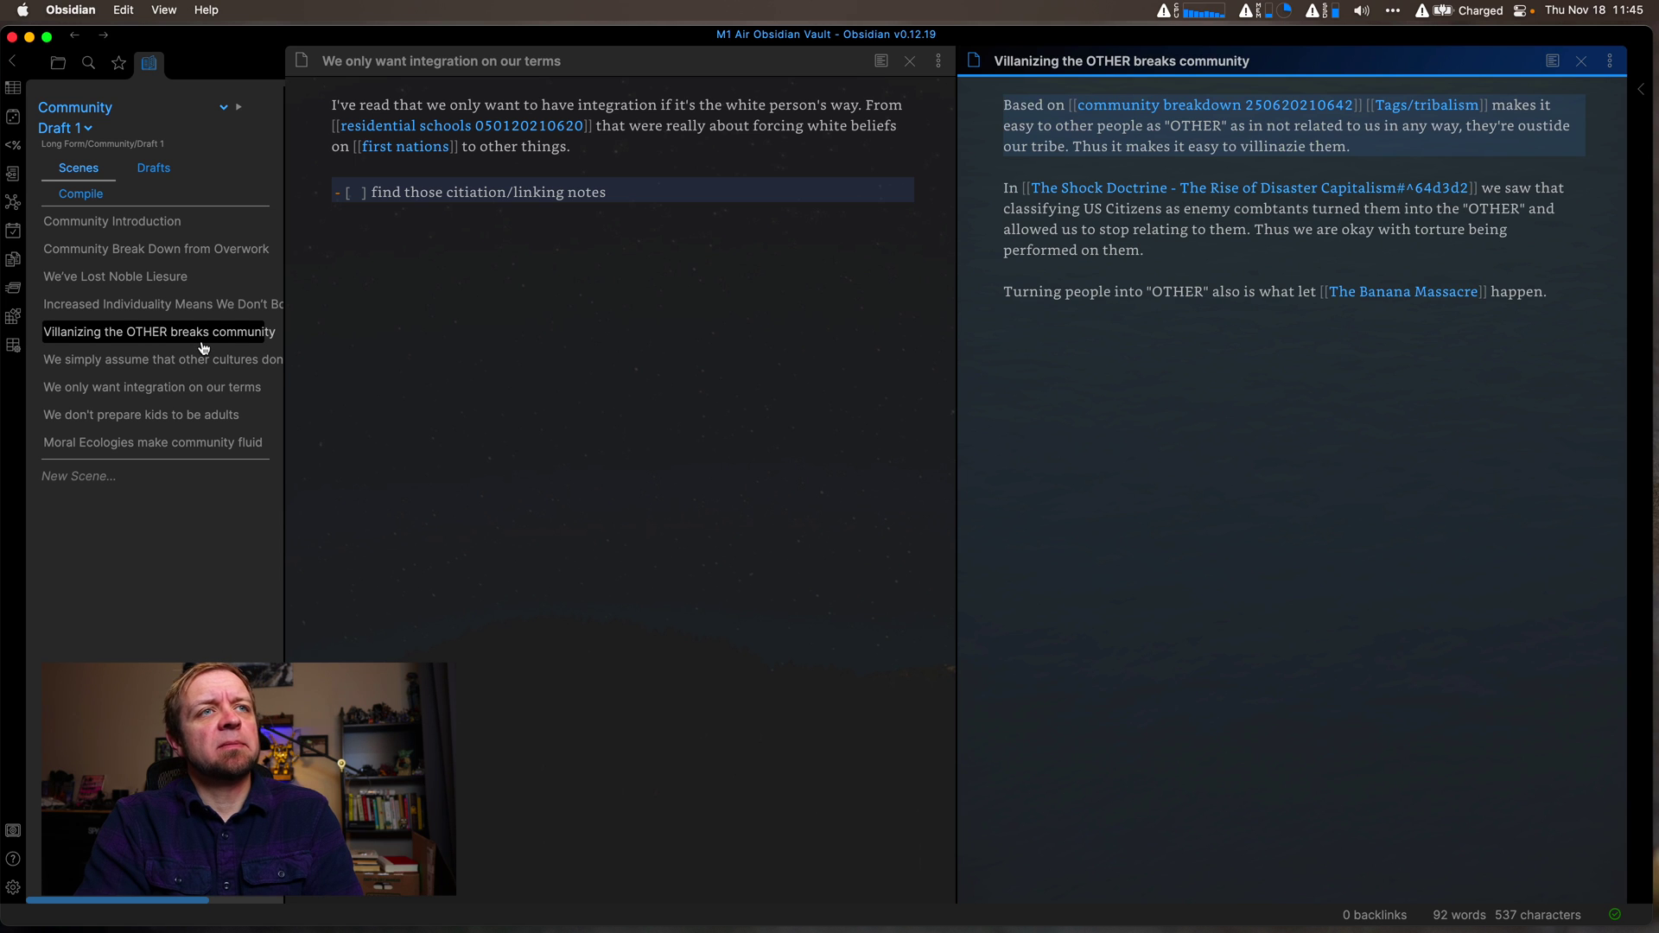
key("super+alt+Left")
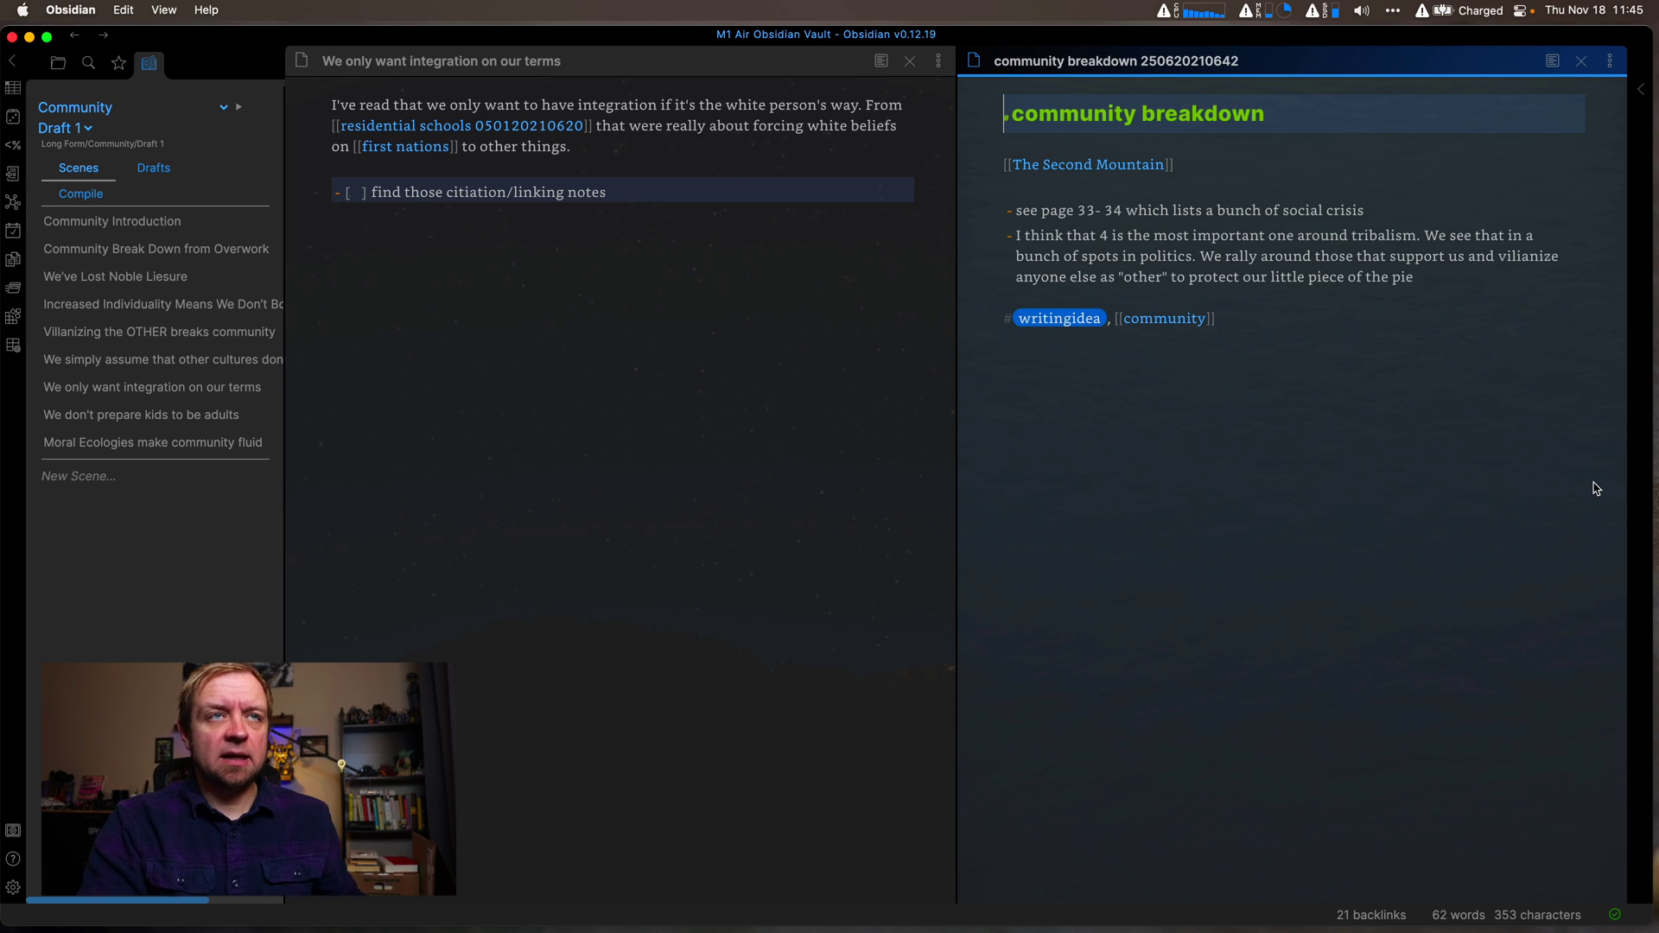
left_click(257, 387)
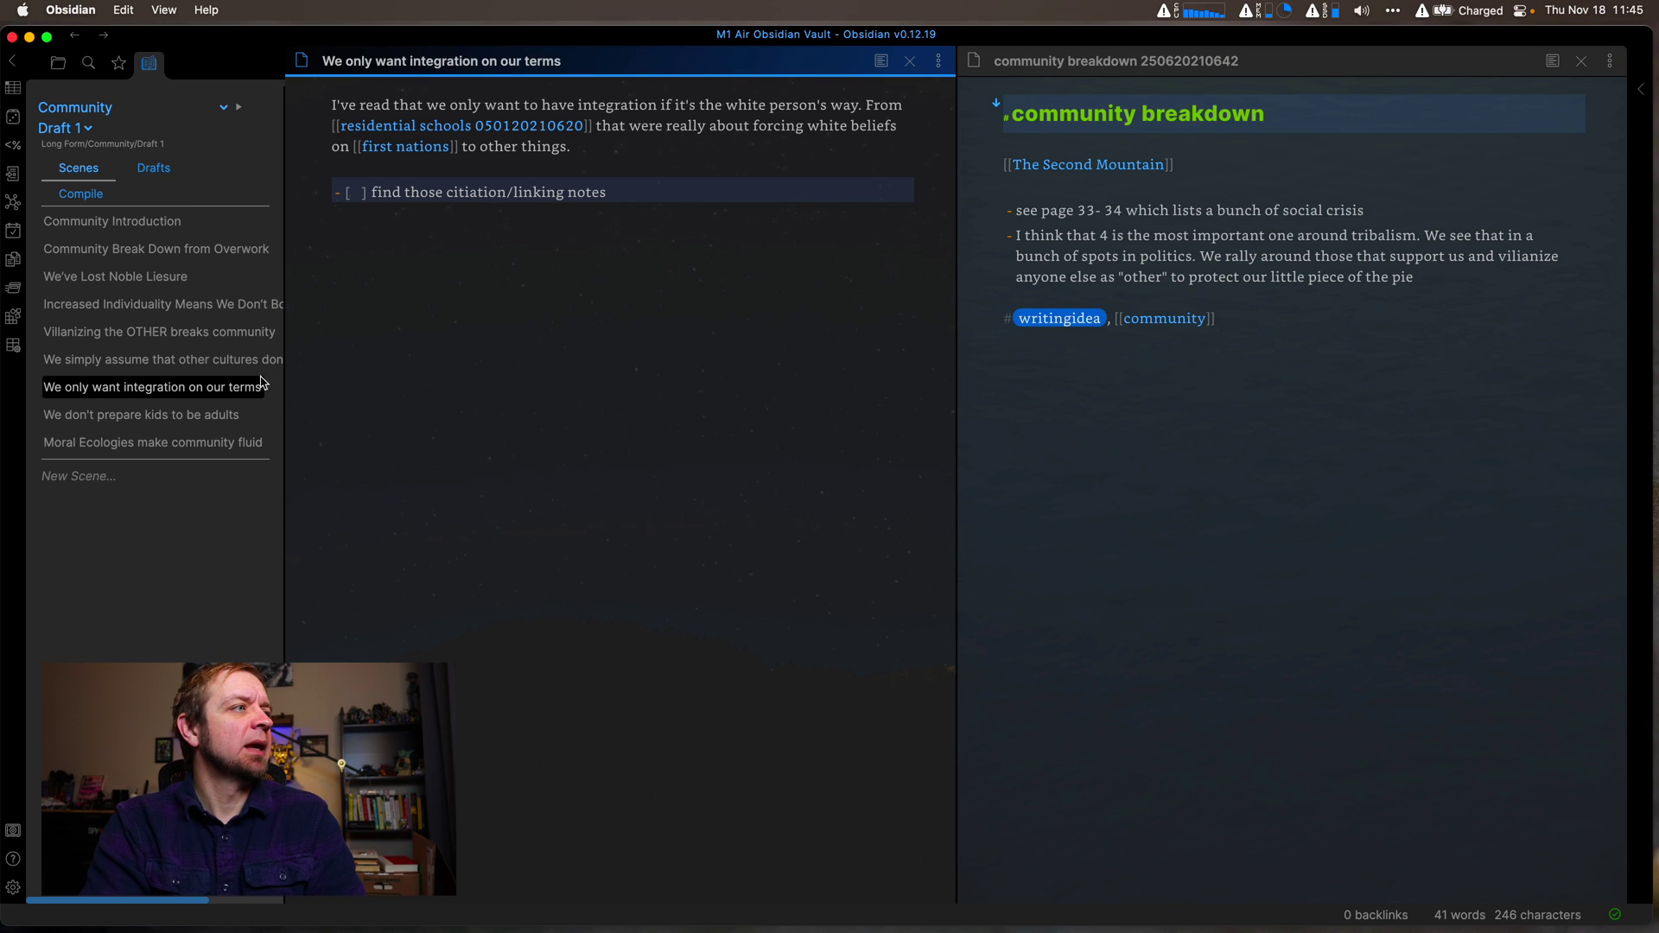
left_click(244, 332)
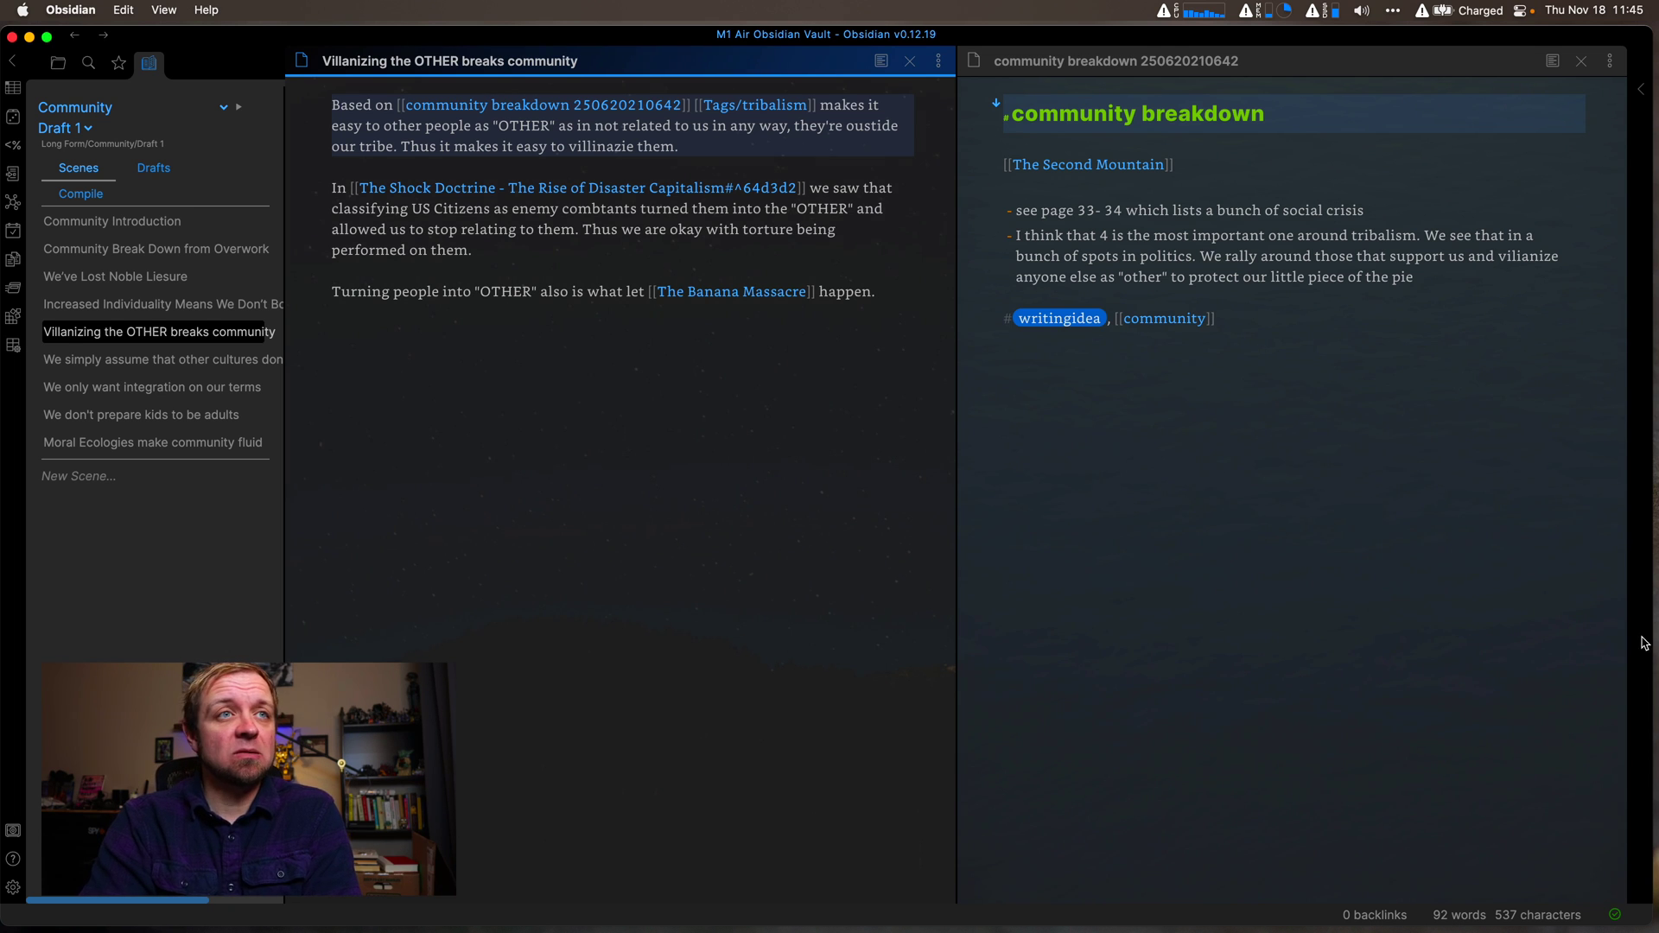
Step: Add a '- [ ] [[Confirmation Bias]] and [[Disconfirmation Bias]]' task line after the first paragraph
left_click(765, 149)
key("Return")
key("Return")
type("- ")
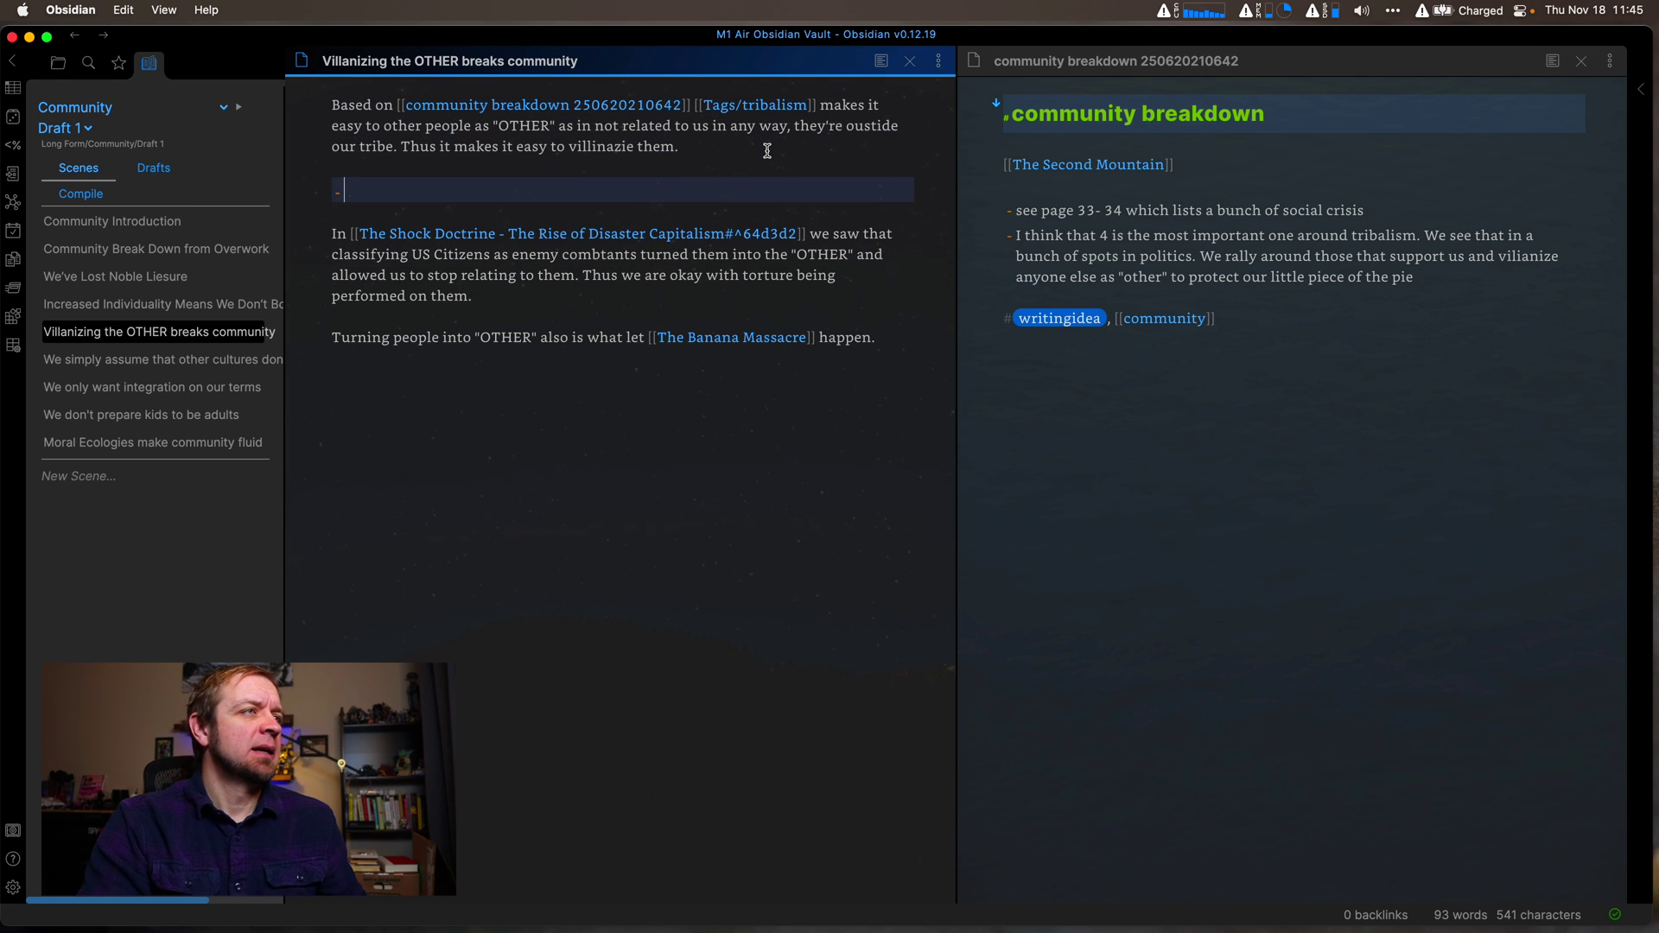
type("[[confirma")
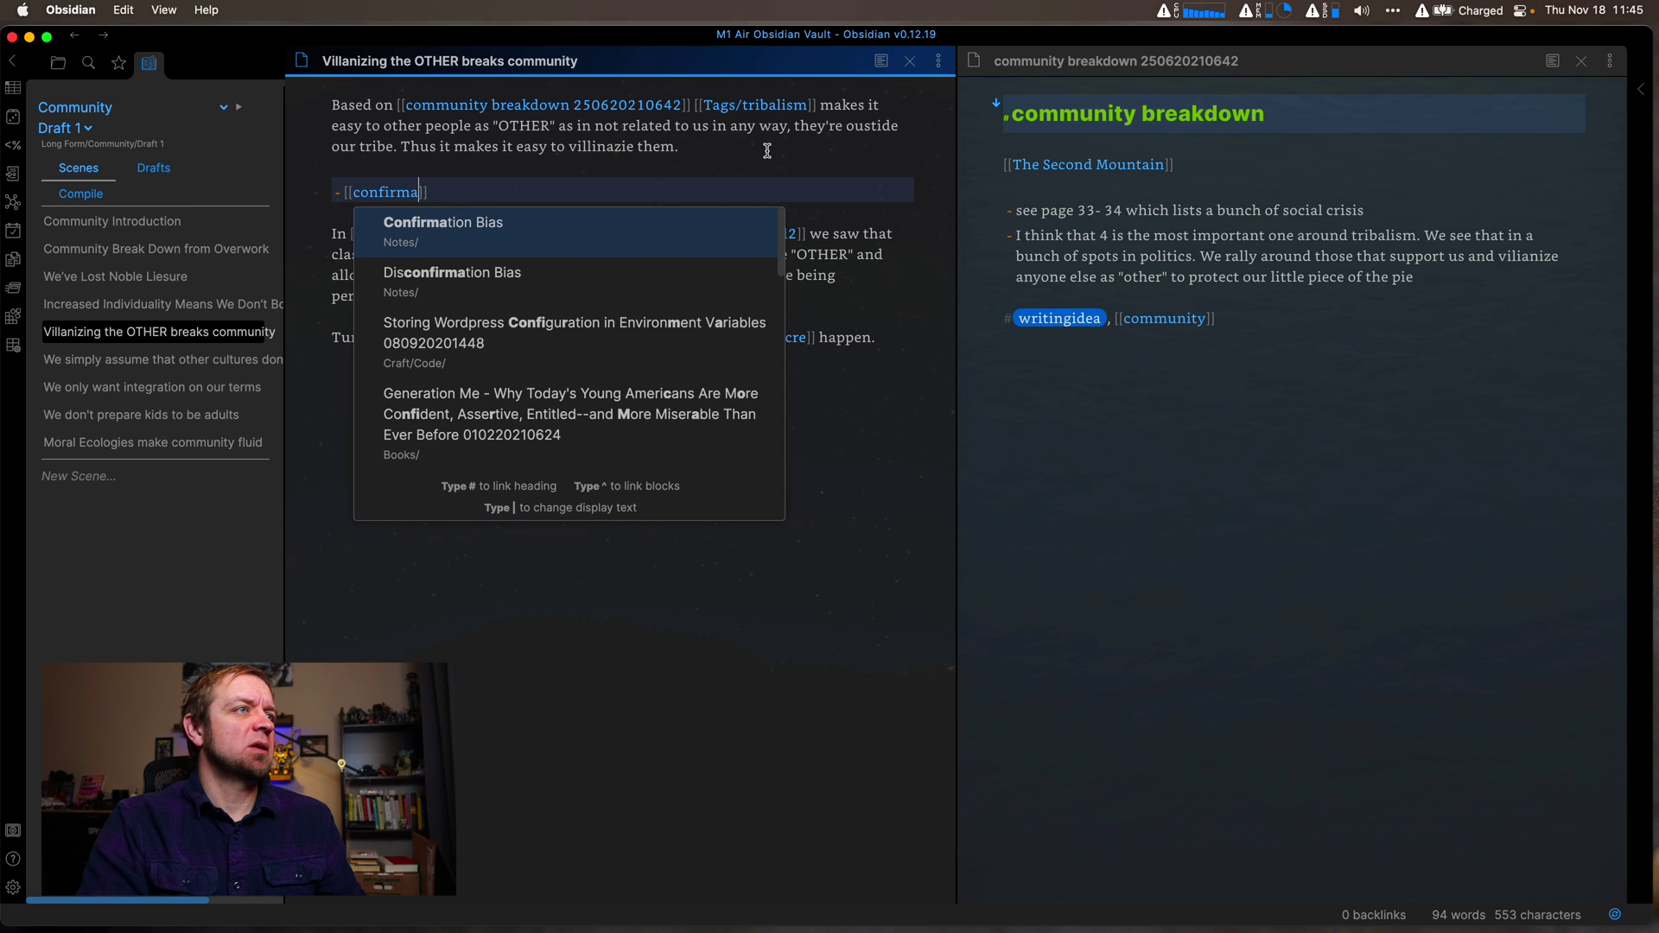
key("Return")
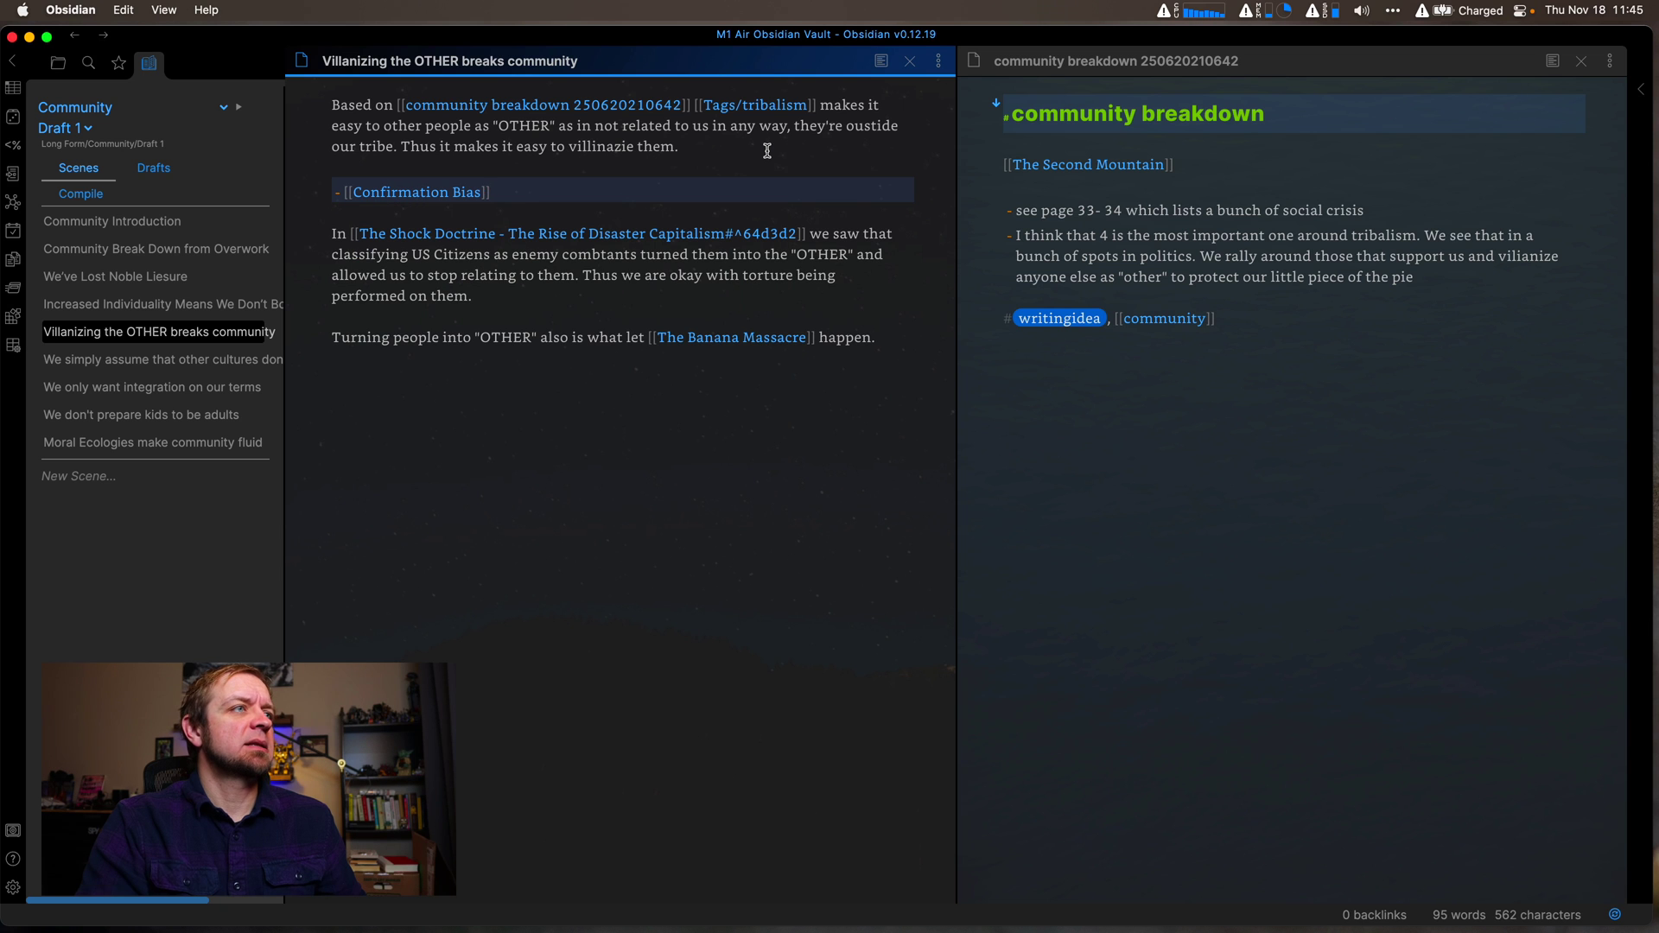
type("and [[Disco")
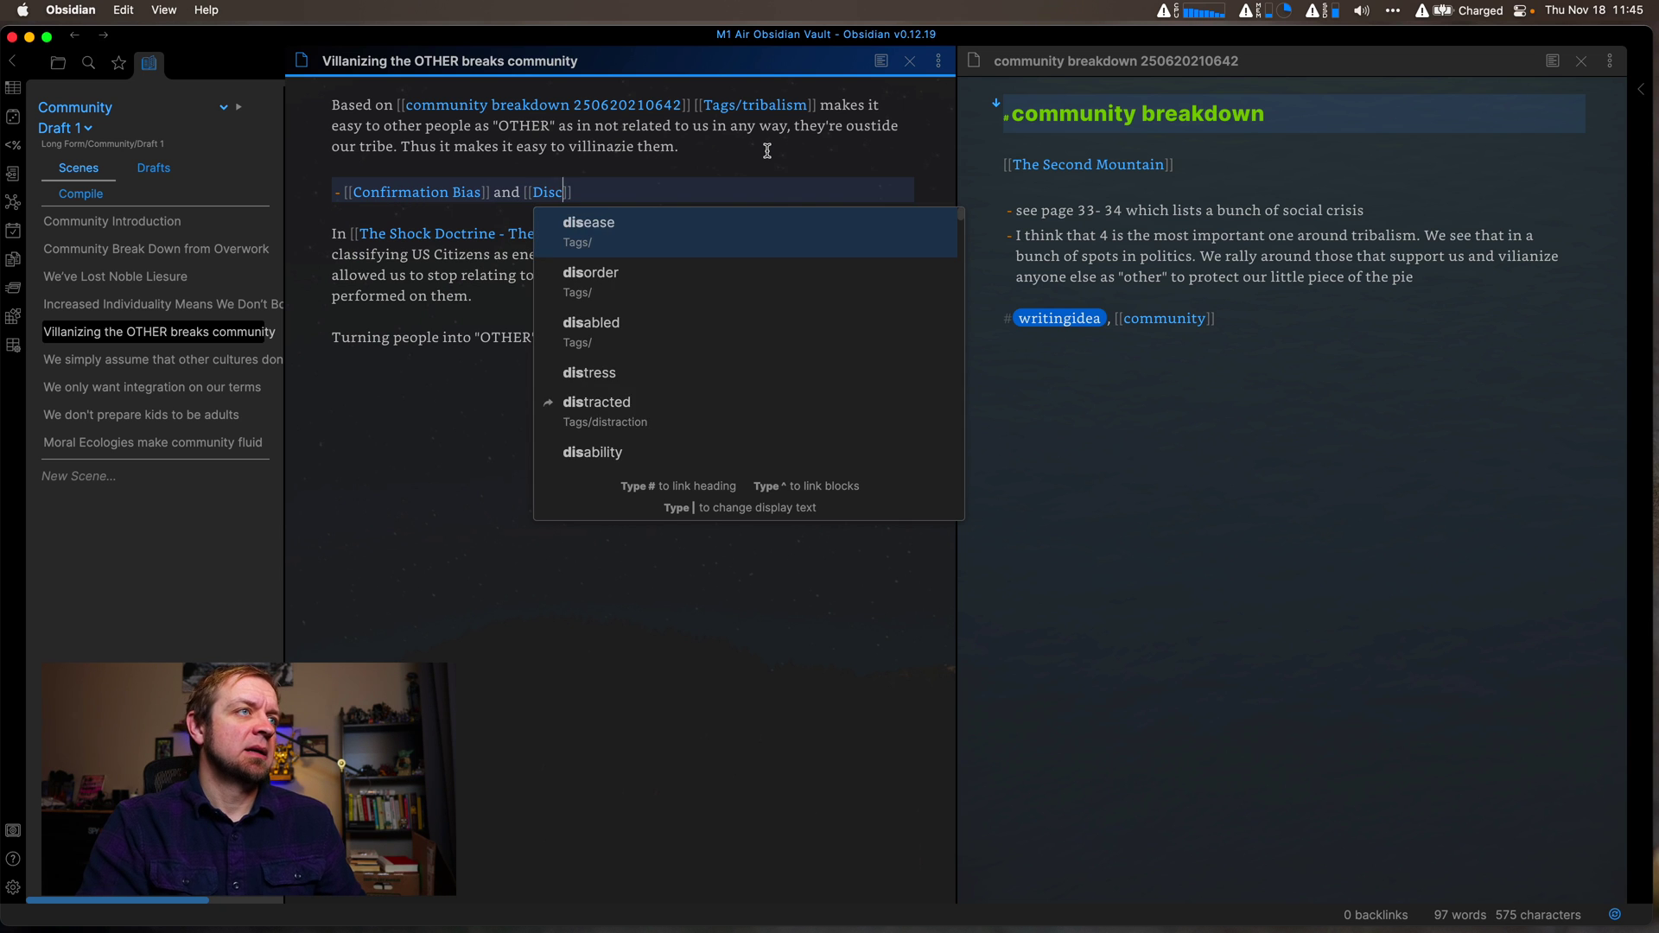
key("Return")
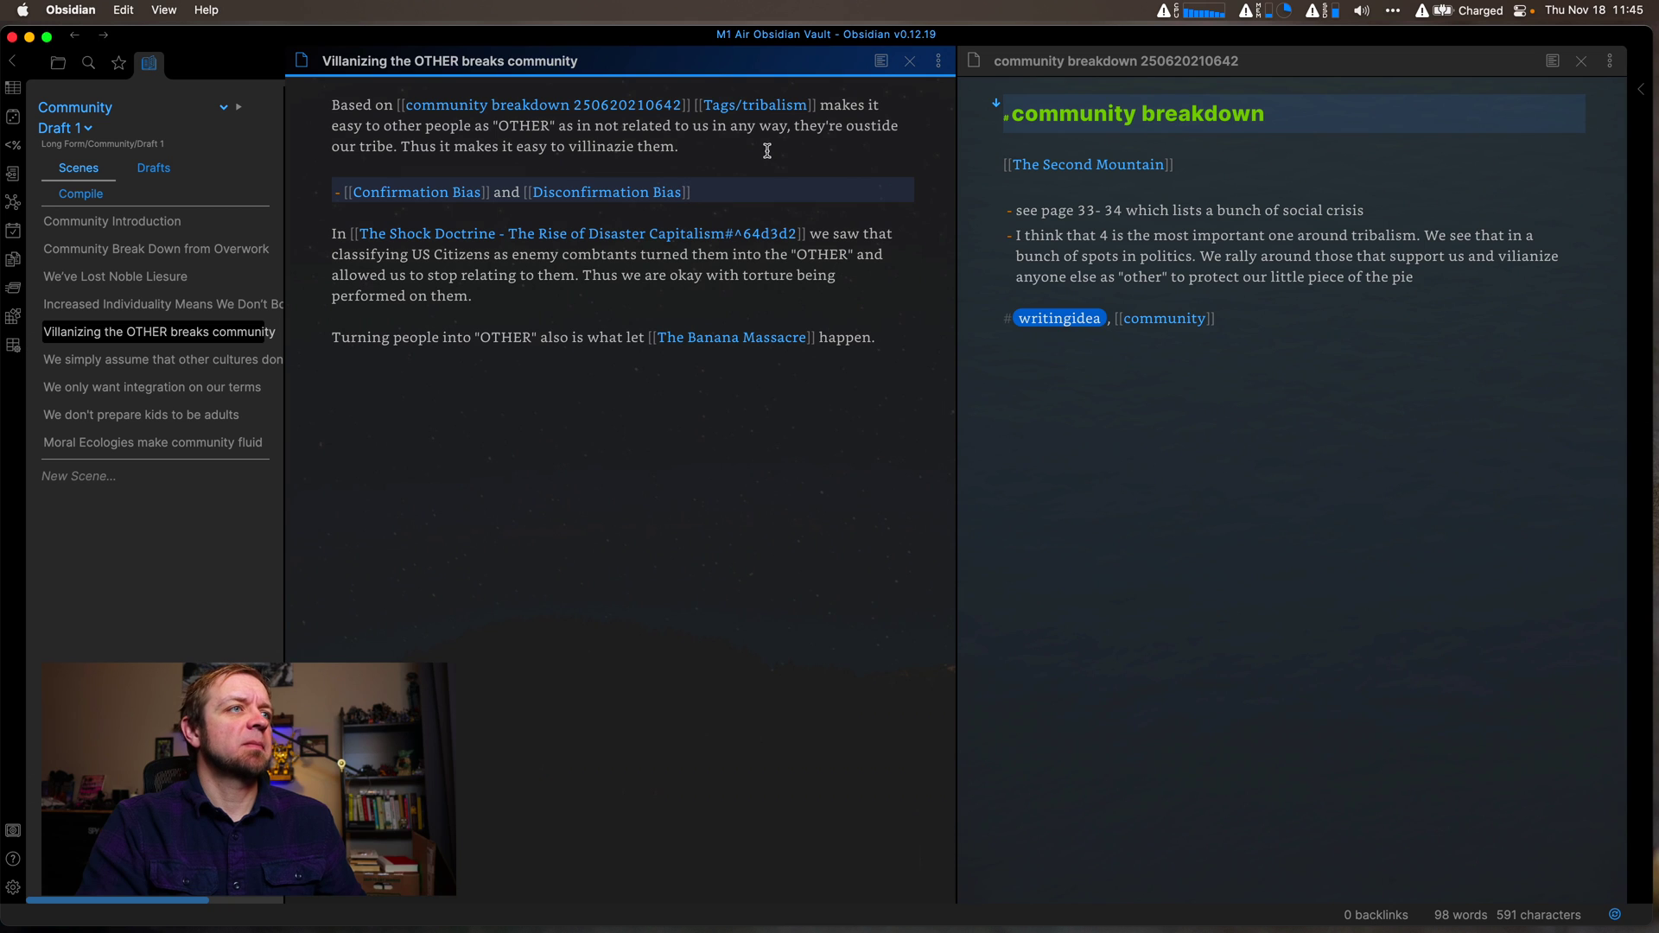
type("[ ]")
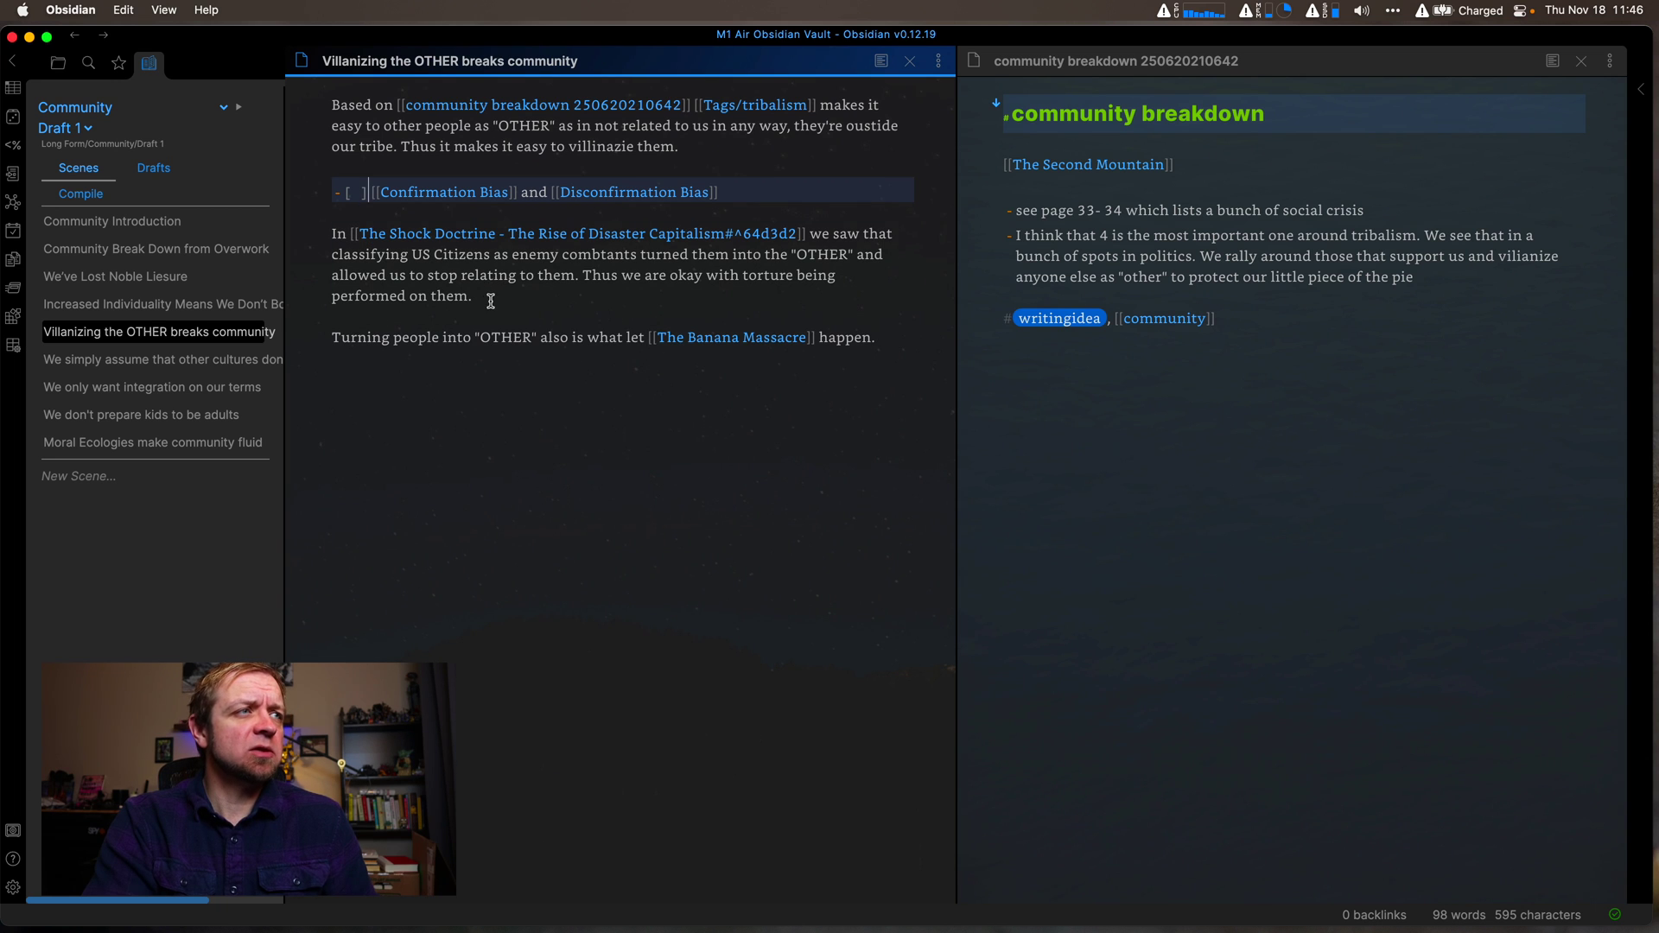
Step: Review the Shock Doctrine and Banana Massacre lines, then move to the community breakdown note's last line
left_click_drag(494, 291, 321, 245)
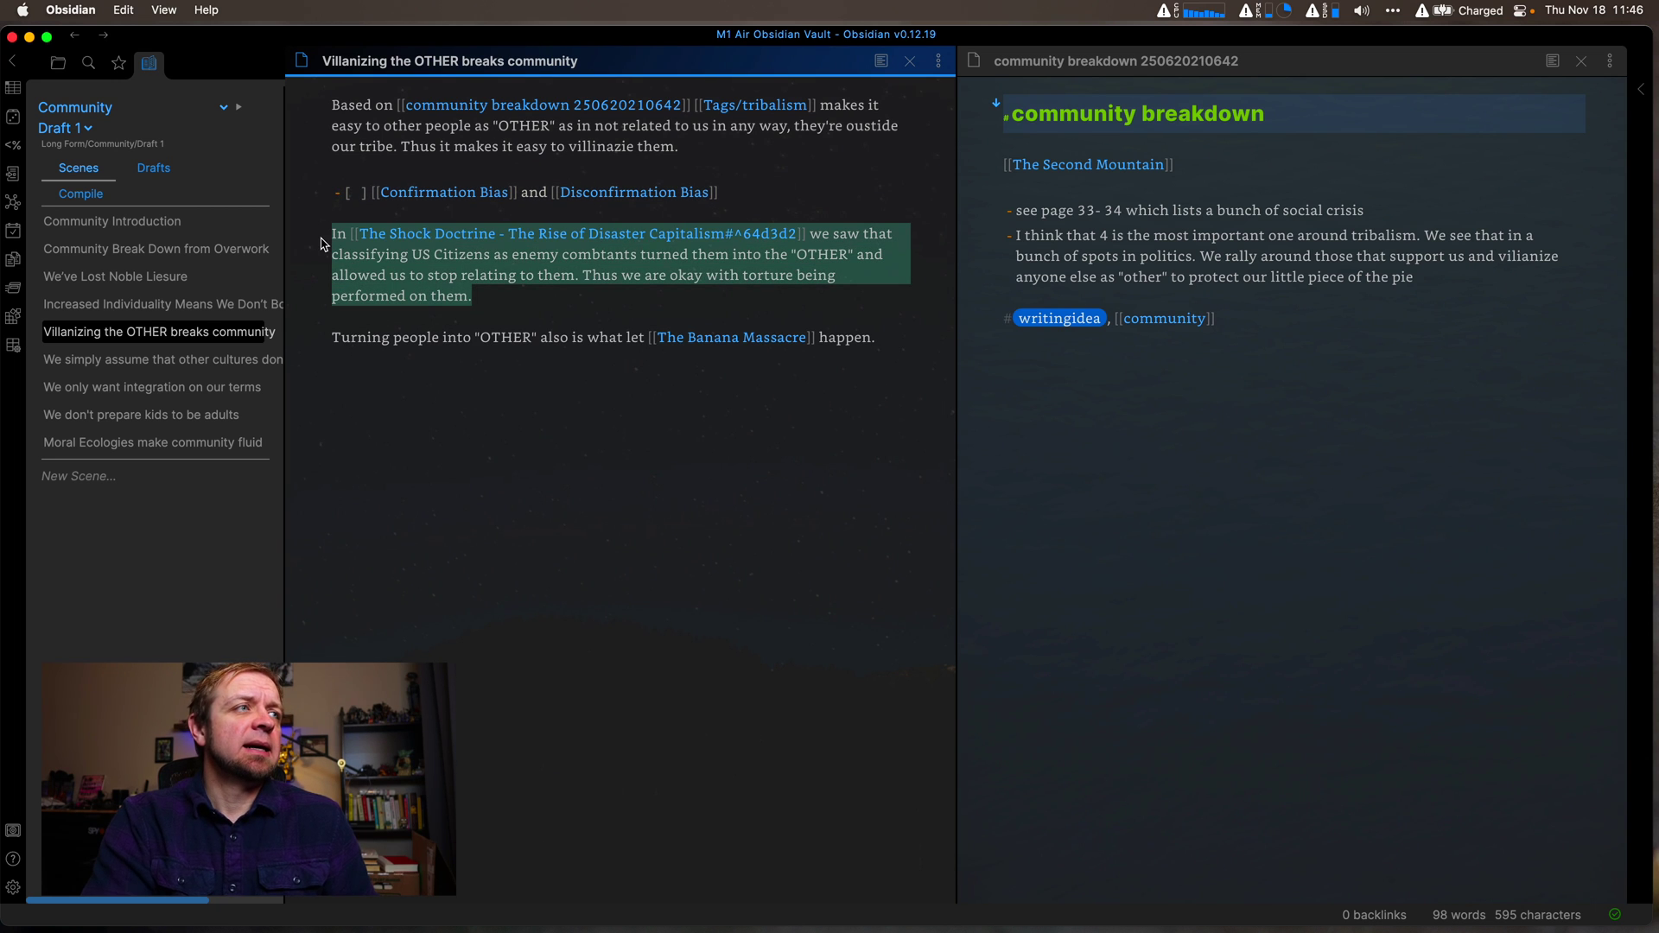
left_click(473, 309)
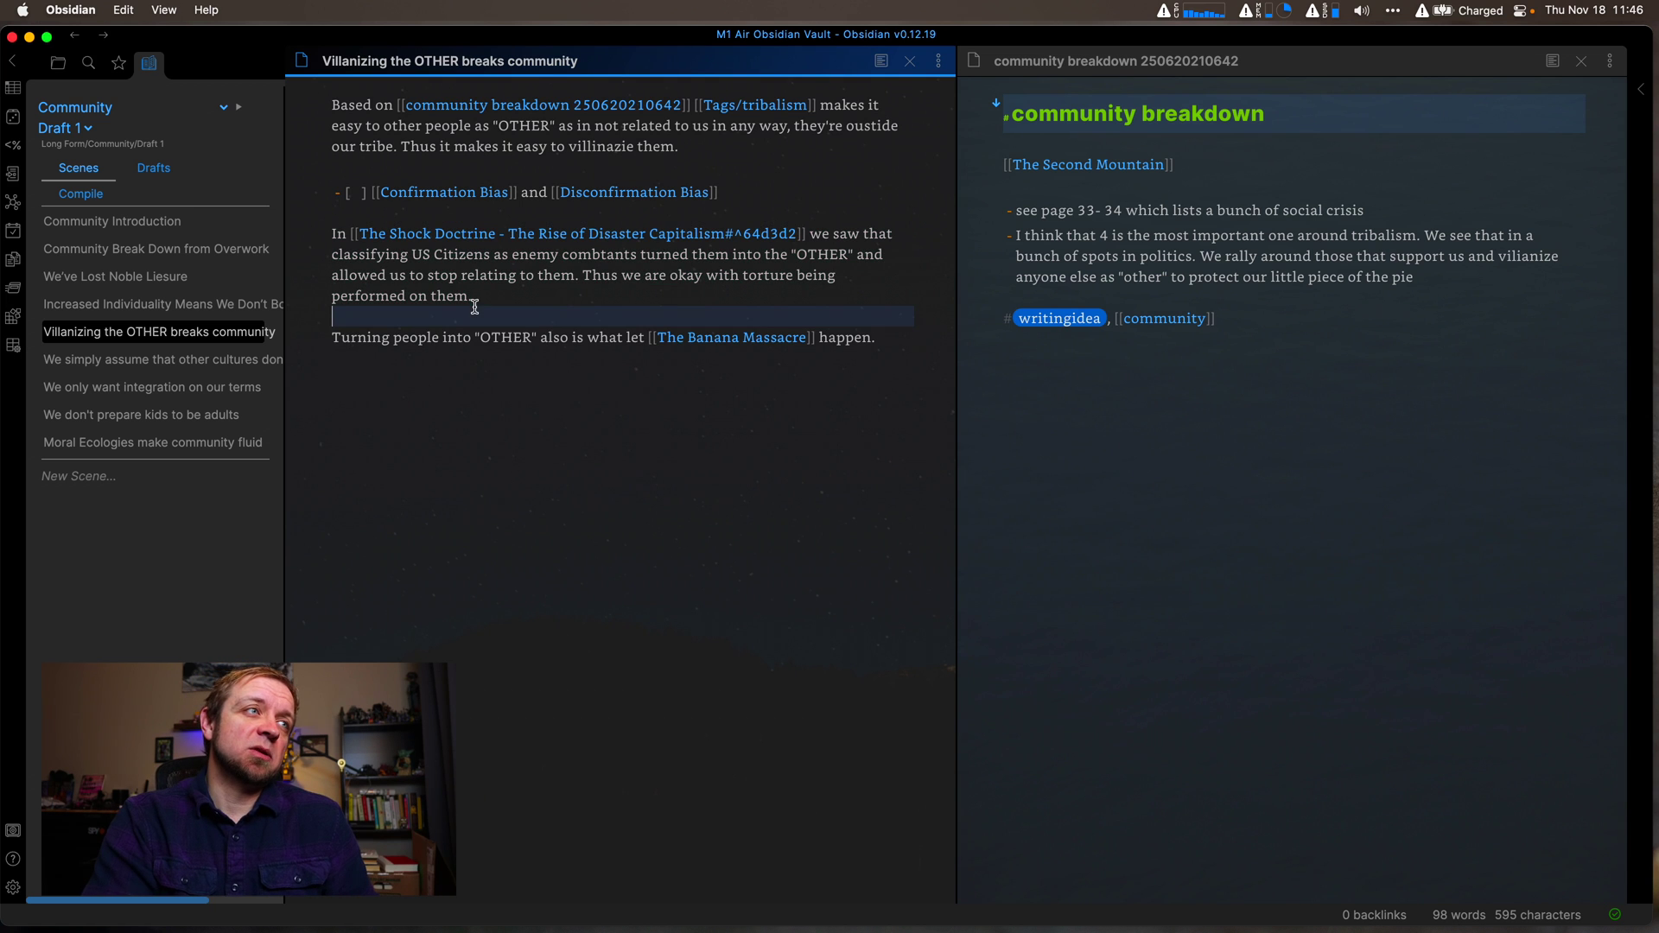
left_click(478, 296)
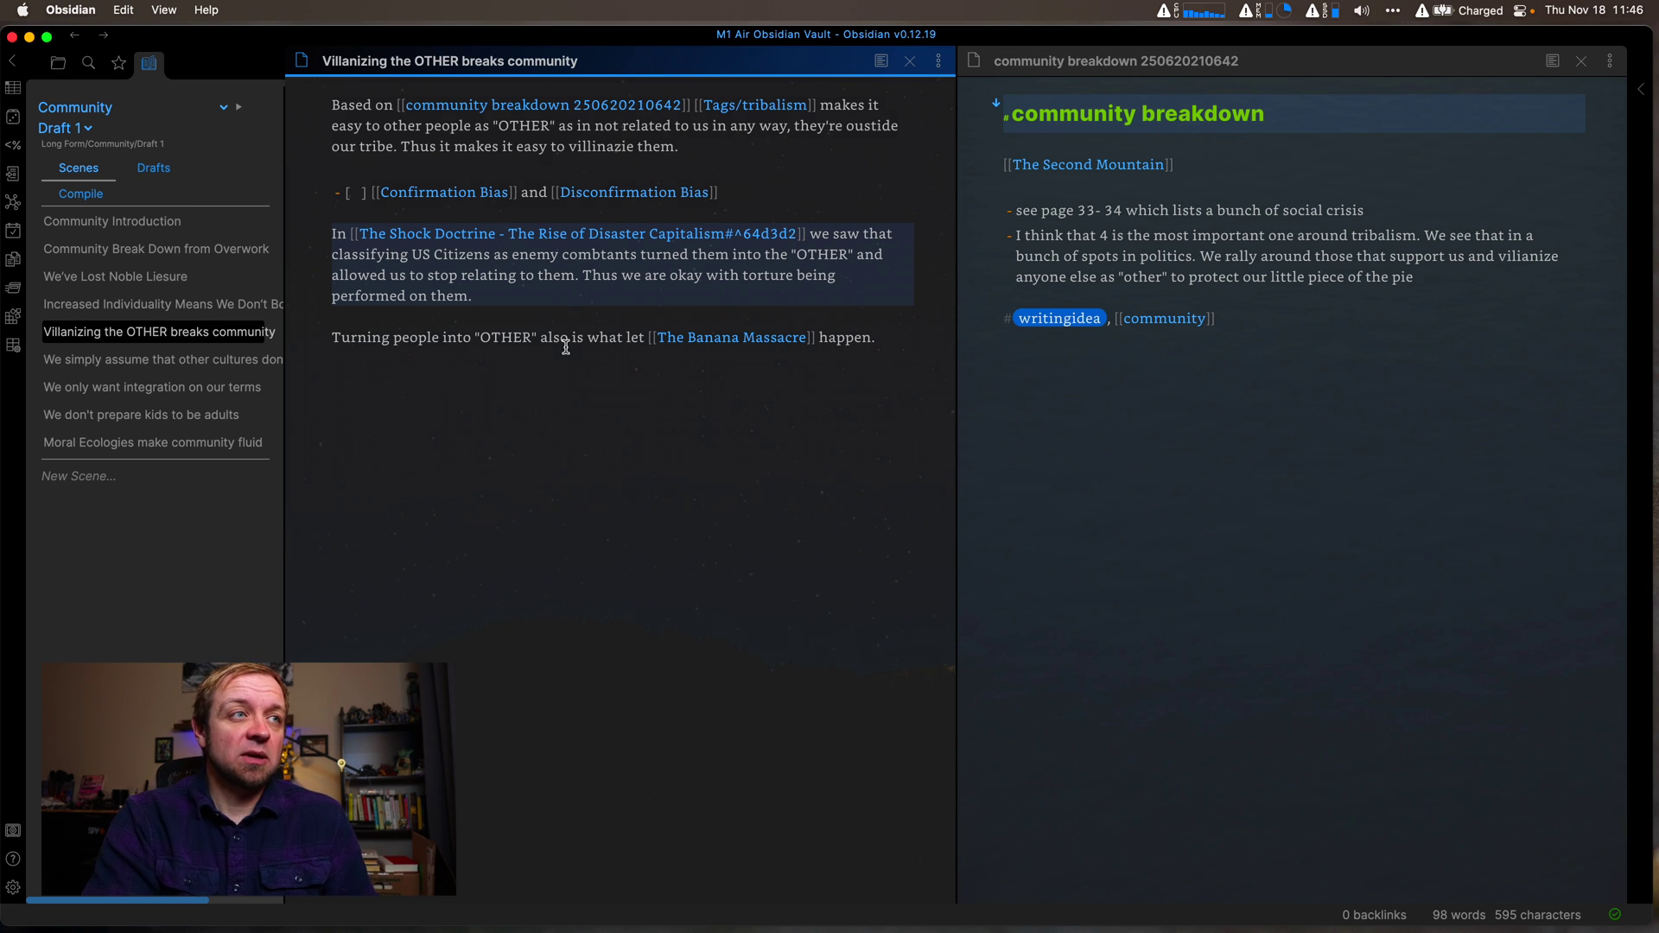
left_click(566, 342)
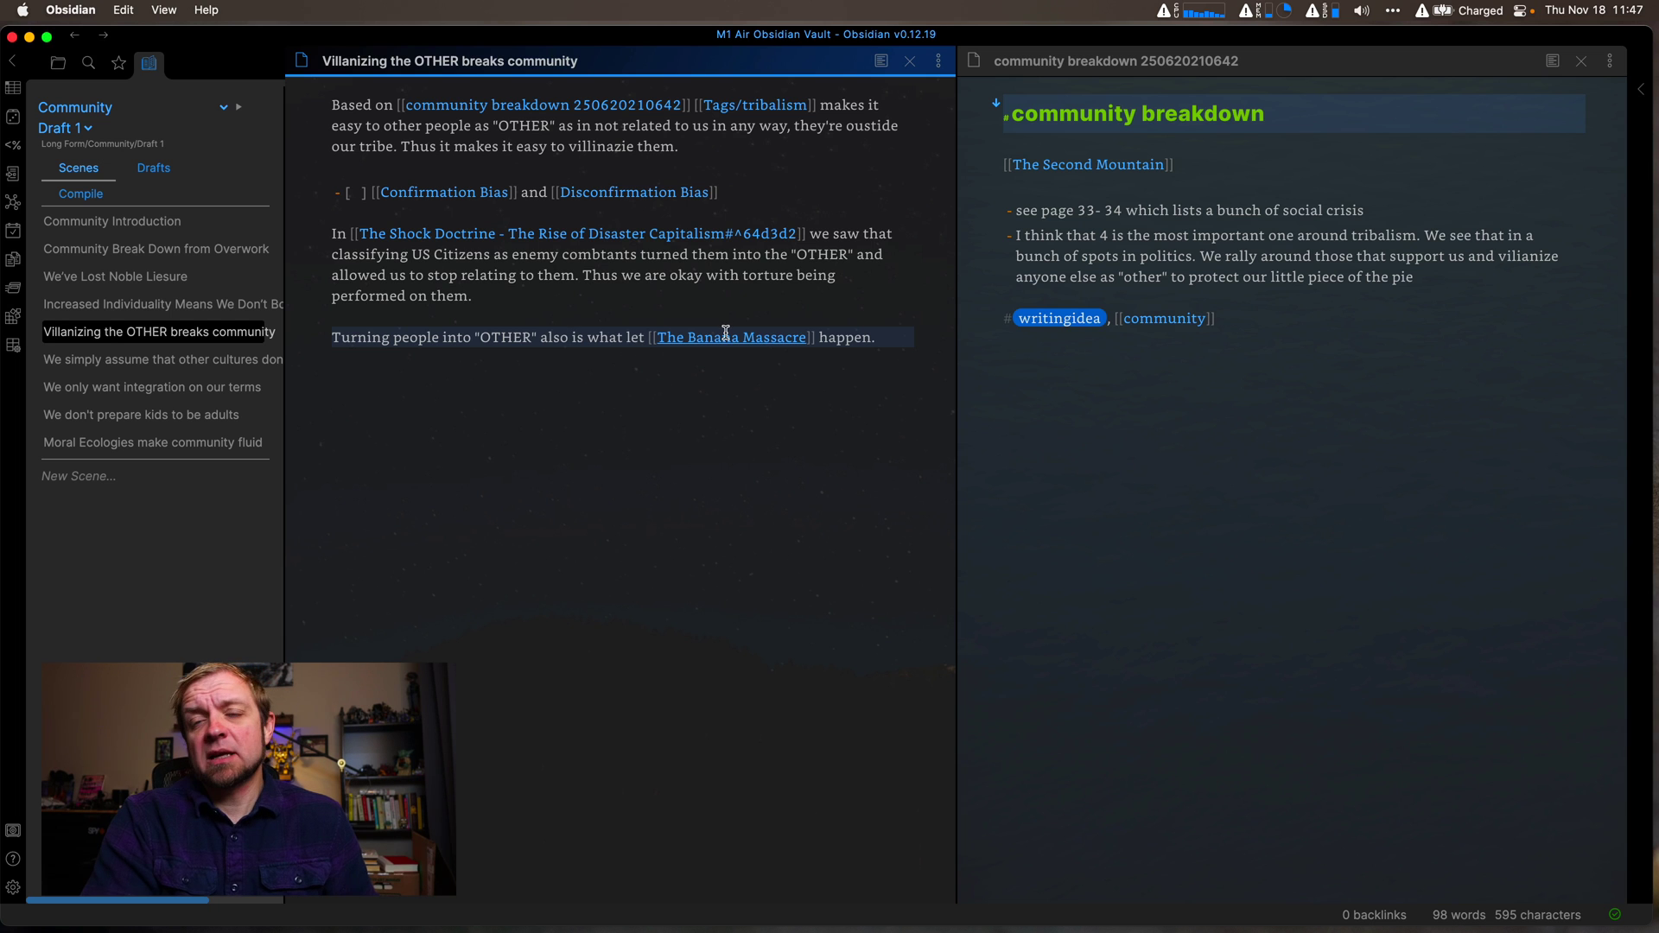
left_click(1359, 532)
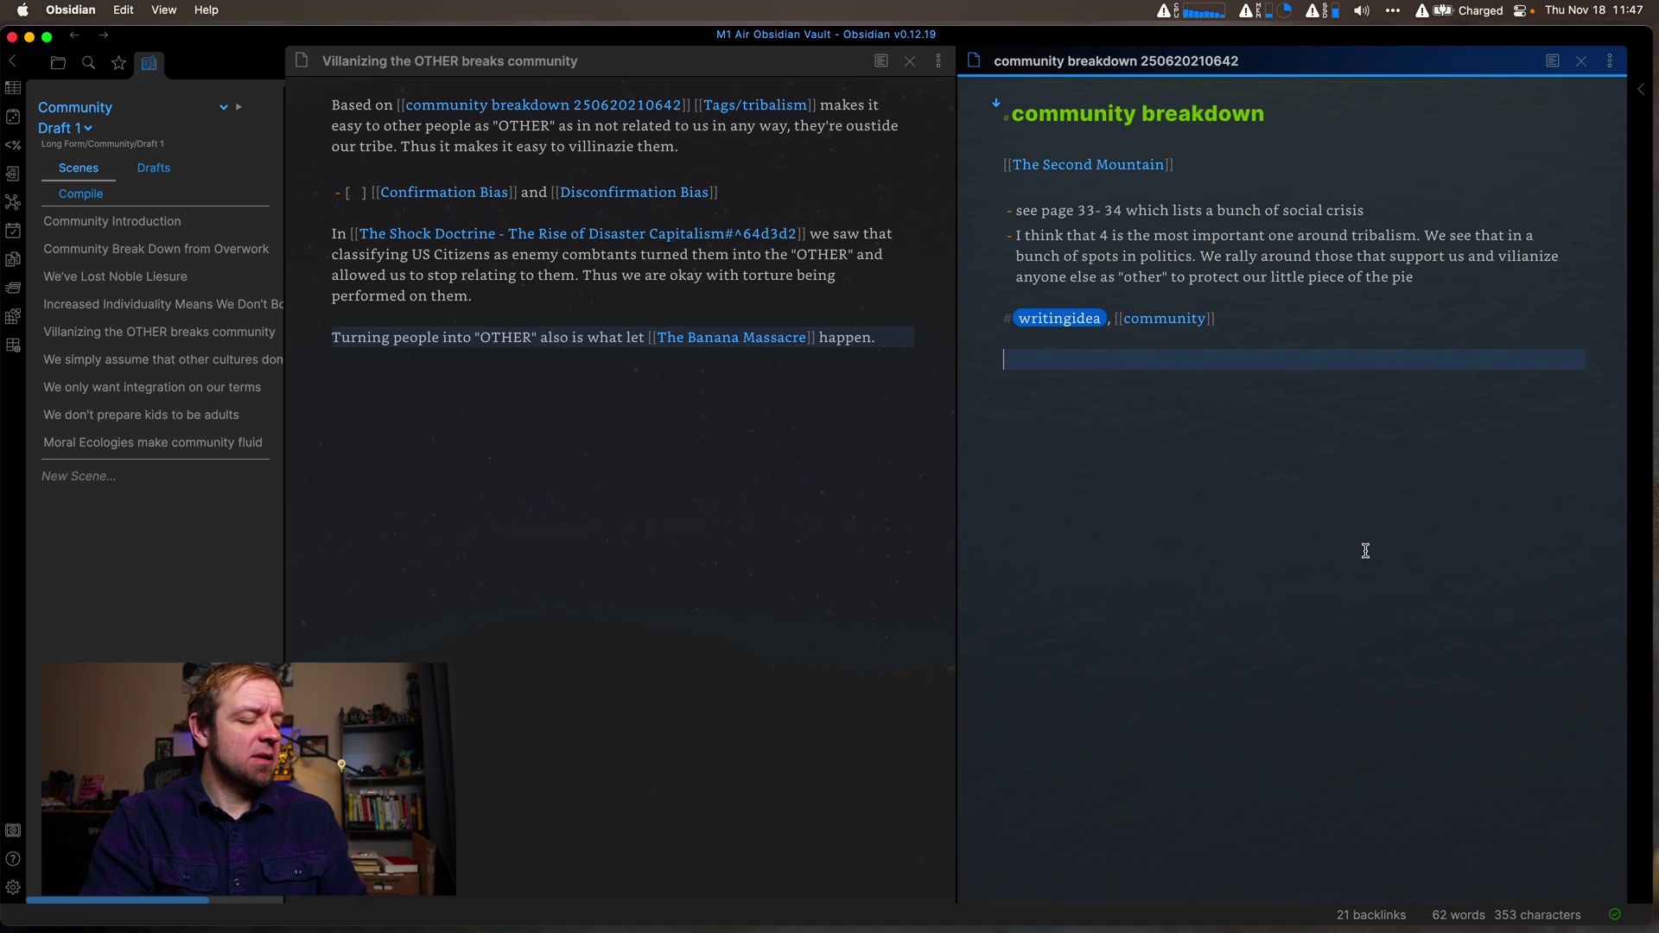
Step: Launch DEVONthink 3 via Alfred and preview the Men Have No Friends article
key("alt+space")
type("dev")
key("Return")
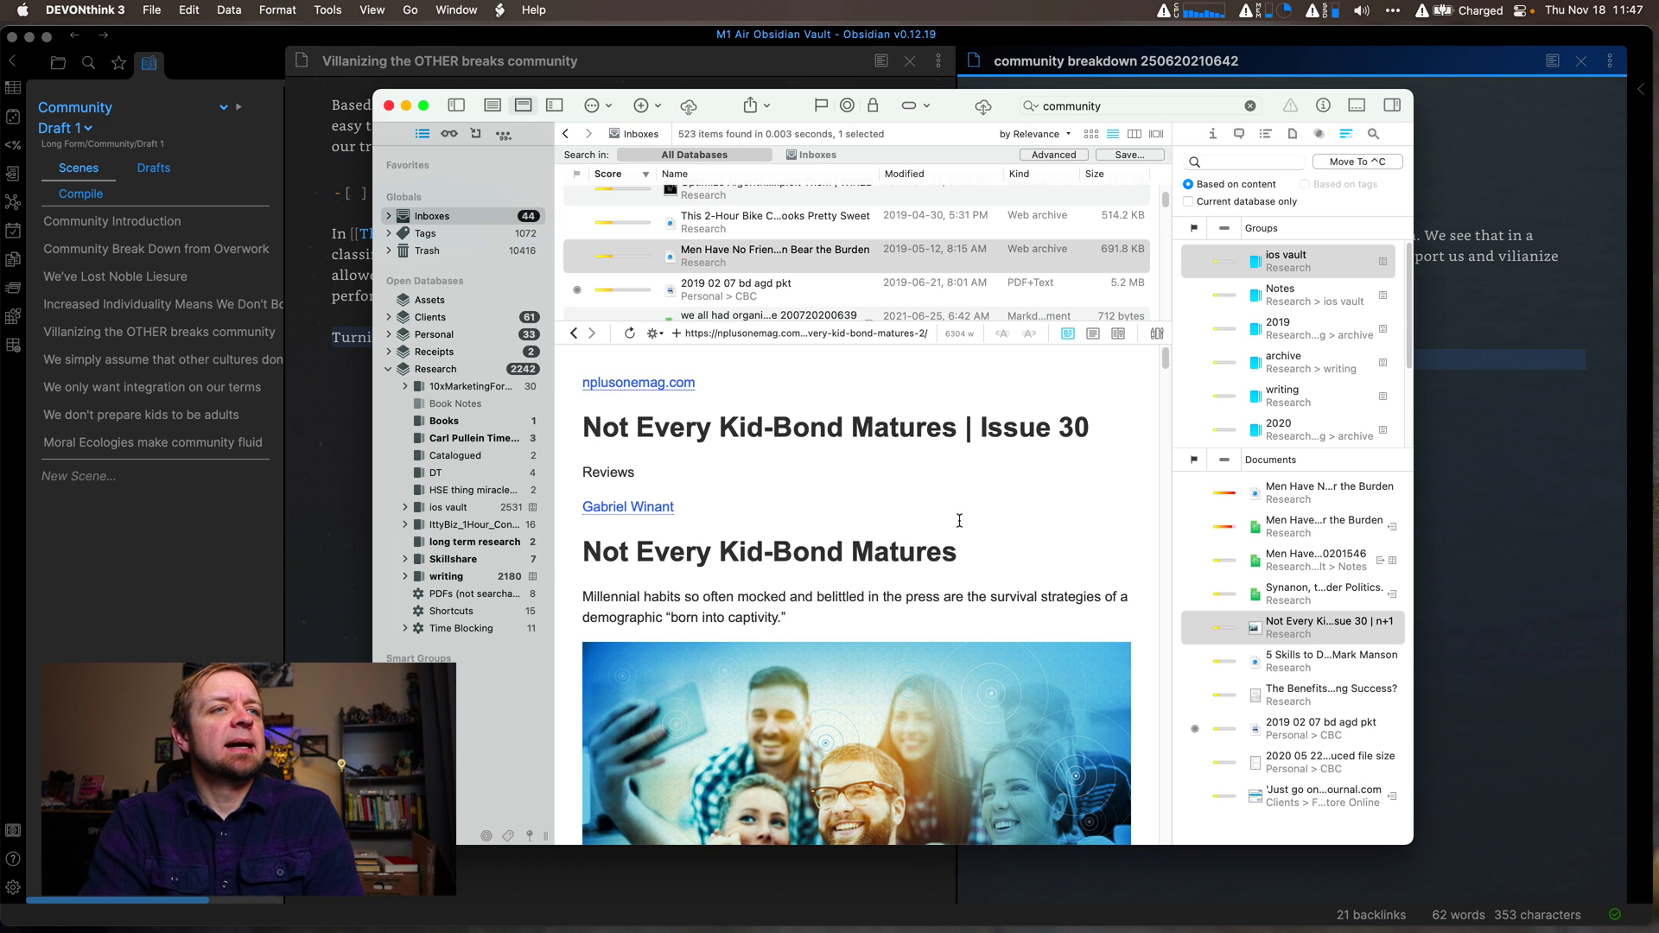
left_click(782, 263)
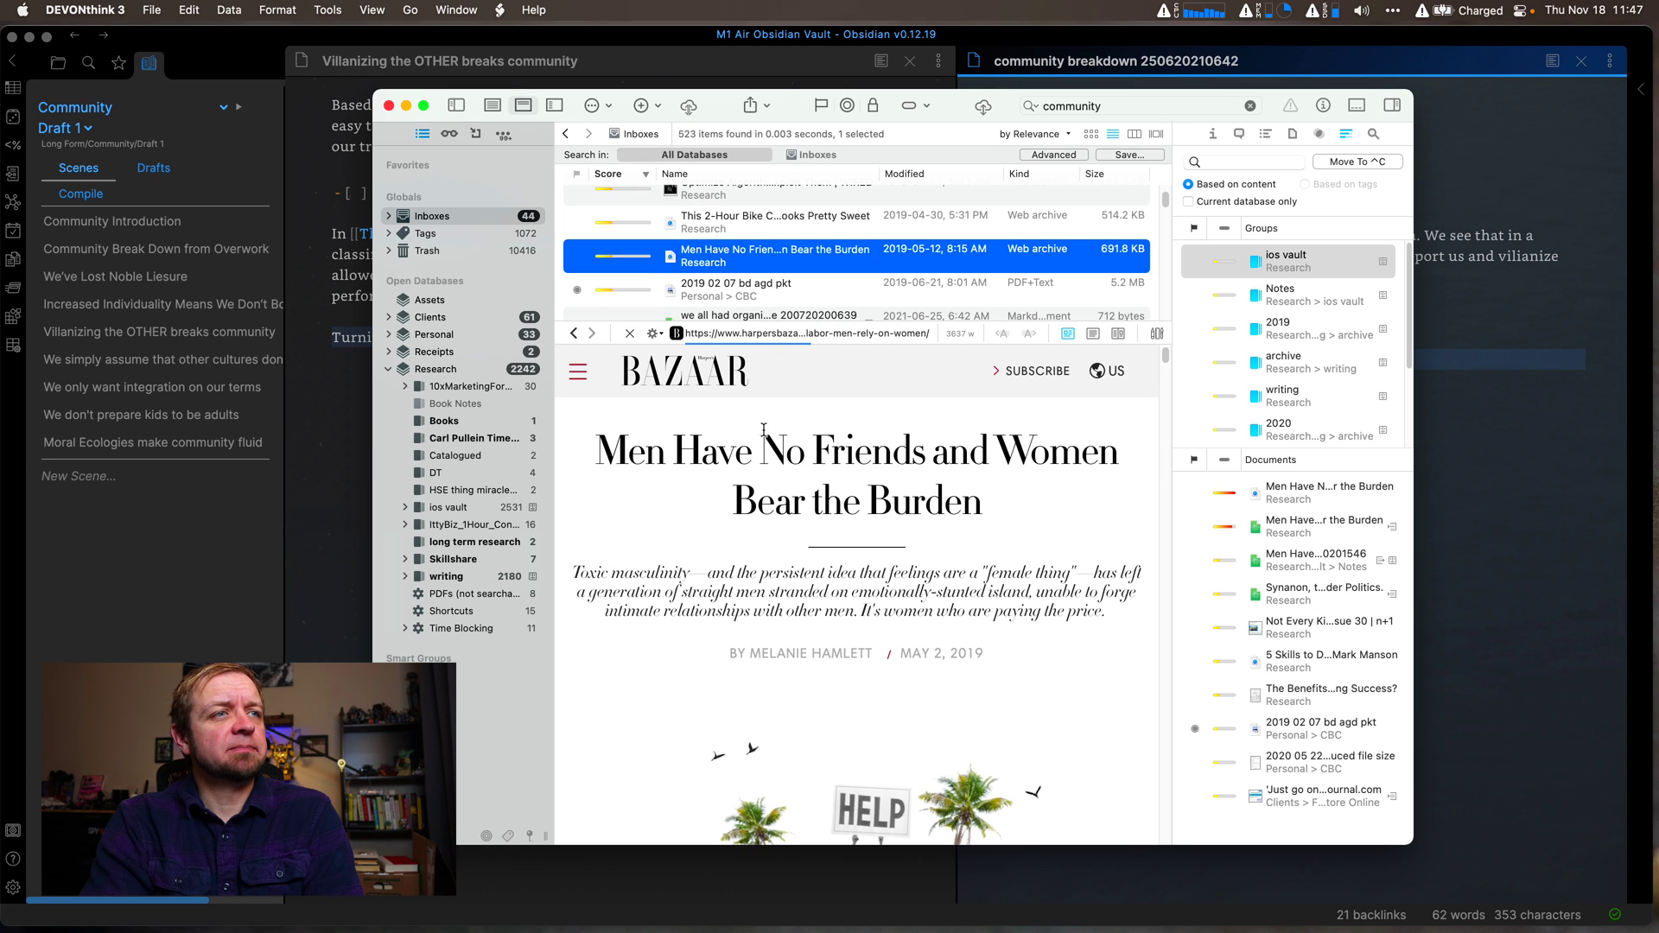
Step: Open the community note in Obsidian with the quick switcher, then return to DEVONthink
left_click(1478, 495)
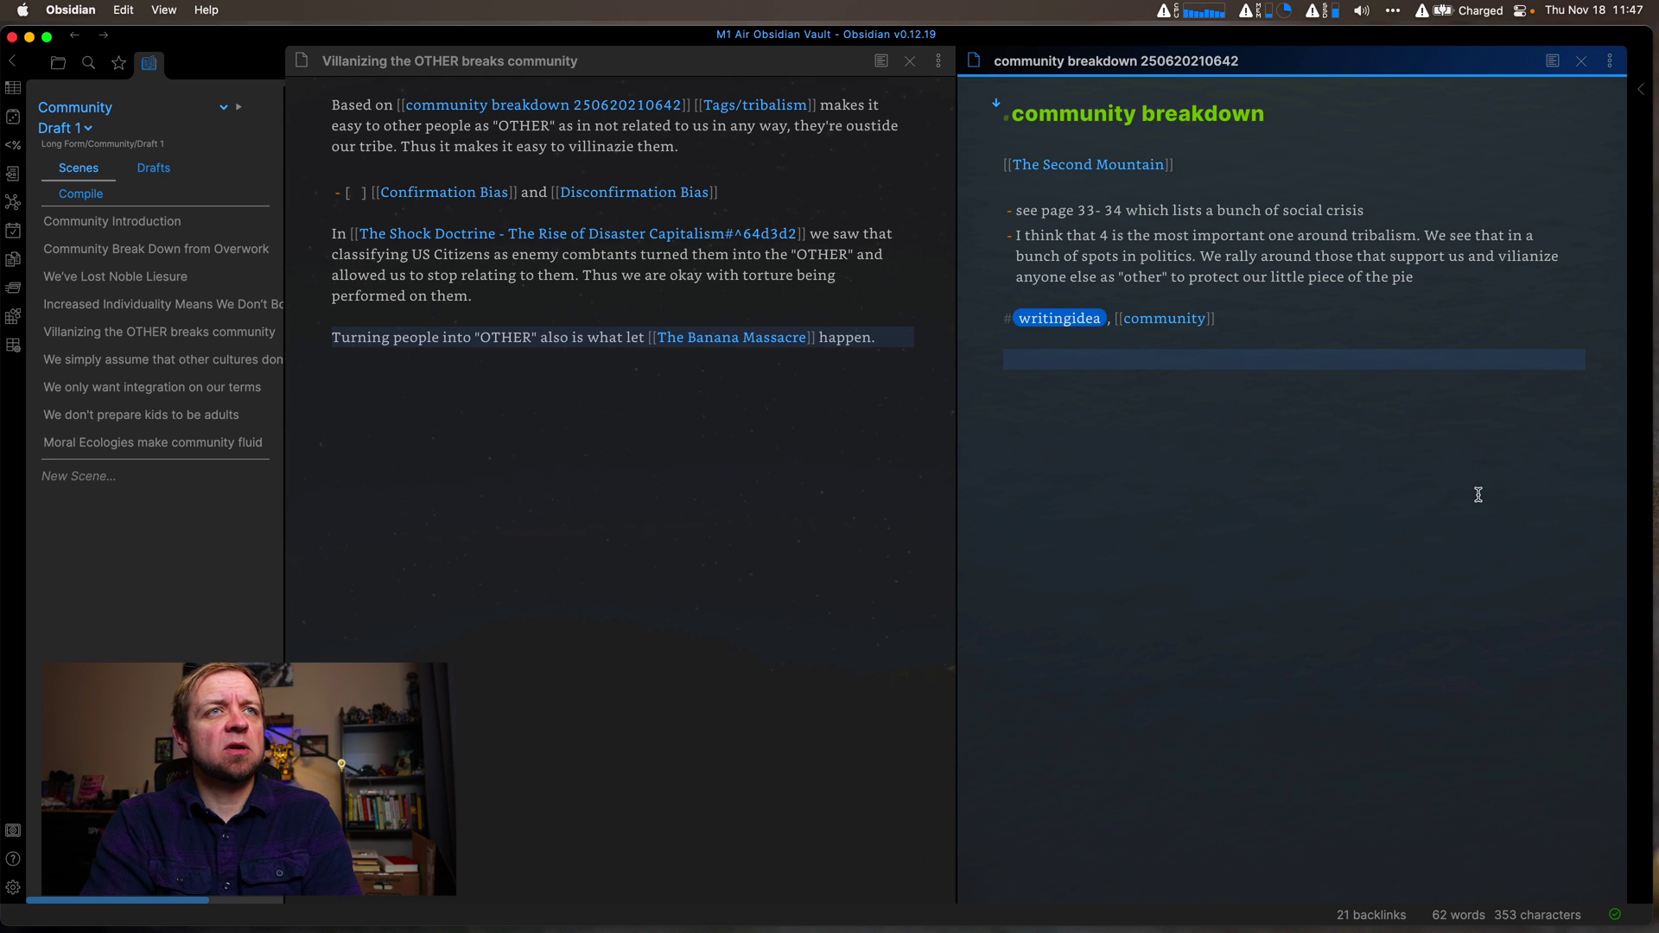
key("super+o")
type("commu")
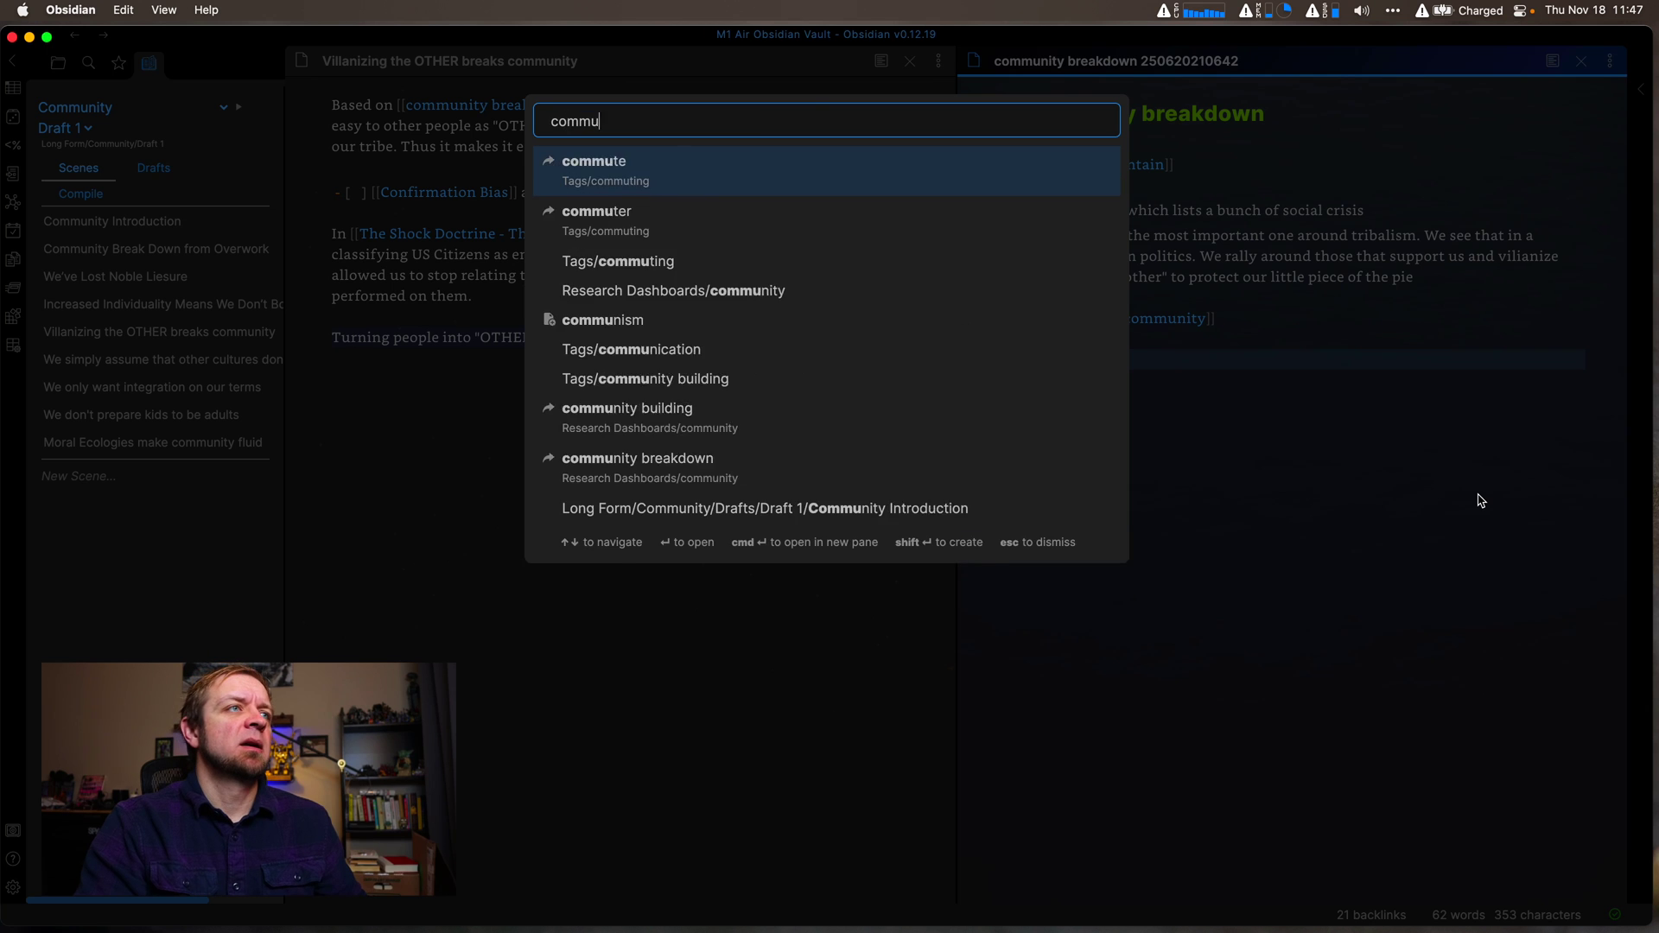
type("nity")
key("Return")
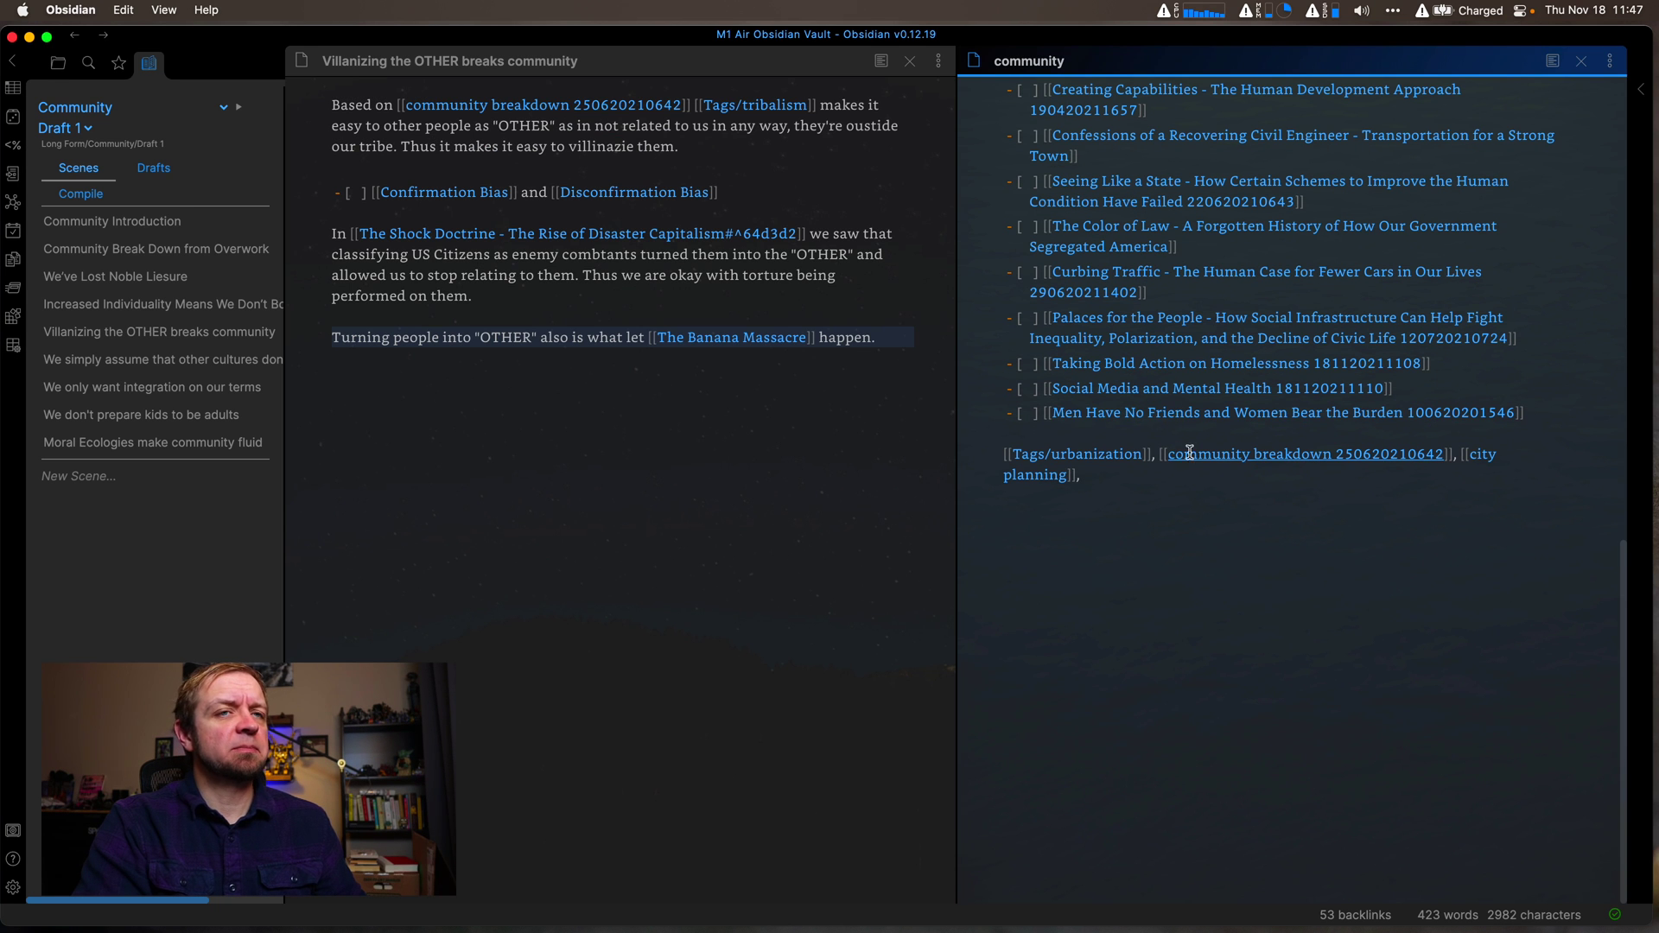
key("super+Tab")
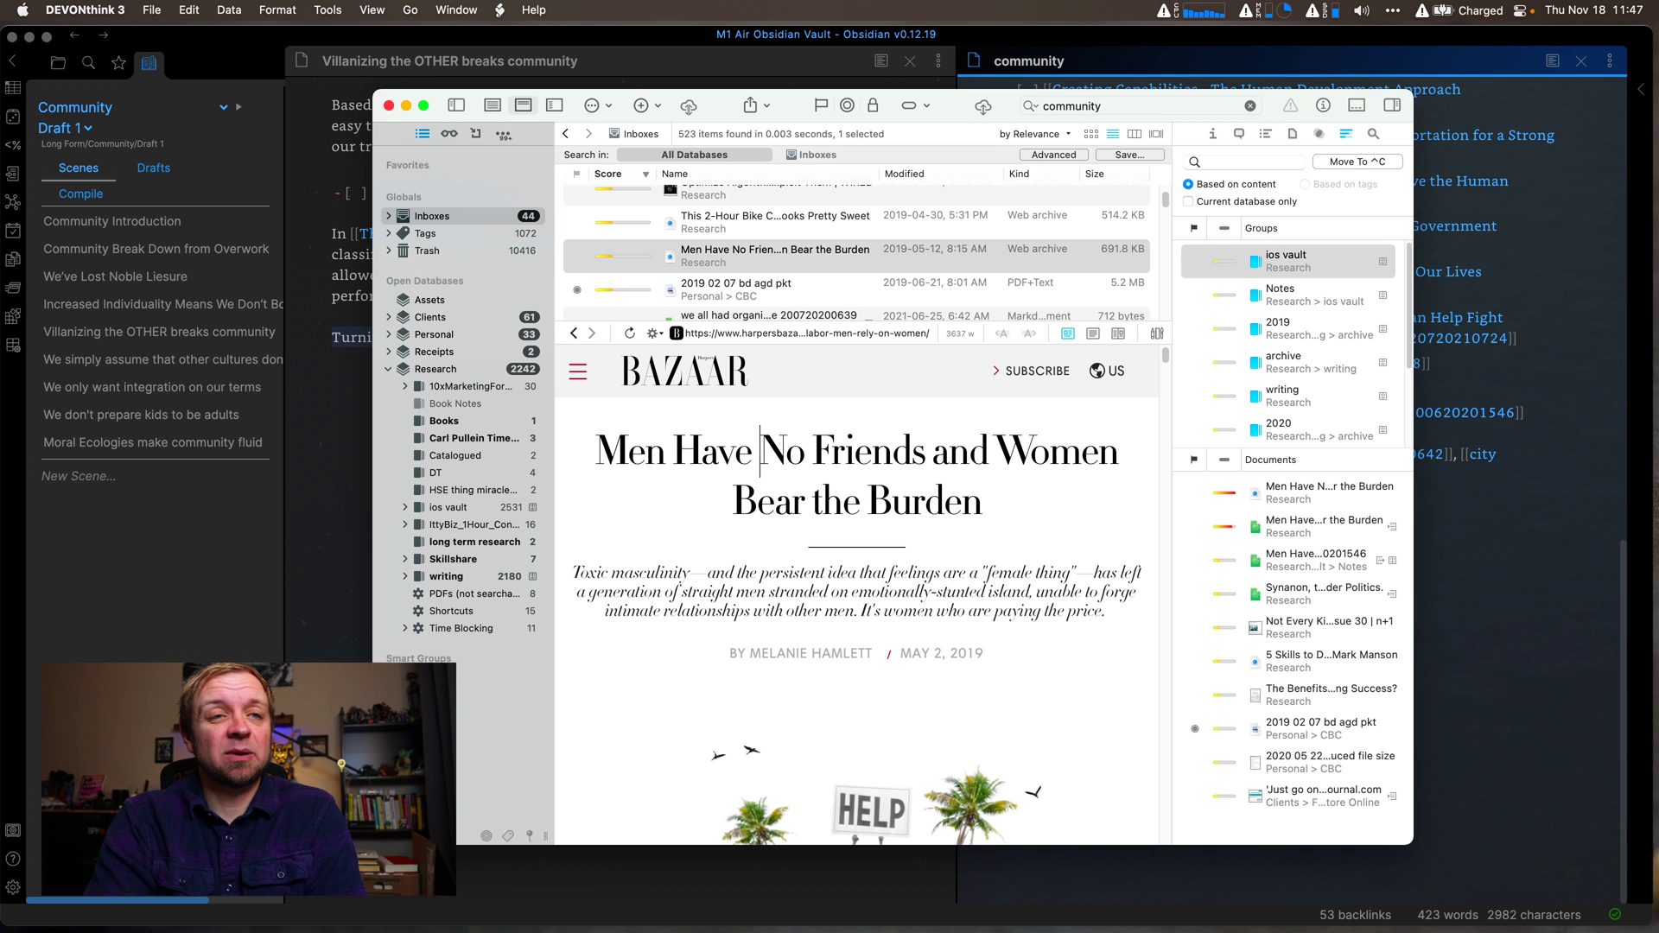
Step: Flag the 5 Skills document, then open 'Not Every Kid-Bond Matures' and check its info
left_click(1196, 661)
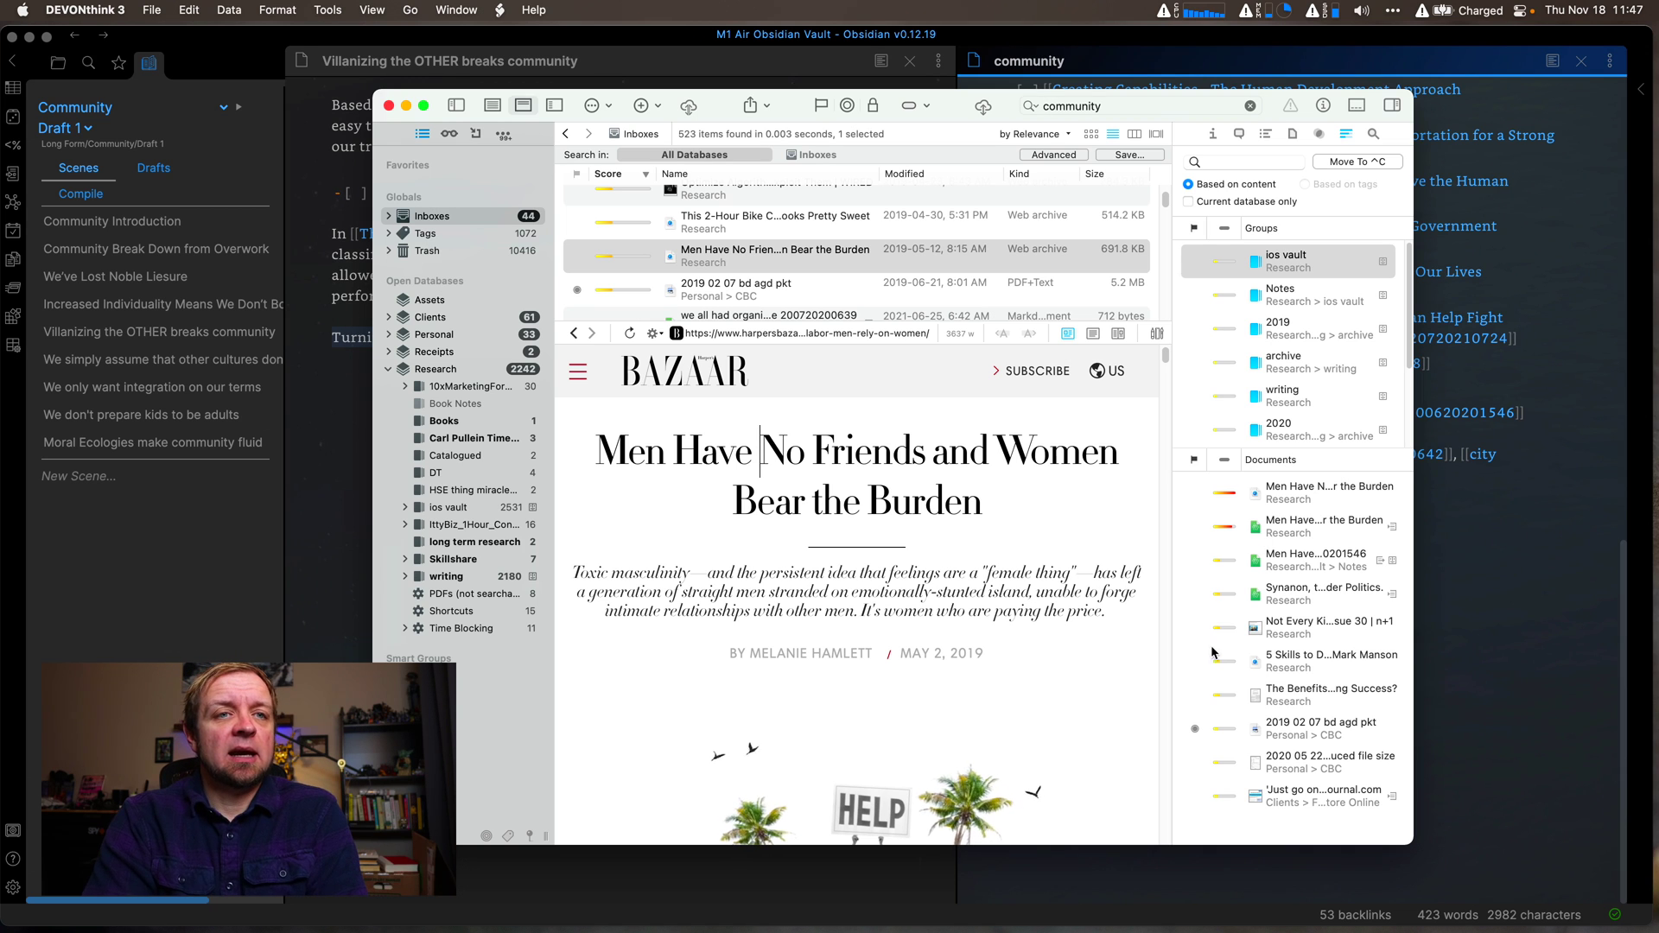
left_click(1325, 623)
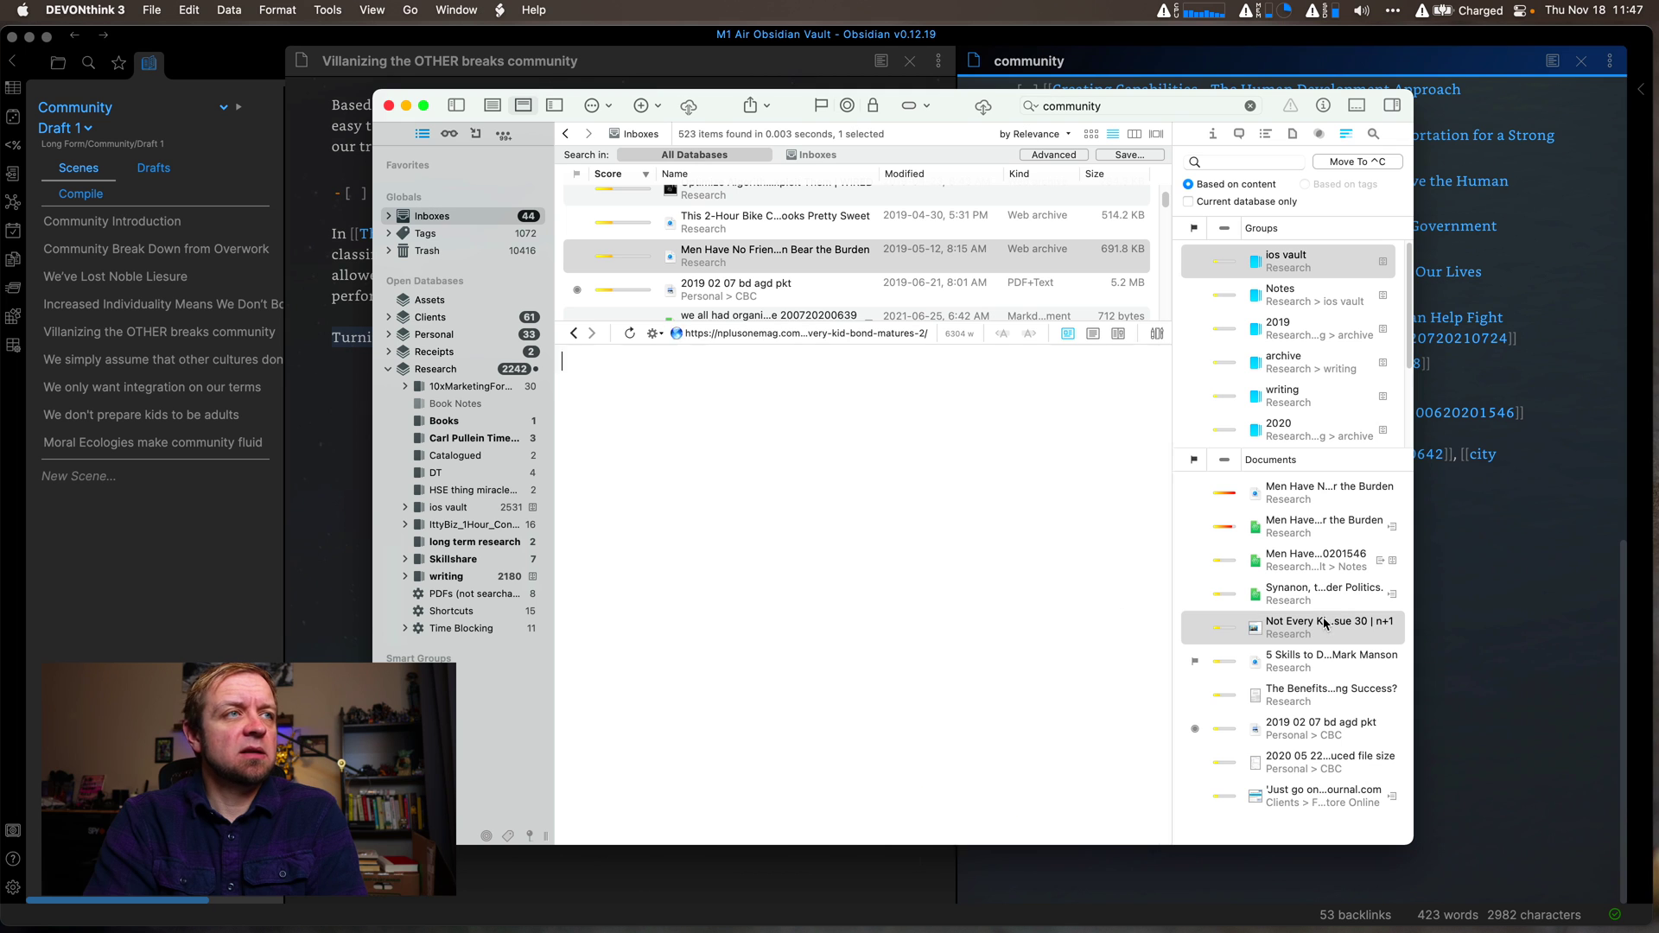
left_click(1388, 105)
left_click(1392, 106)
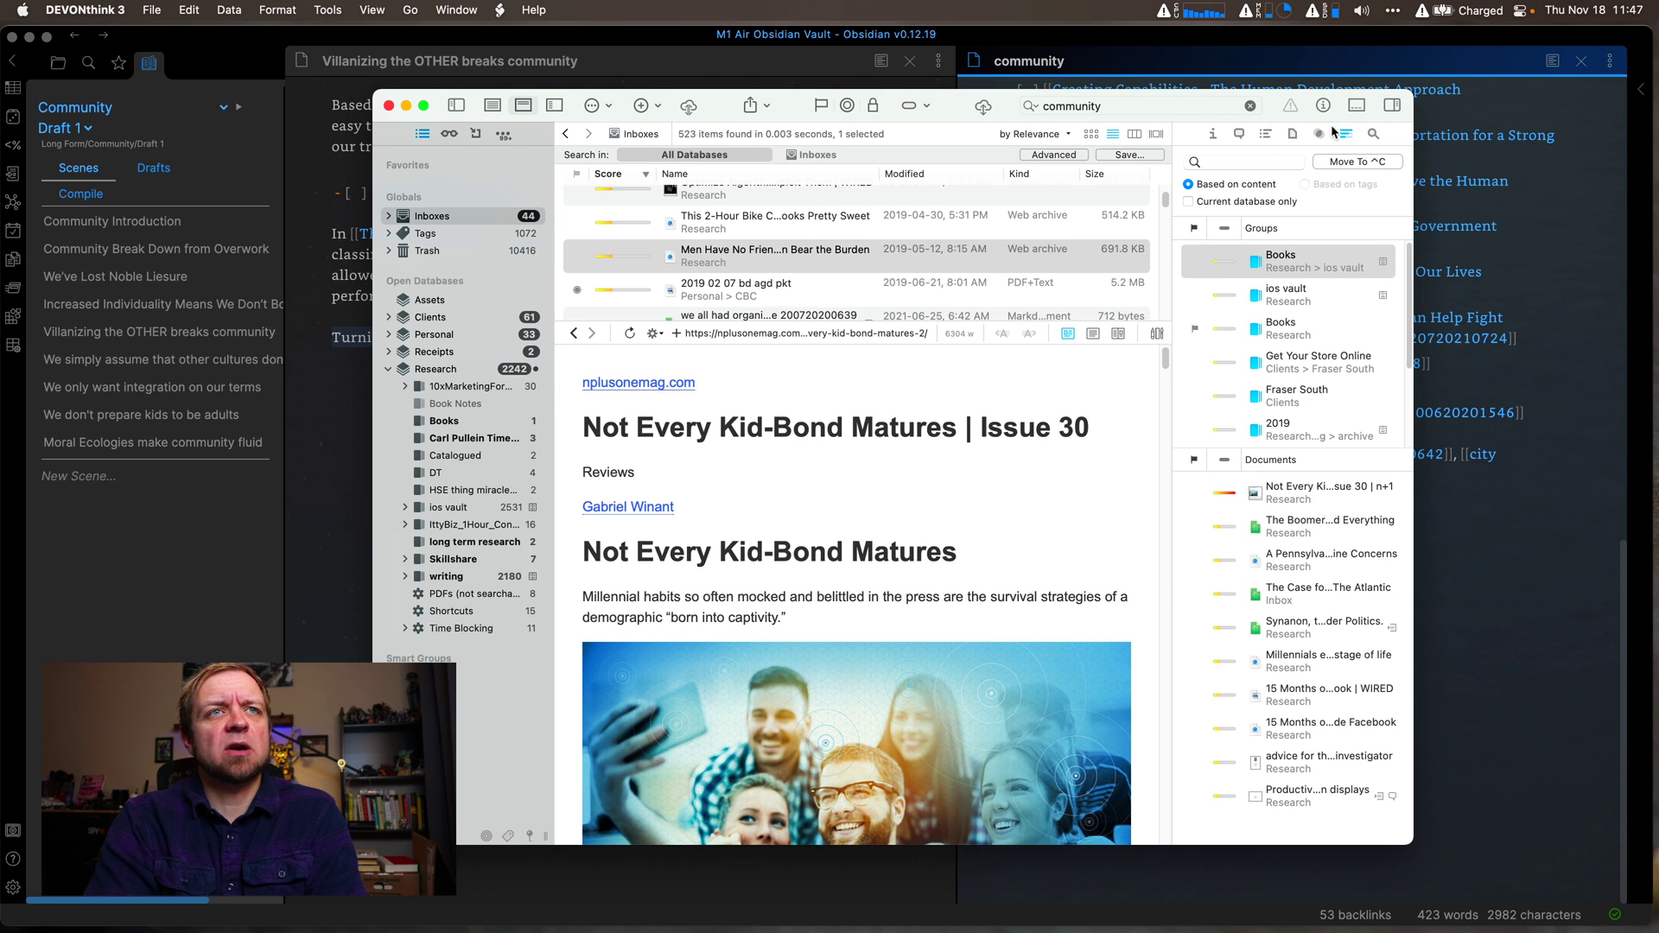
left_click(1214, 135)
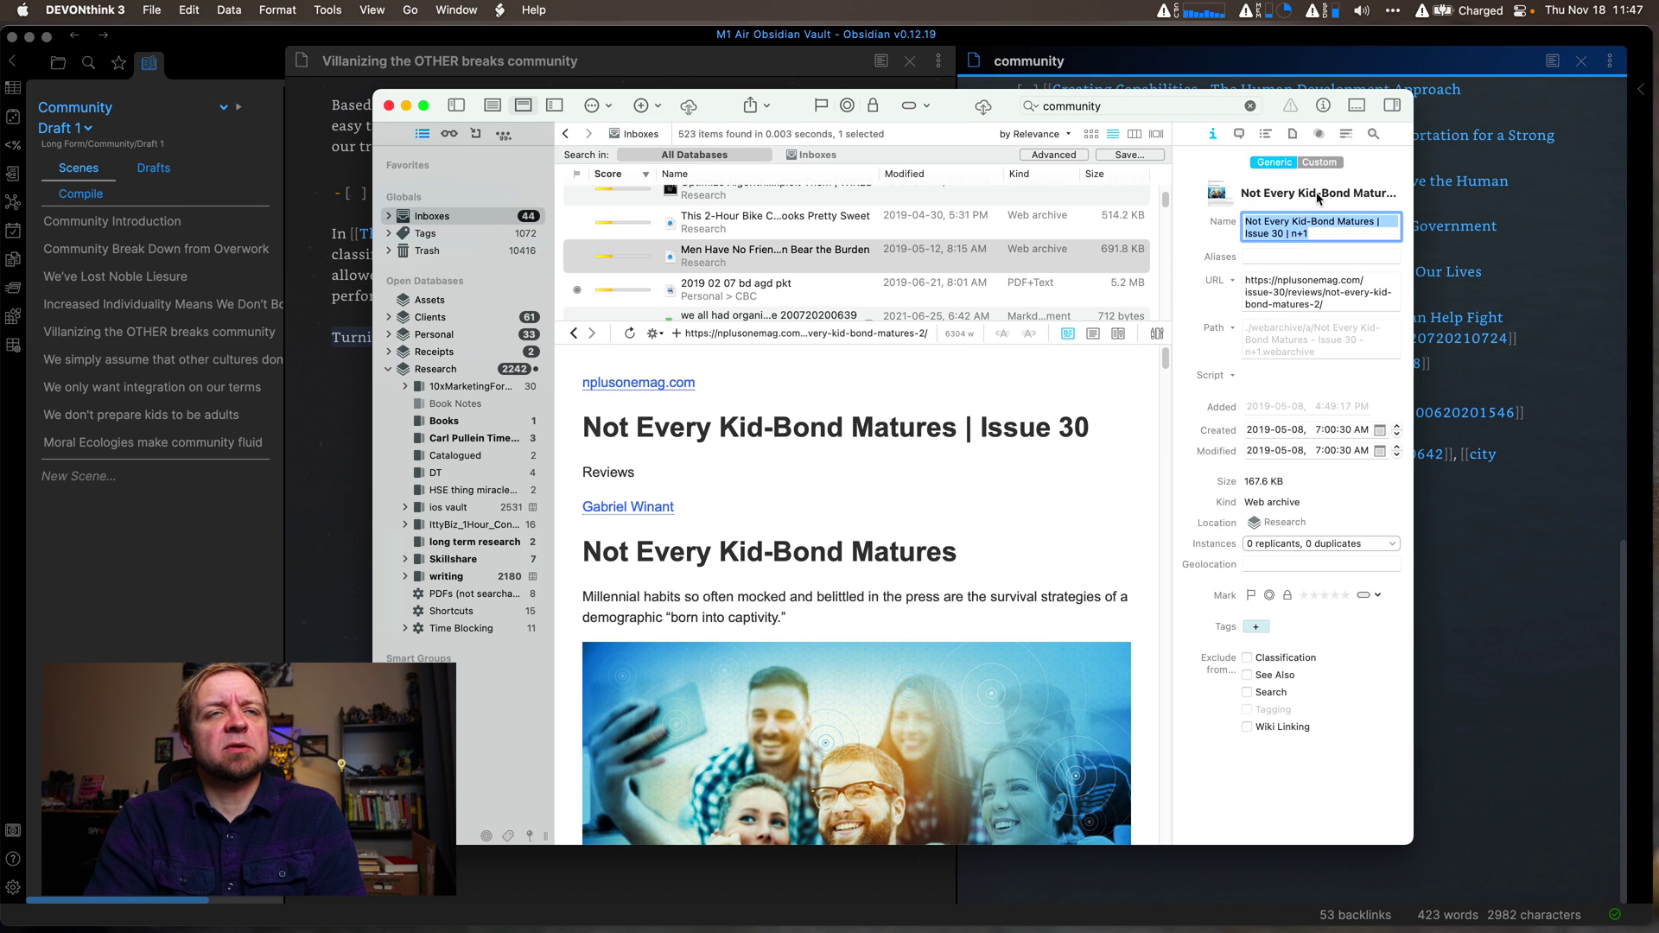
left_click(1344, 135)
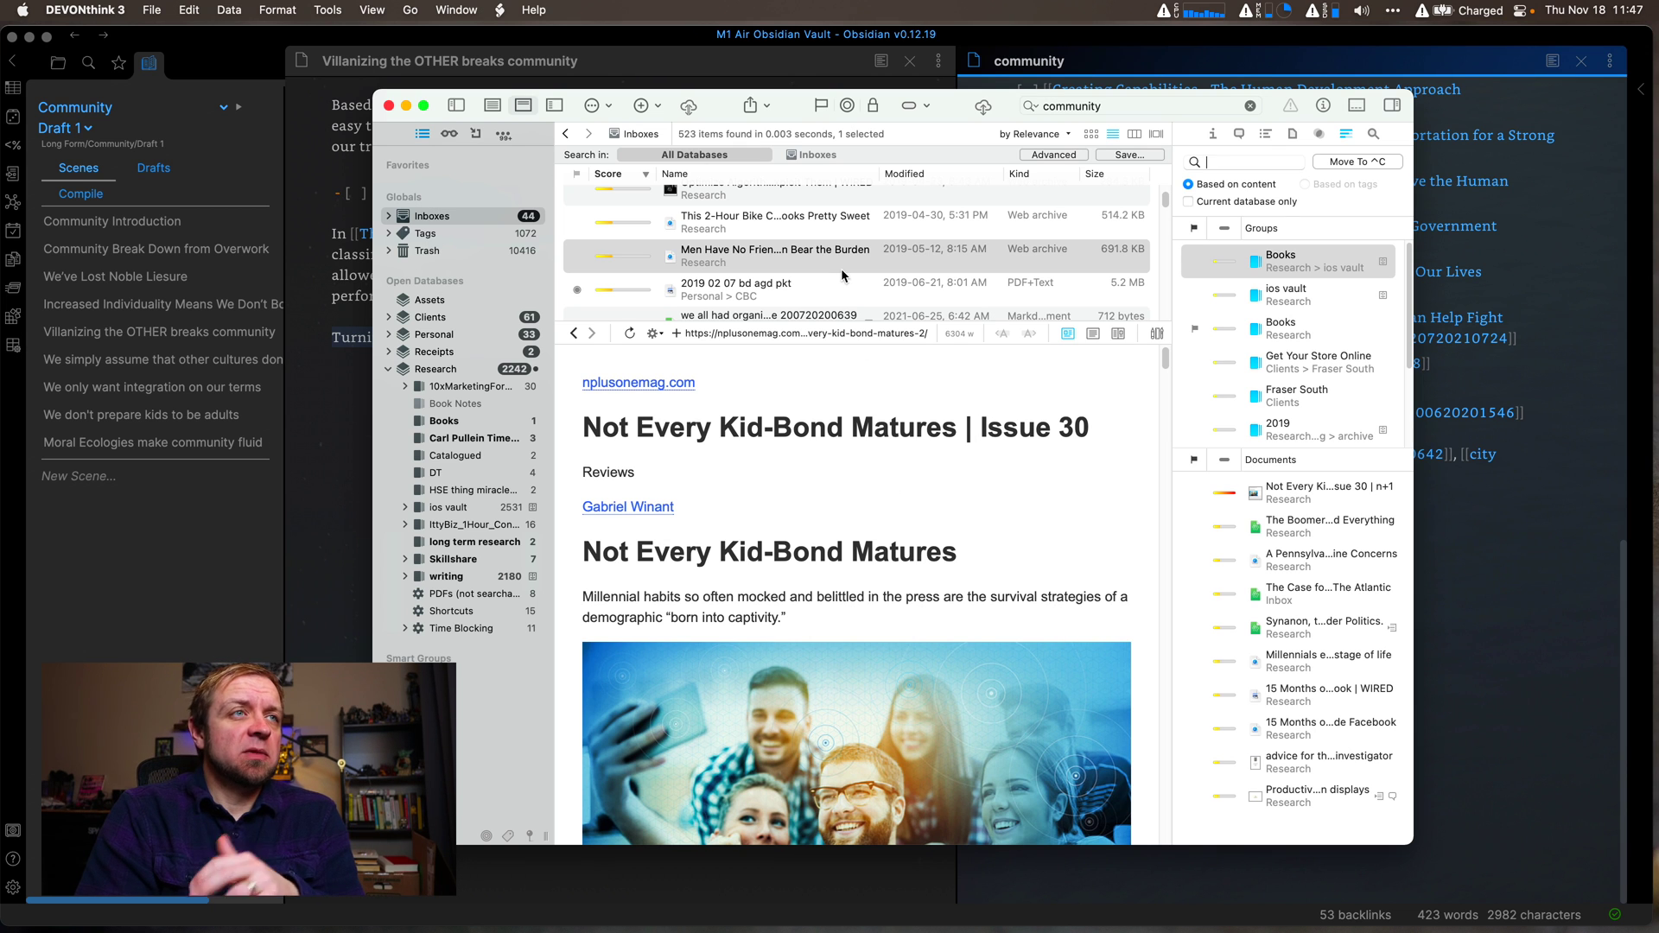
scroll(852, 459, "down", 2)
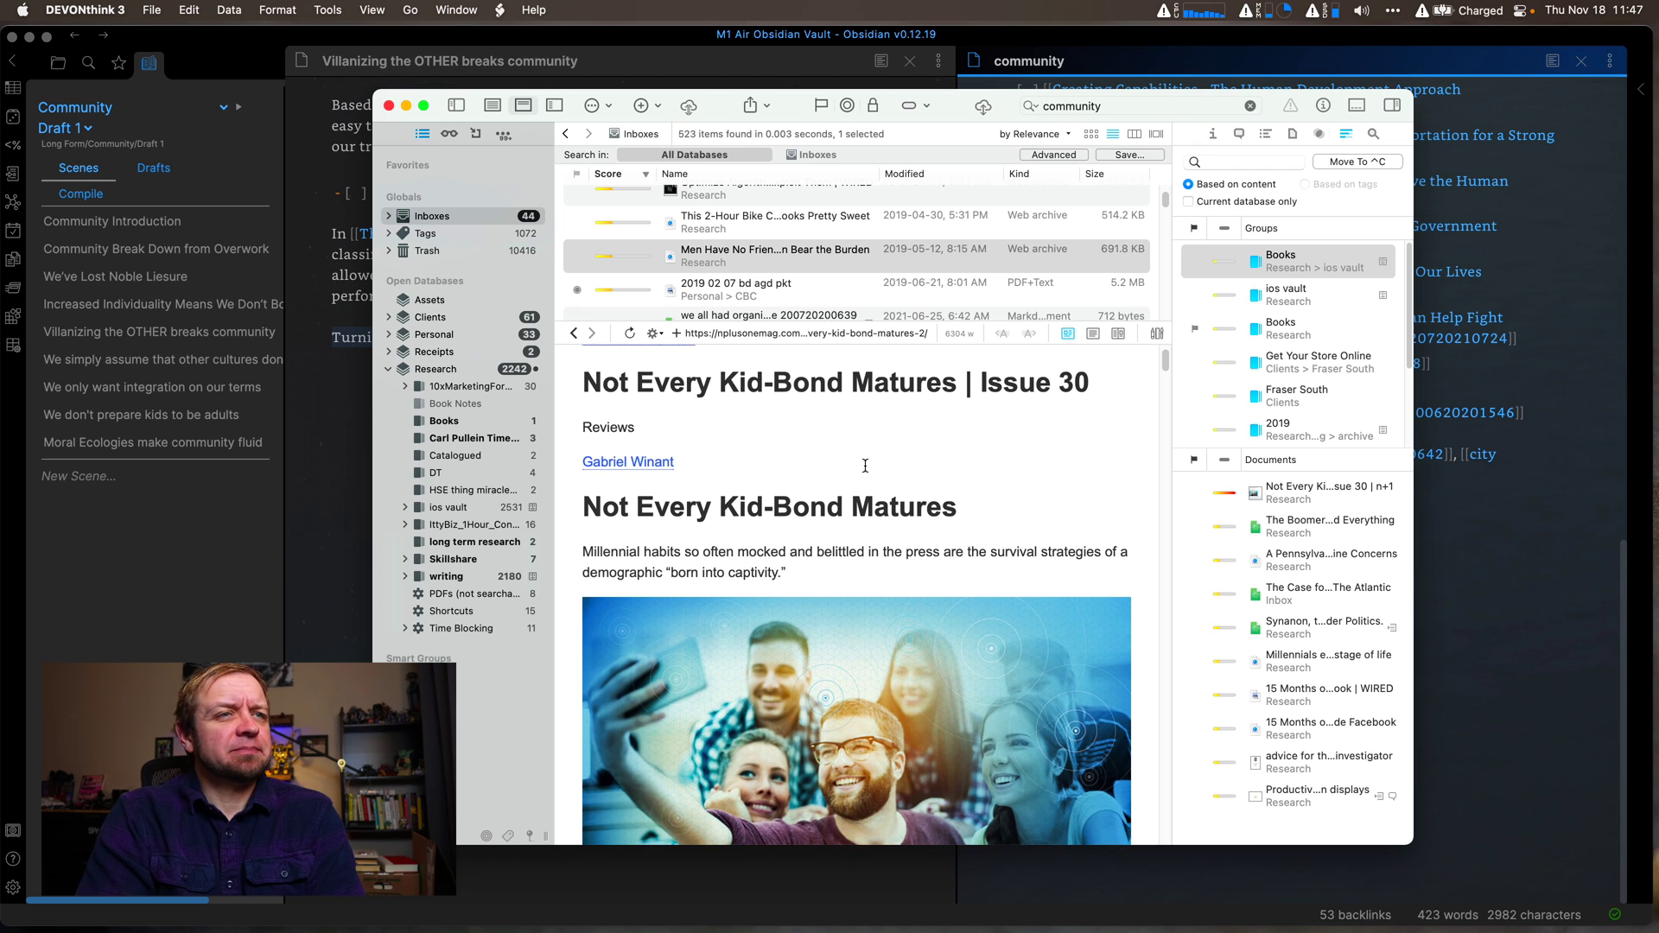
scroll(875, 494, "down", 2)
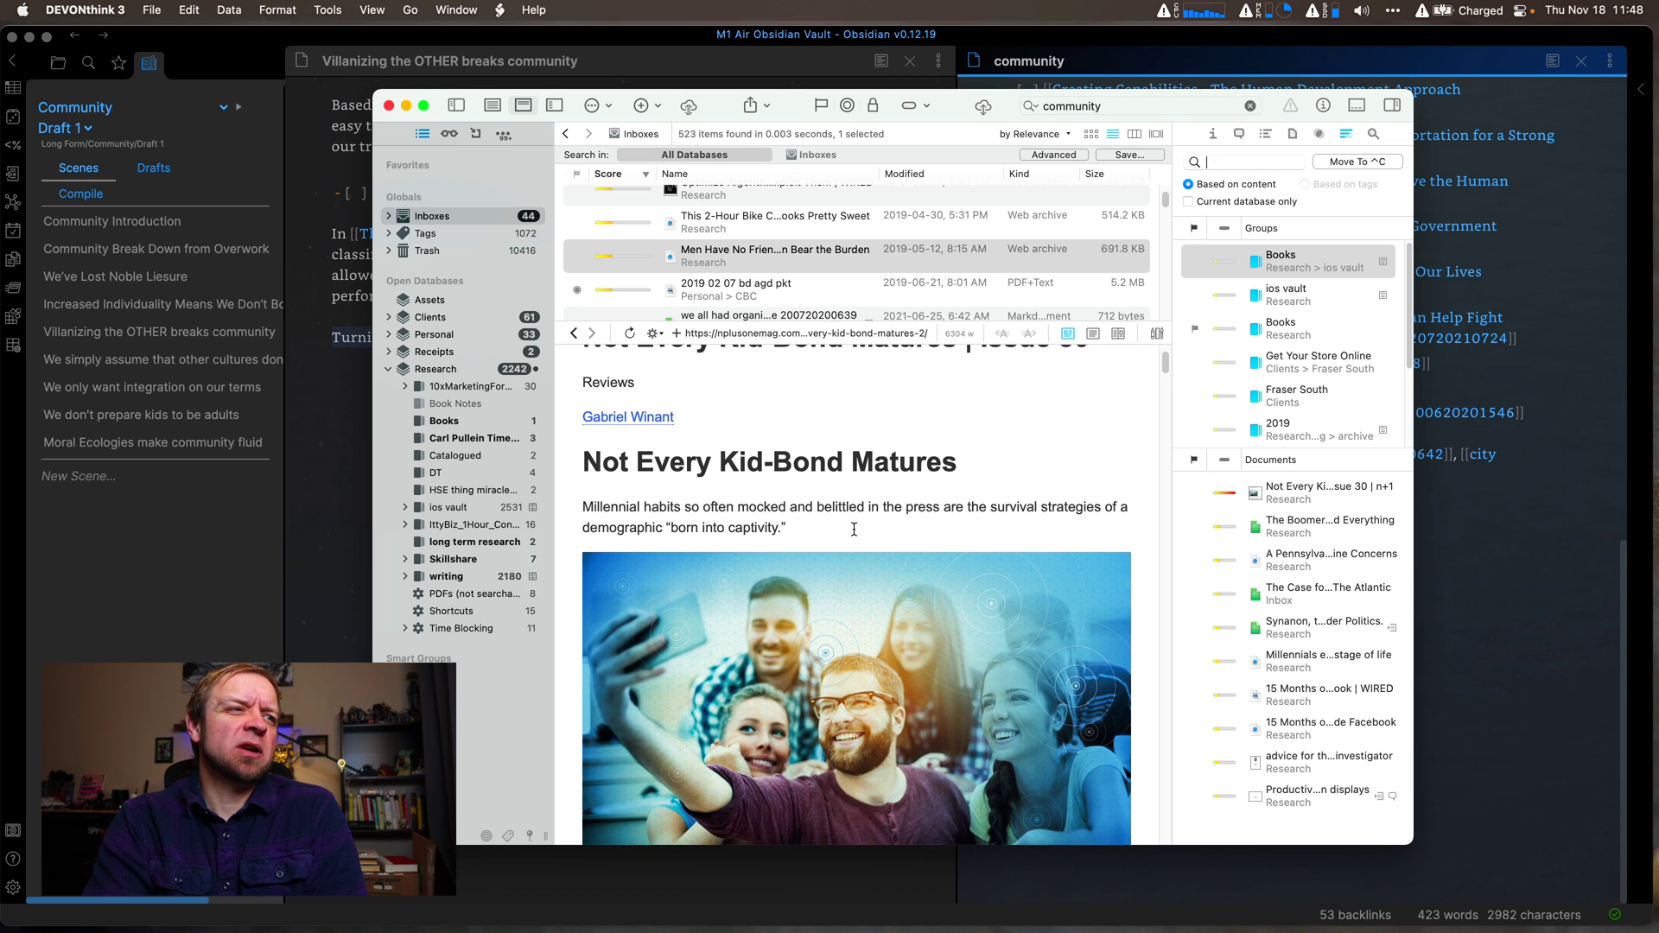
scroll(853, 530, "down", 2)
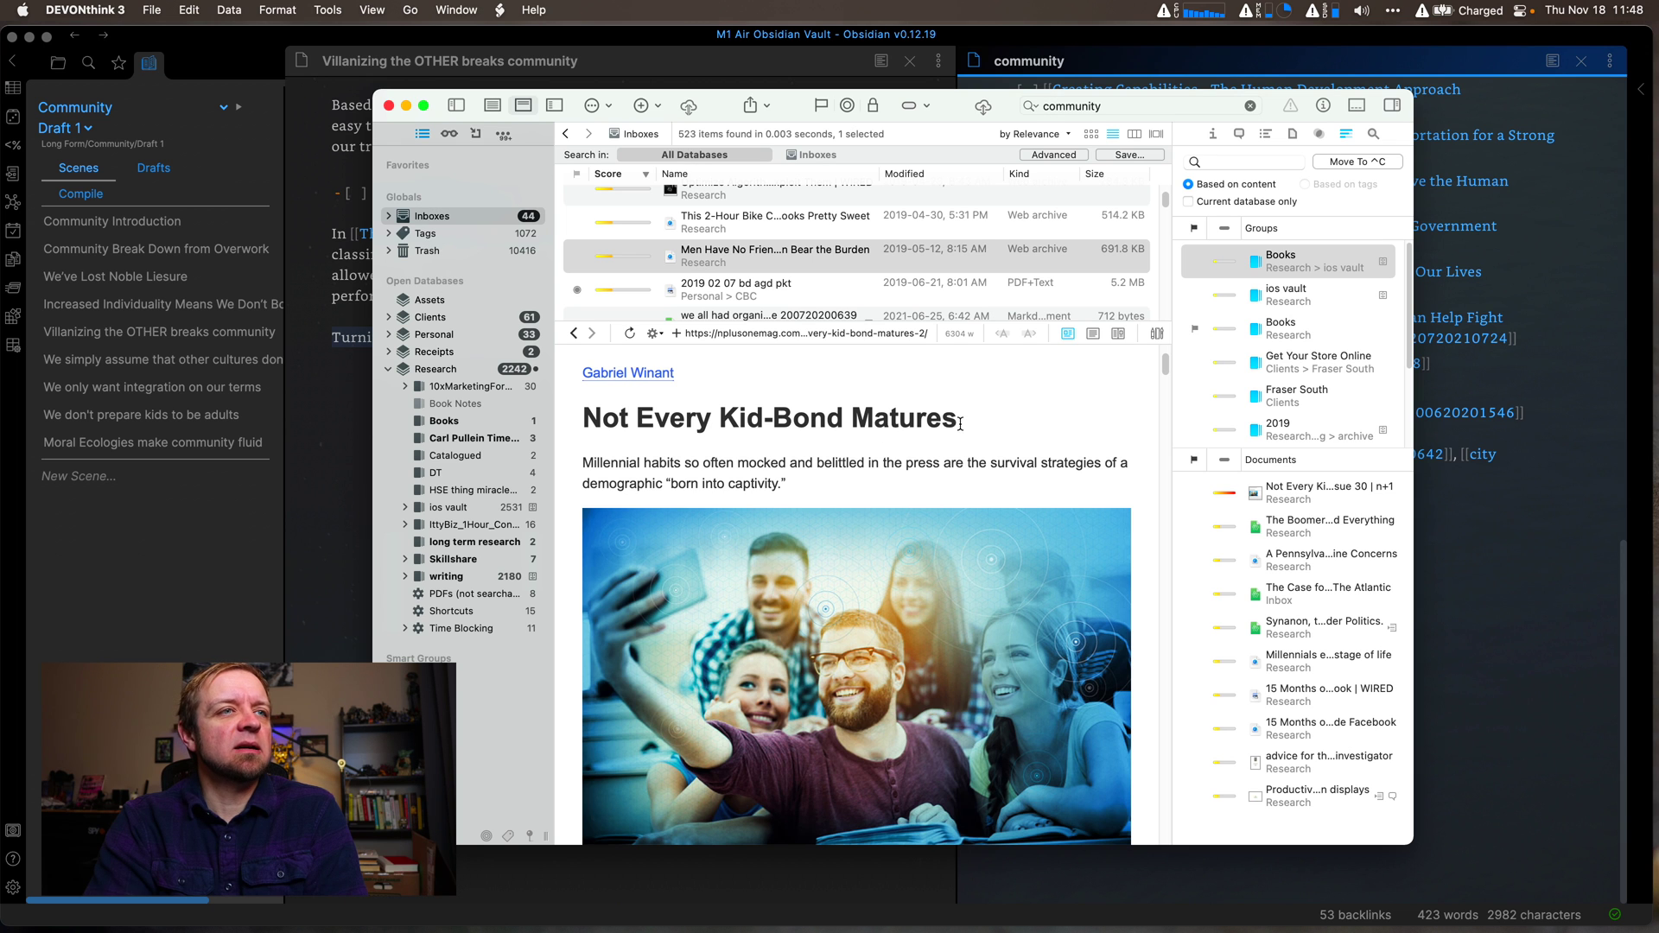
Step: In the community note, add an empty checklist line below the Men Have No Friends entry
left_click(1466, 564)
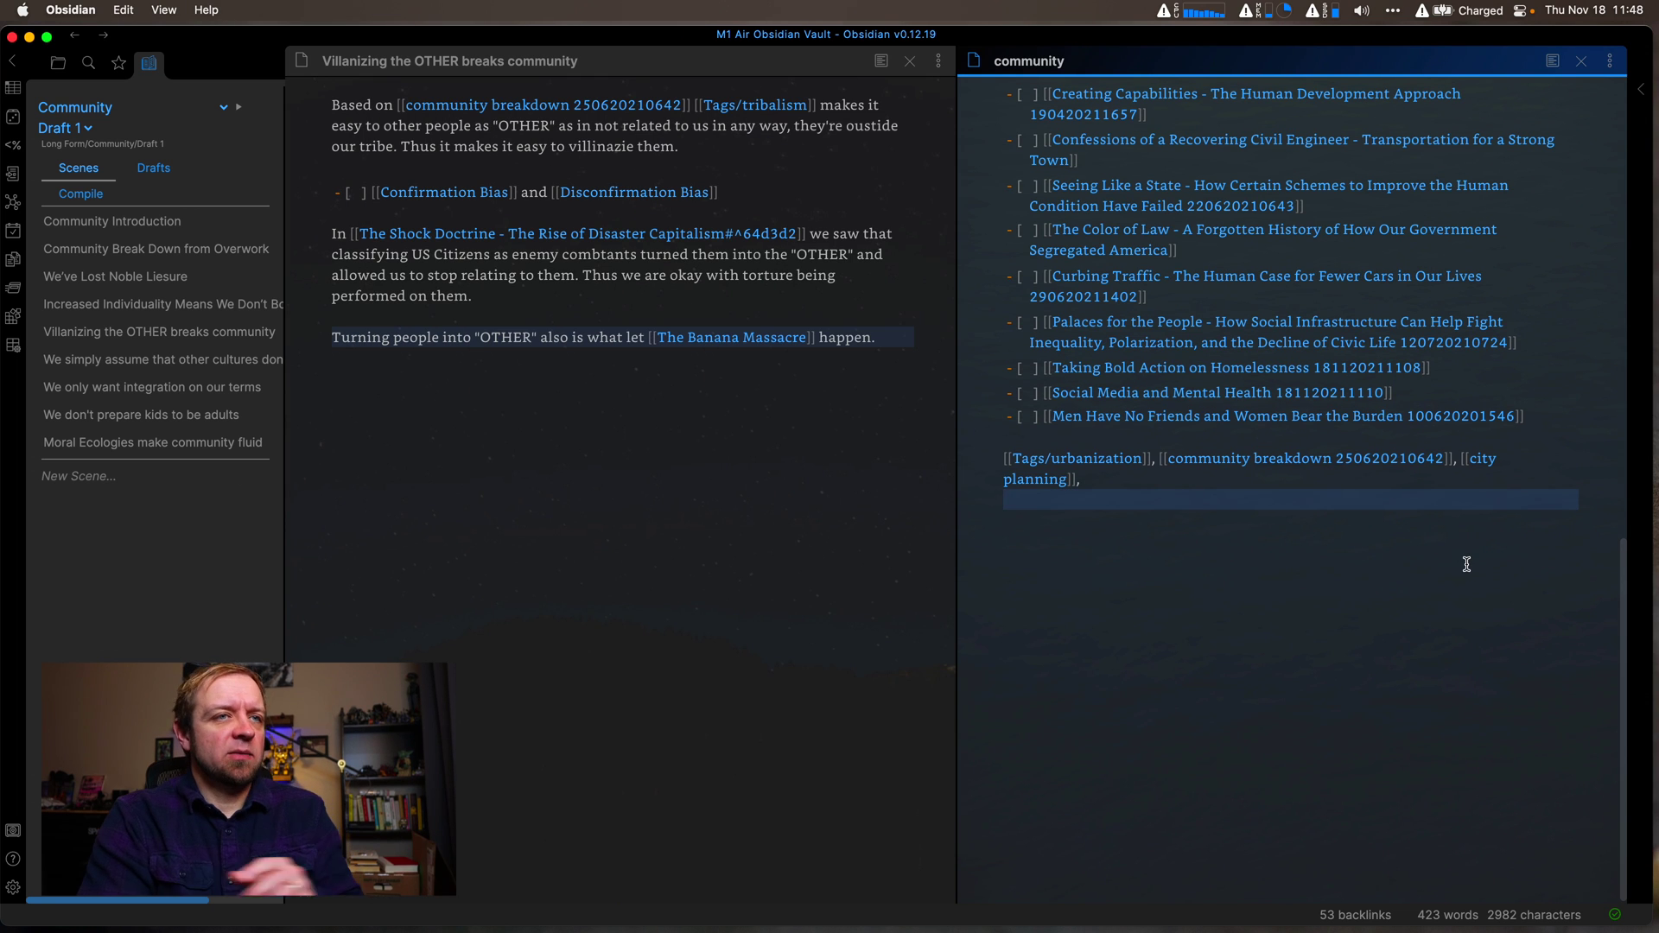
key("super+f")
type("not")
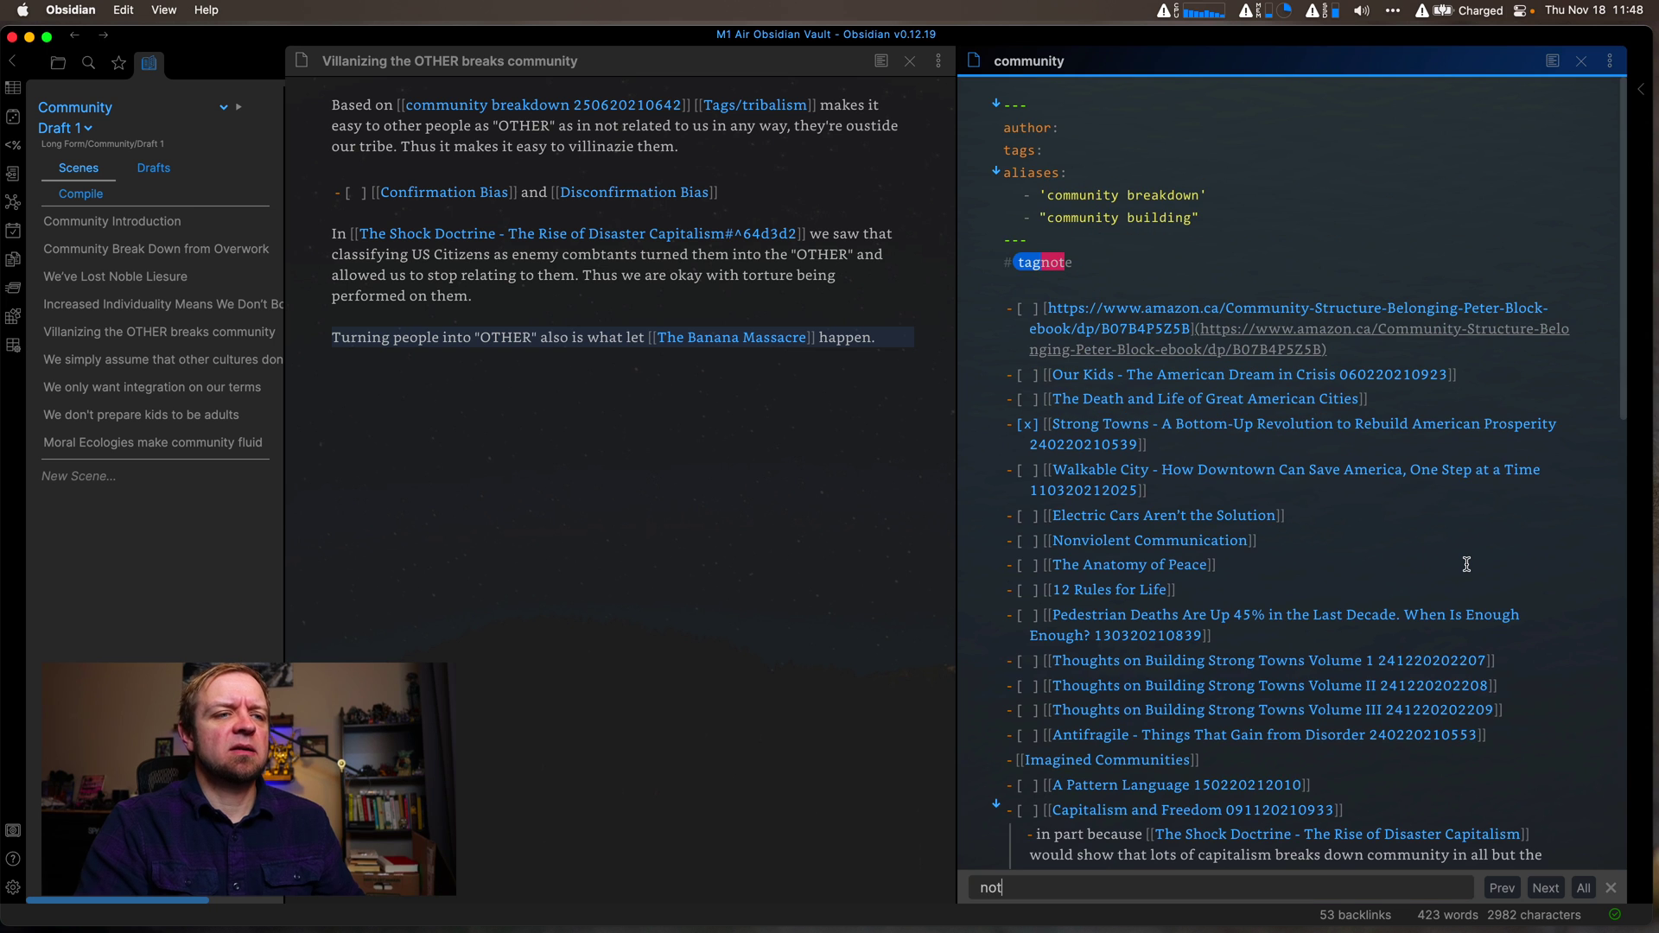
type(" ever")
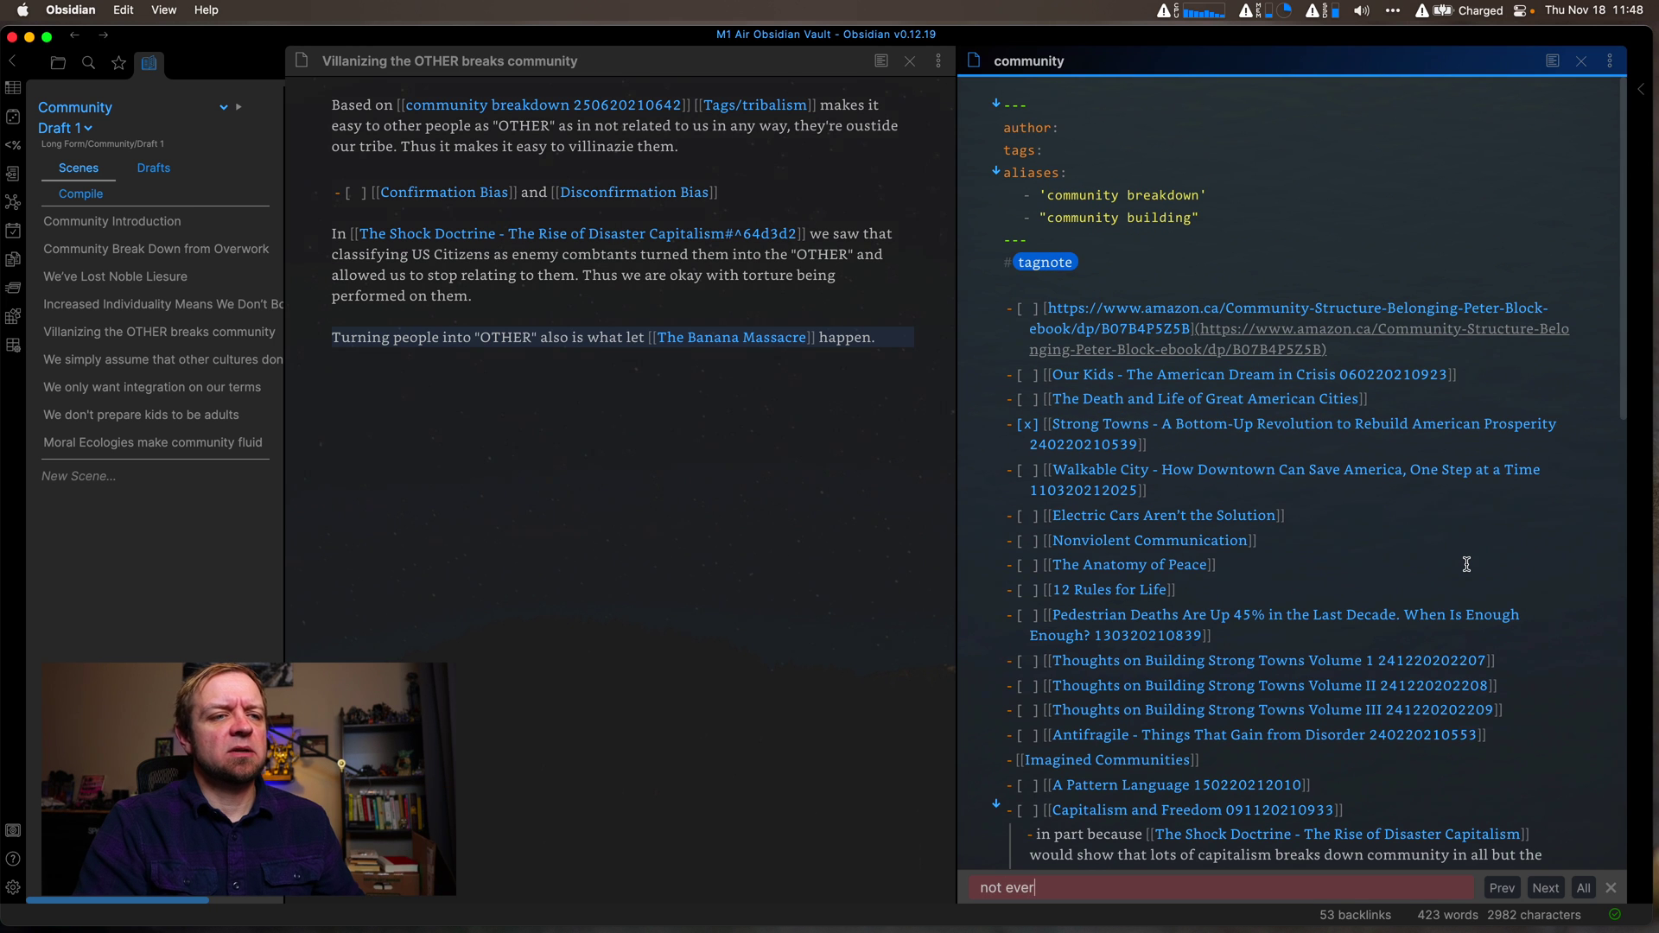
key("BackSpace")
key("BackSpace")
key("BackSpace")
key("BackSpace")
key("BackSpace")
key("BackSpace")
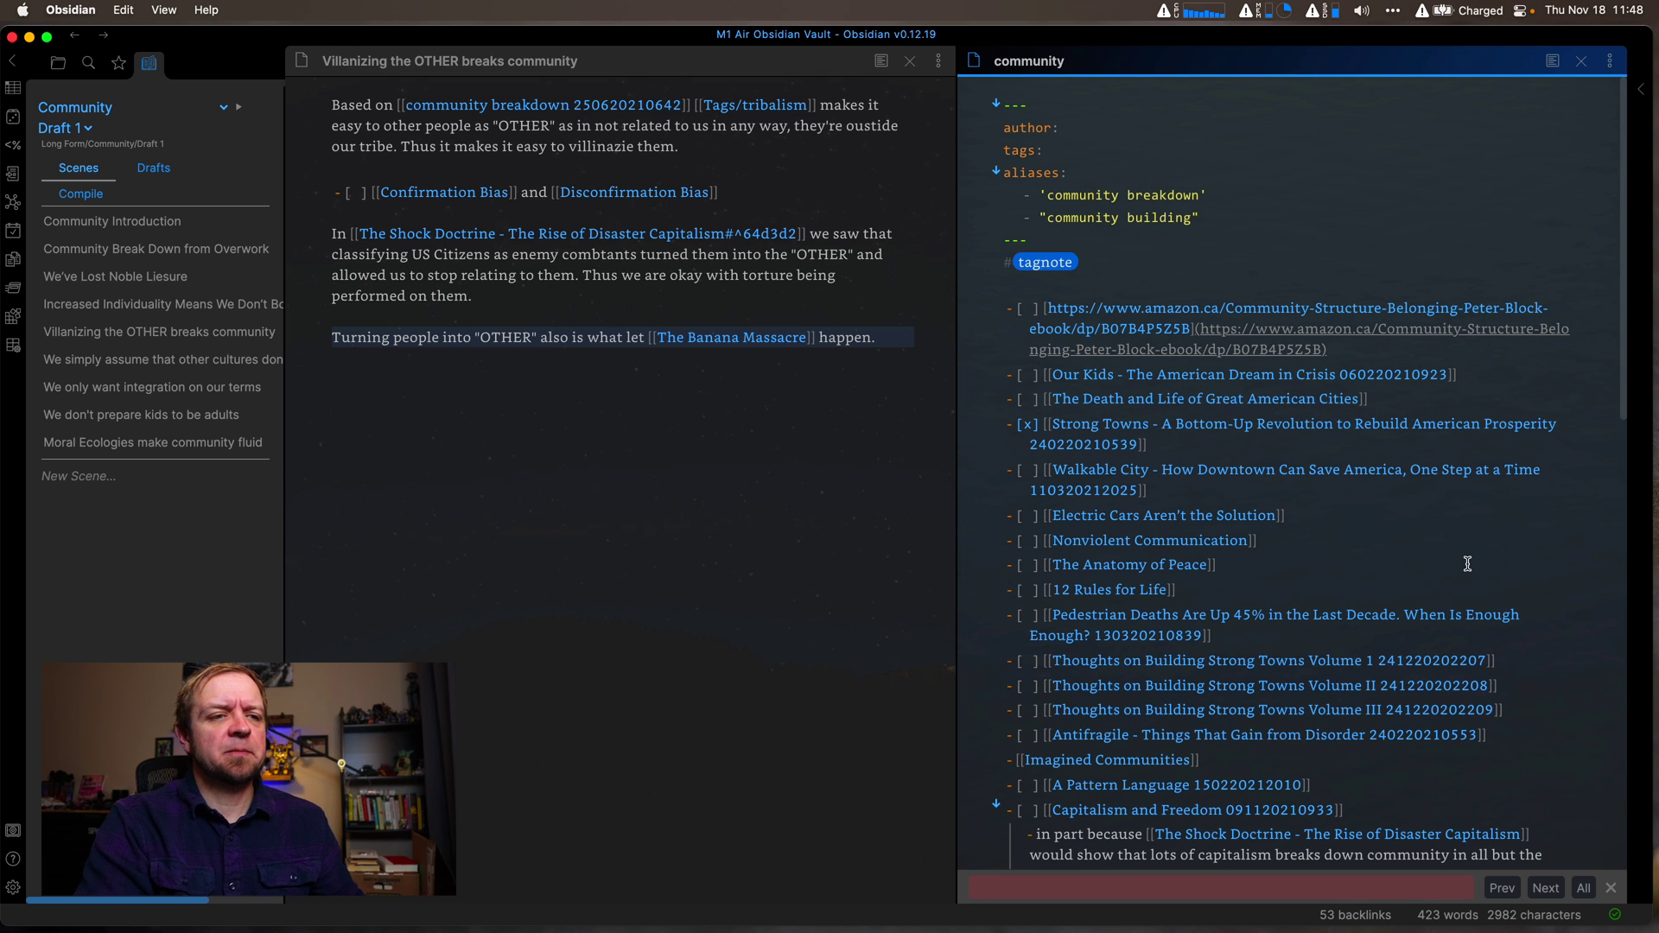
scroll(1461, 563, "down", 5)
left_click(1363, 570)
scroll(1363, 577, "down", 5)
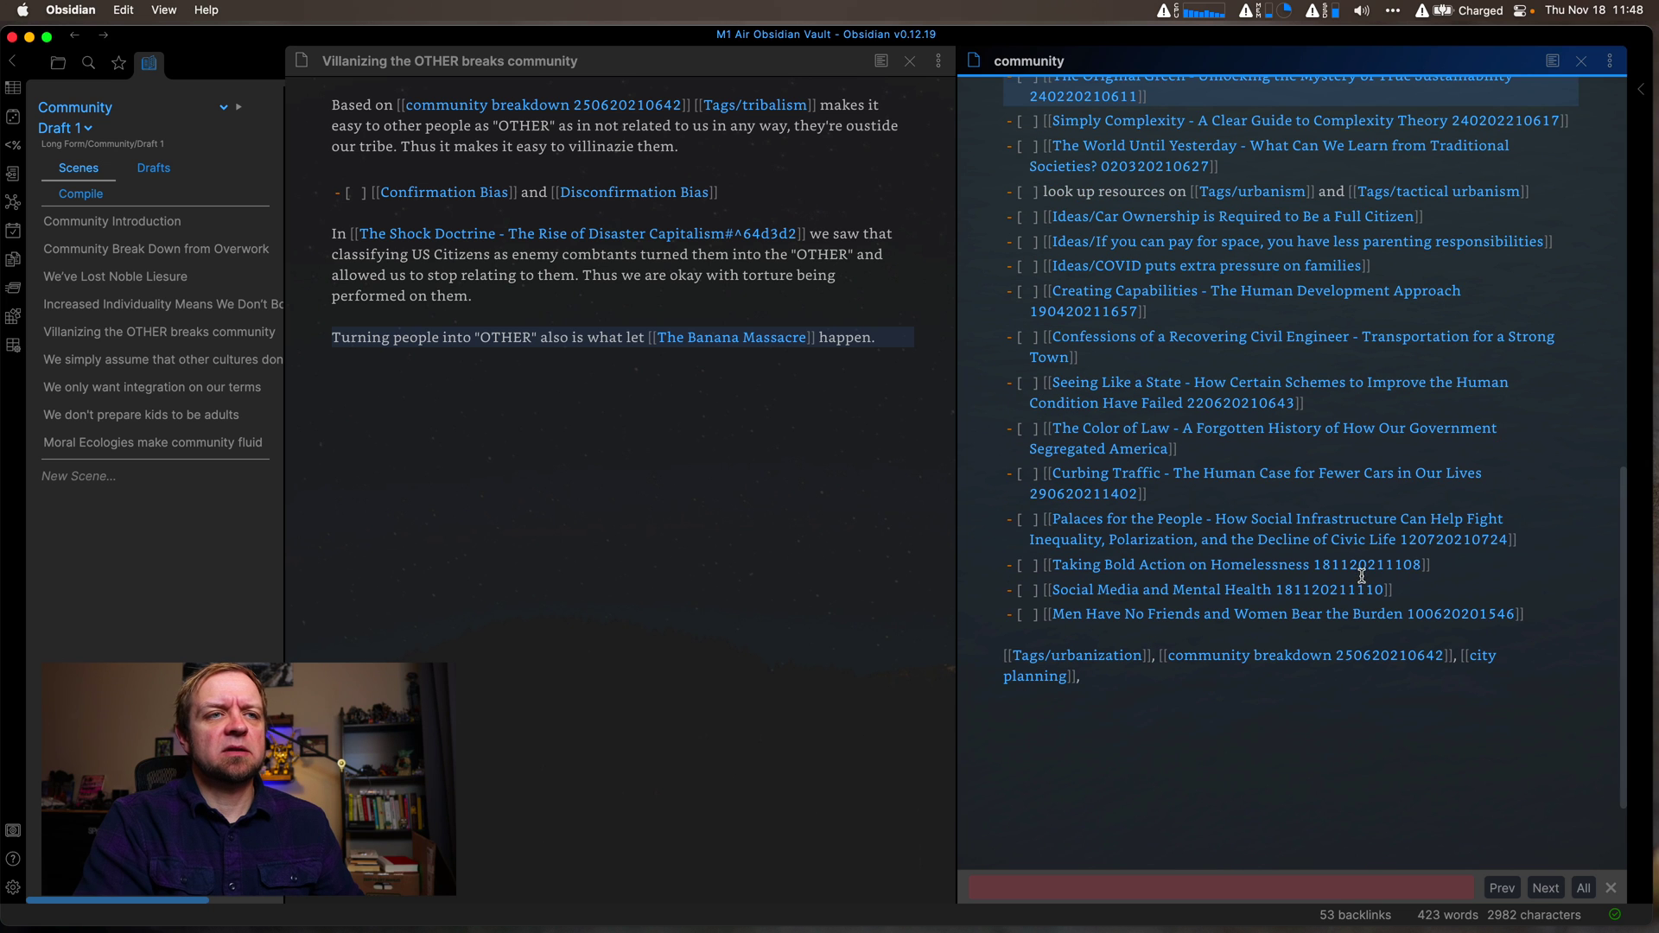
left_click(1535, 610)
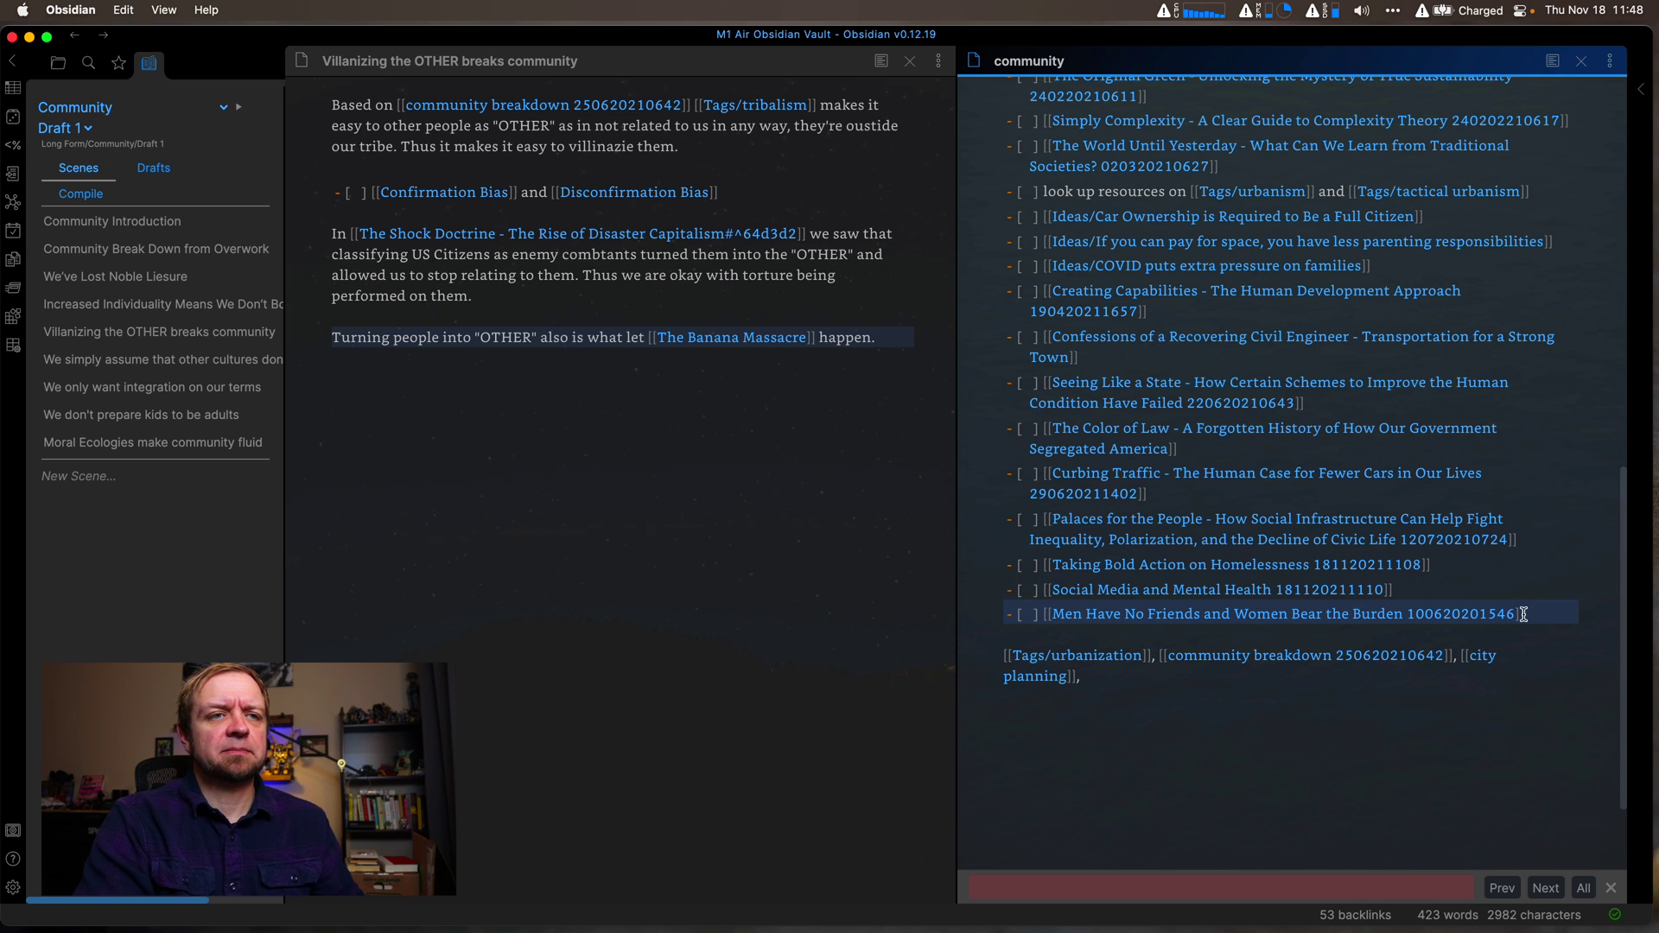
key("Return")
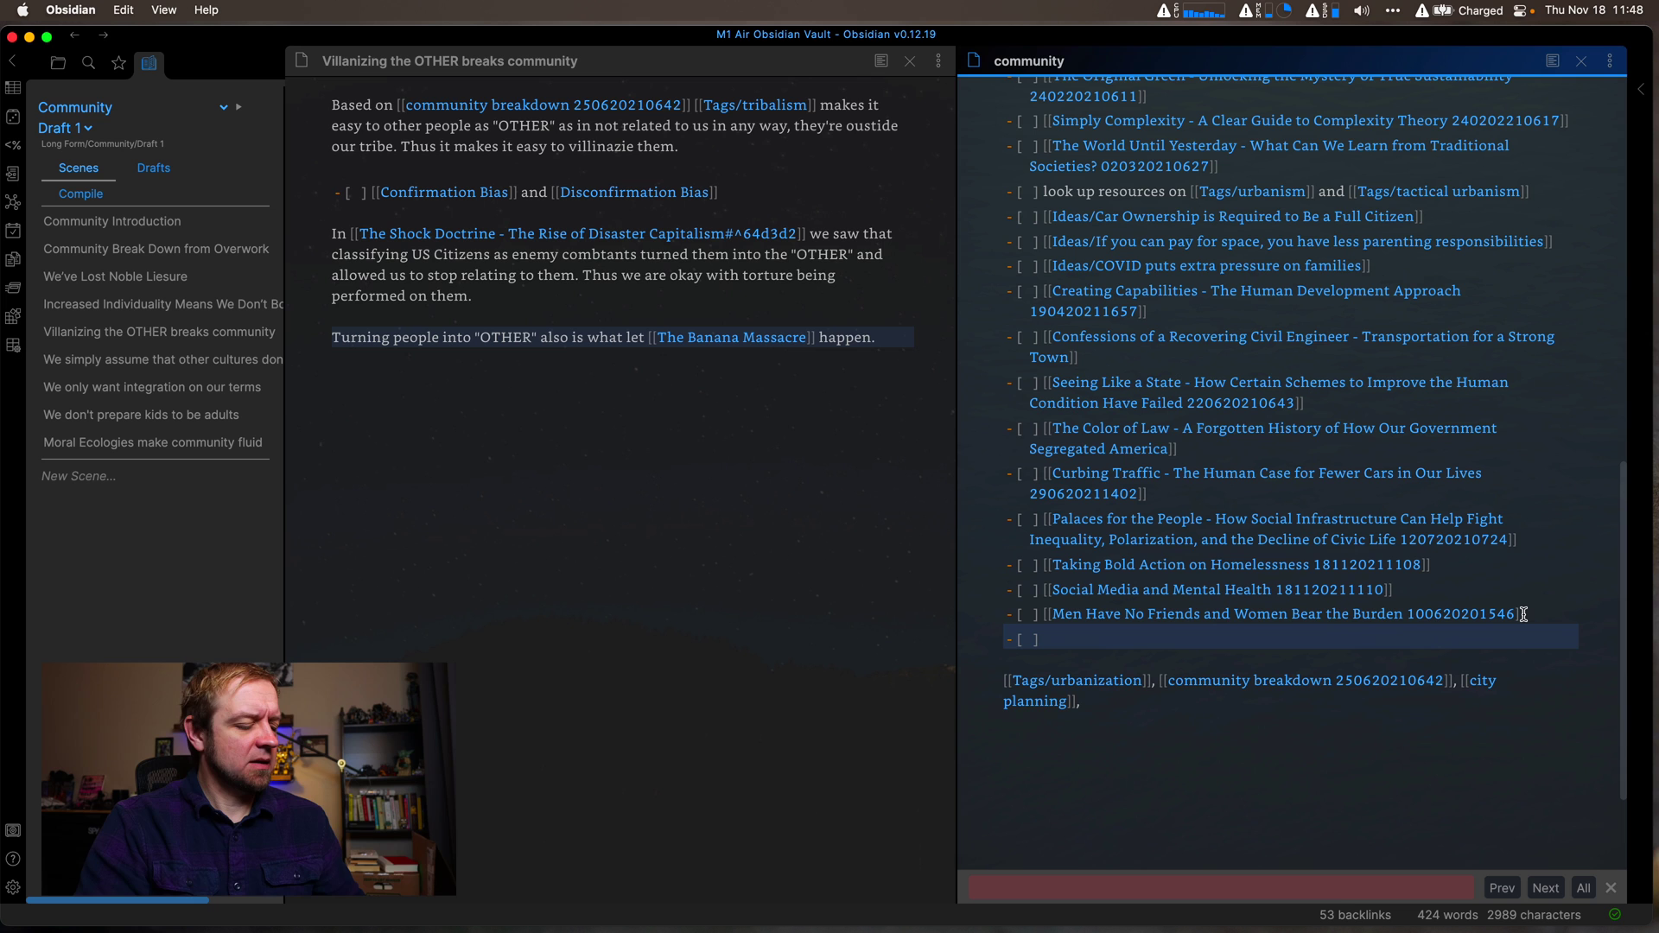
Step: Split the community note horizontally into top and bottom panes
key("super+p")
type("splid")
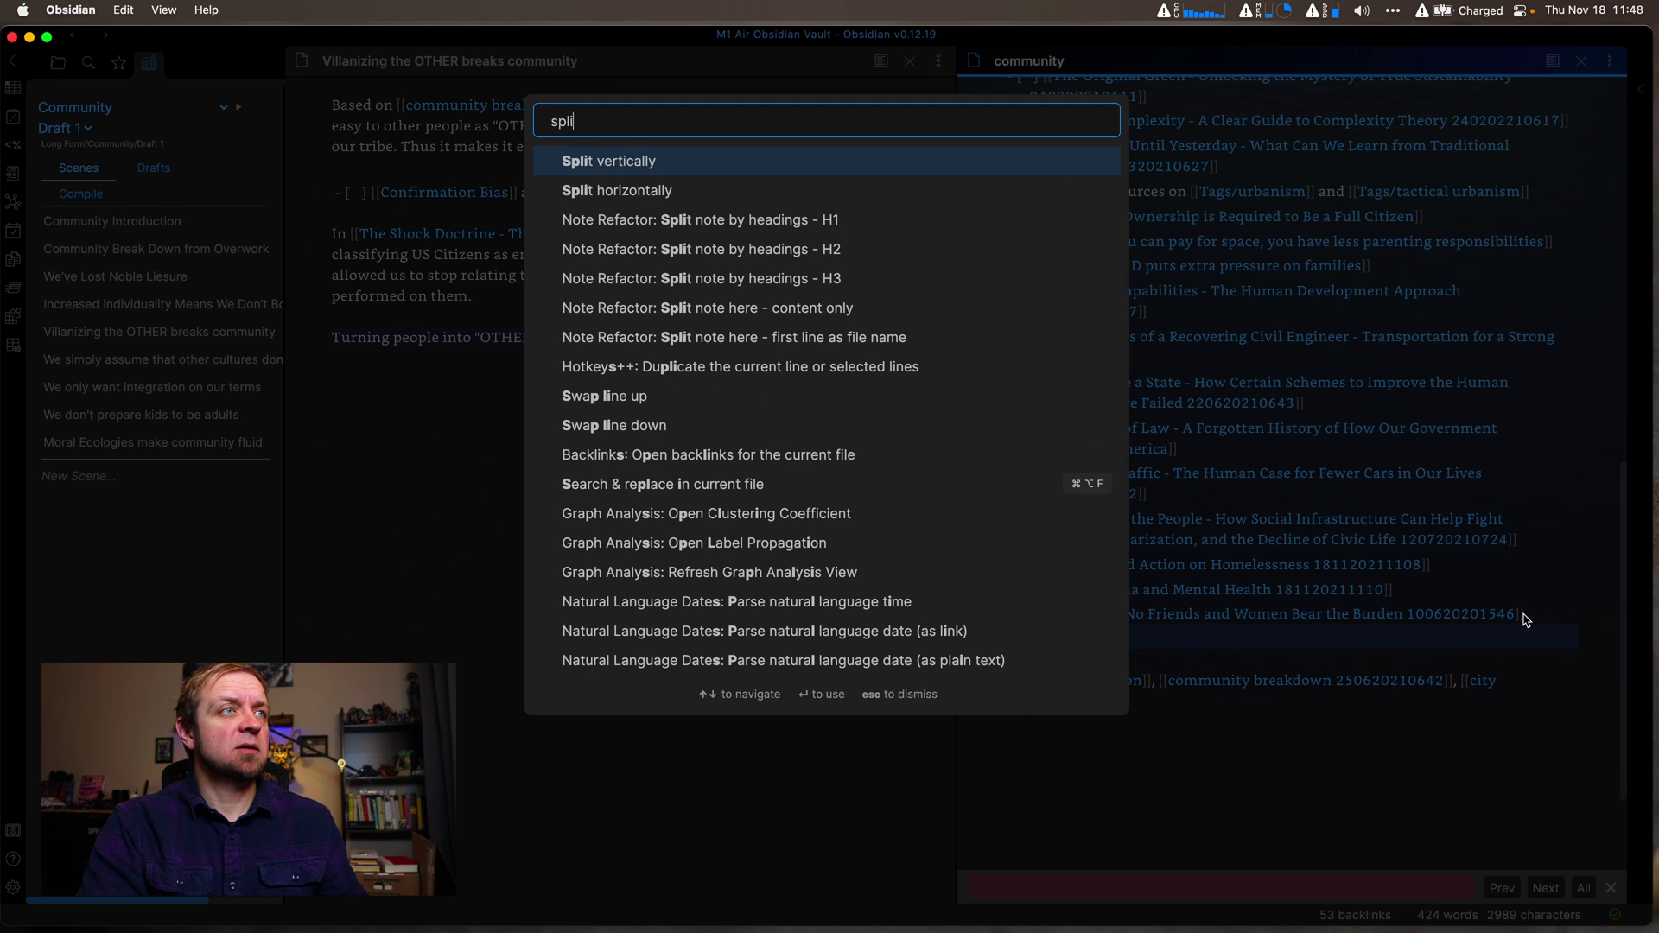
key("BackSpace")
key("Down")
key("Return")
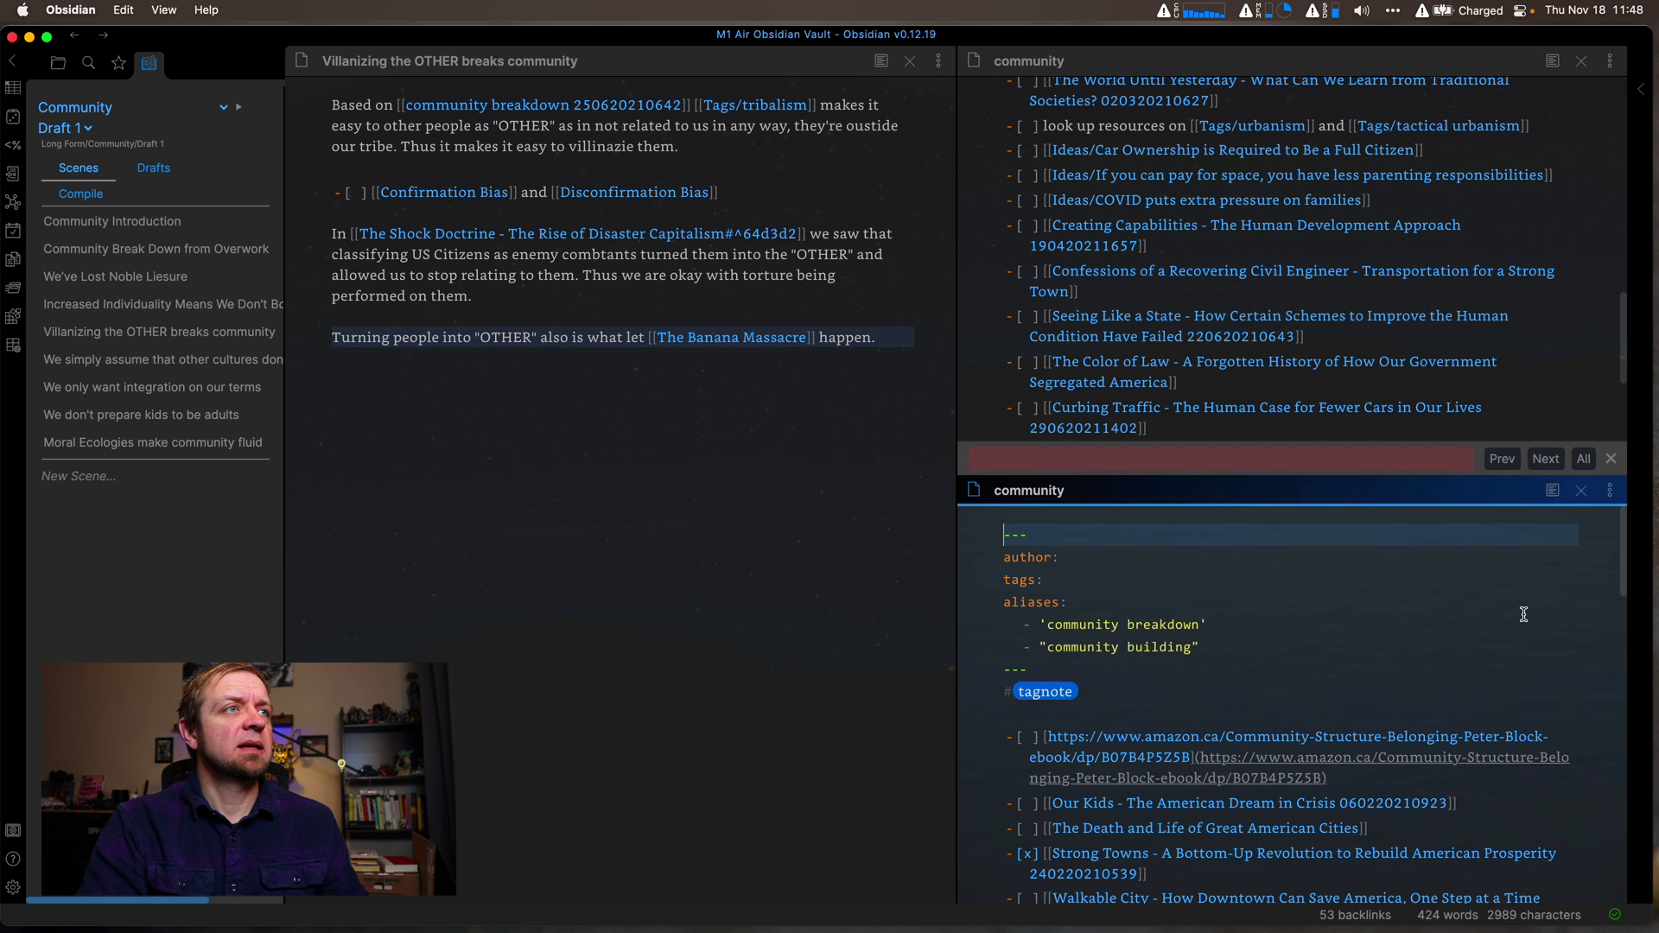
key("super+n")
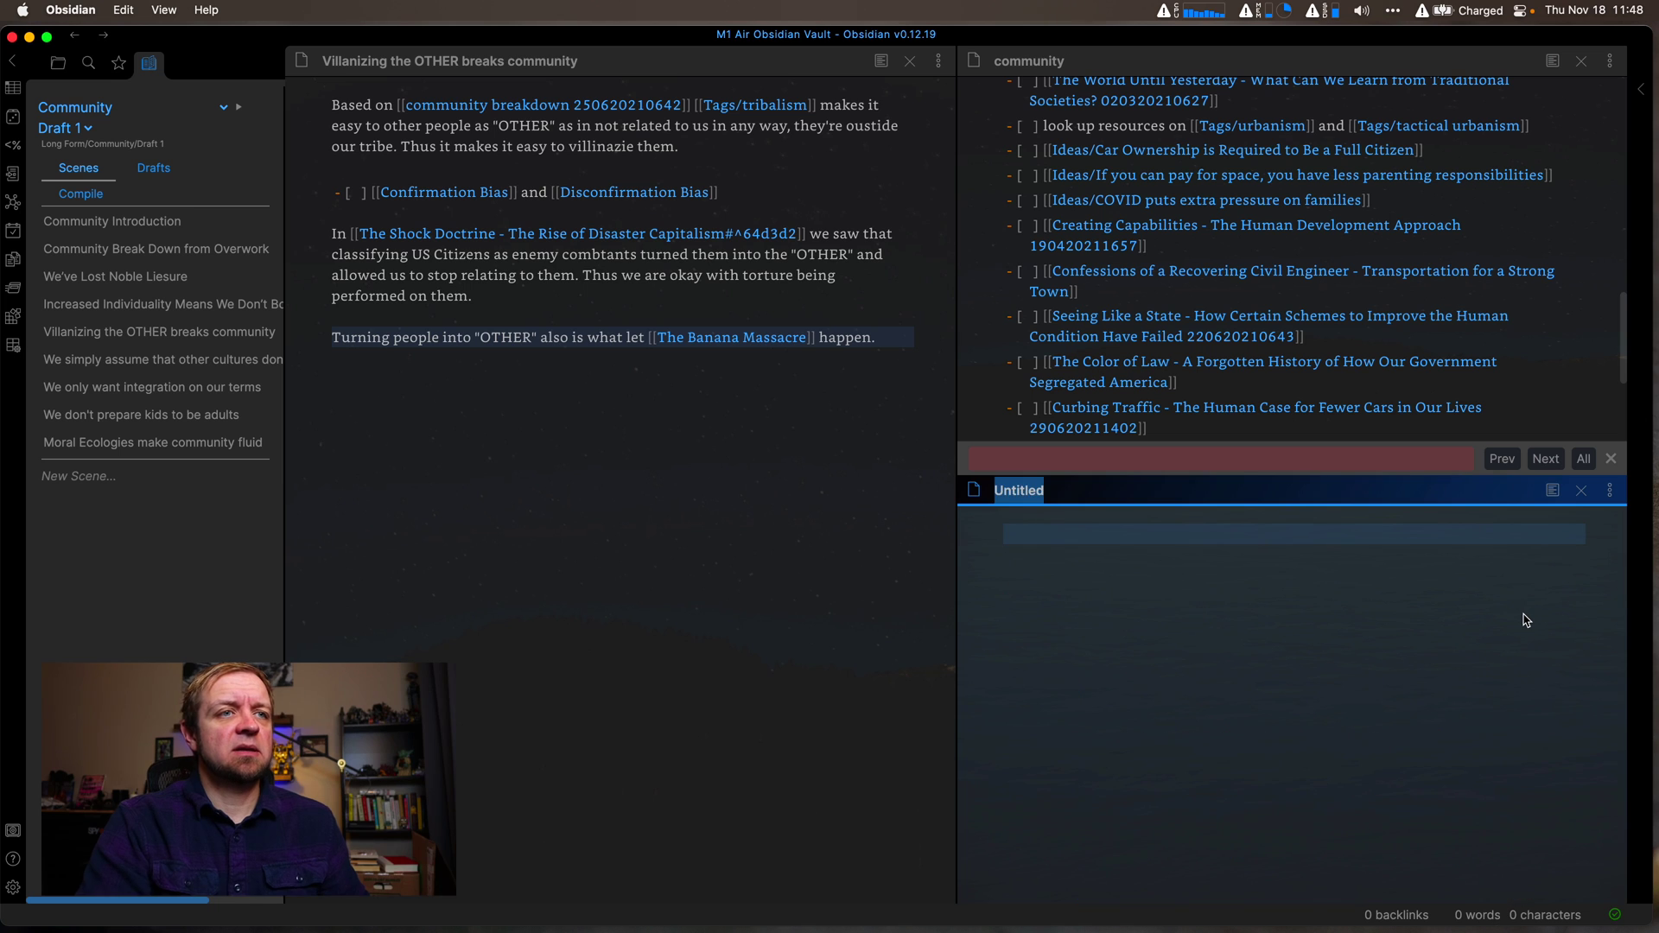
type("Not Eevr")
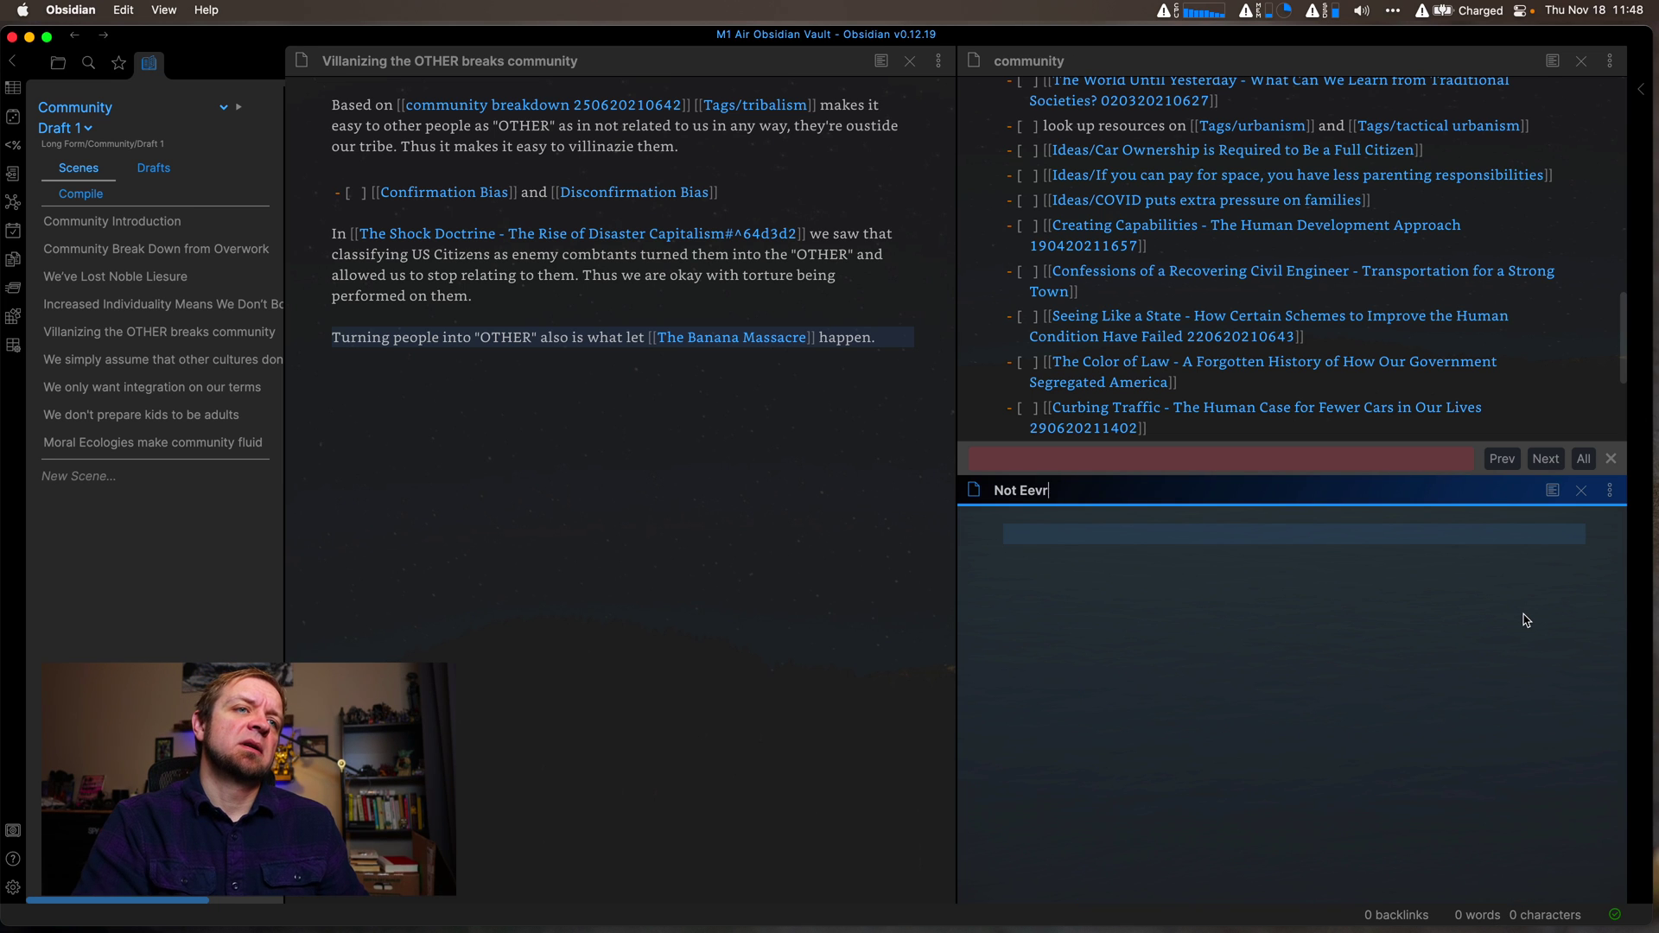
type("yvery Kid B")
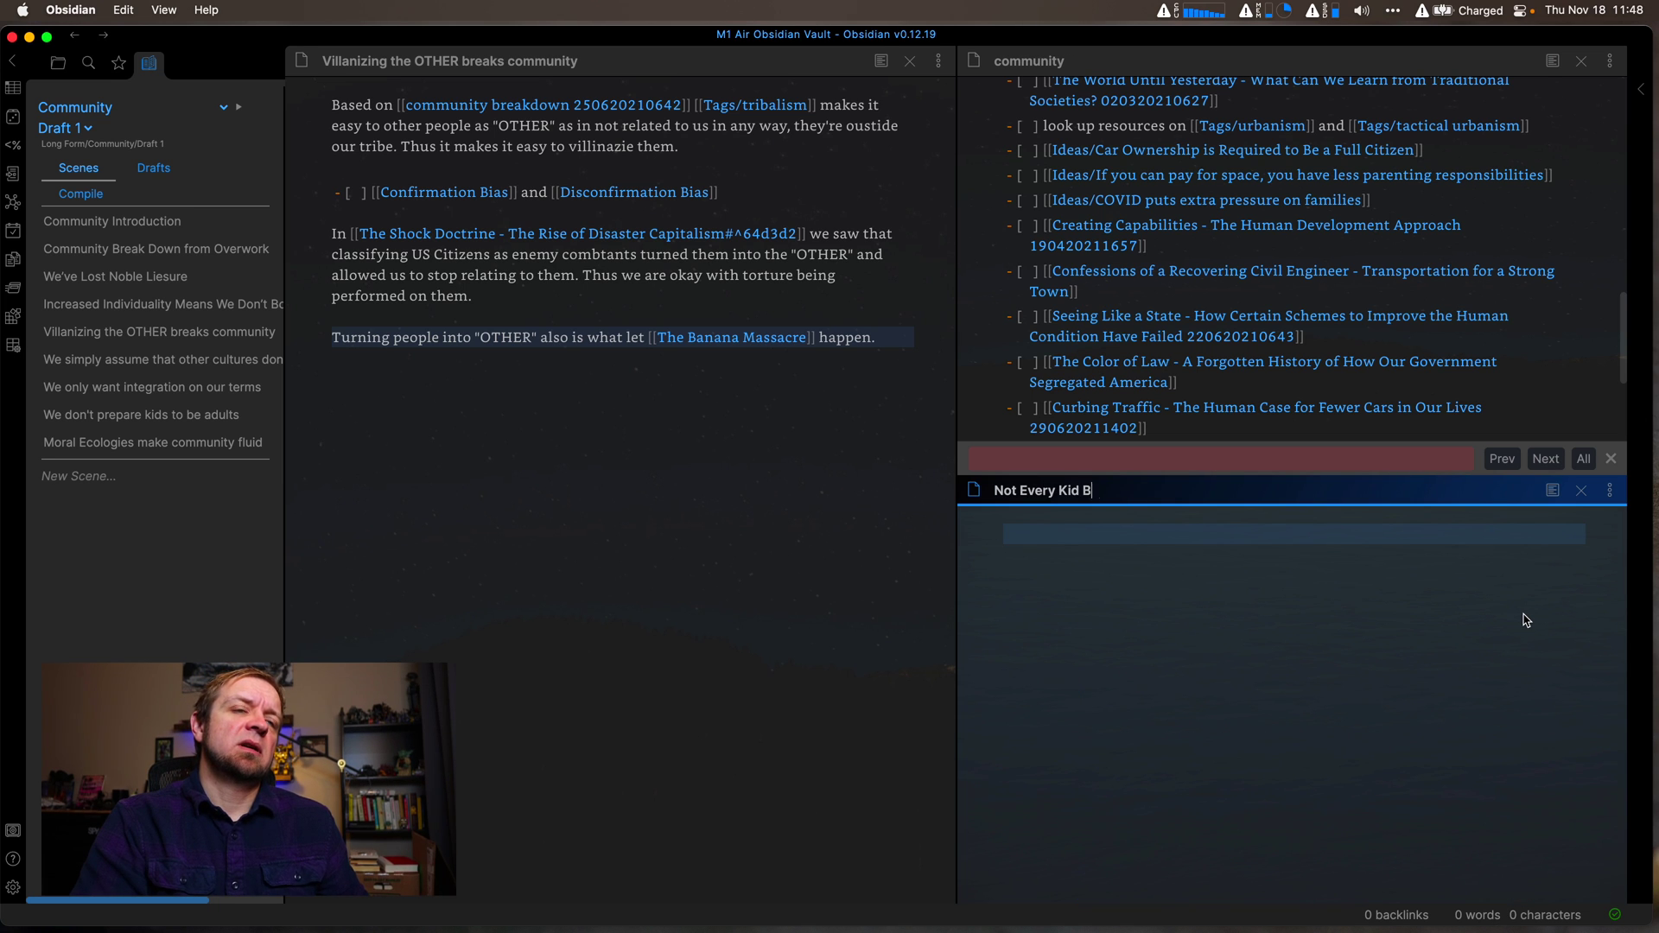
type("ond Matures `8``")
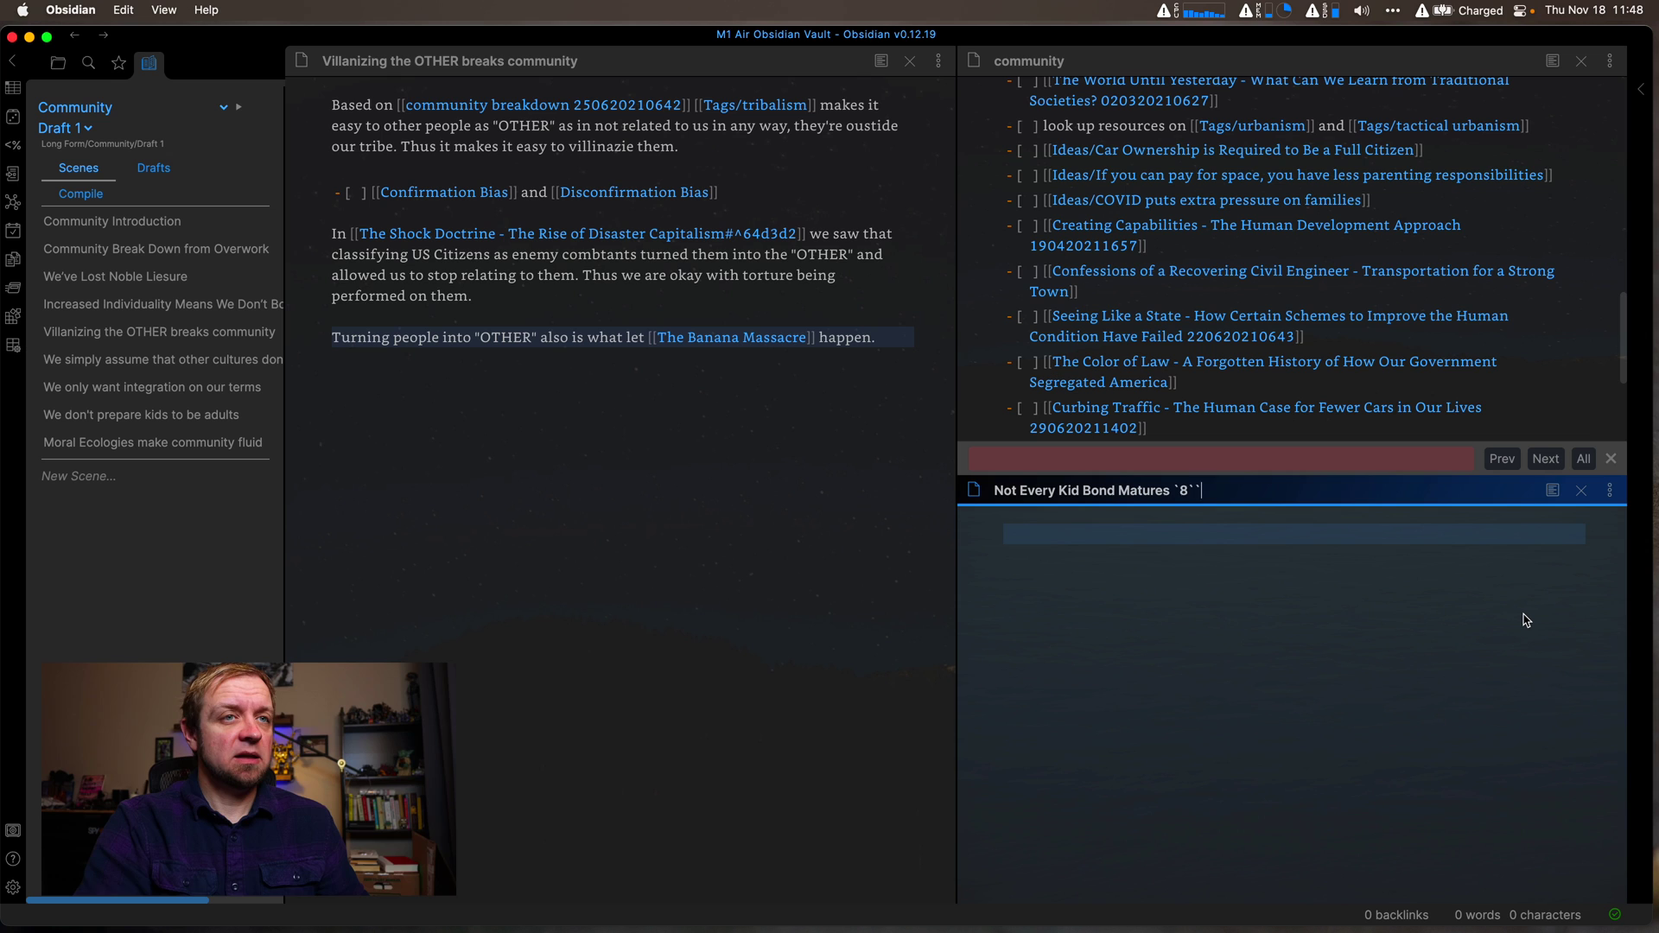
key("BackSpace")
key("BackSpace")
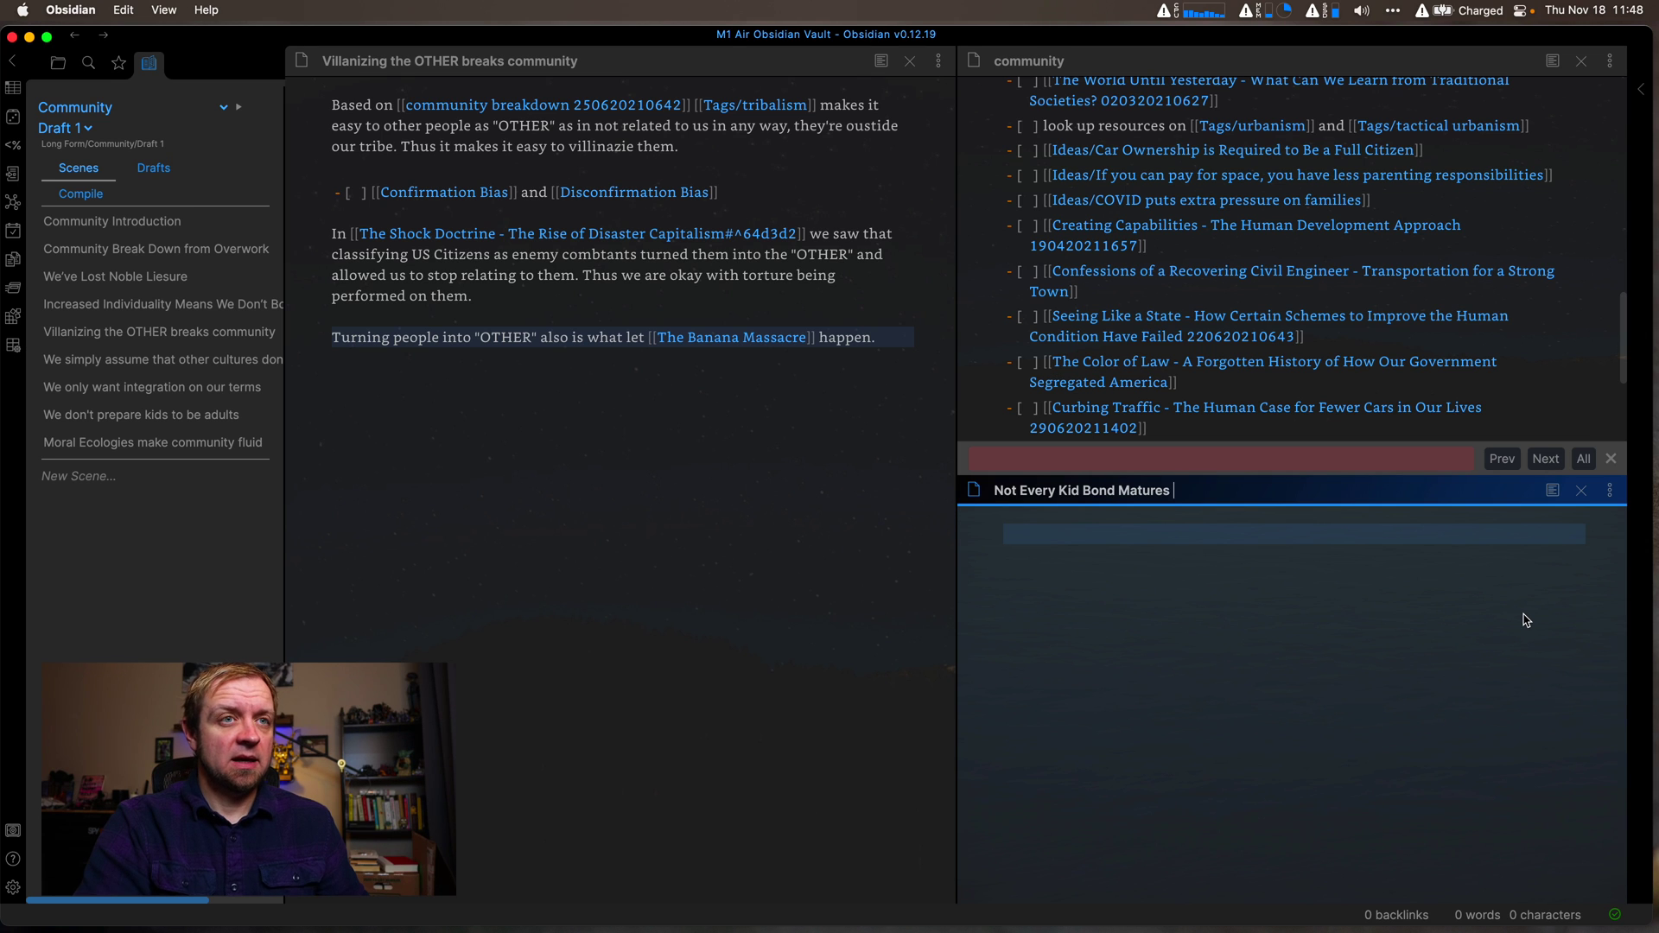
type("18112021")
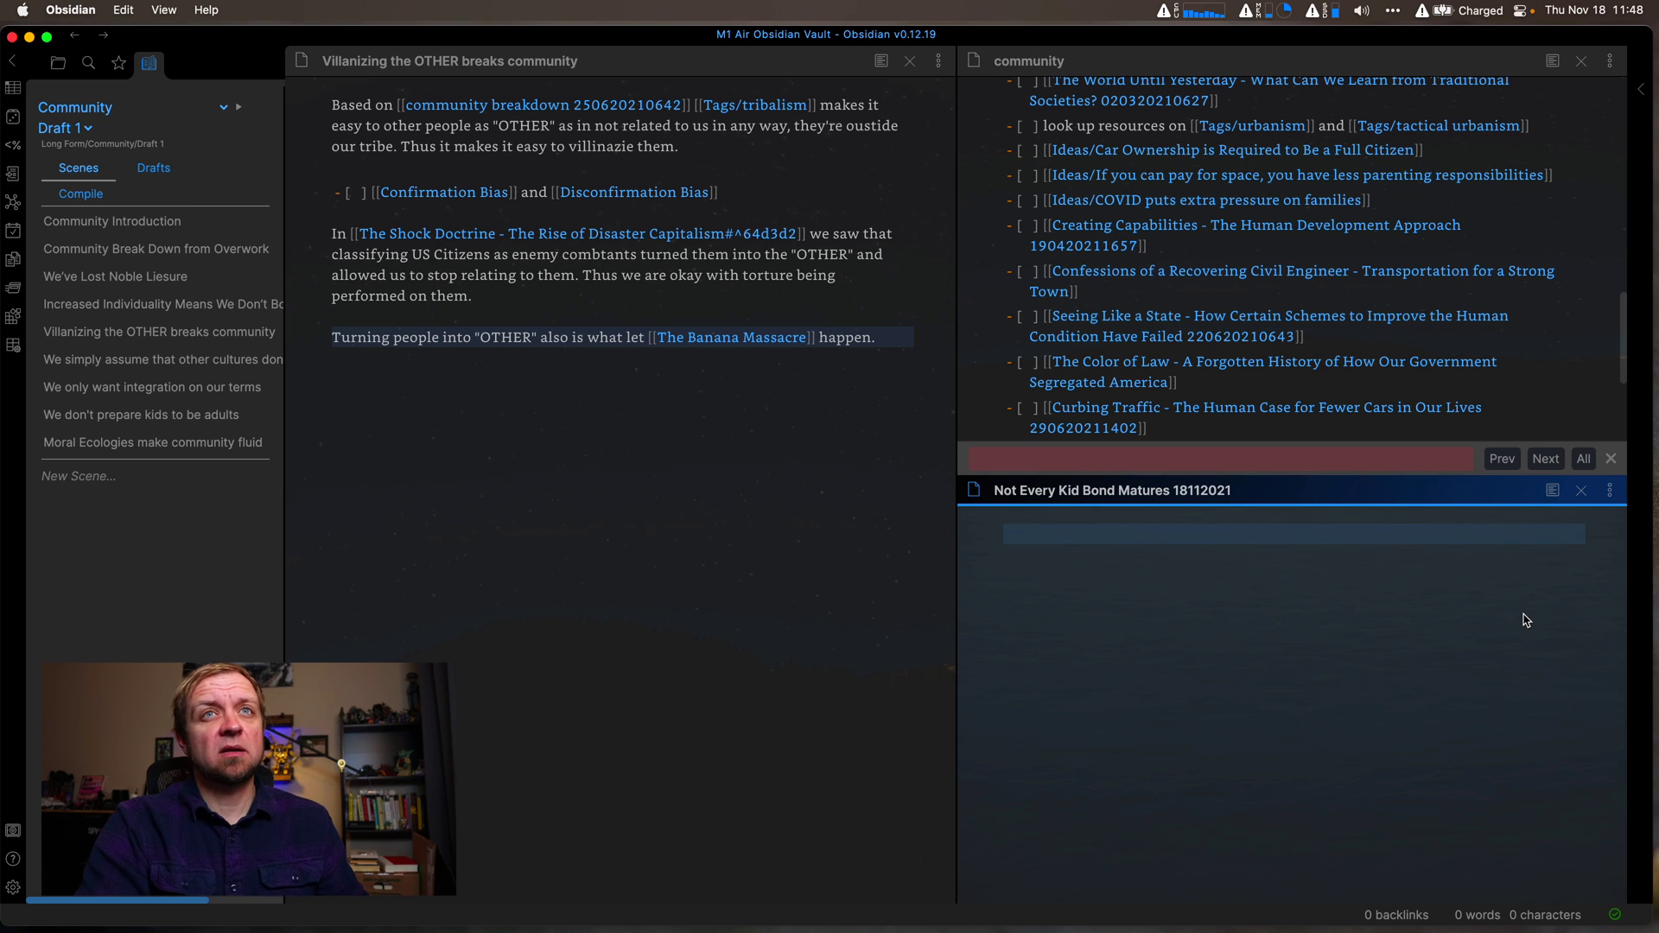
type("1148")
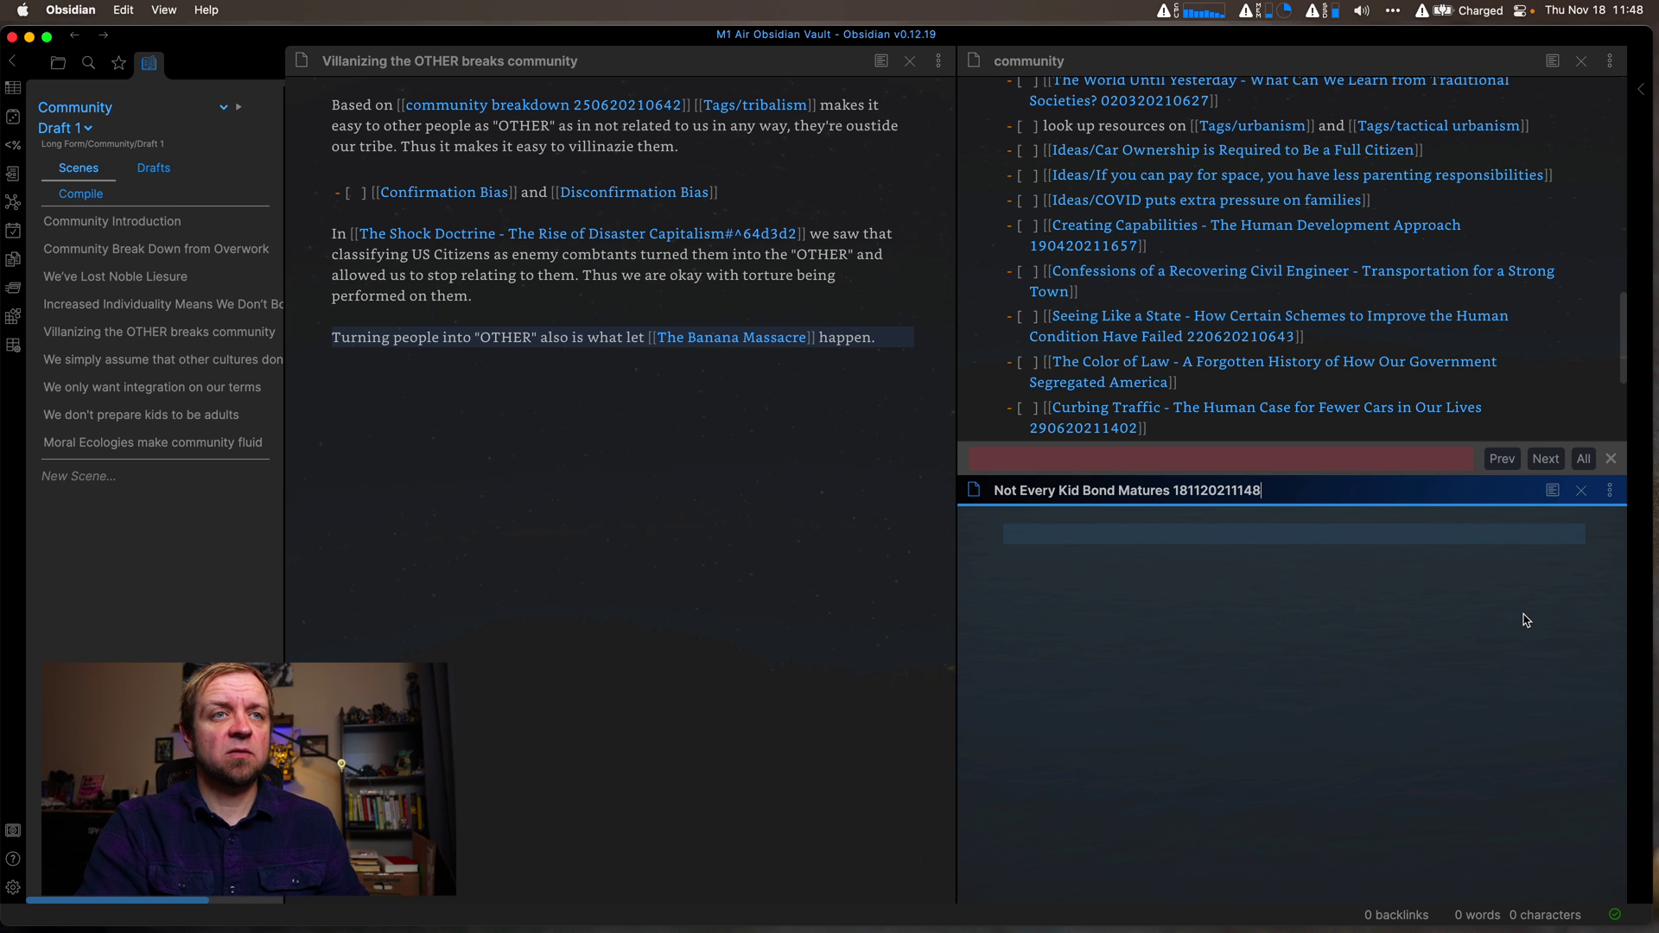
Step: Insert the Note Template into the new note, checking the source article in DEVONthink
key("super+t")
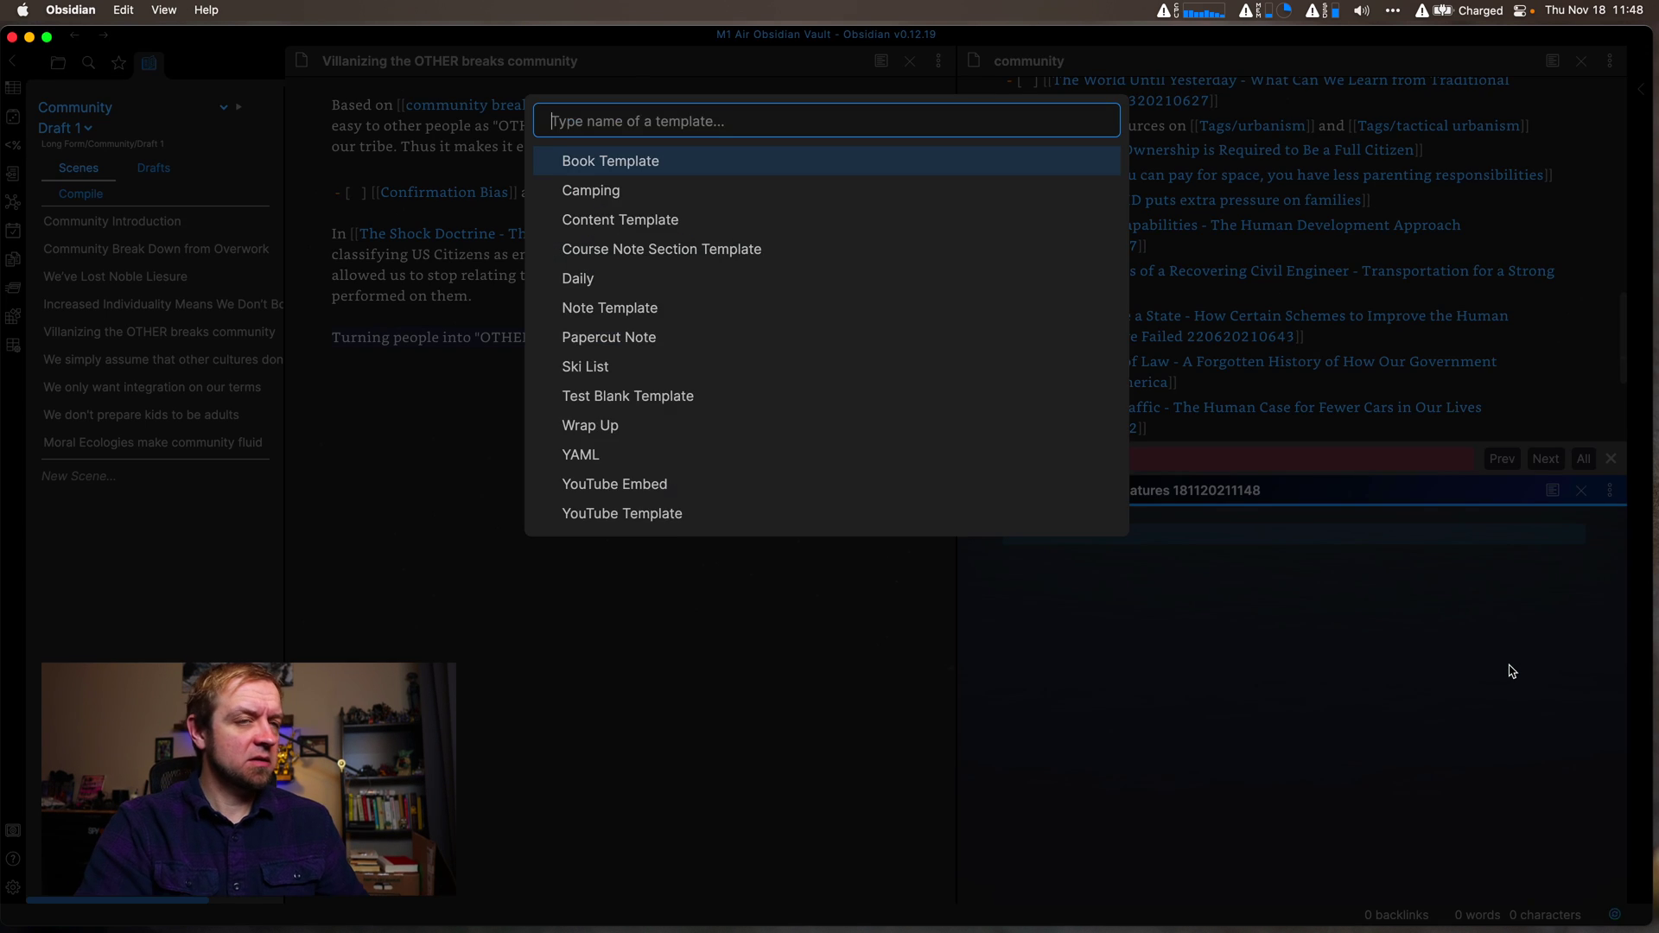
type("noe")
key("Return")
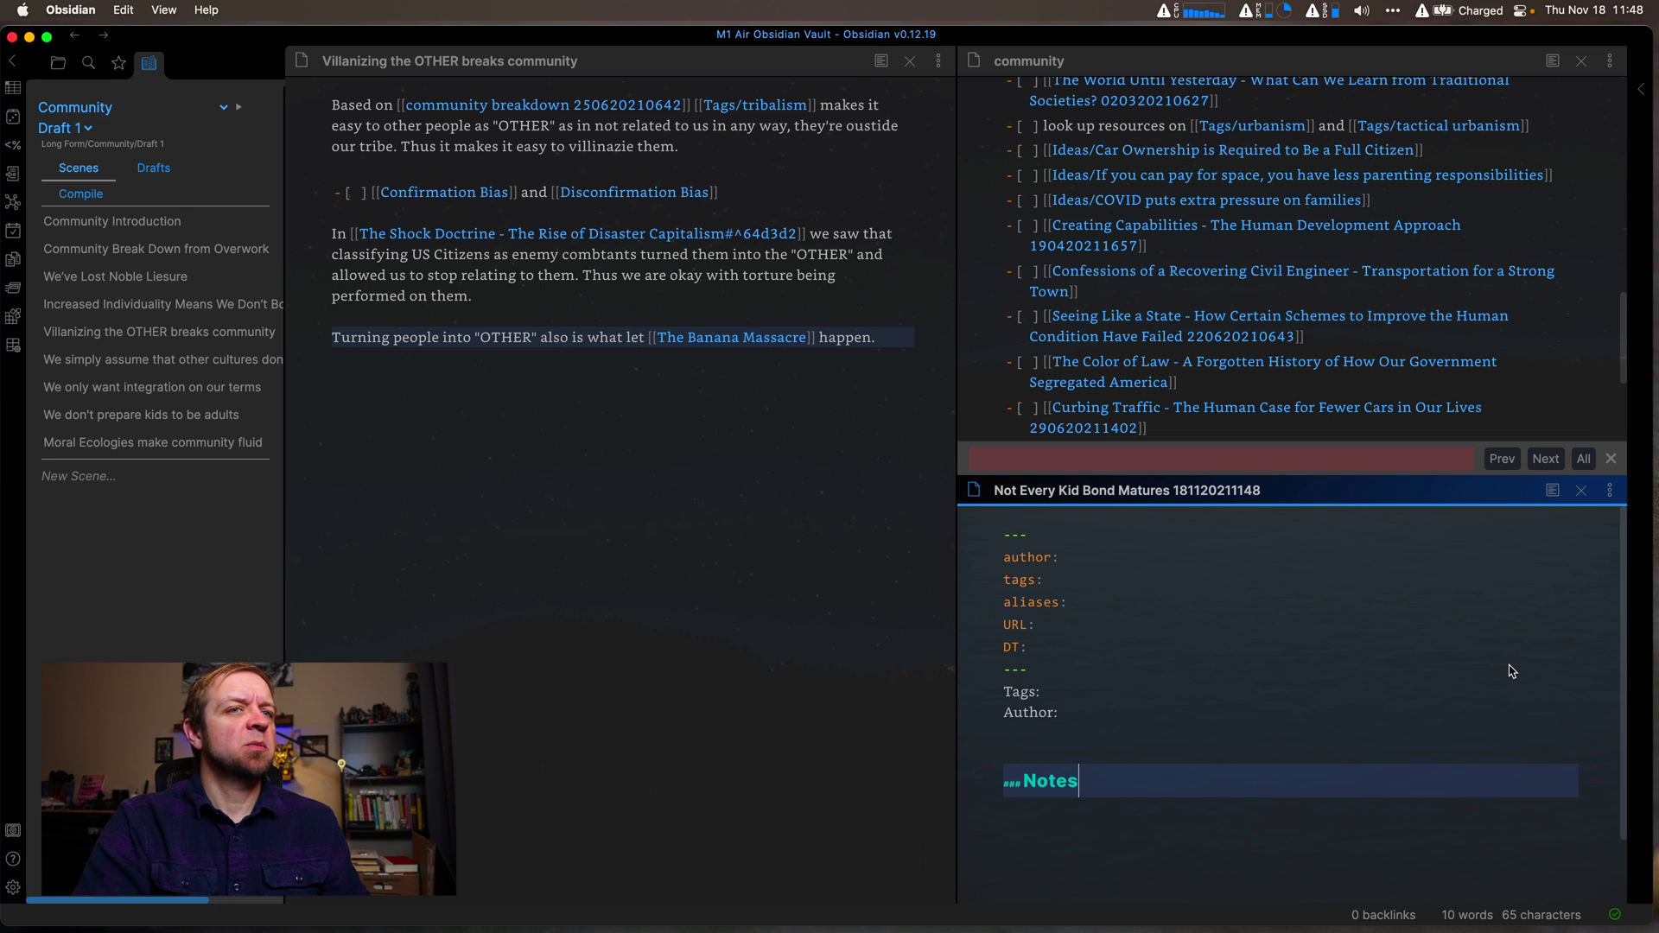
key("super+Tab")
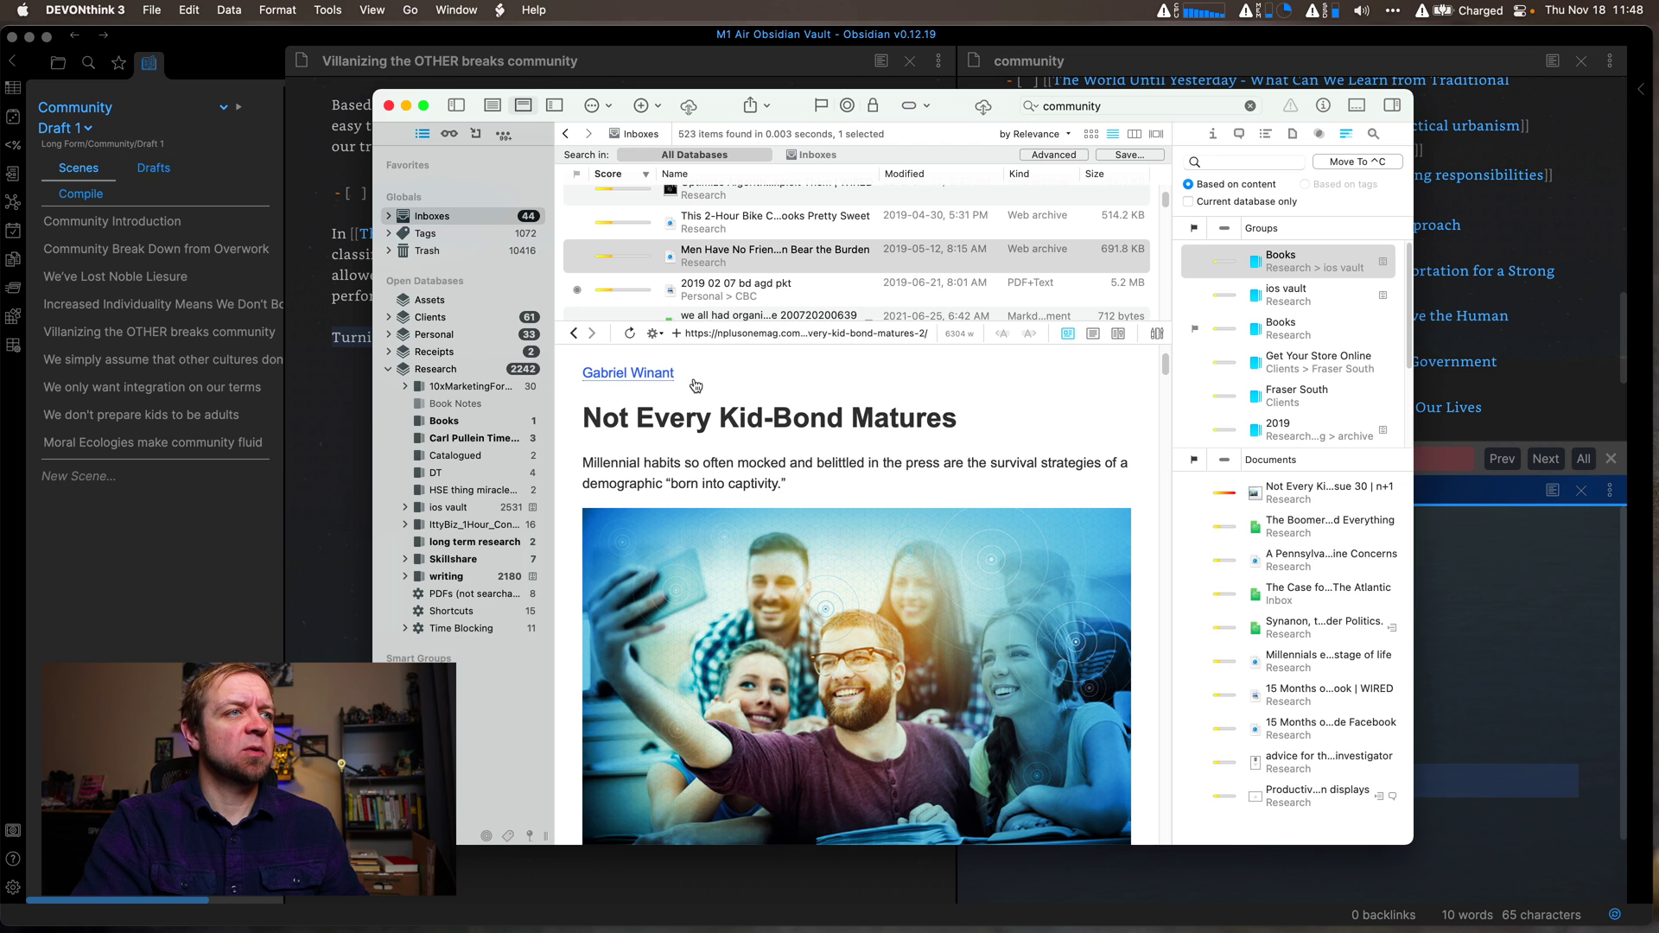
key("super+Tab")
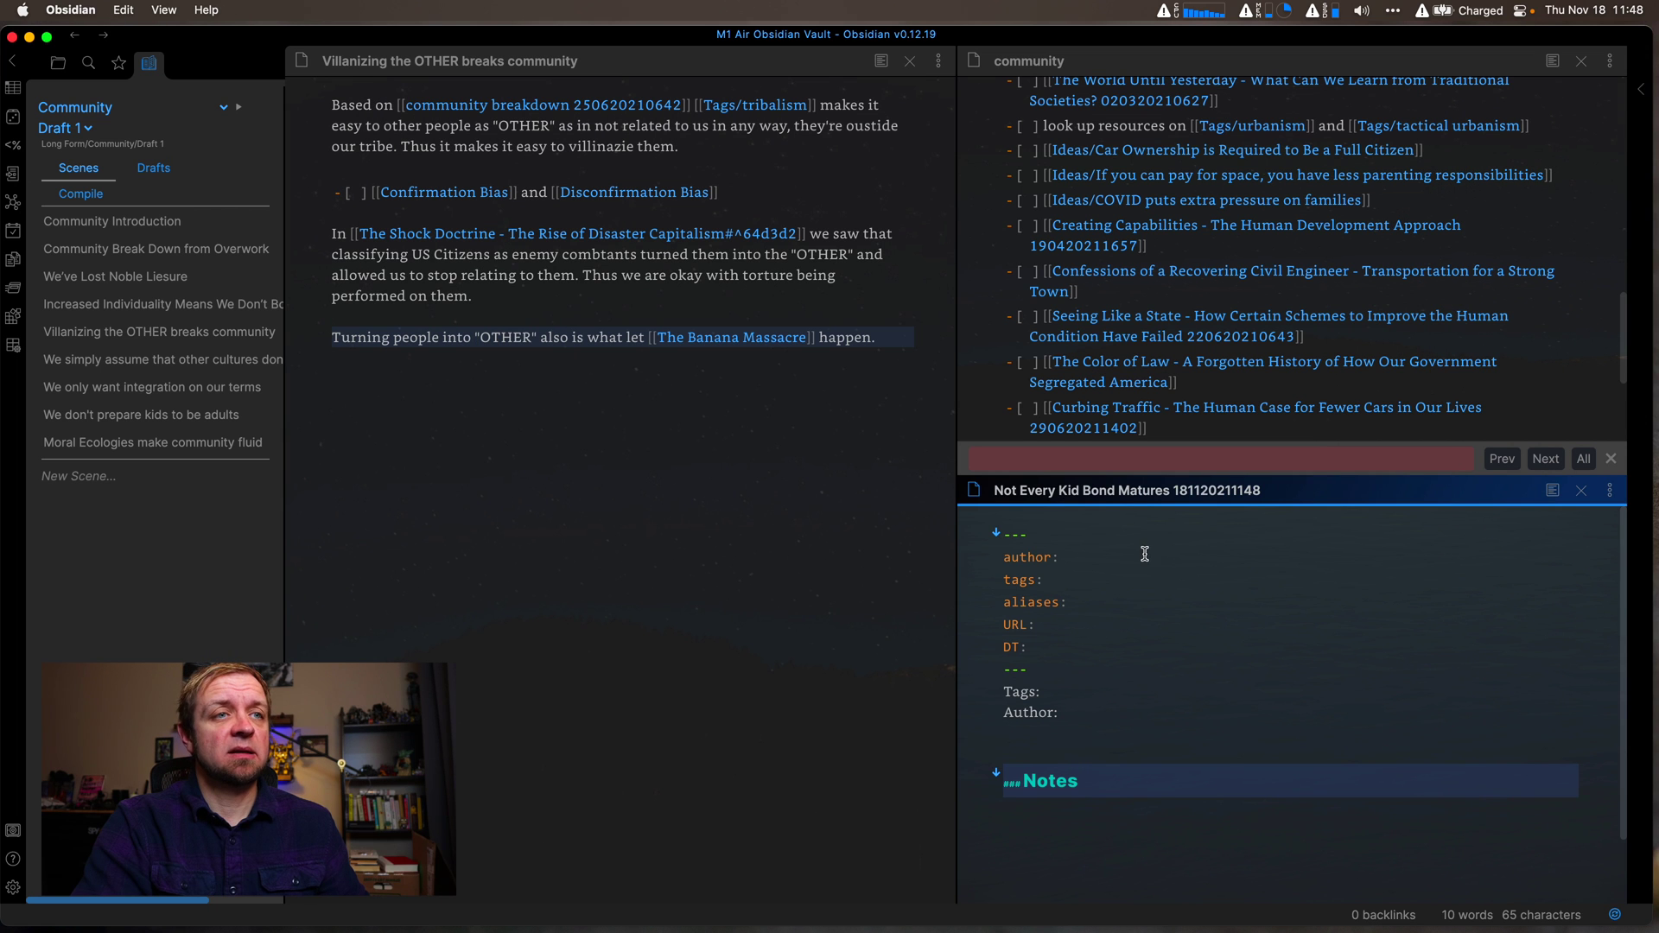
Step: Link the article's author on the Author line and add tags [[community]], [[parenting]]
left_click(1100, 709)
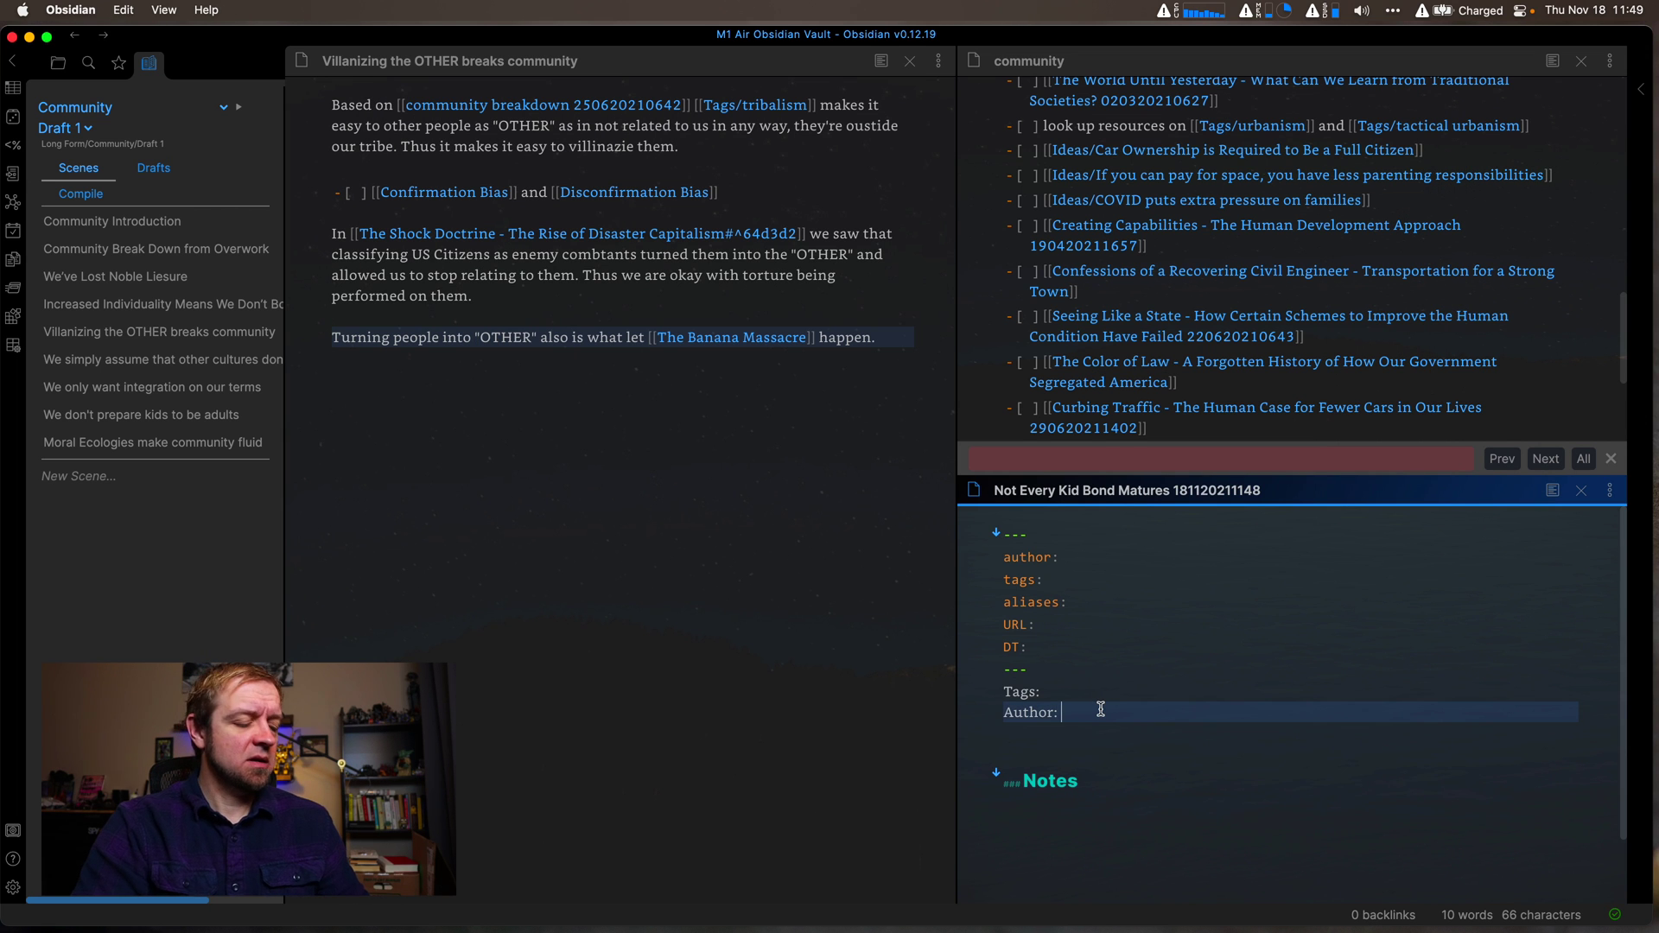
type("[[Gabri")
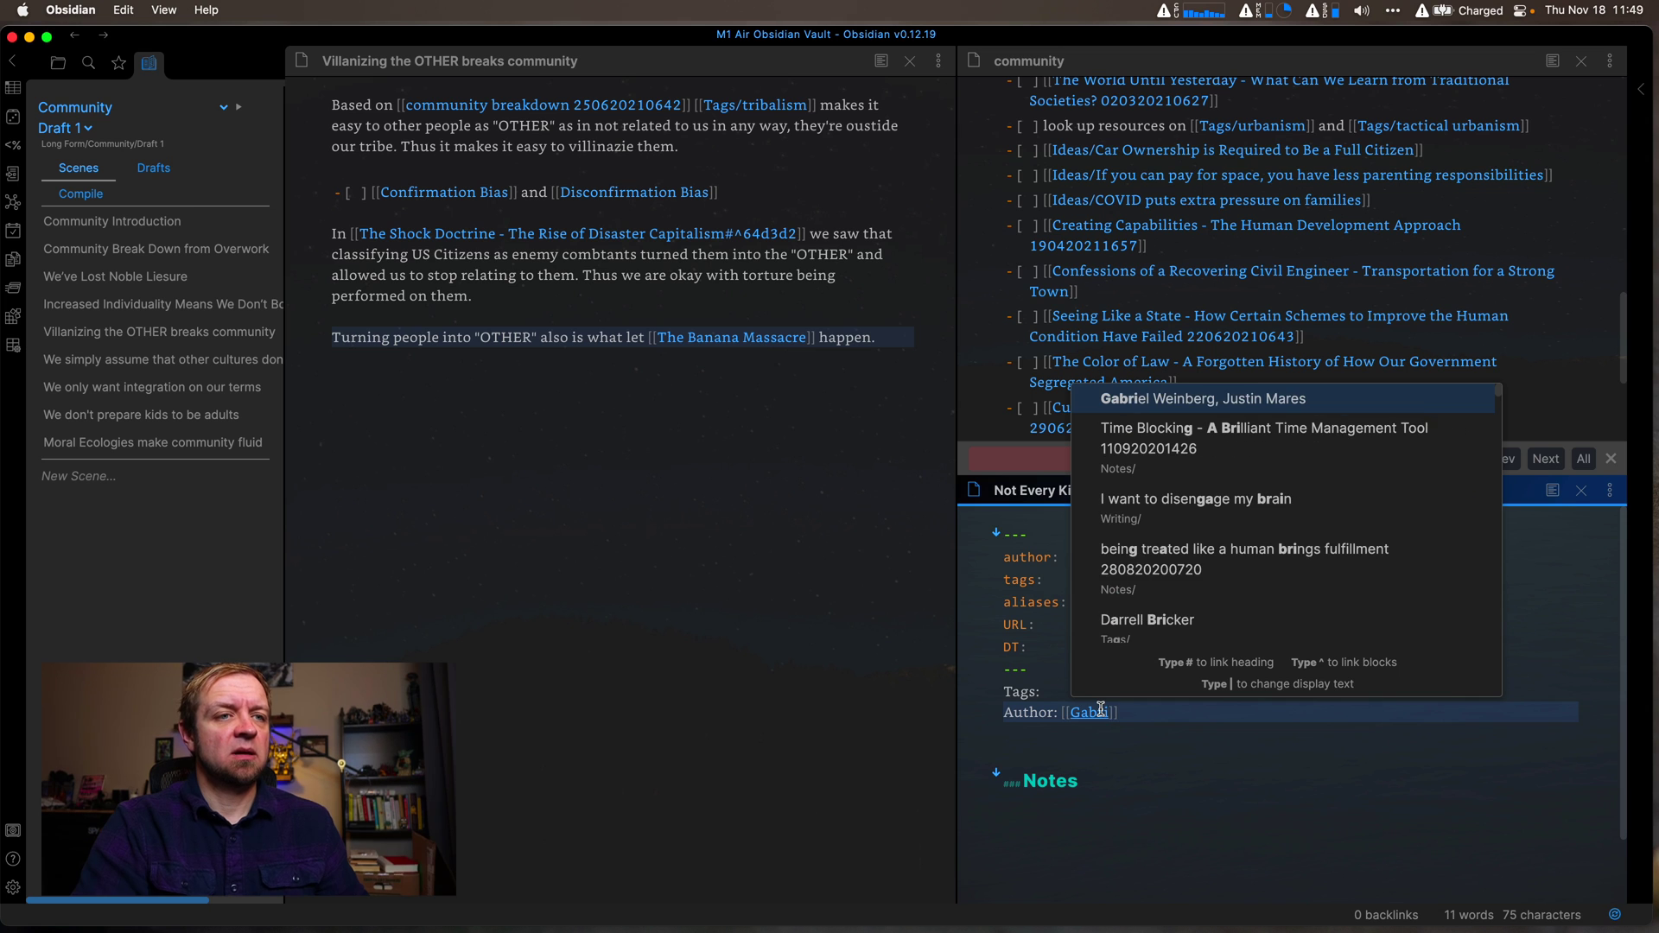
type("el Winant")
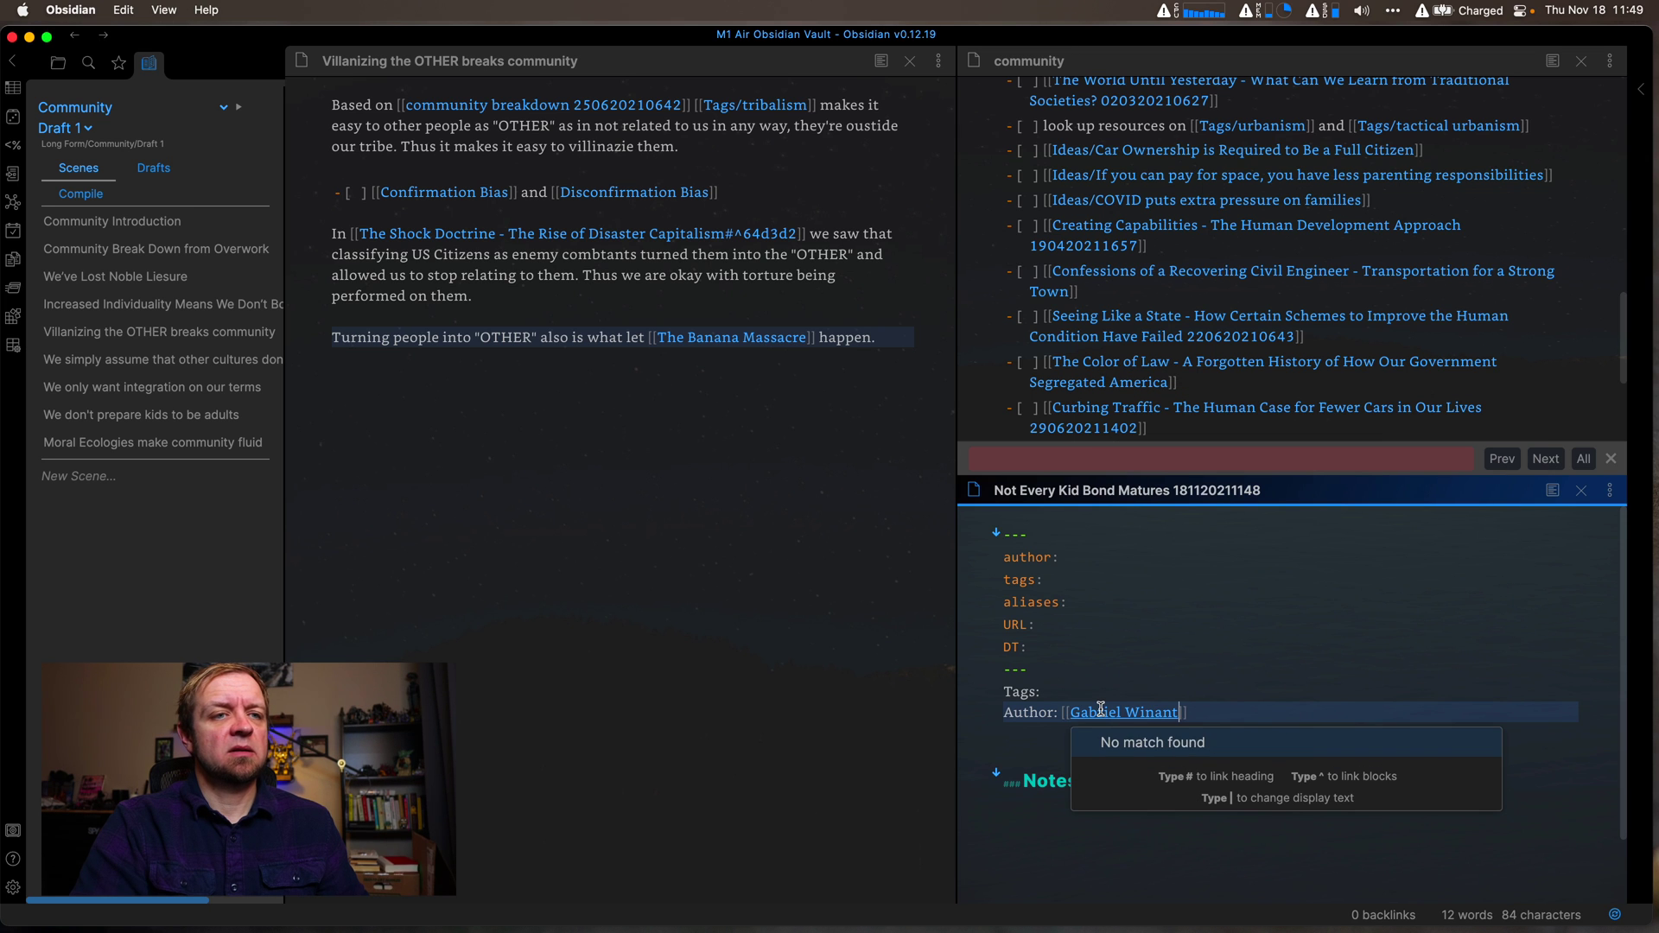
key("End")
key("Return")
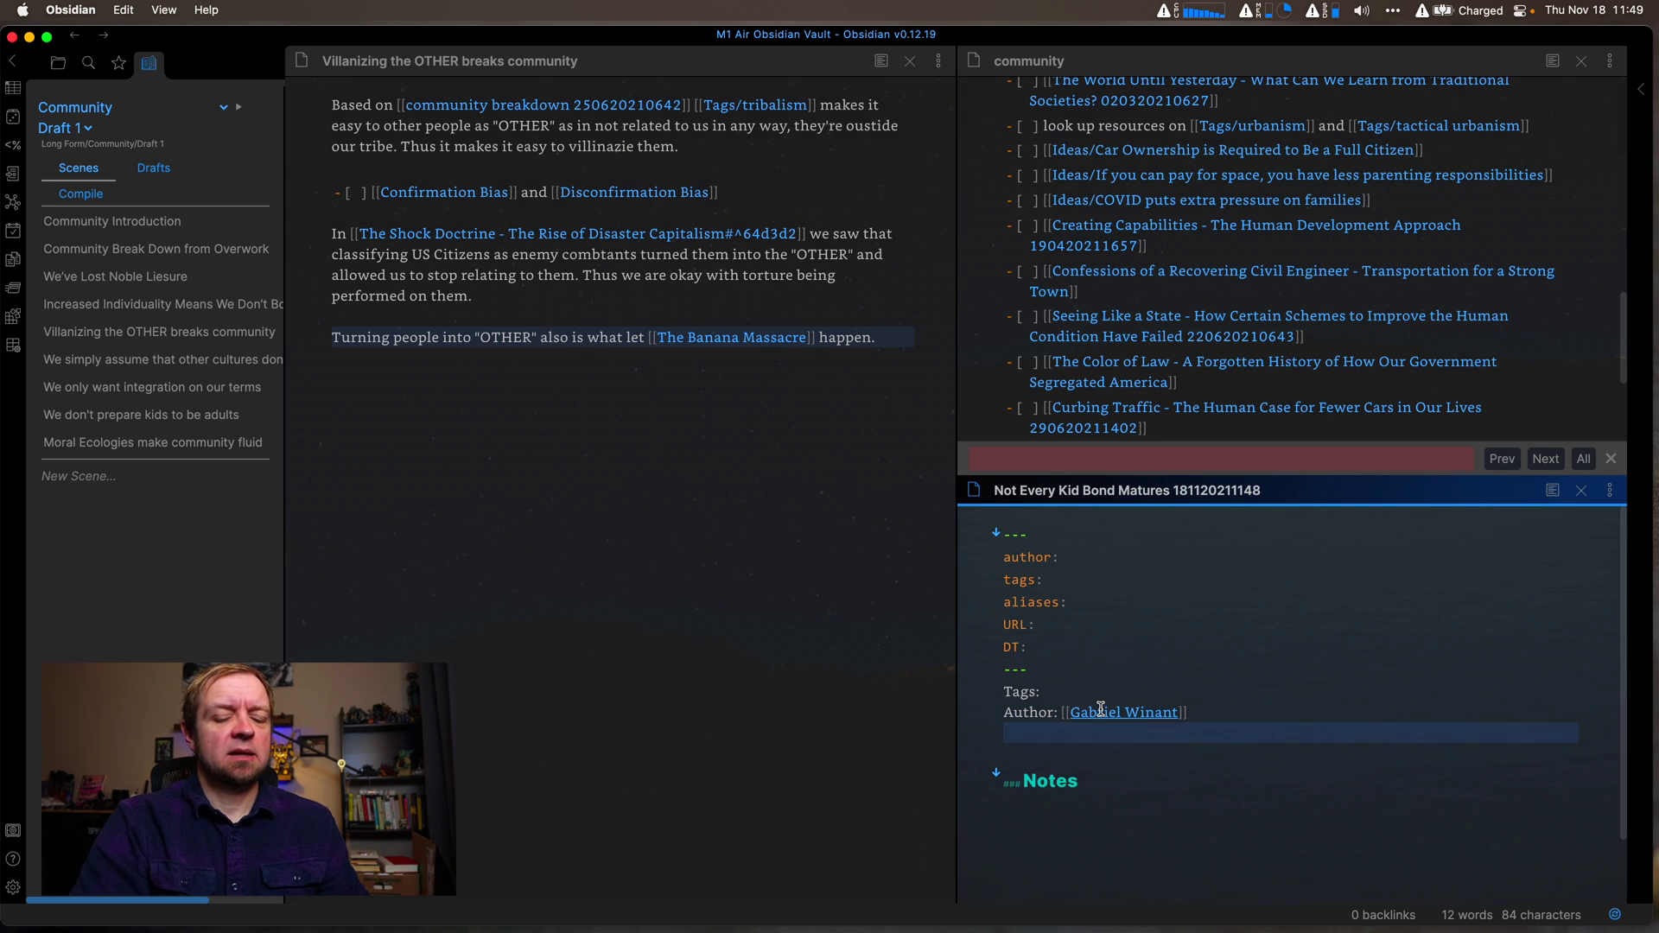
key("Up")
key("Up")
key("End")
type("[[communit")
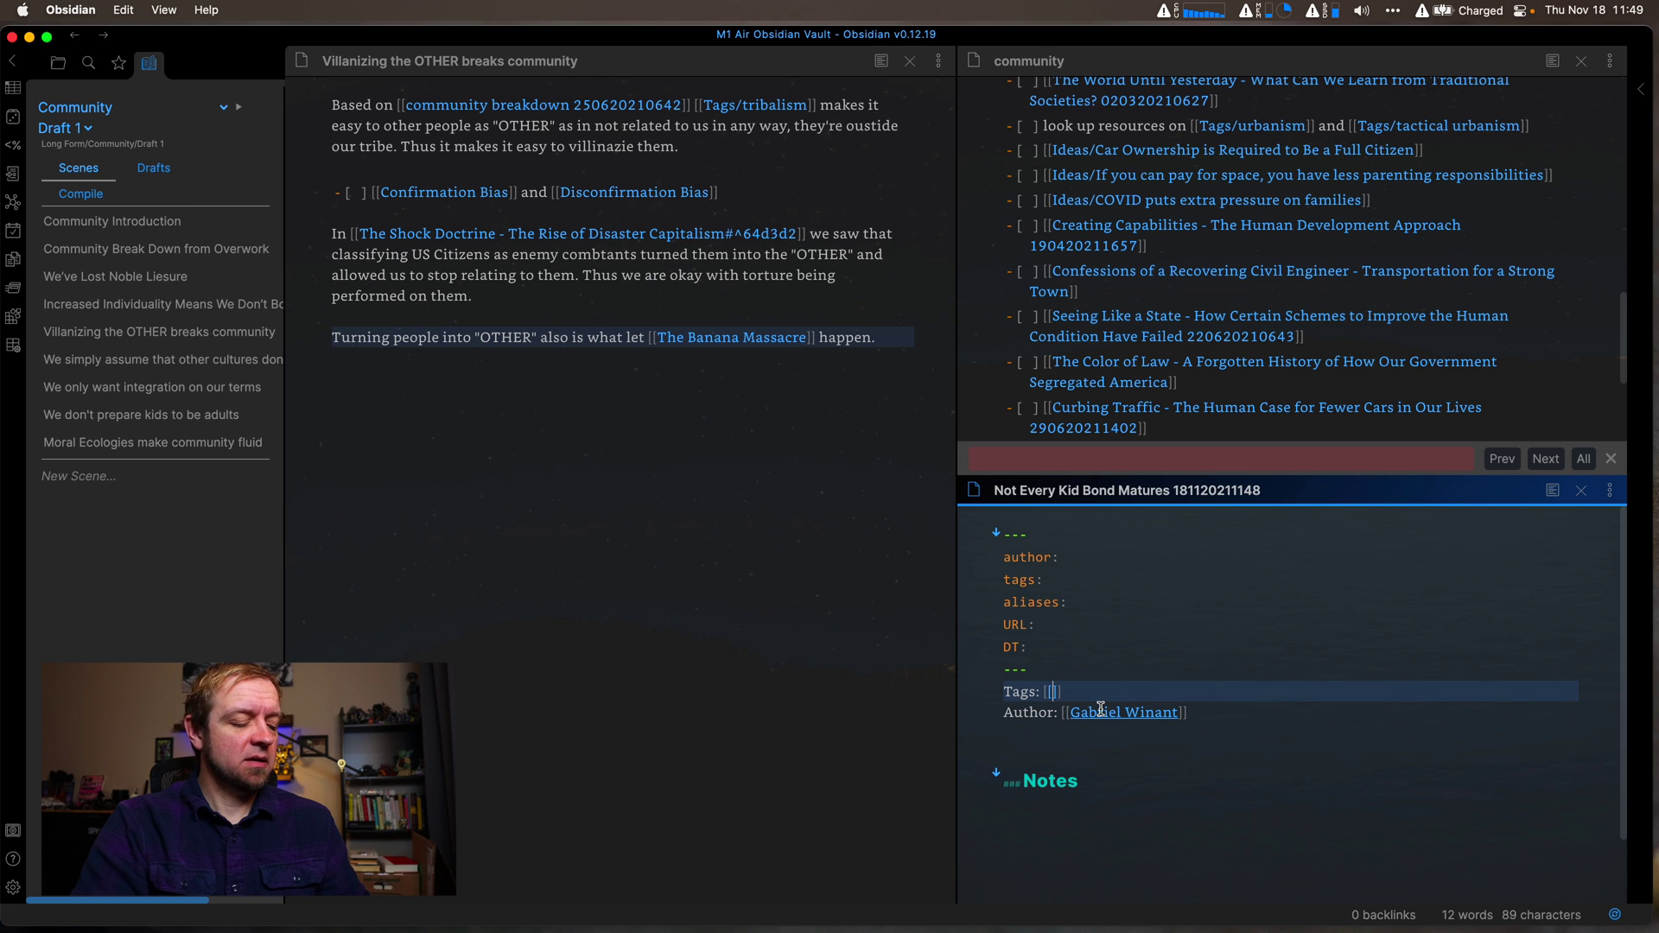
type("y")
key("Return")
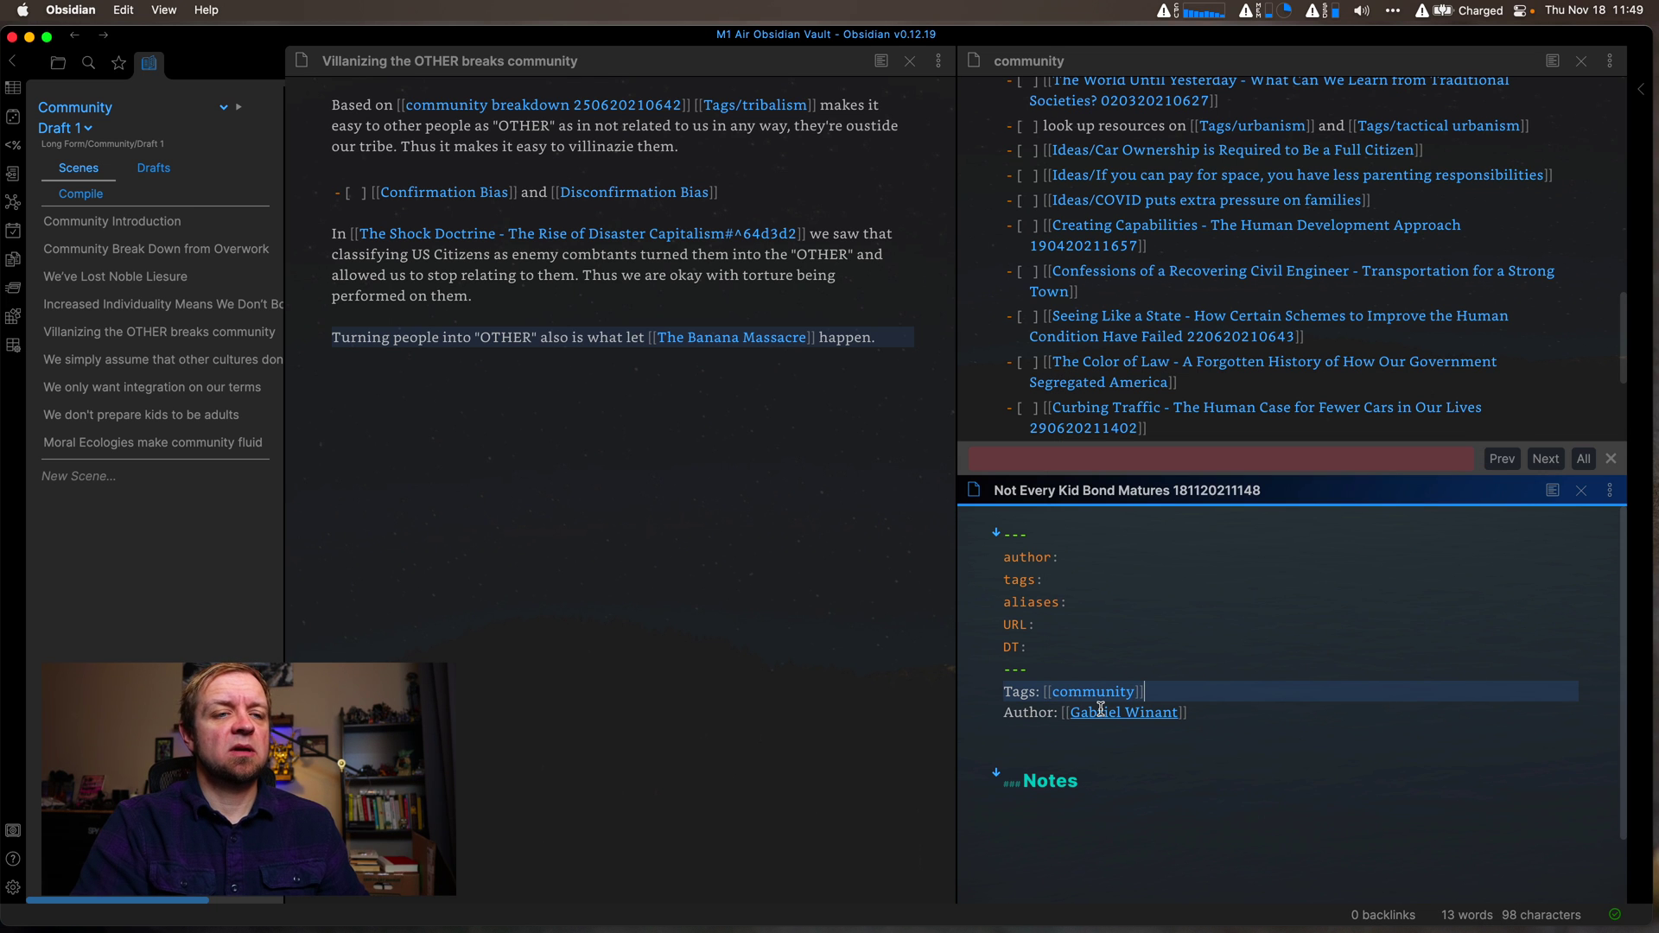
type(", ")
type("[[parenting")
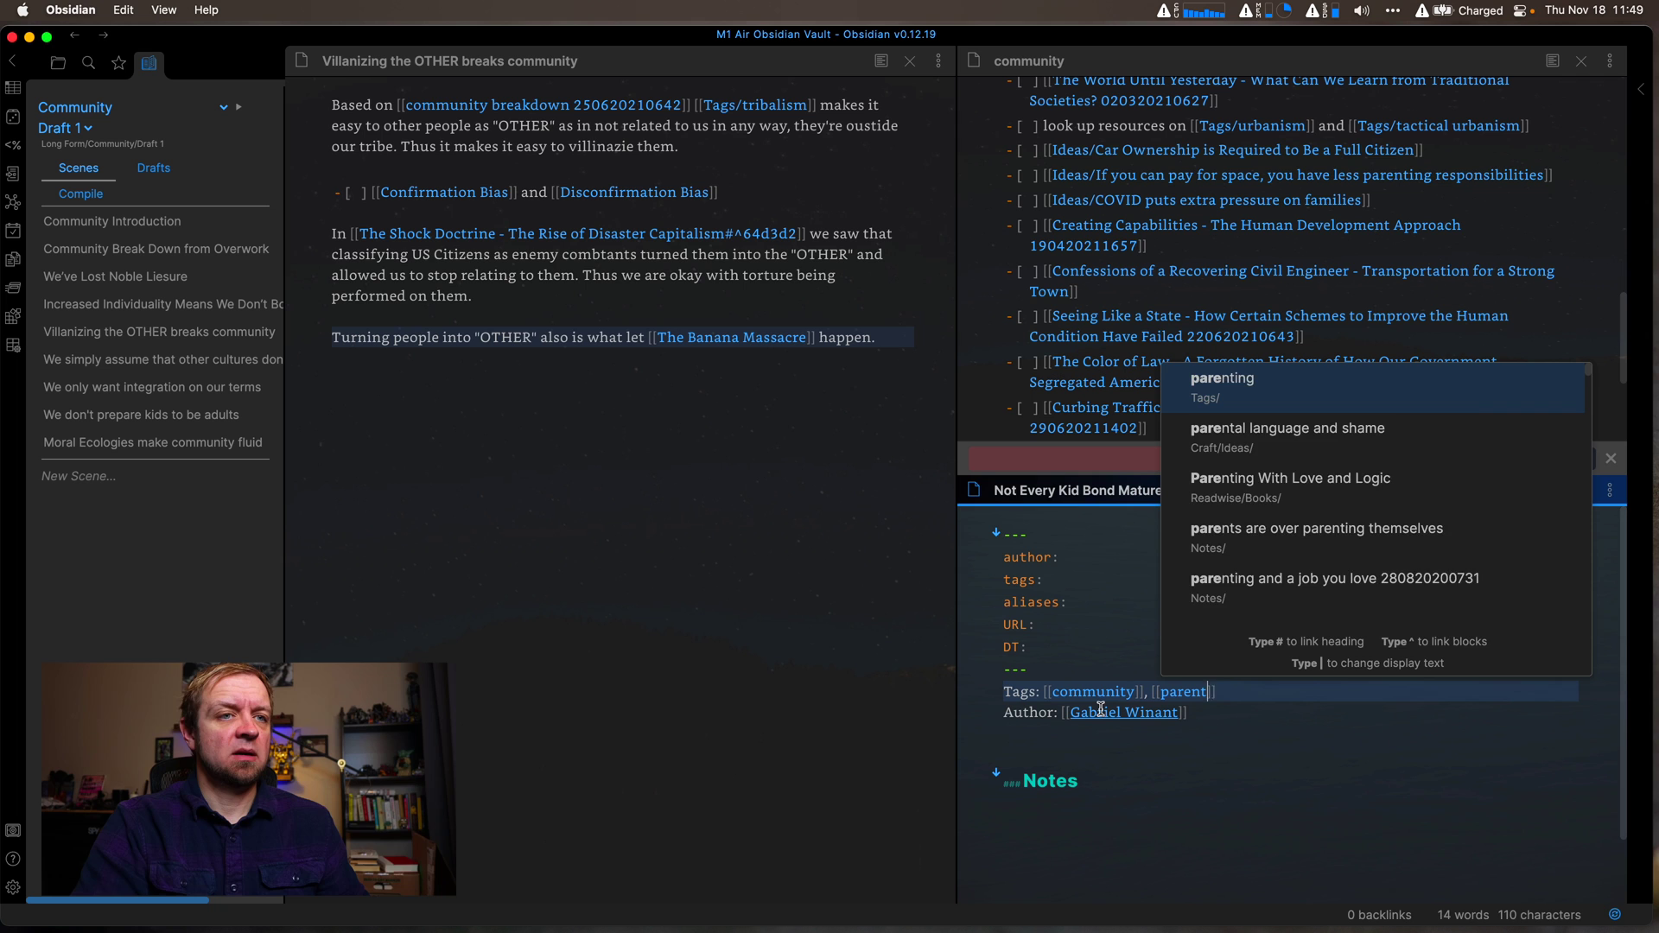
key("Return")
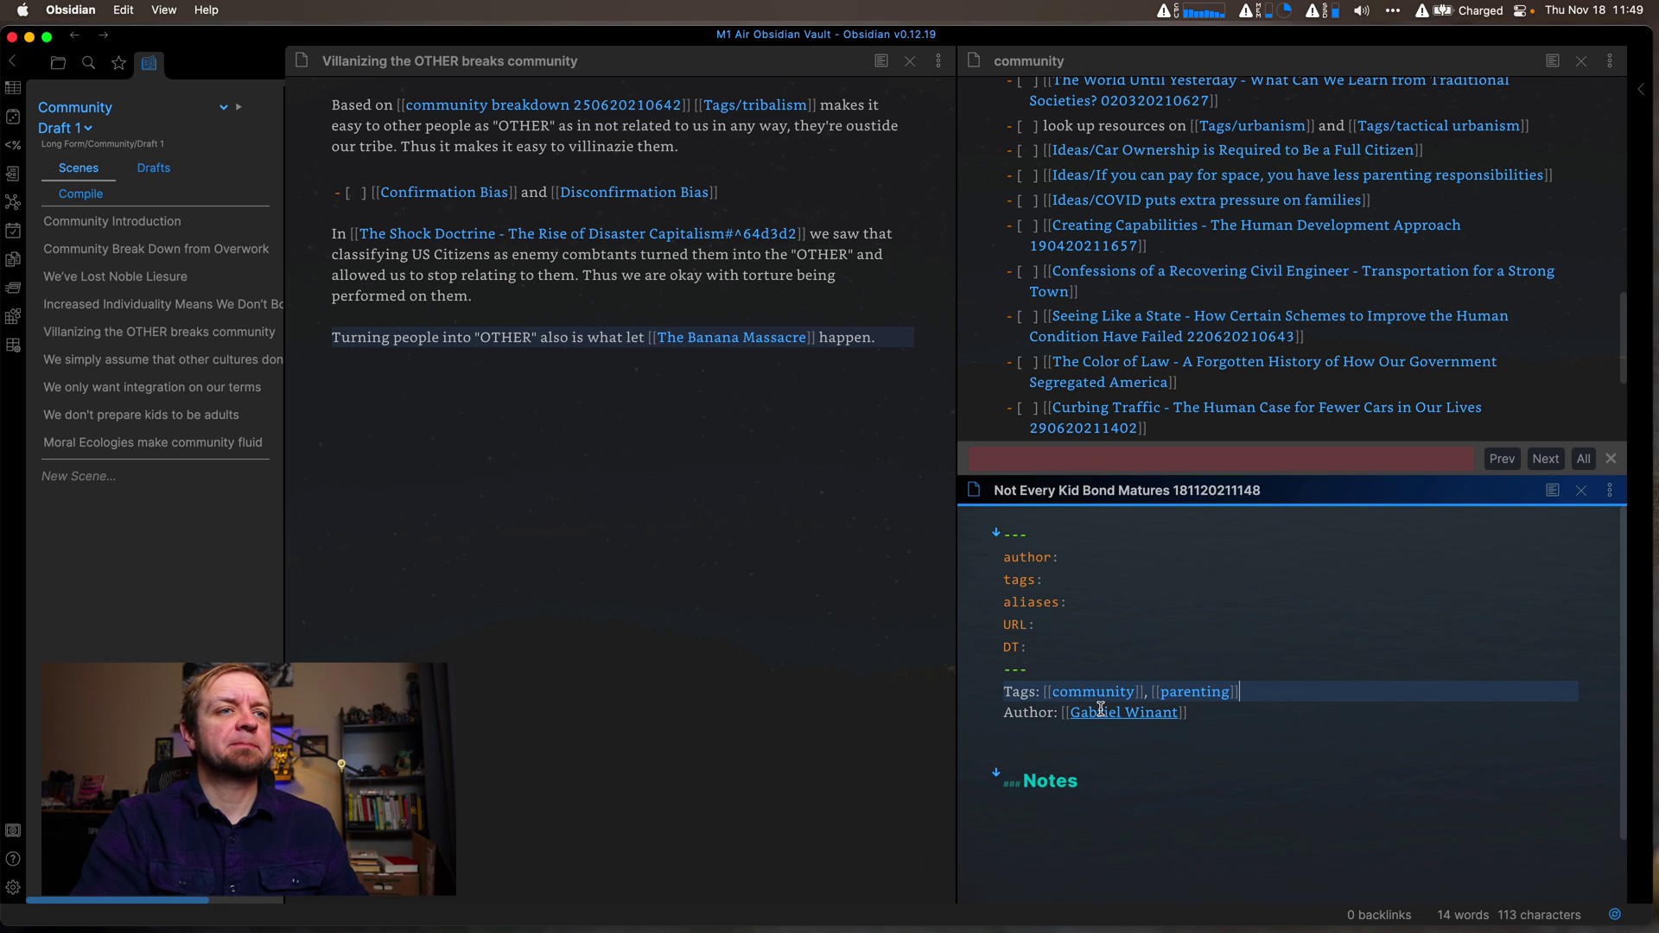
scroll(1256, 333, "down", 3)
Step: Link the community note's empty checklist item to Not Every Kid Bond Matures
scroll(1255, 333, "down", 5)
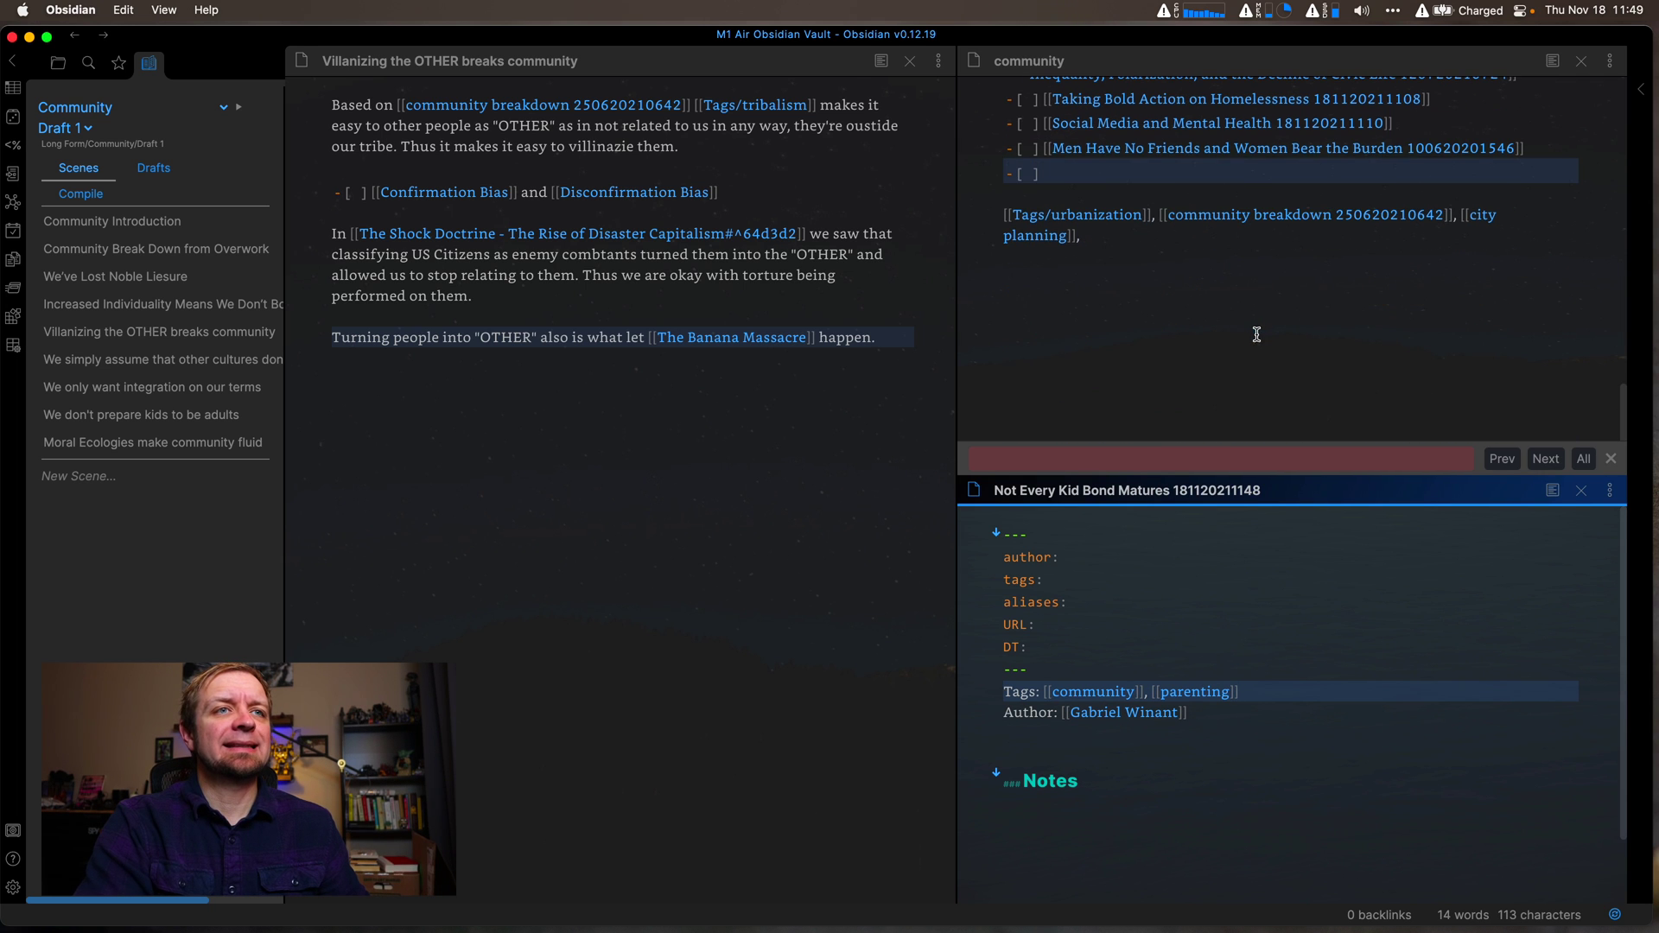
left_click(1048, 175)
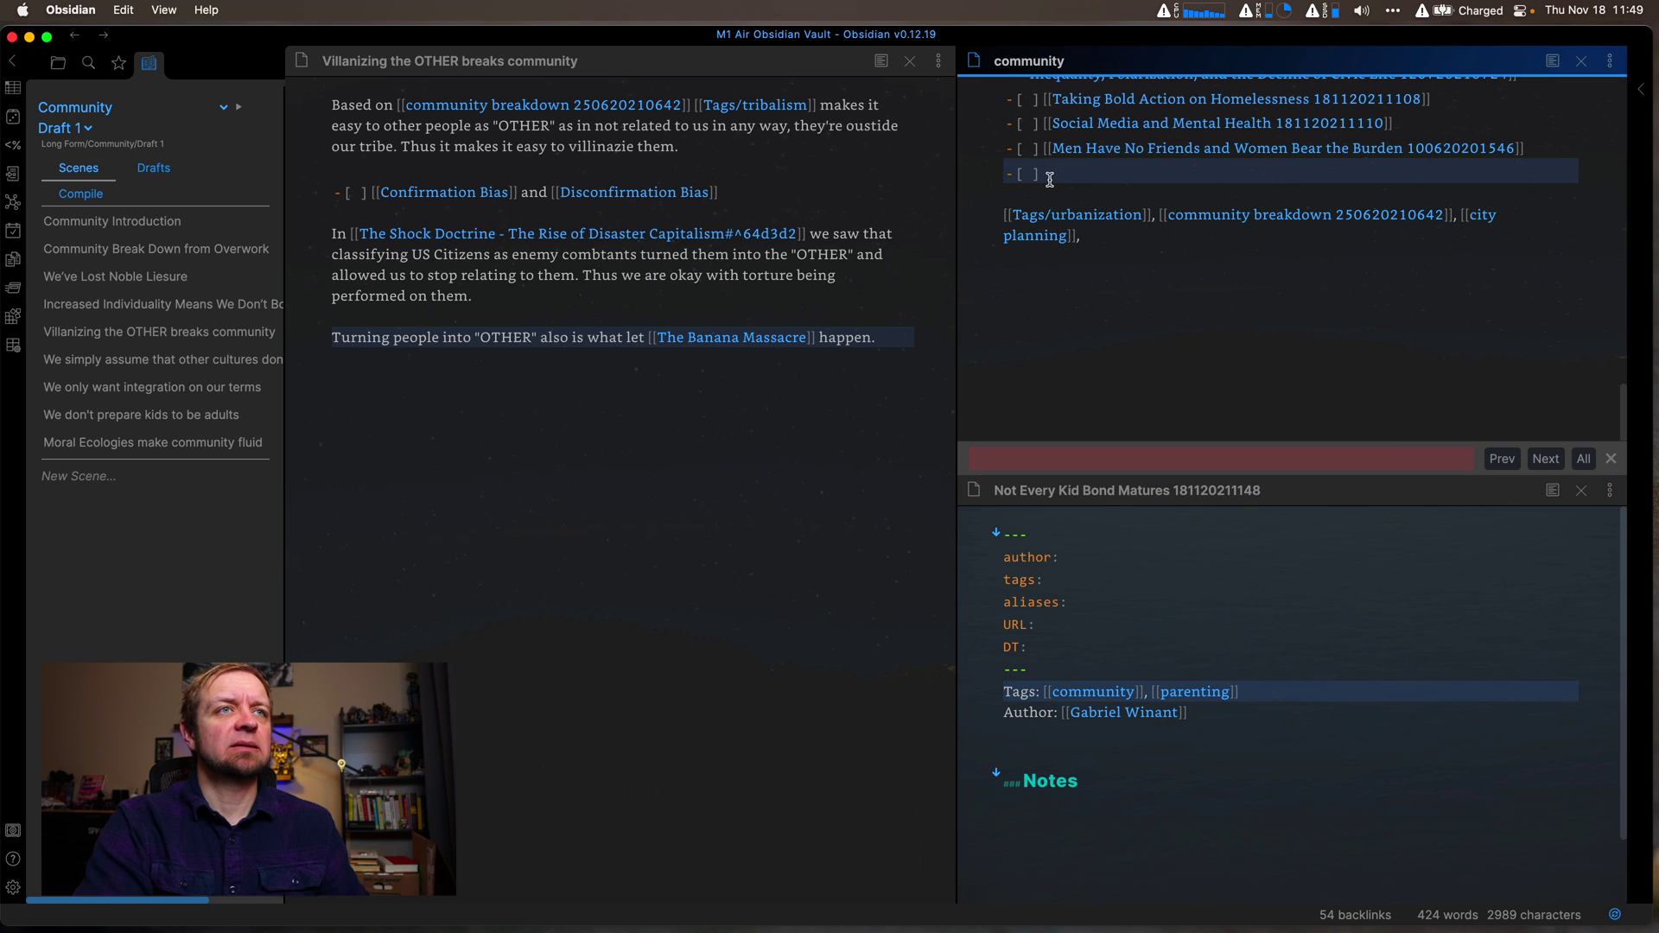
type("[[not ever")
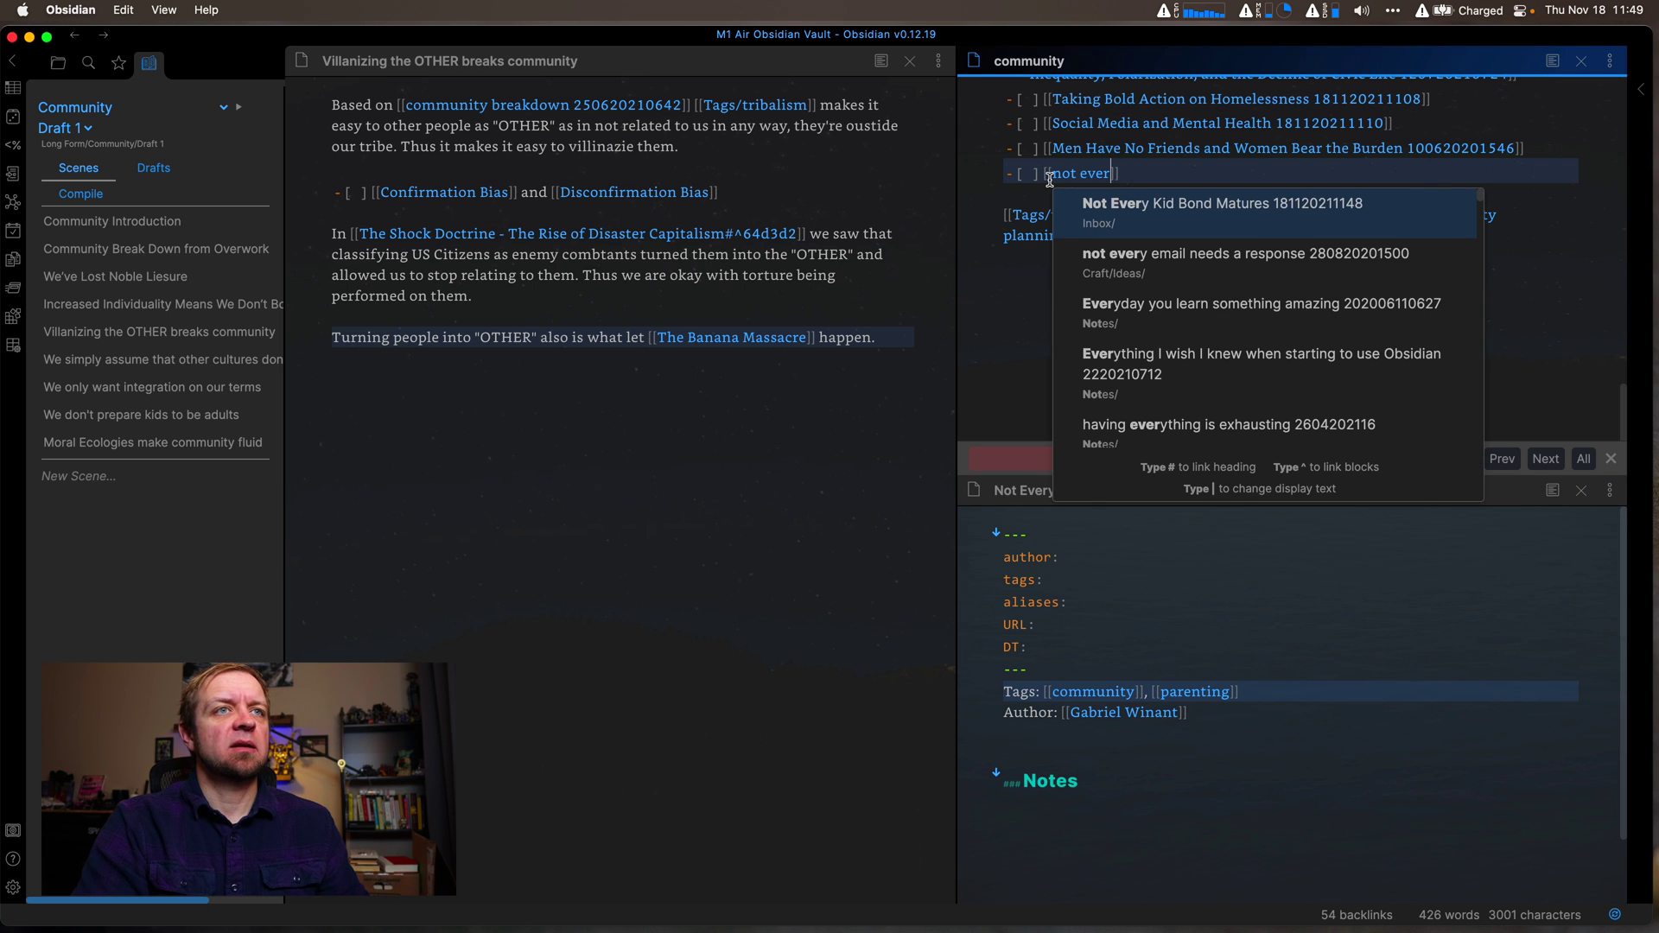
key("Return")
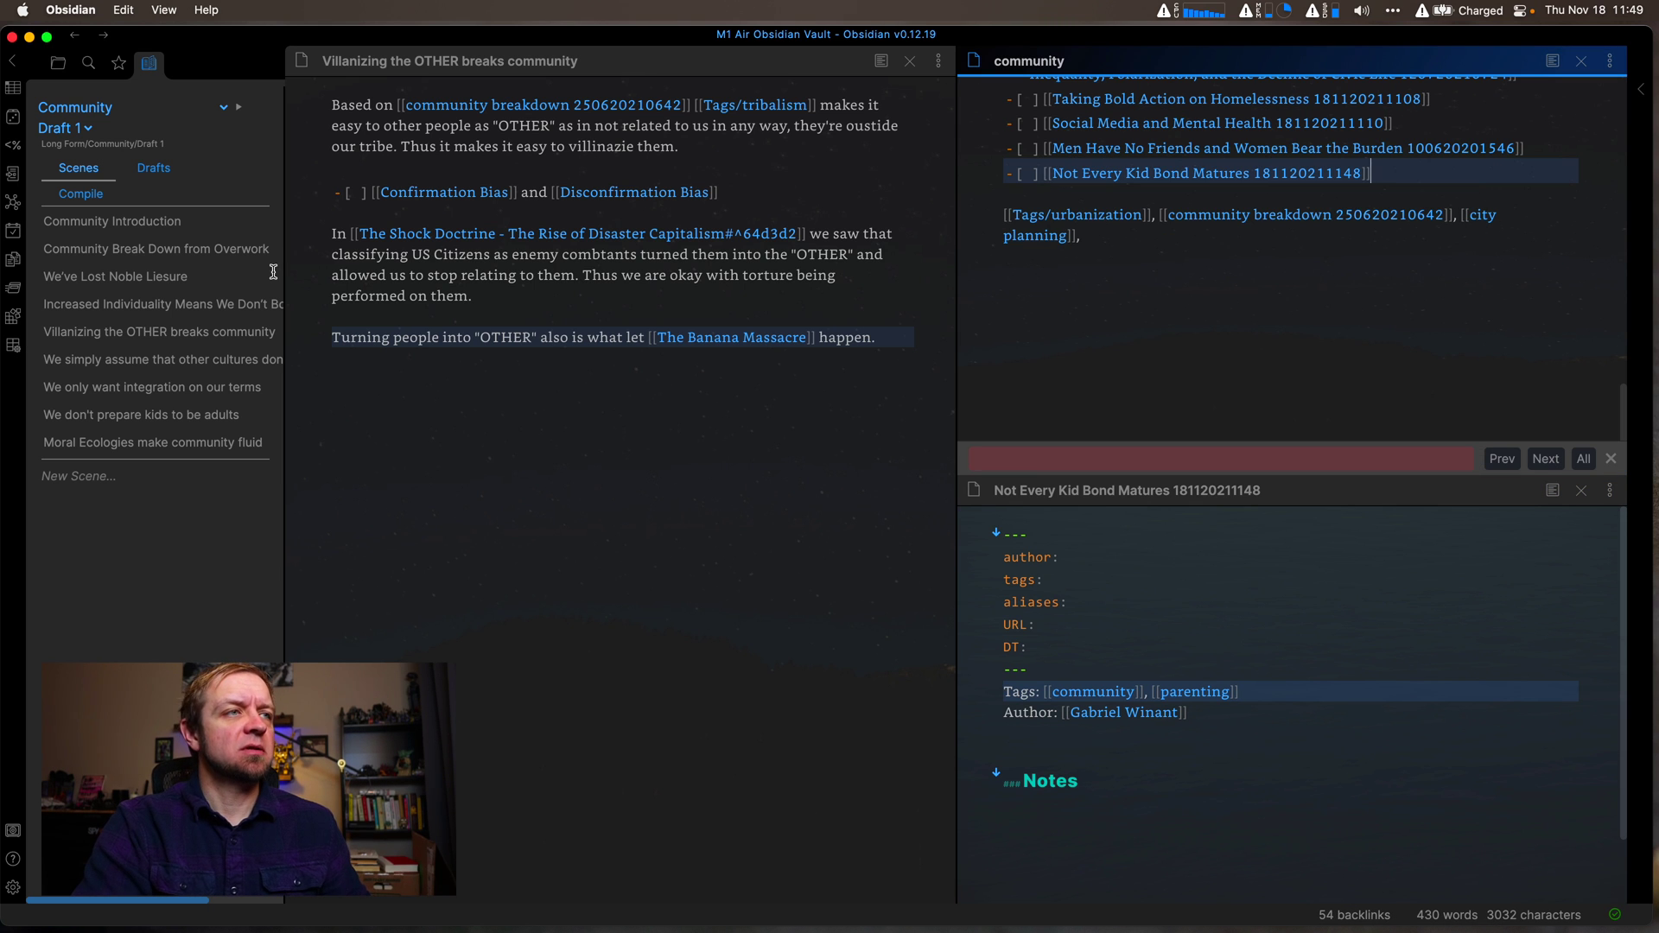
Step: Add a Not Every Kid Bond Matures link on a new line in the We don't prepare kids to be adults scene
left_click(466, 489)
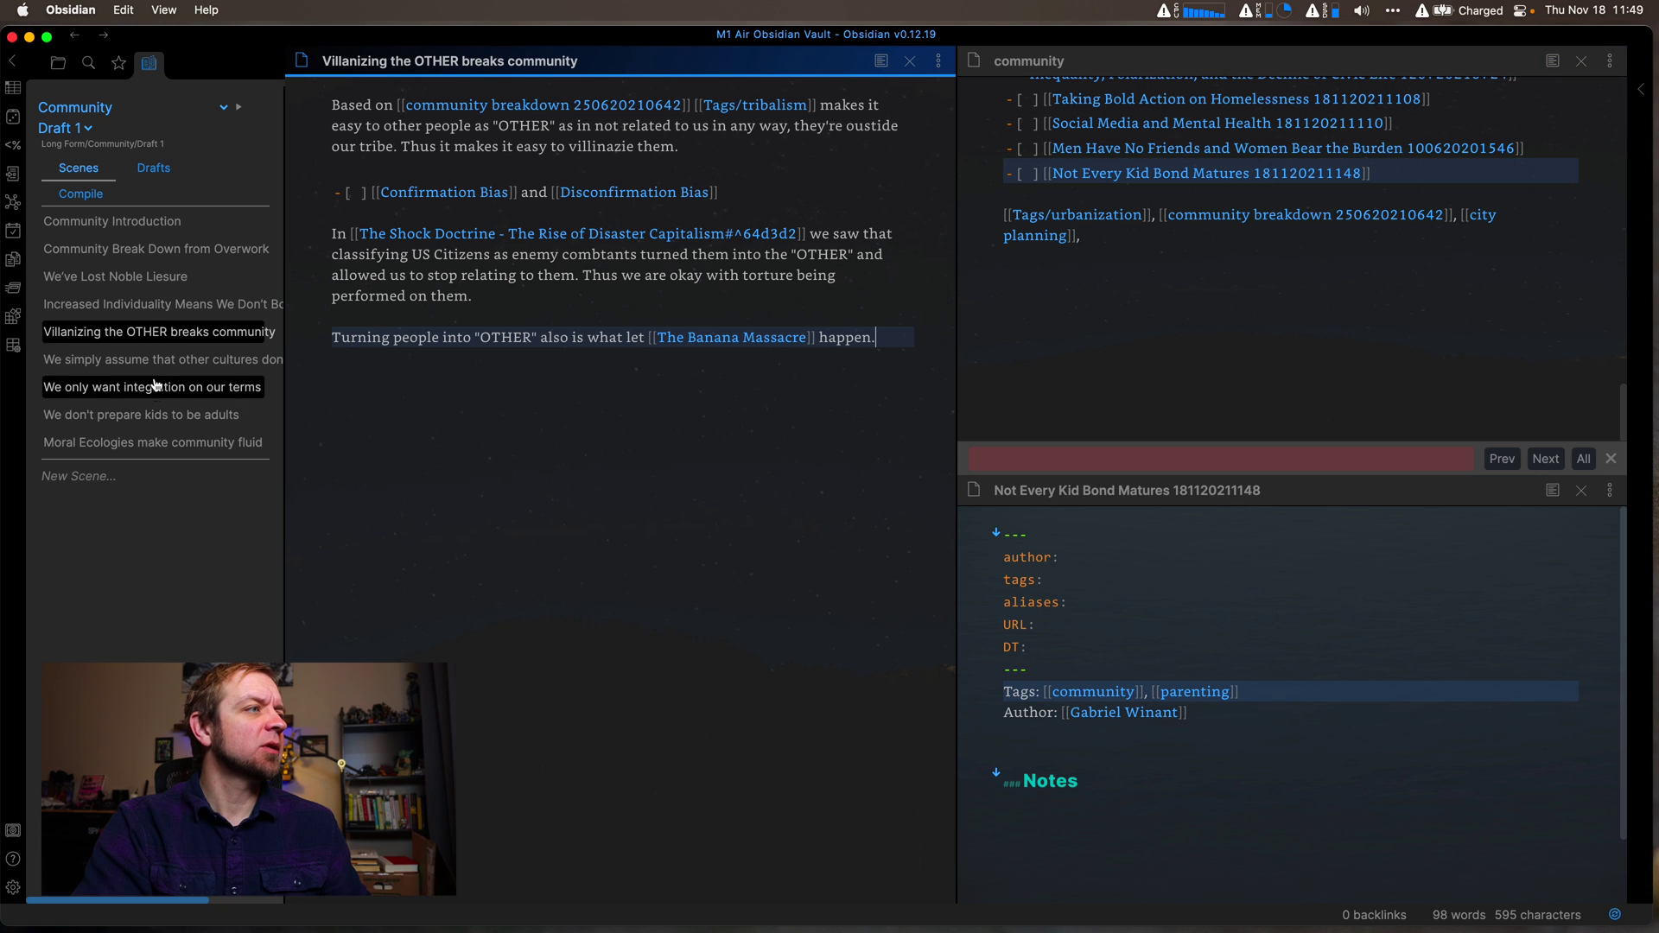
left_click(161, 414)
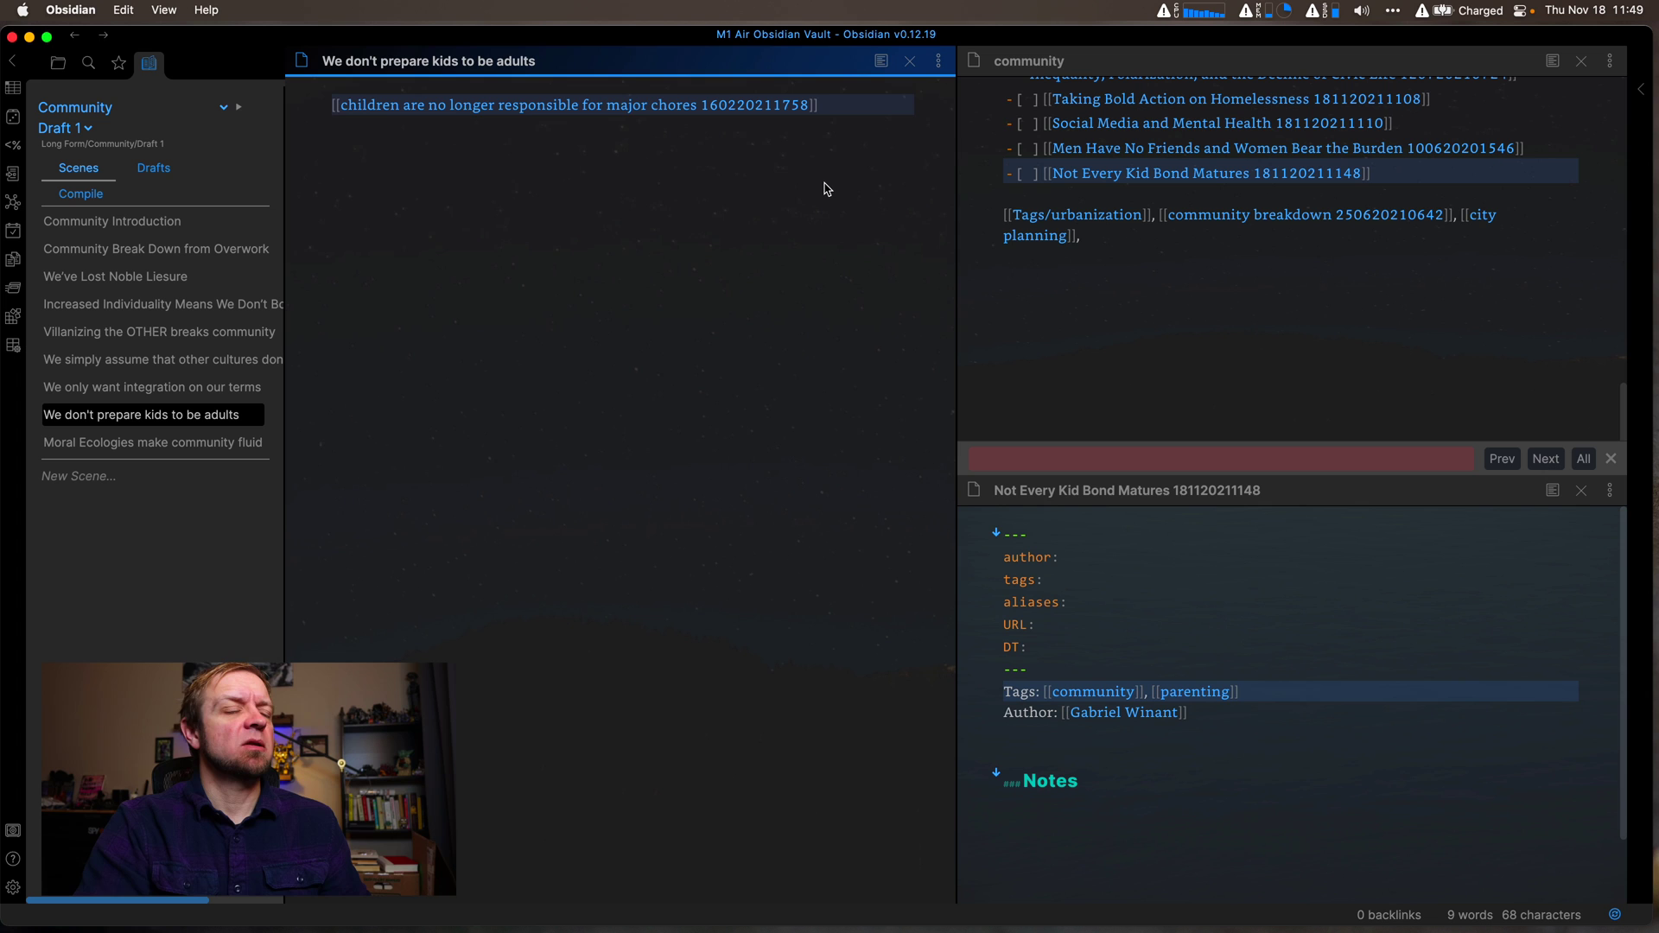
key("Return")
type("[[")
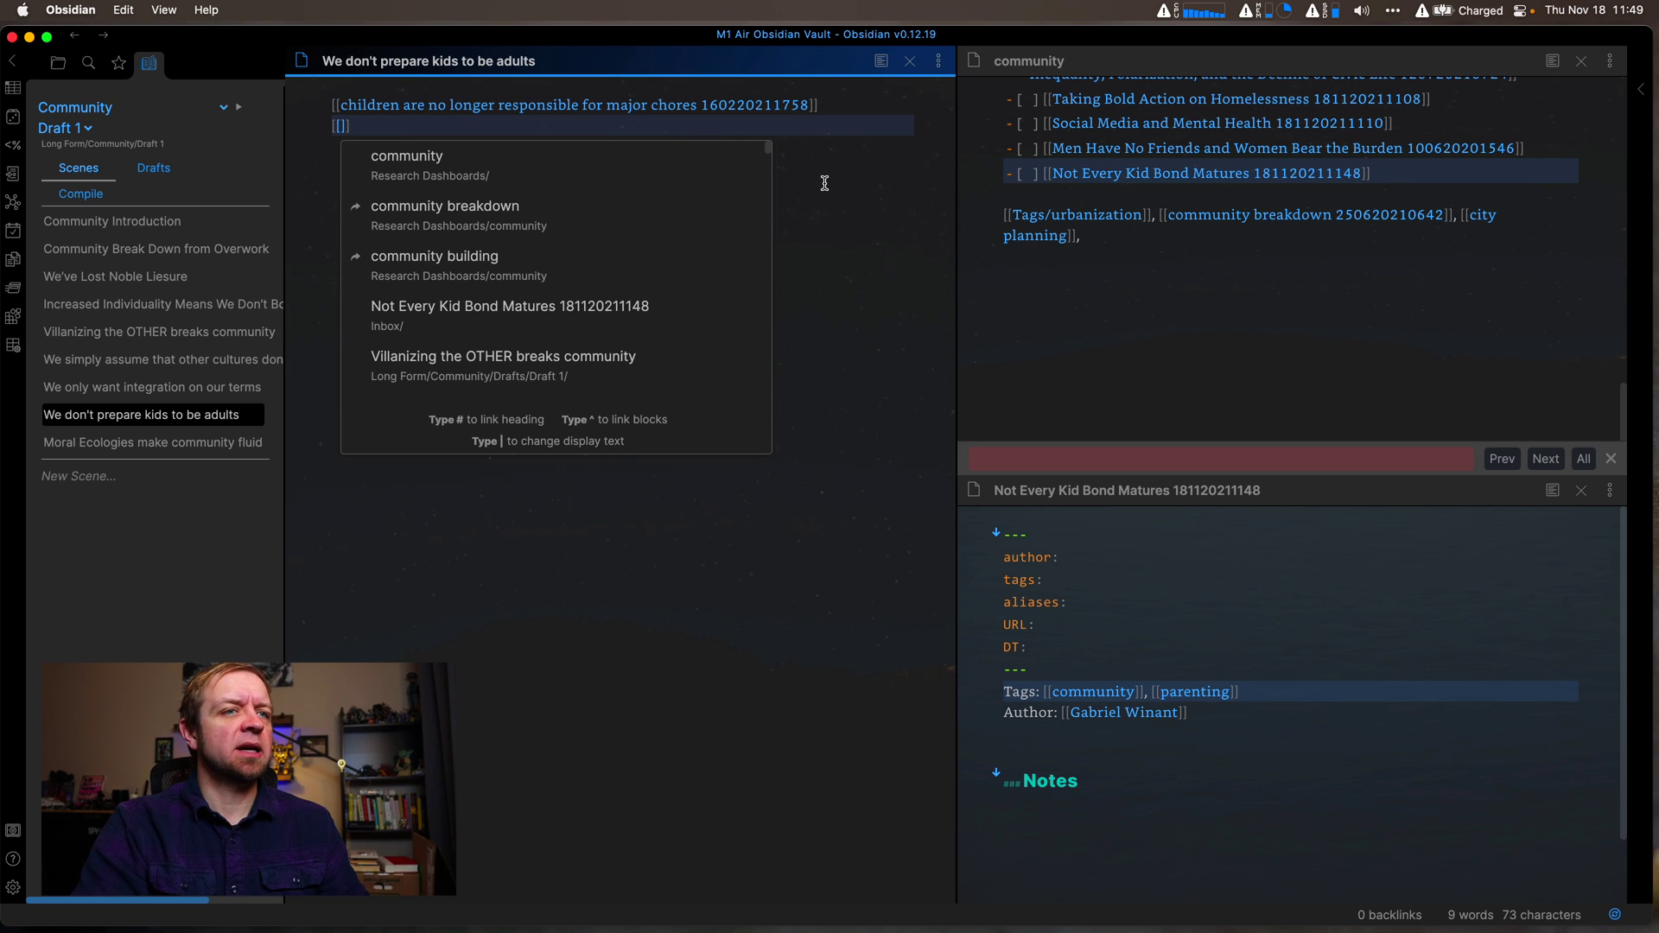
type("not ever")
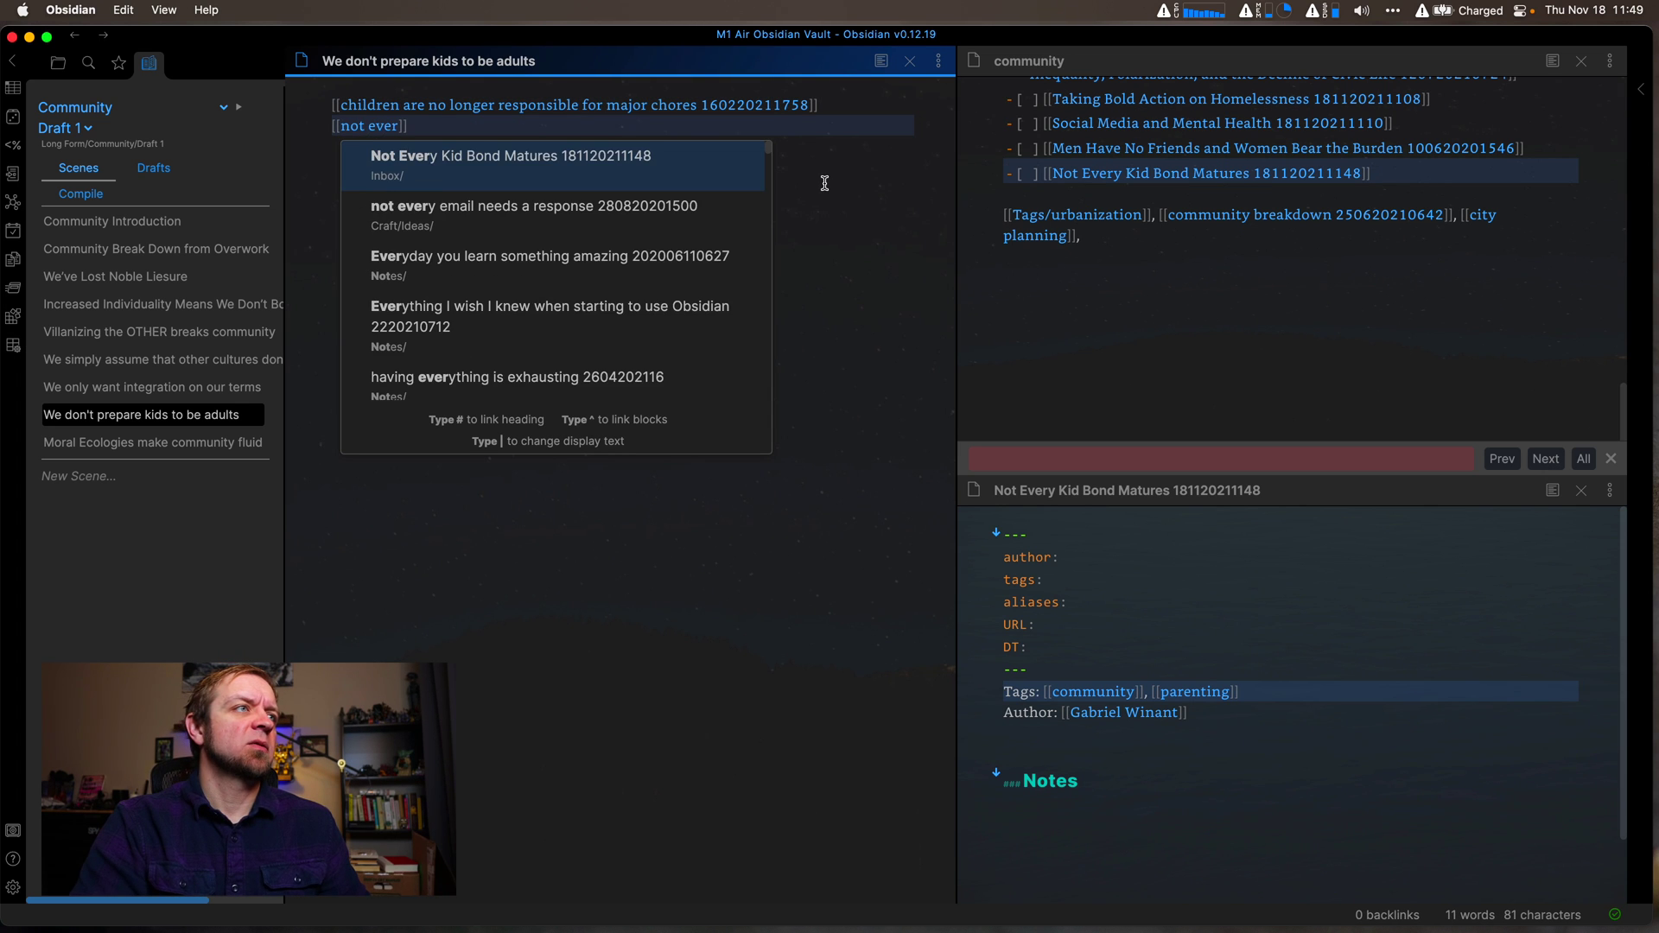
key("Return")
key("super+Tab")
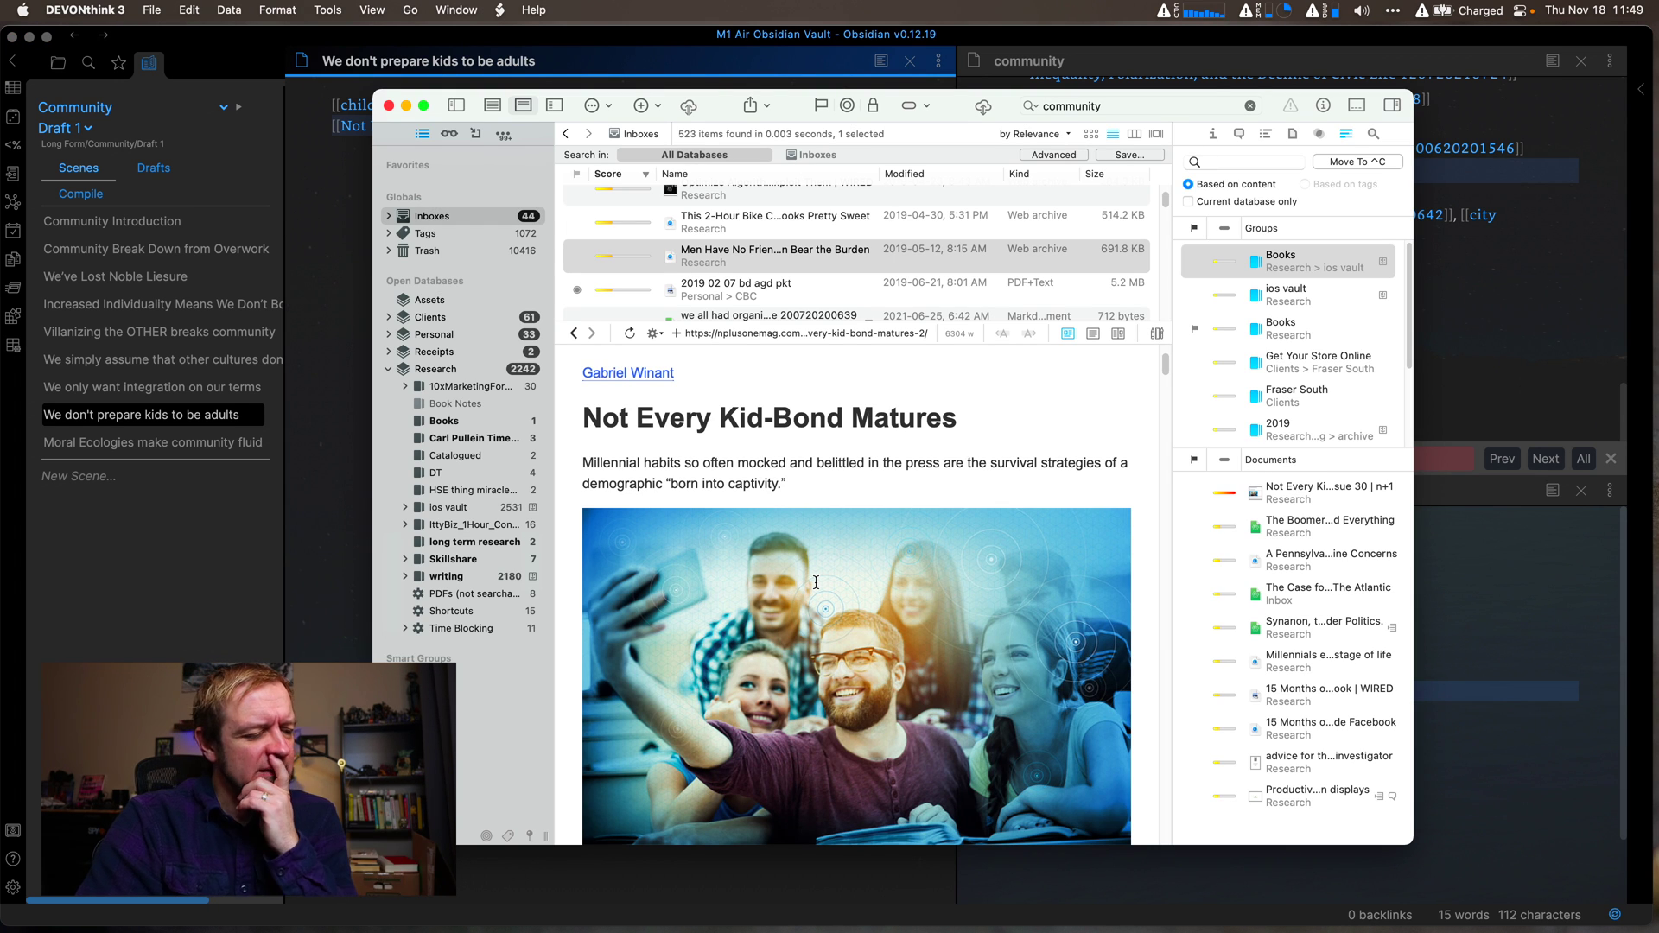
Step: Read through the saved n+1 article 'Not Every Kid-Bond Matures', a review of Kids These Days
scroll(816, 583, "down", 2)
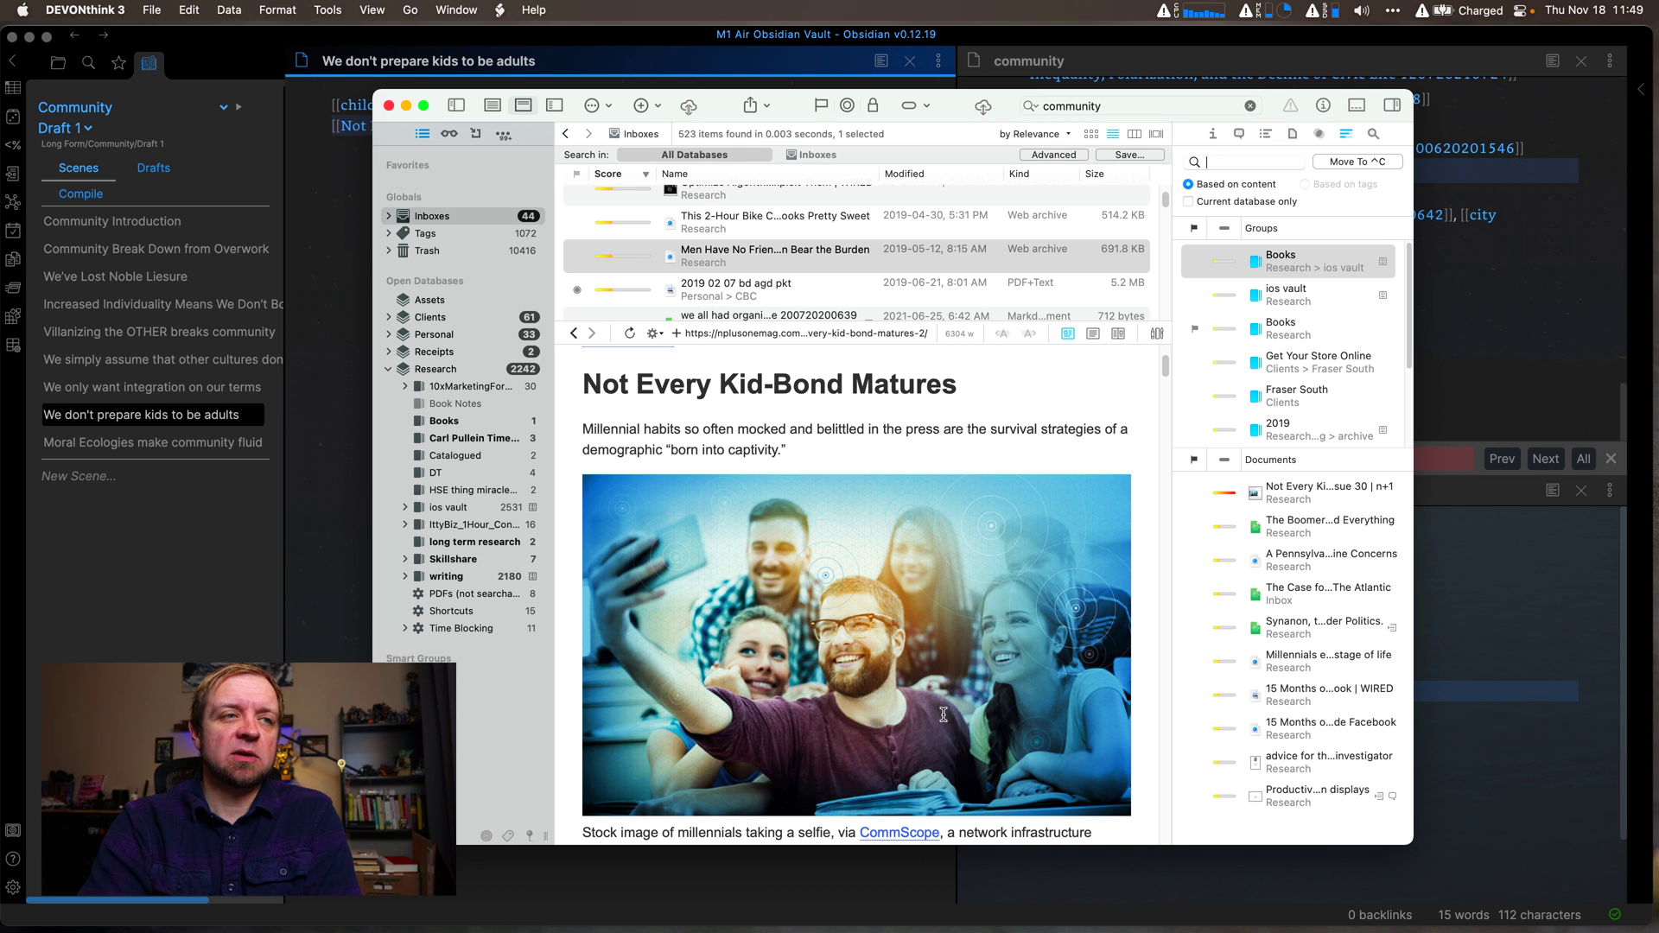
scroll(943, 714, "down", 3)
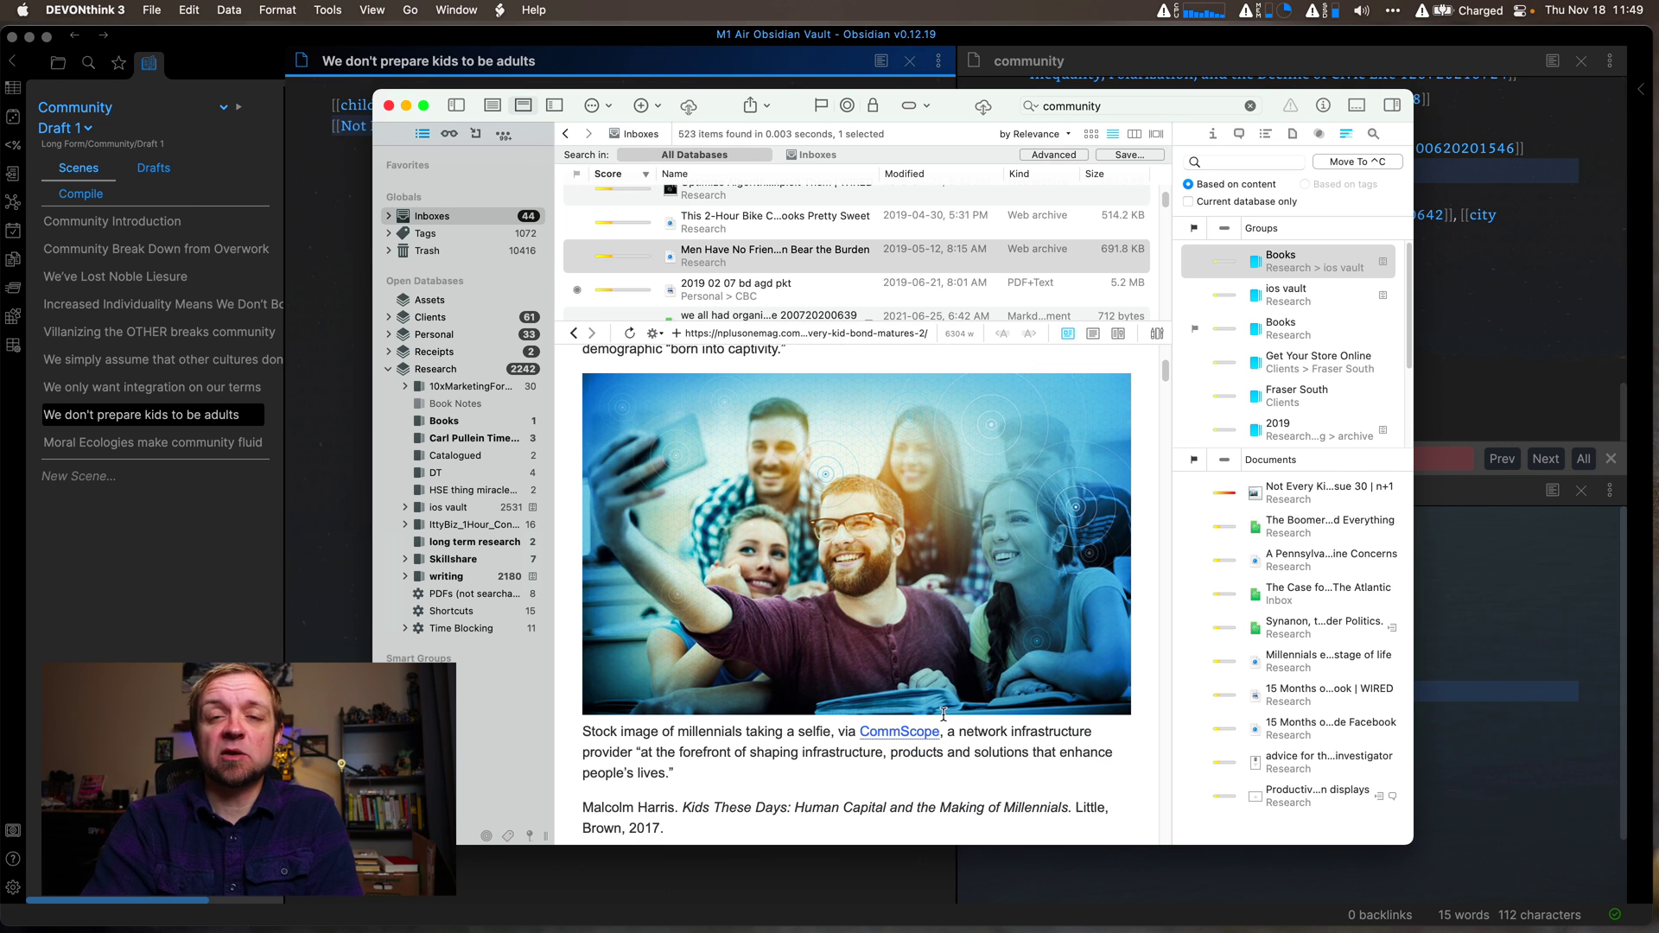
scroll(943, 715, "down", 1)
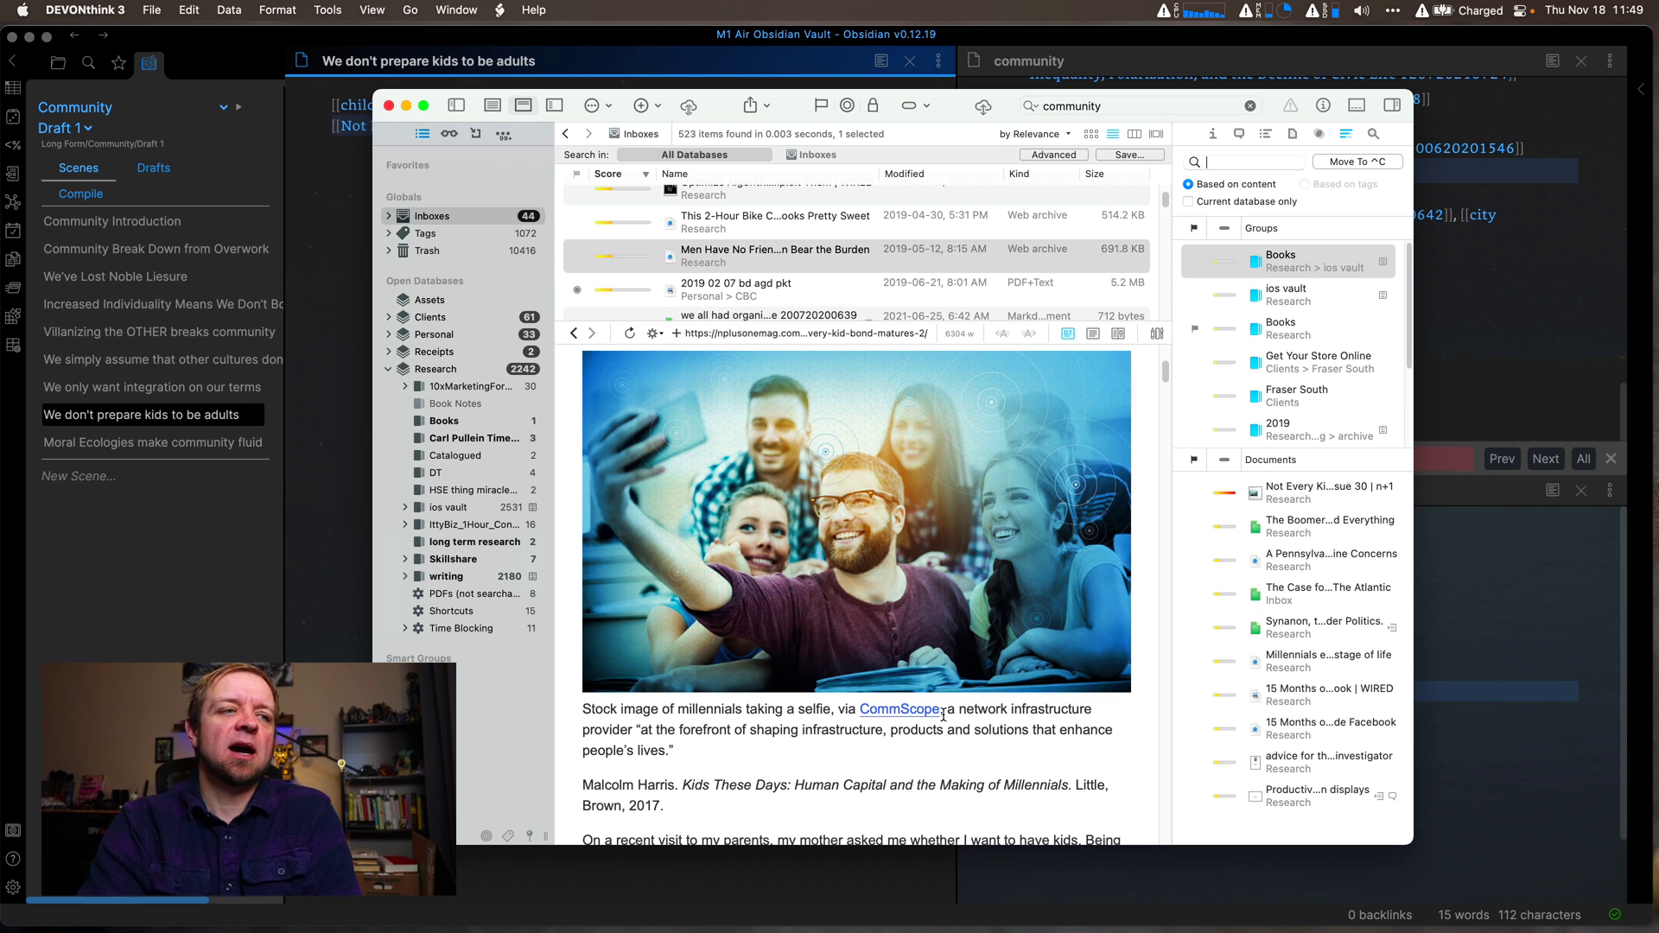
scroll(943, 714, "down", 1)
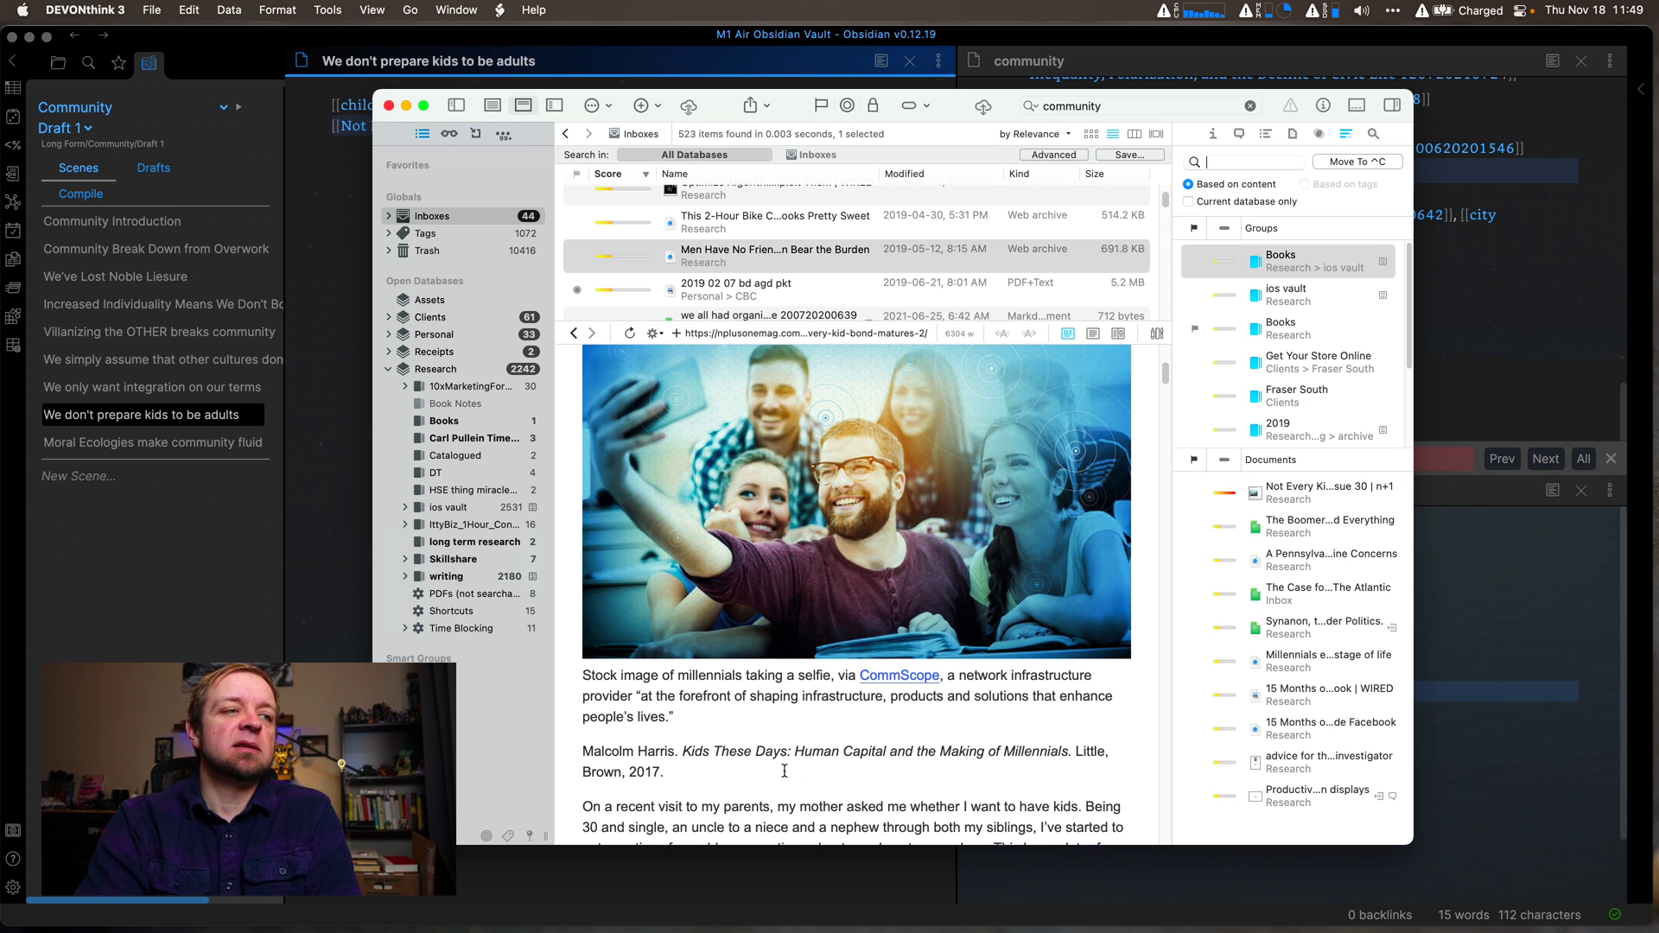
scroll(777, 764, "down", 1)
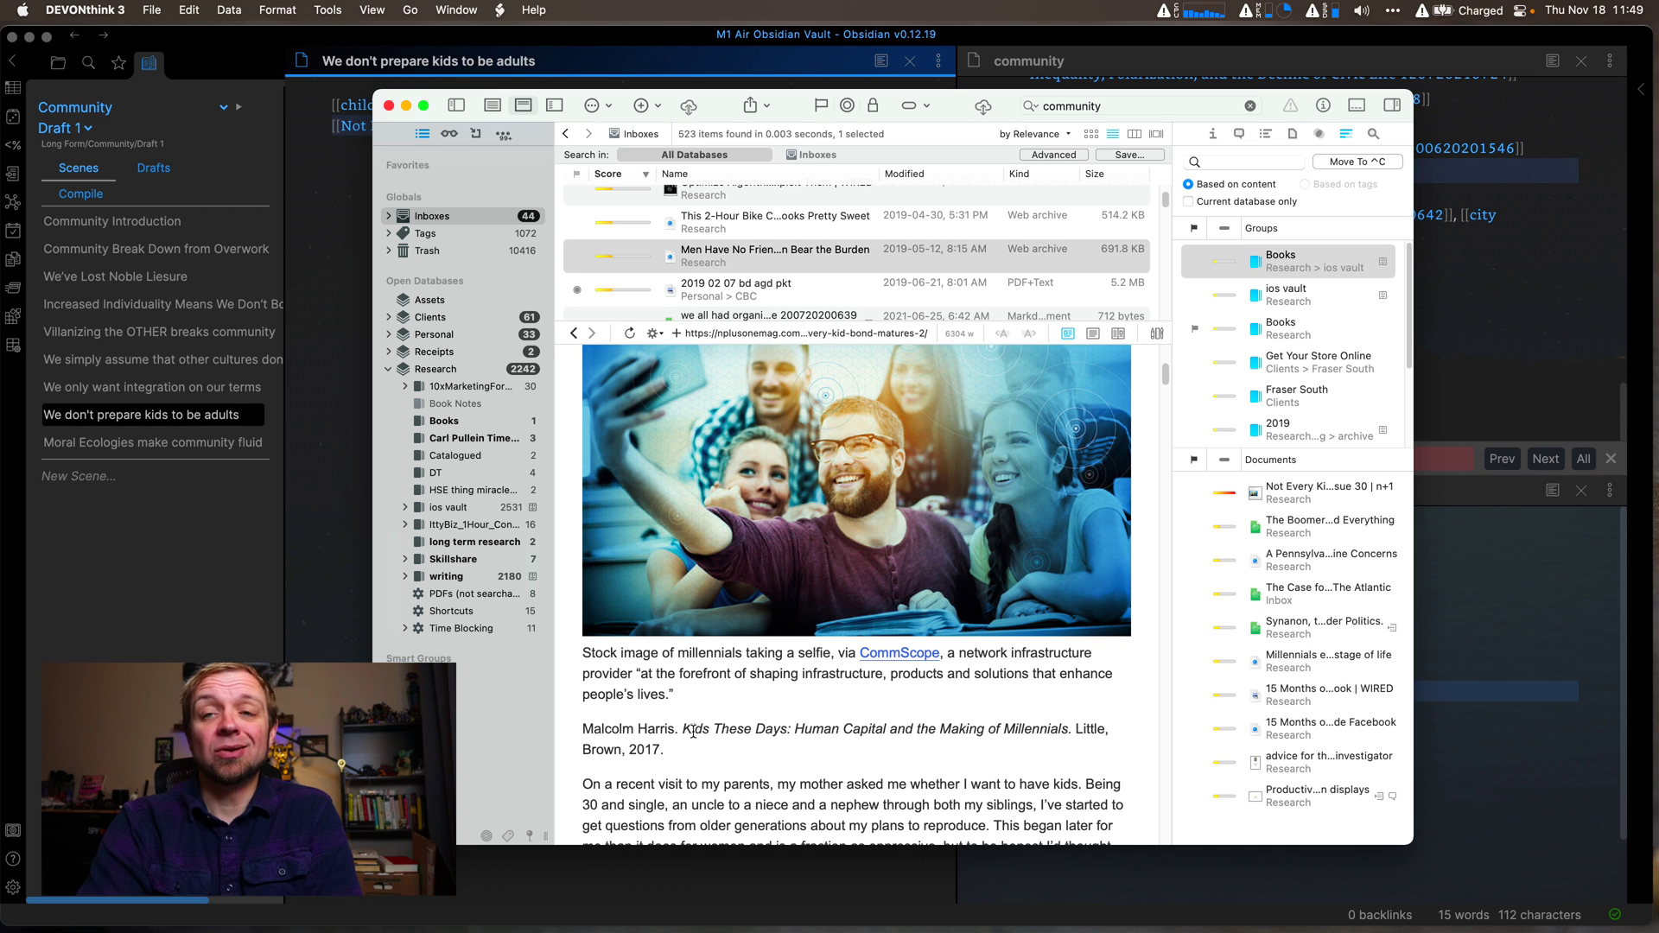
left_click(1458, 407)
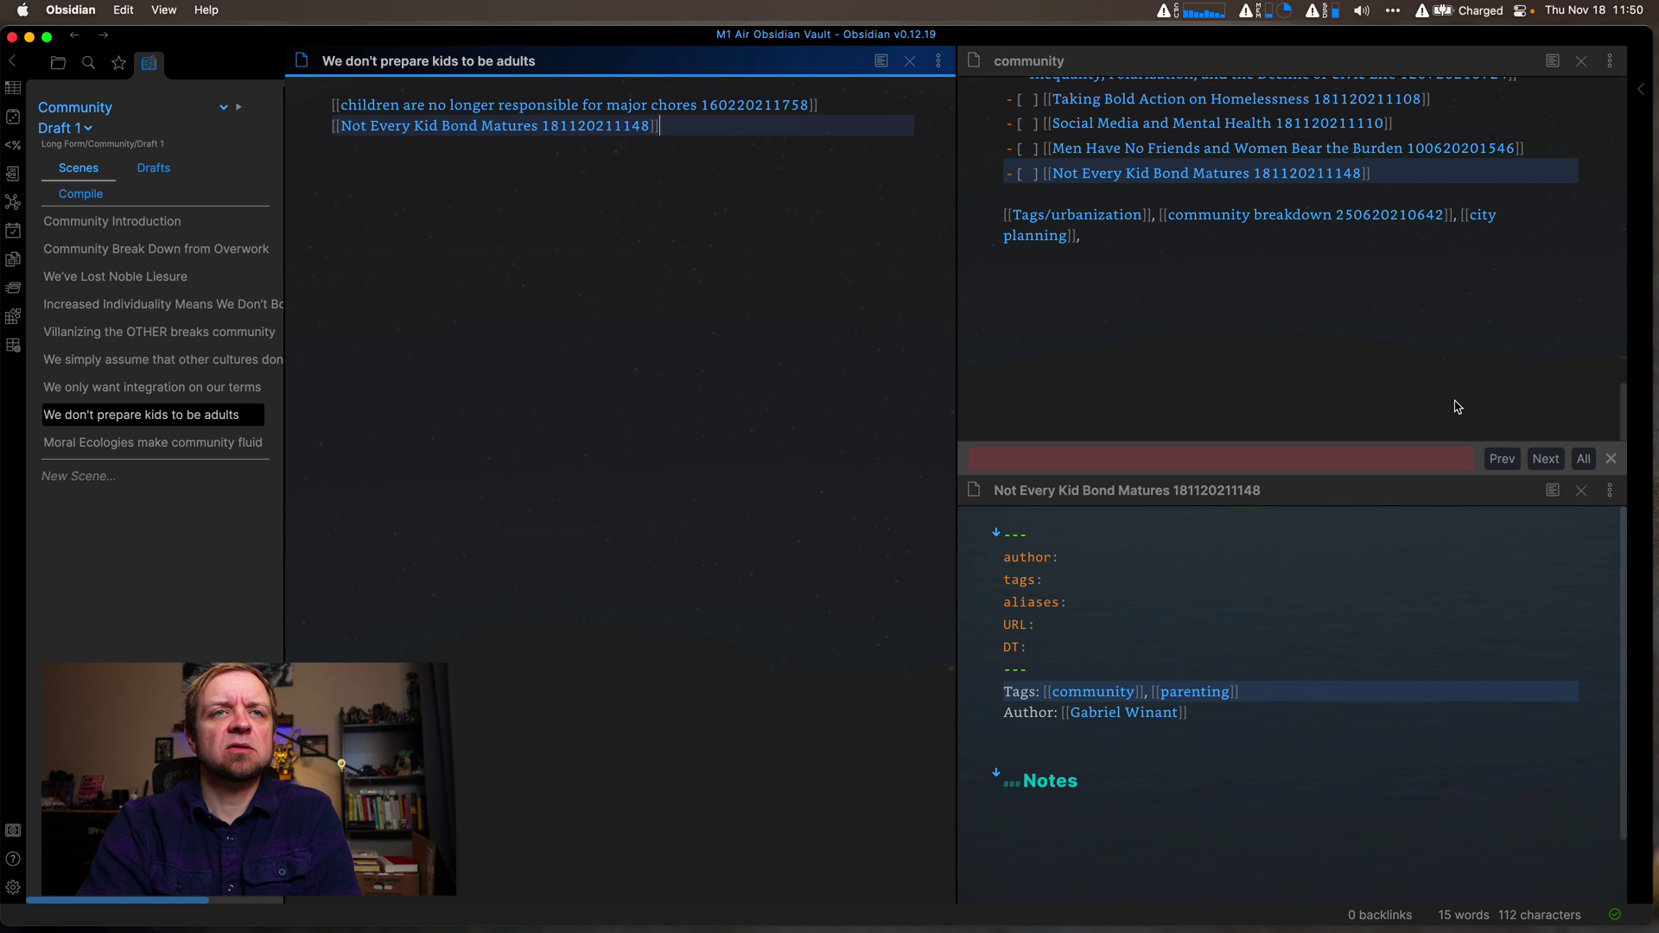
left_click(1417, 174)
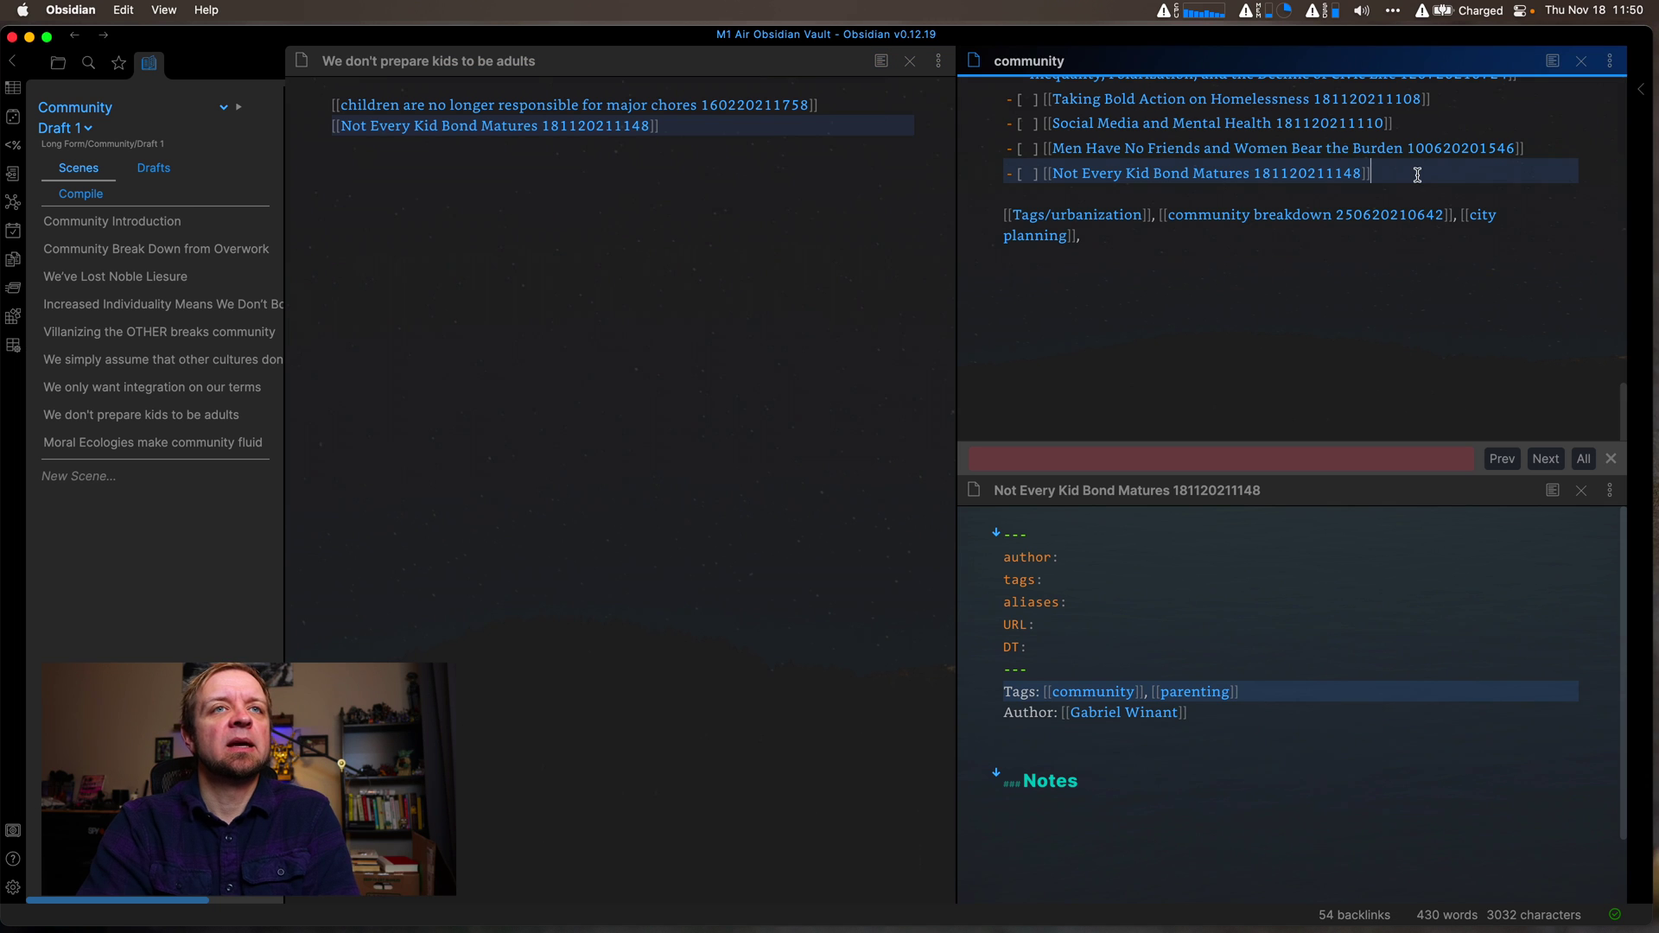
key("Return")
type("[[kids th")
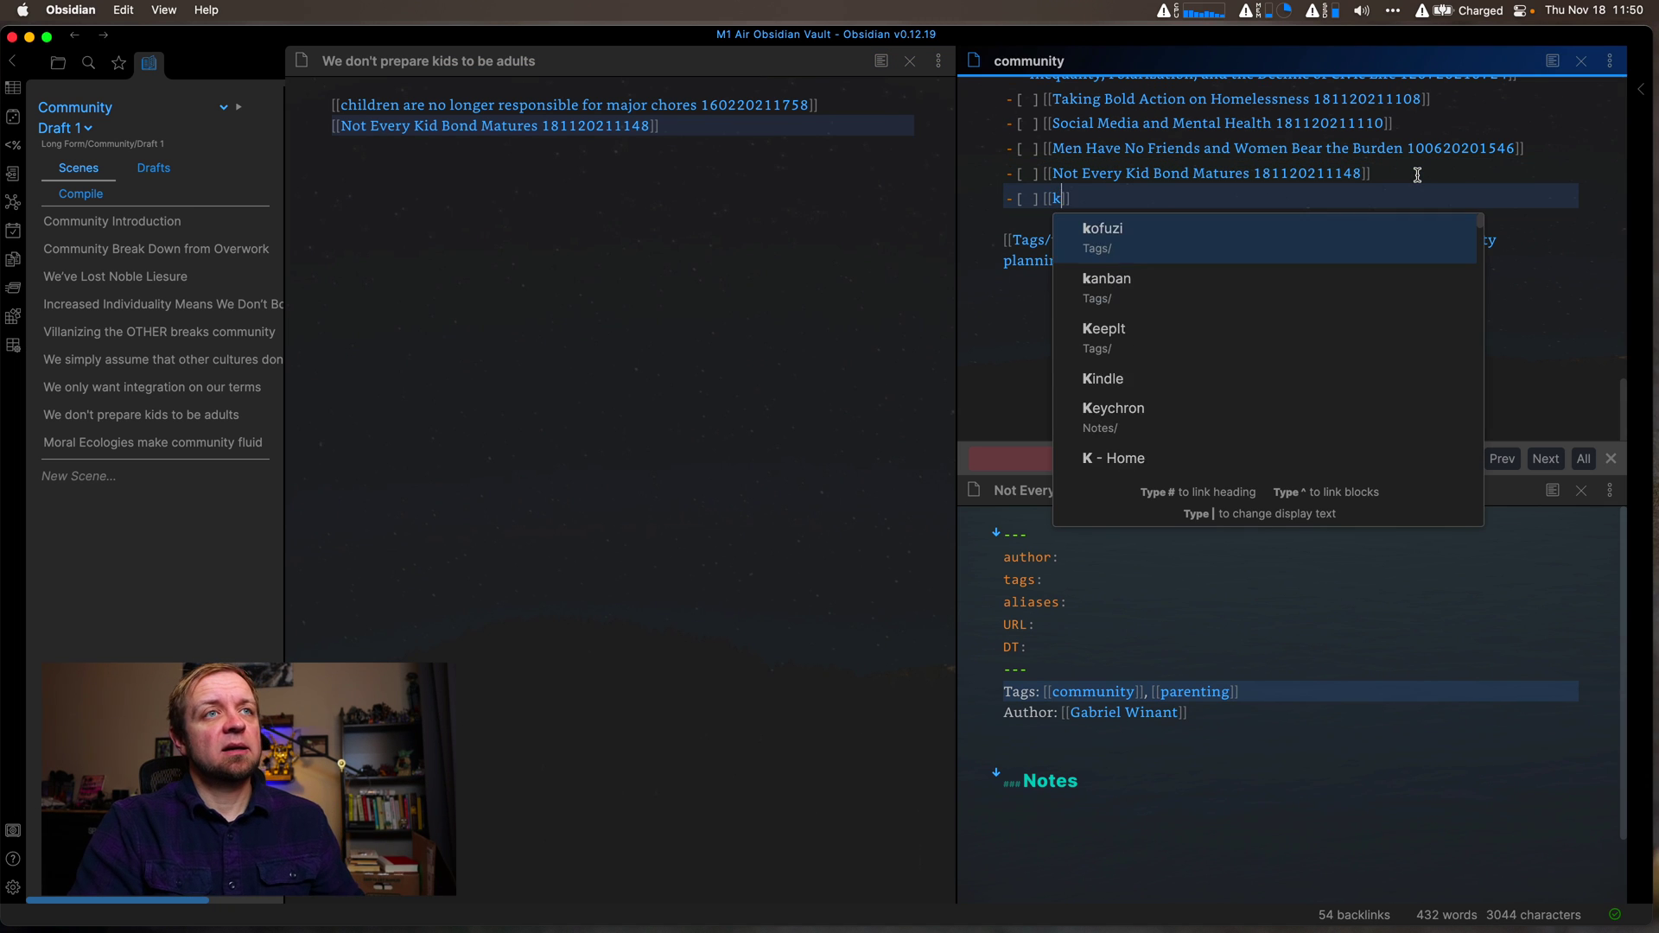
type("ese")
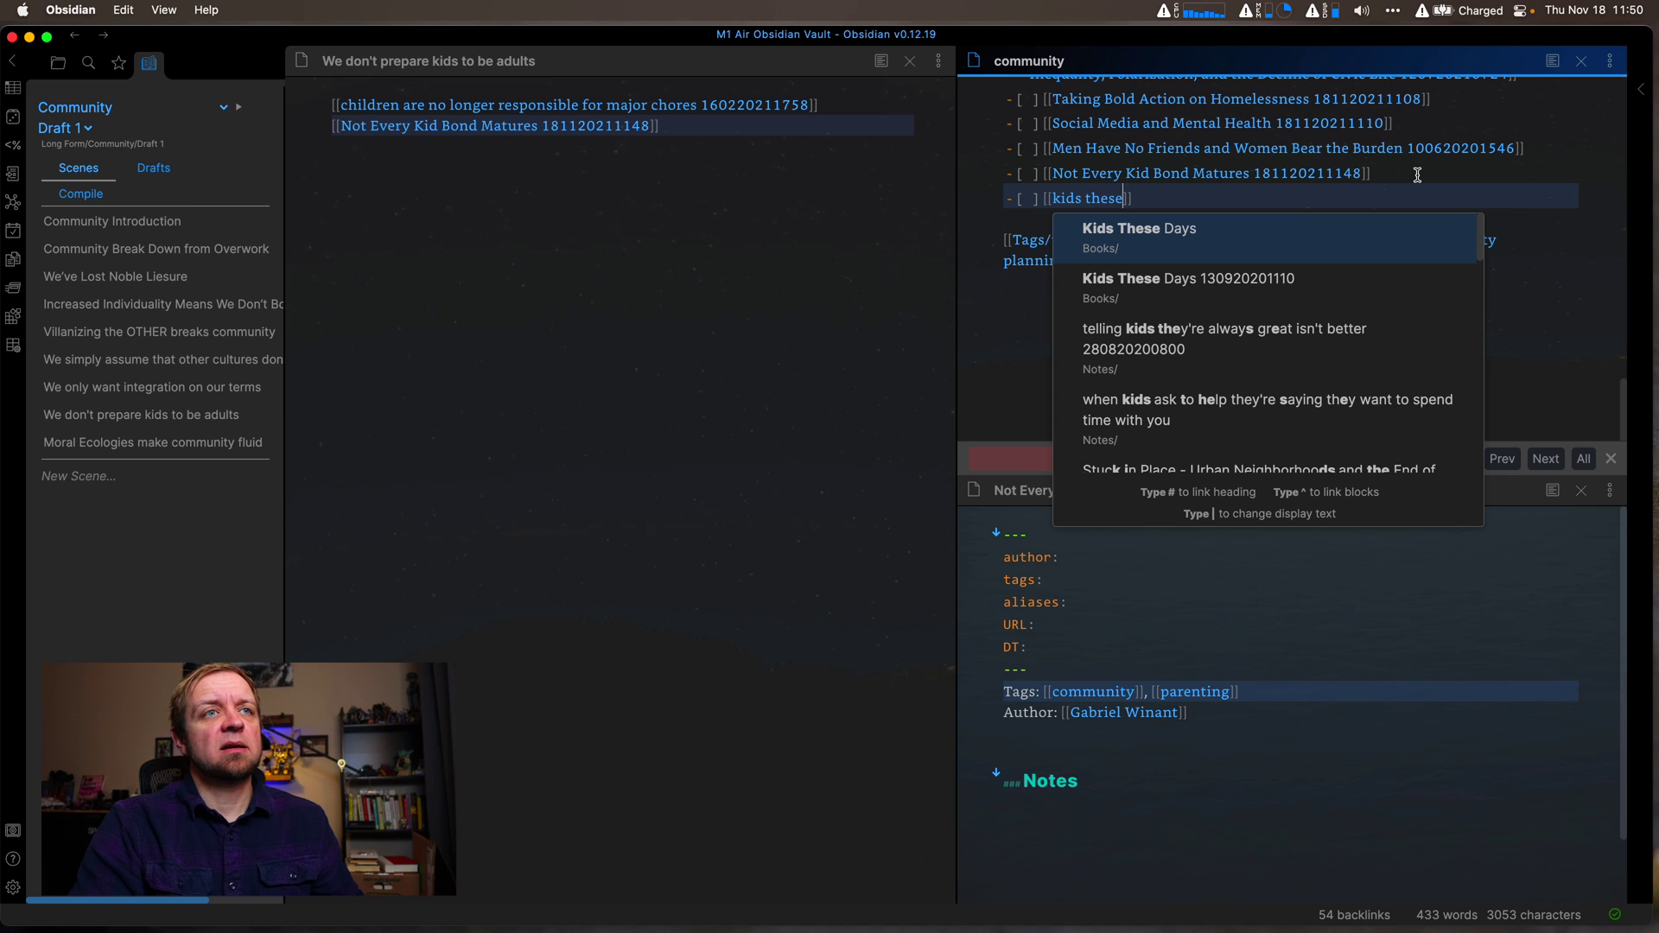
key("Return")
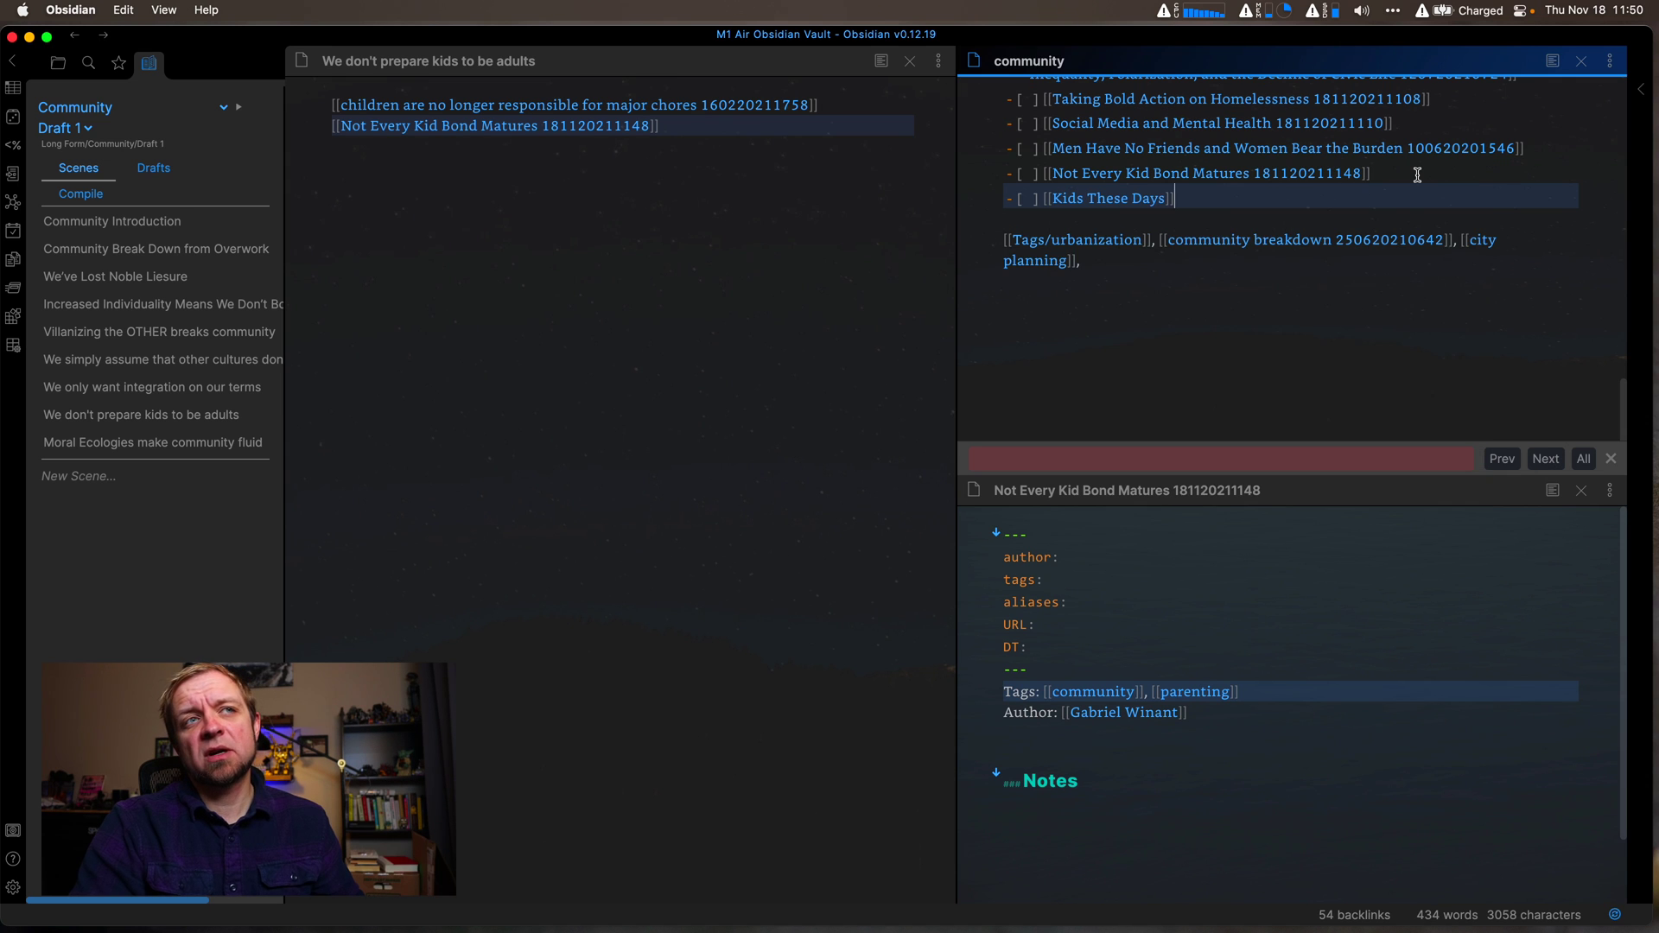
type(", [[kids these")
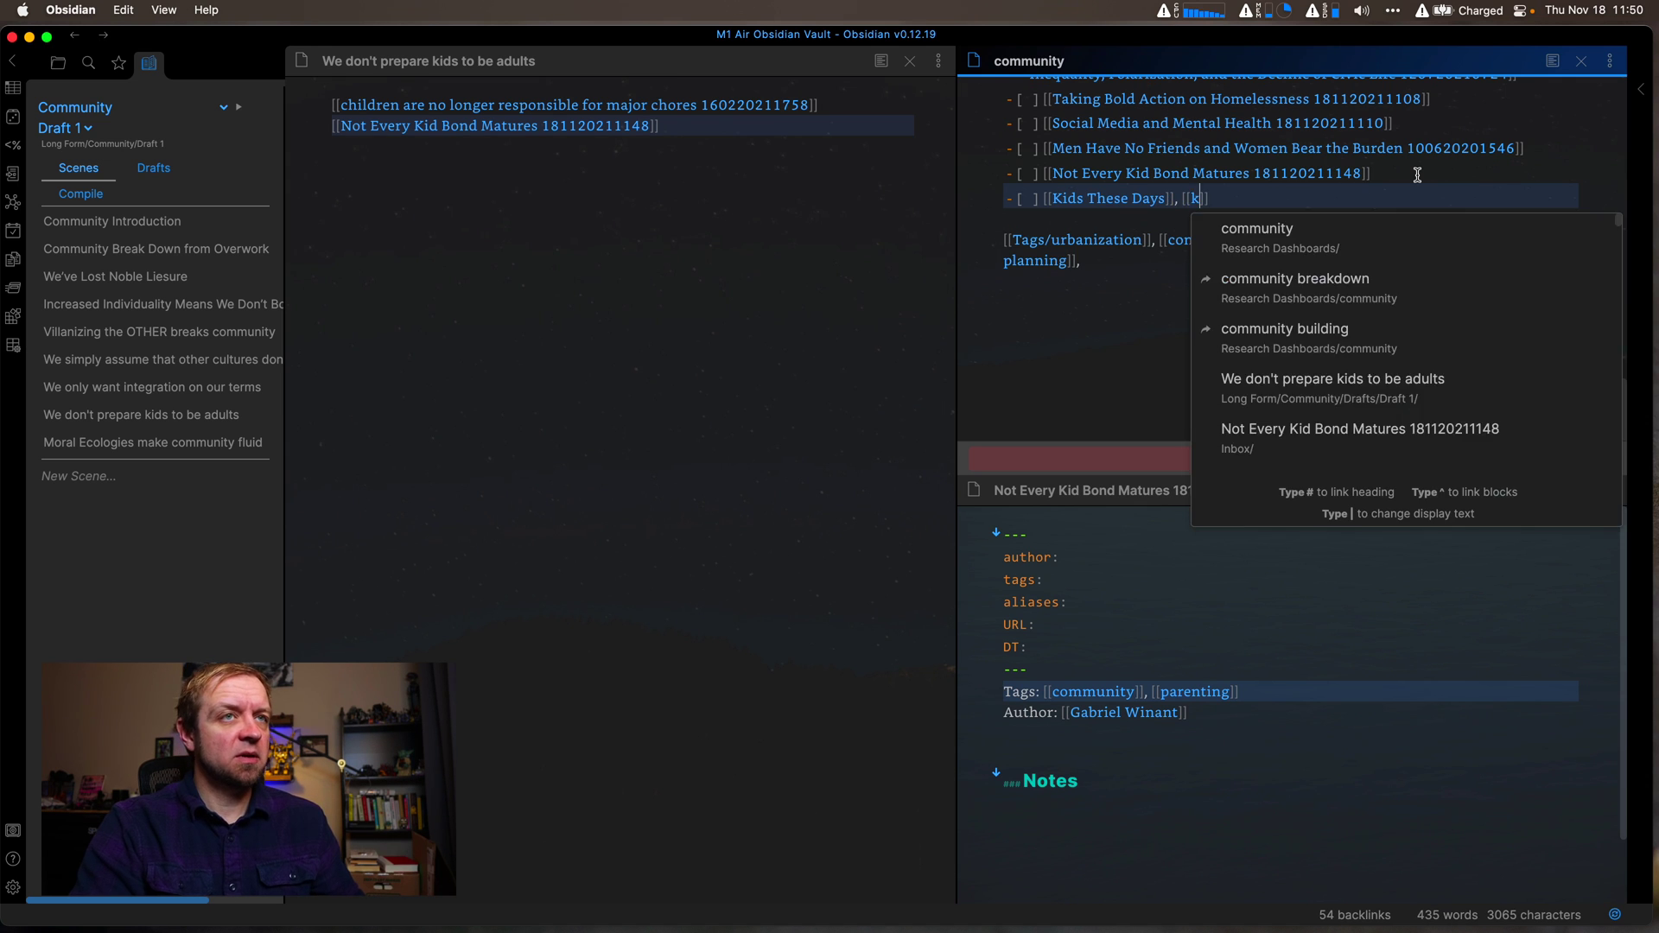
key("Down")
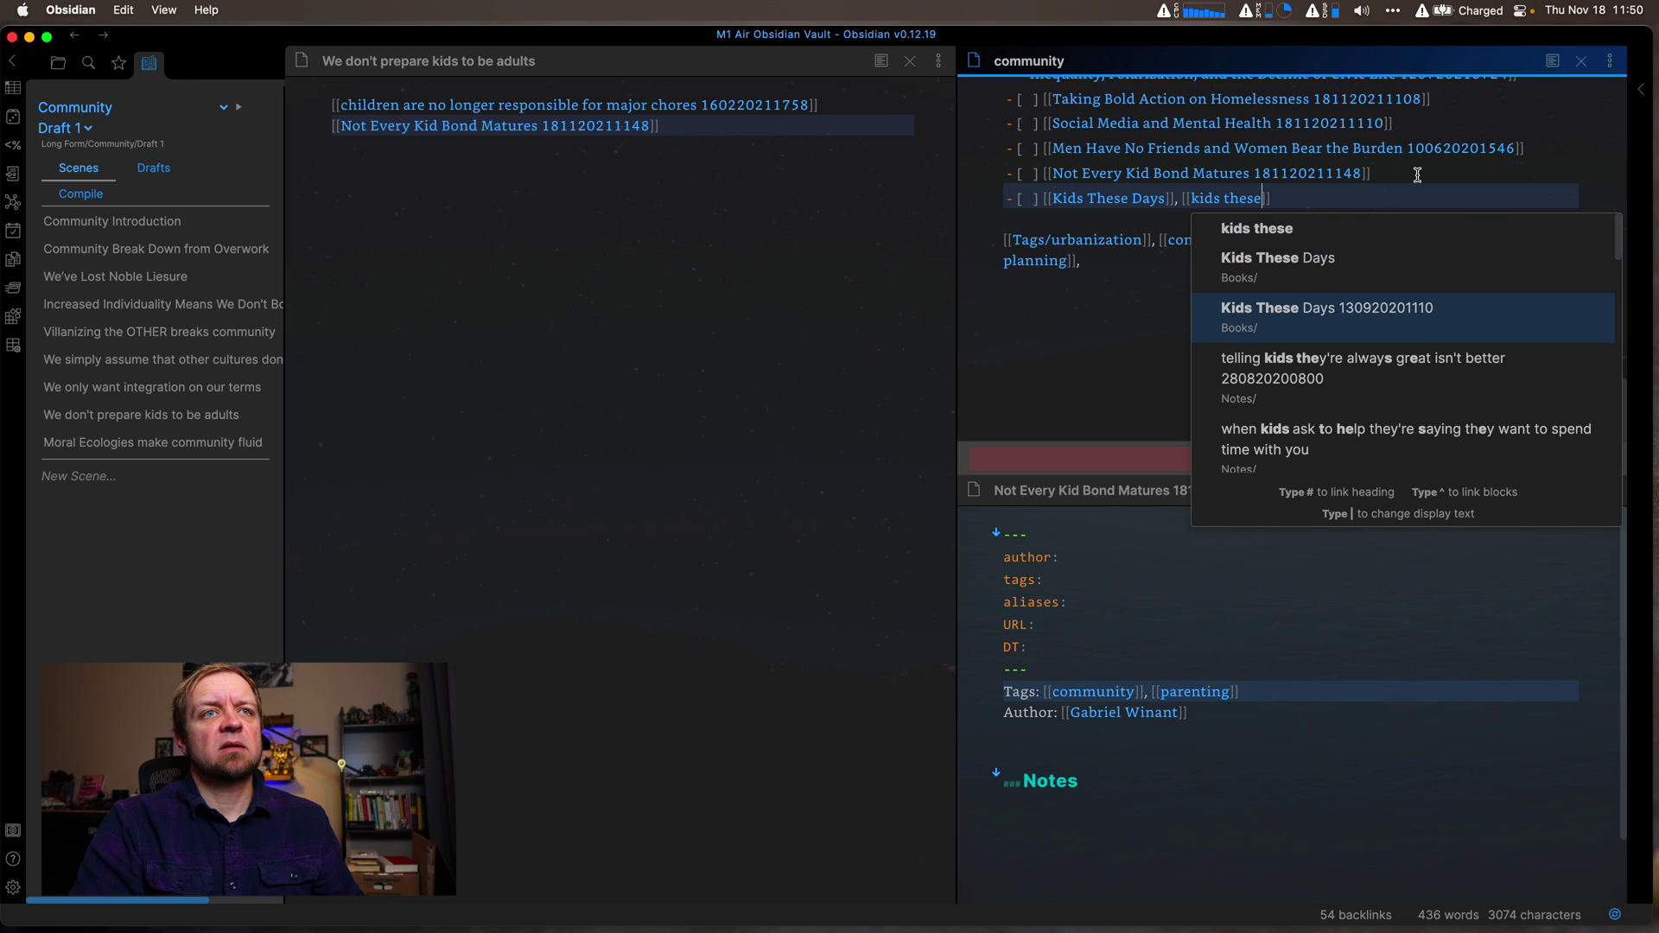
key("Return")
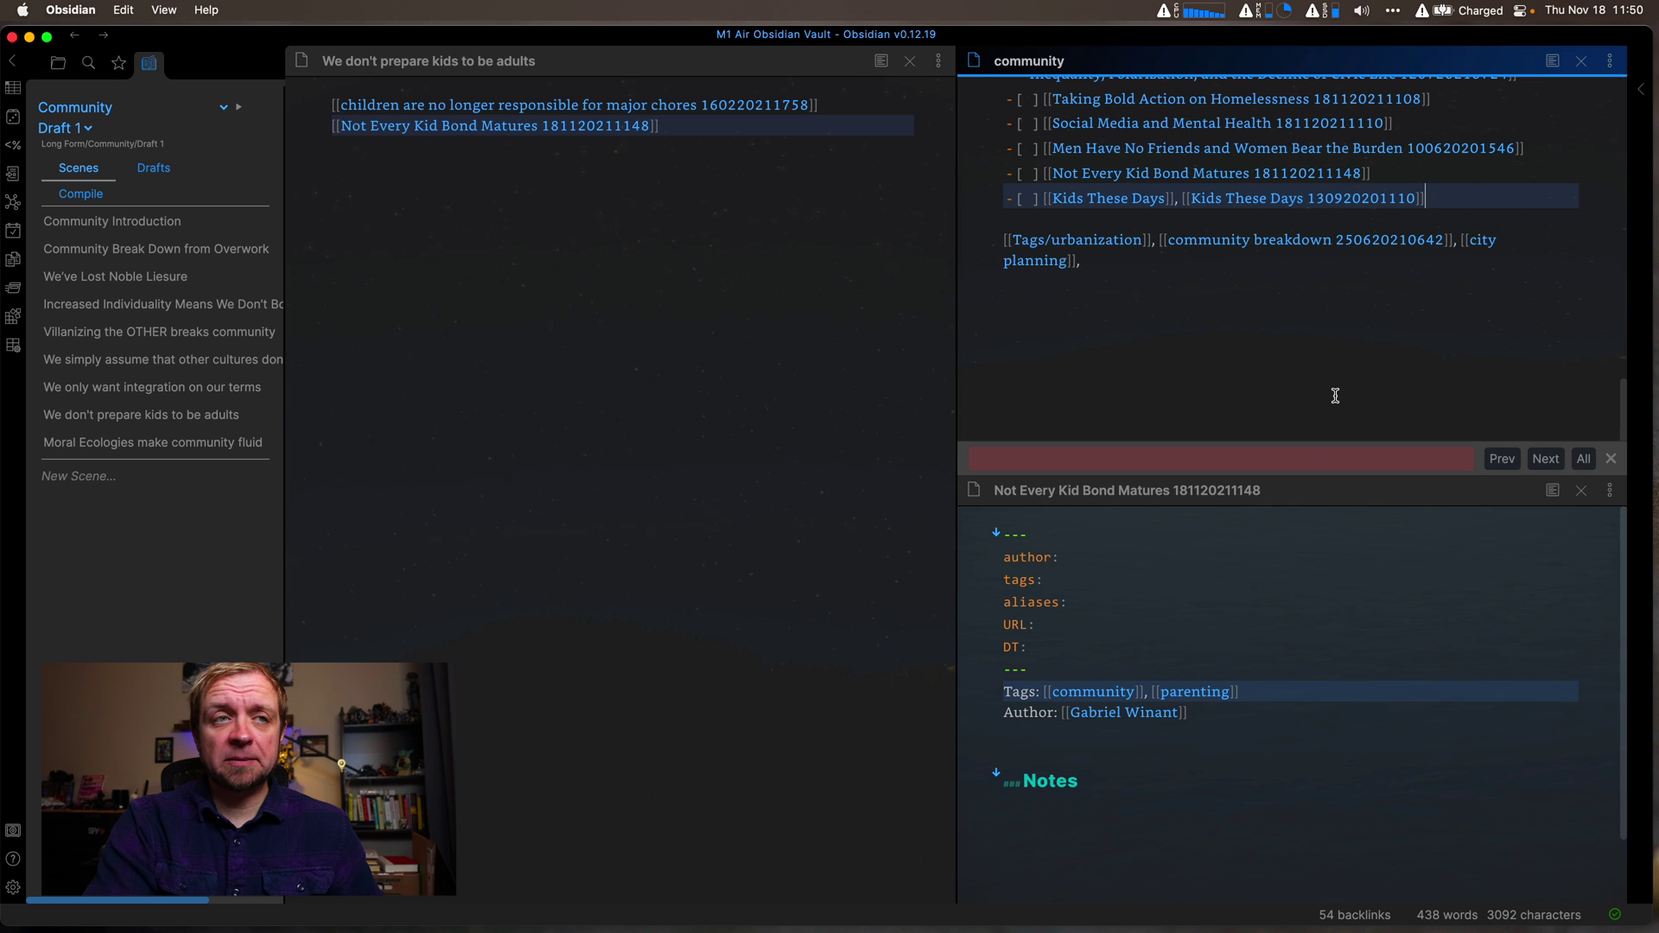
left_click_drag(1293, 571, 1289, 559)
Step: Move the Not Every Kid Bond Matures note into the Notes folder
key("super+shift+m")
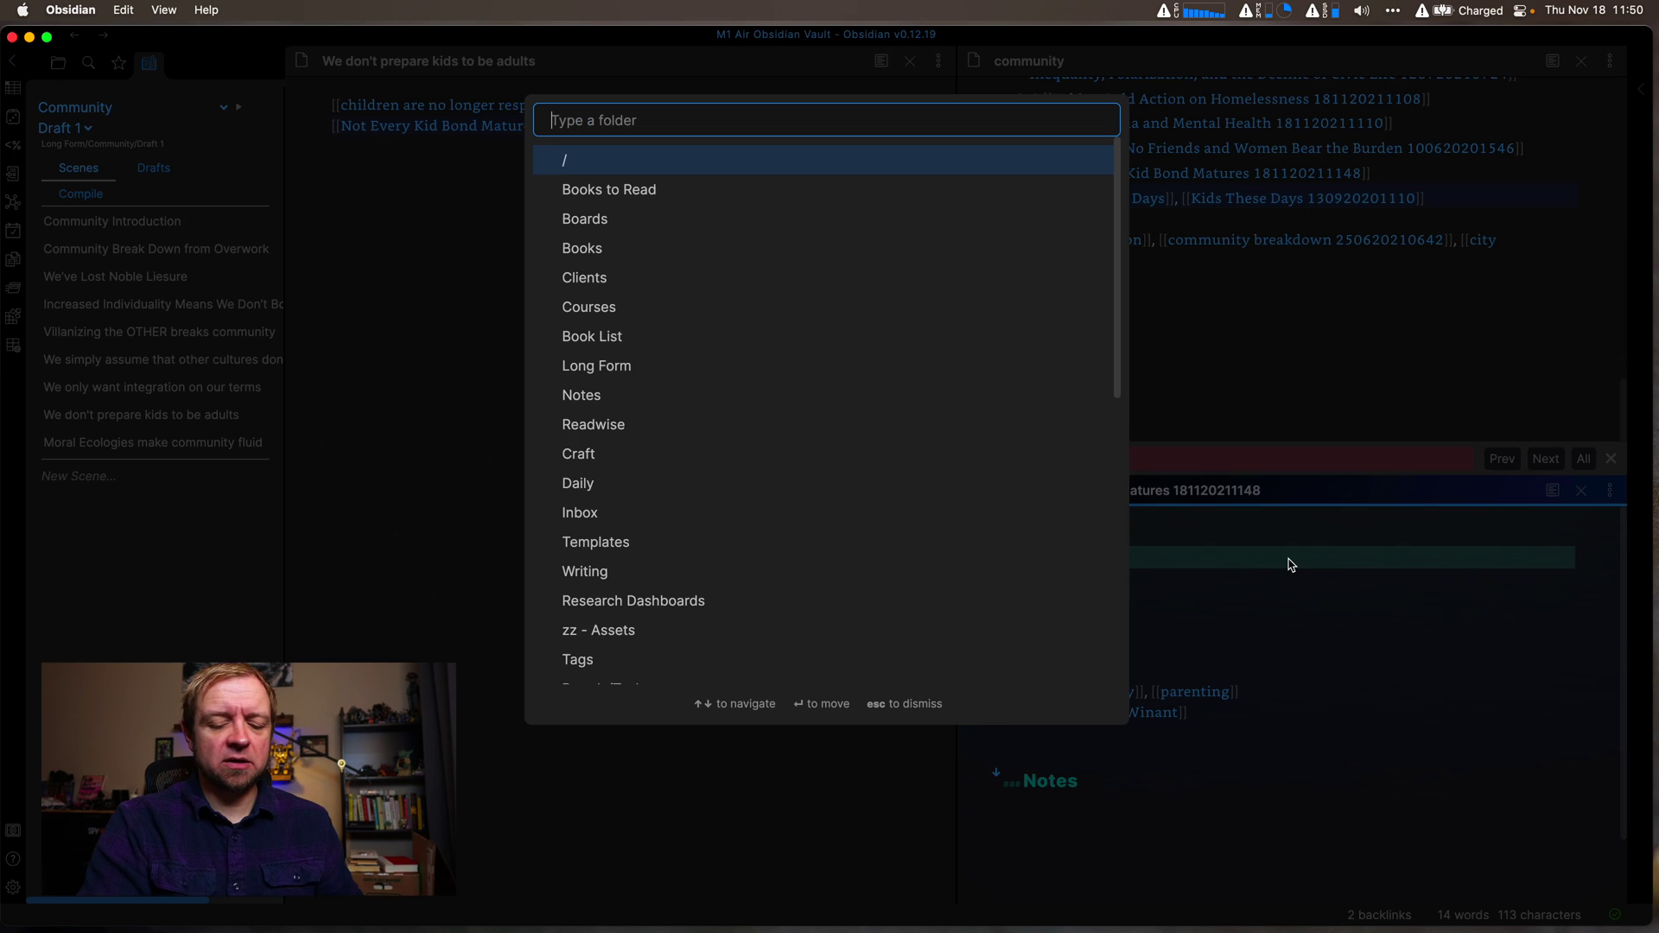
type("notes")
key("Return")
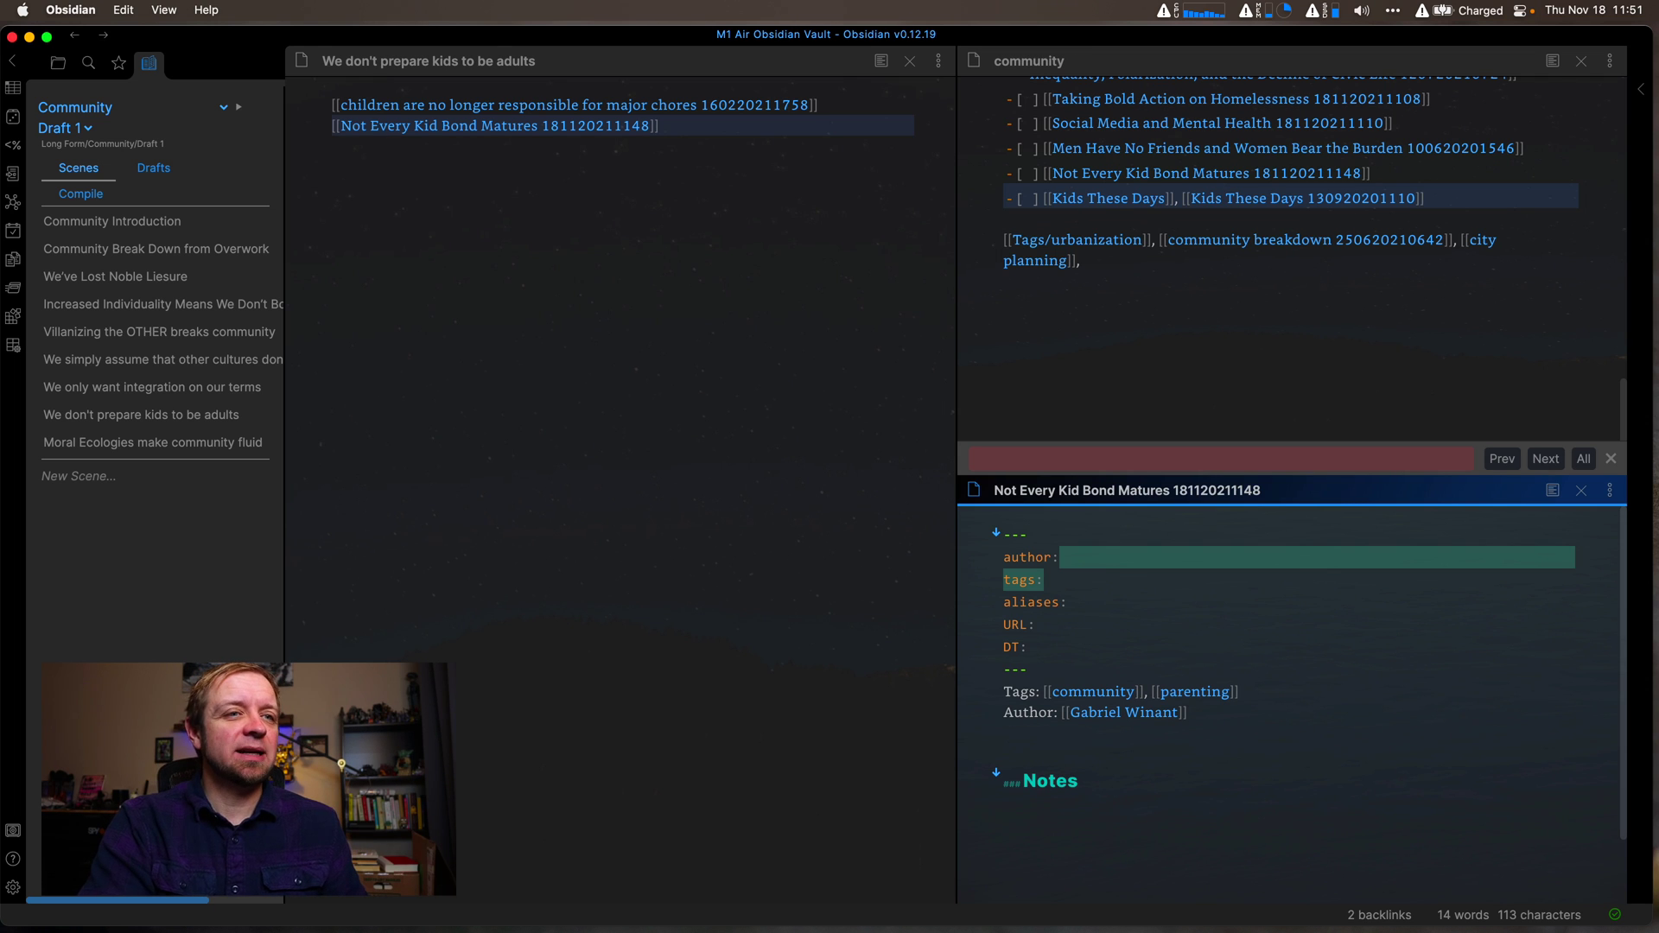
left_click(1126, 324)
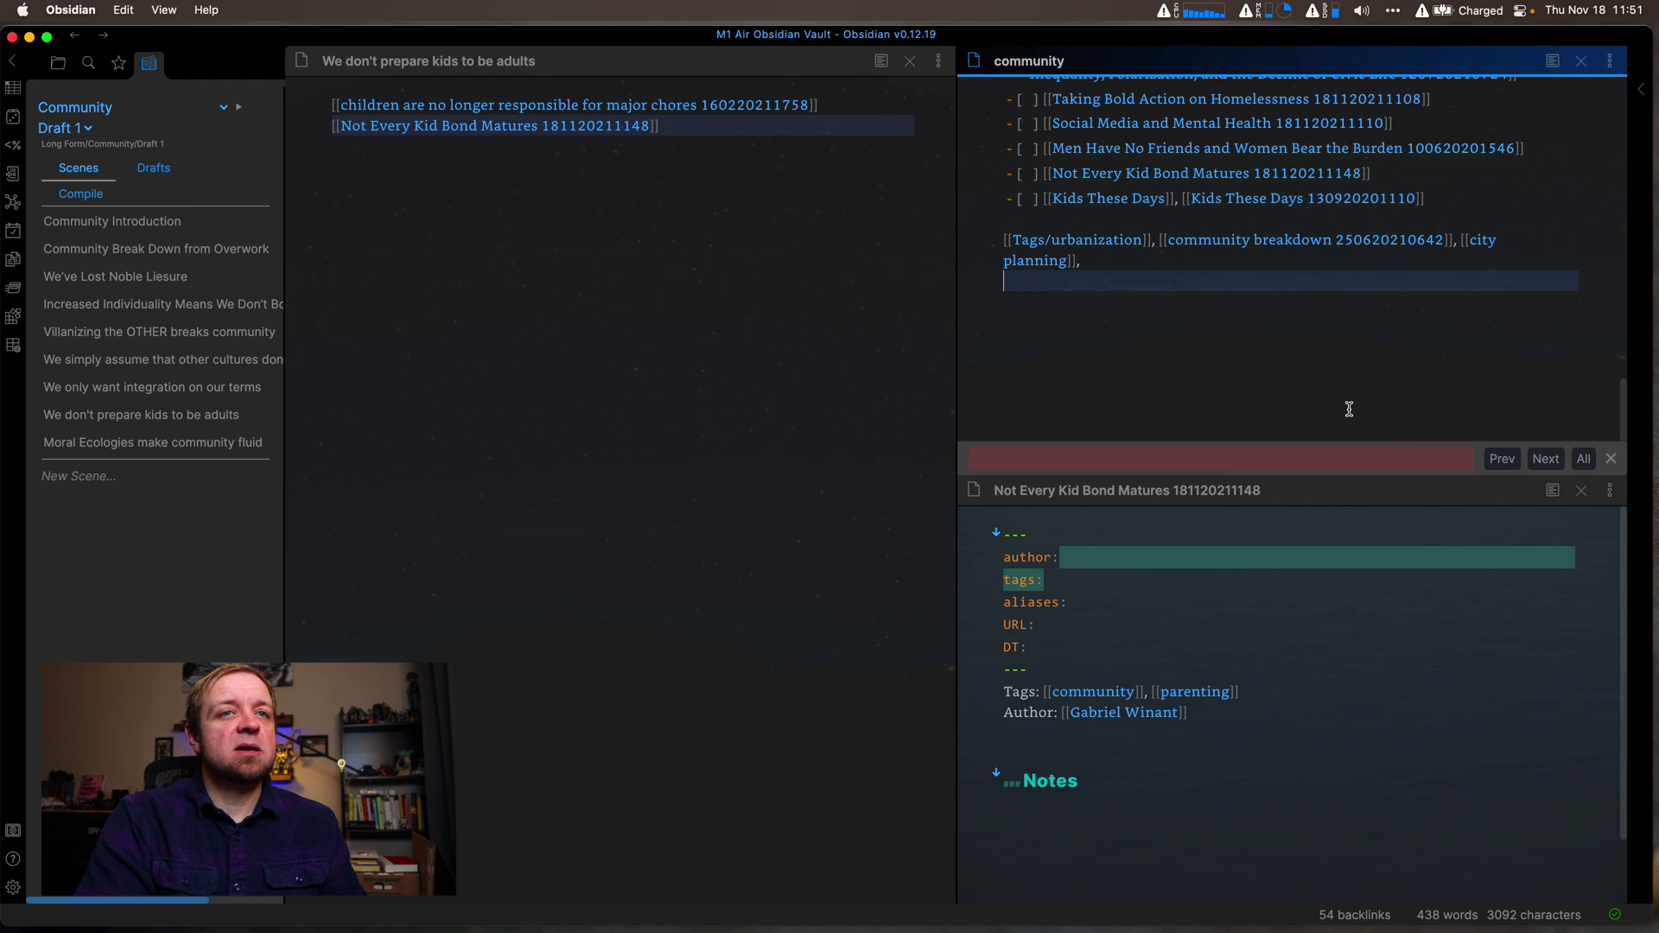
Step: Close the bottom note pane, show Graph Analysis Co-Citations, and search Community plugins for 'grap'
left_click(1578, 494)
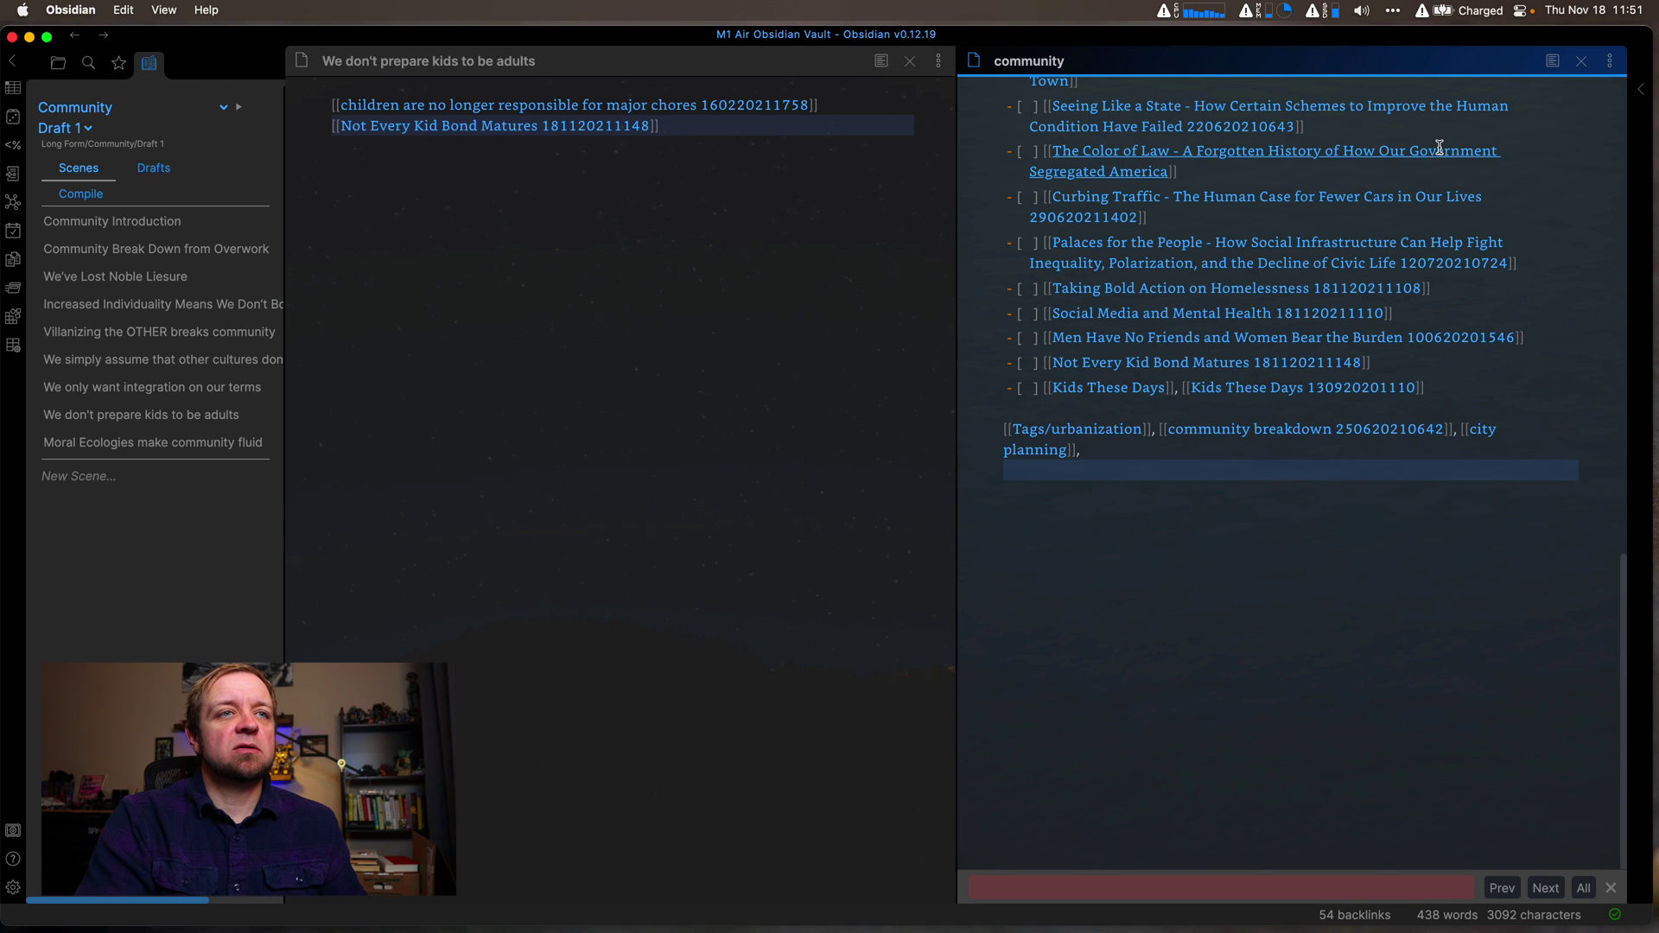
left_click(1640, 89)
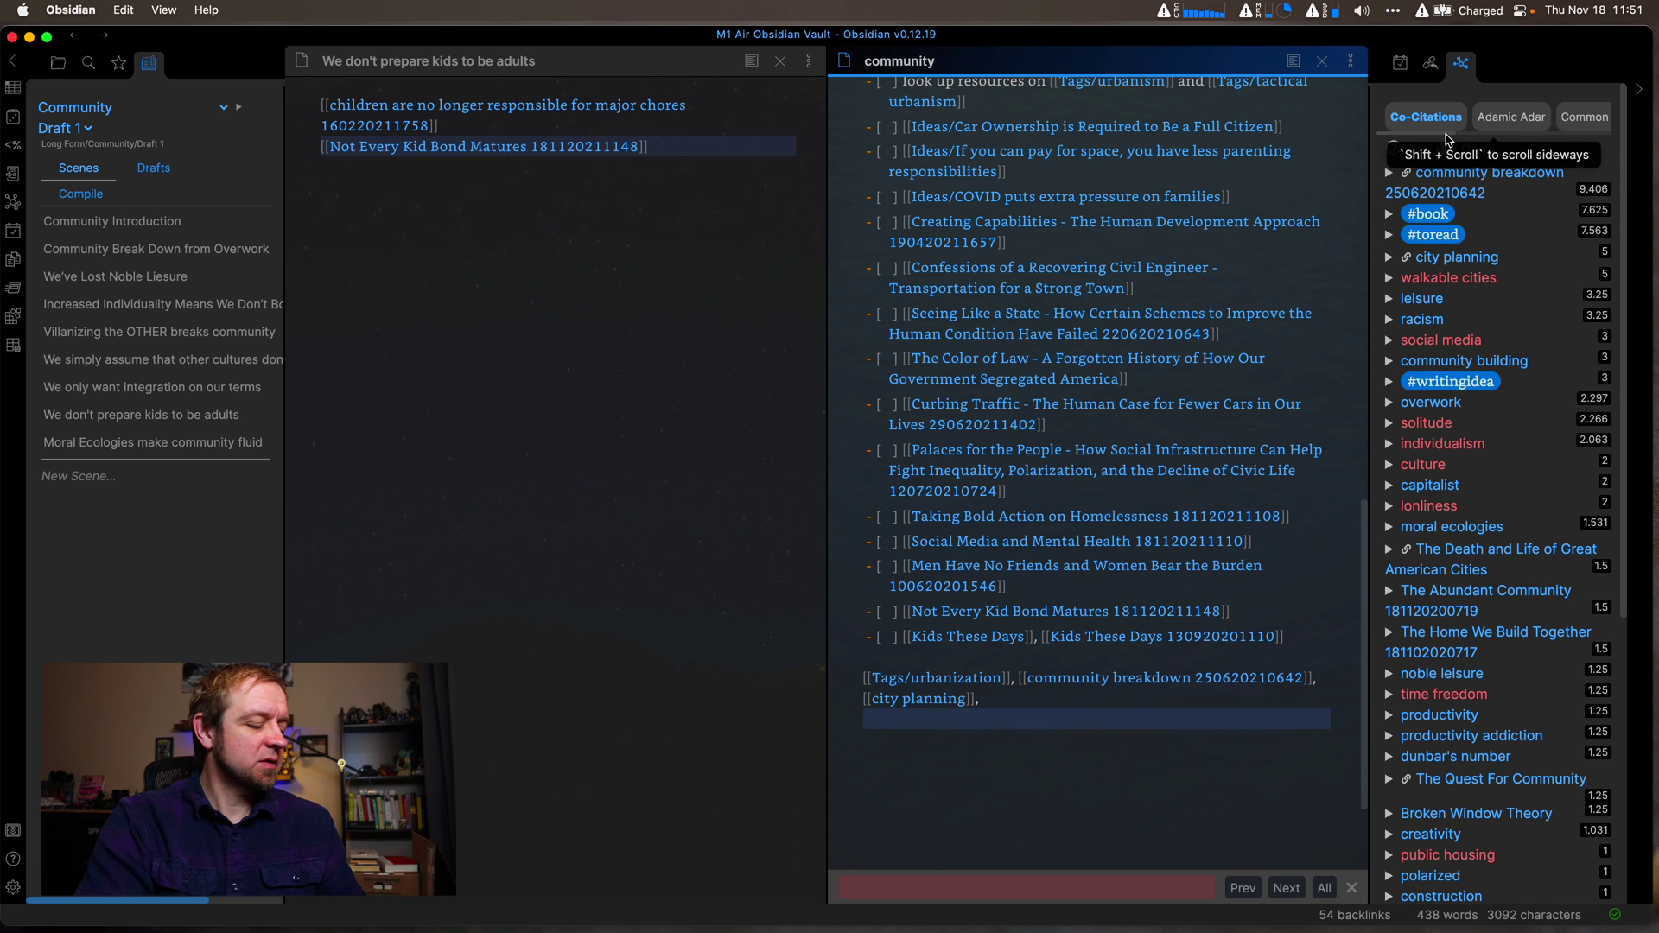
key("super+comma")
left_click(205, 503)
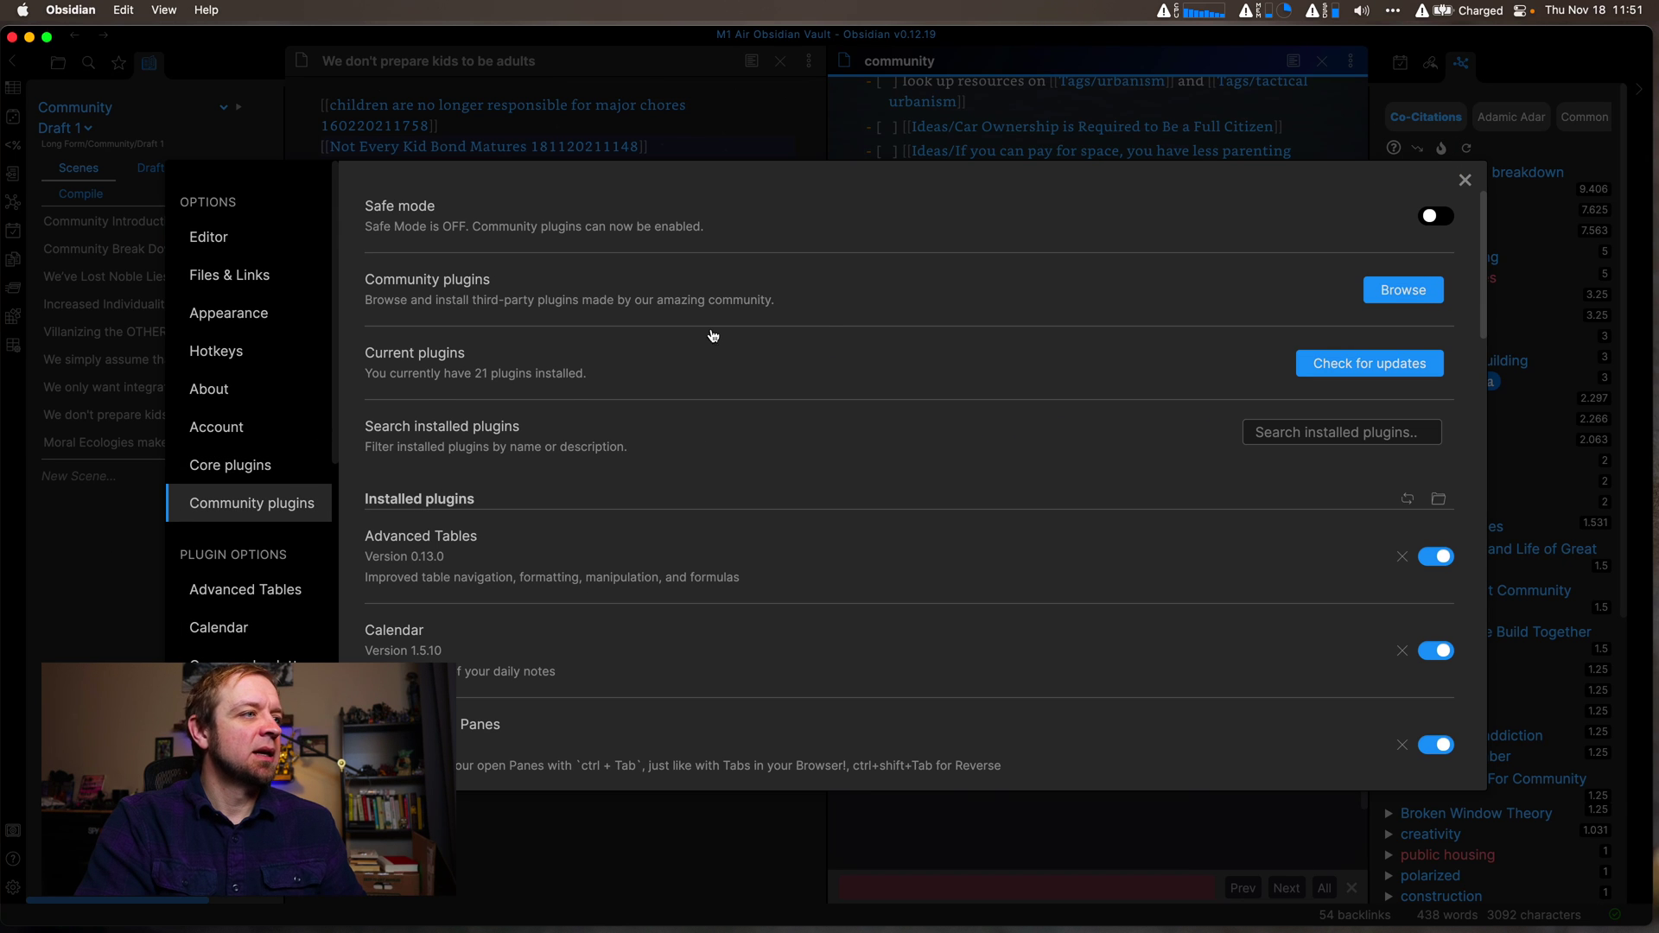
left_click(1308, 432)
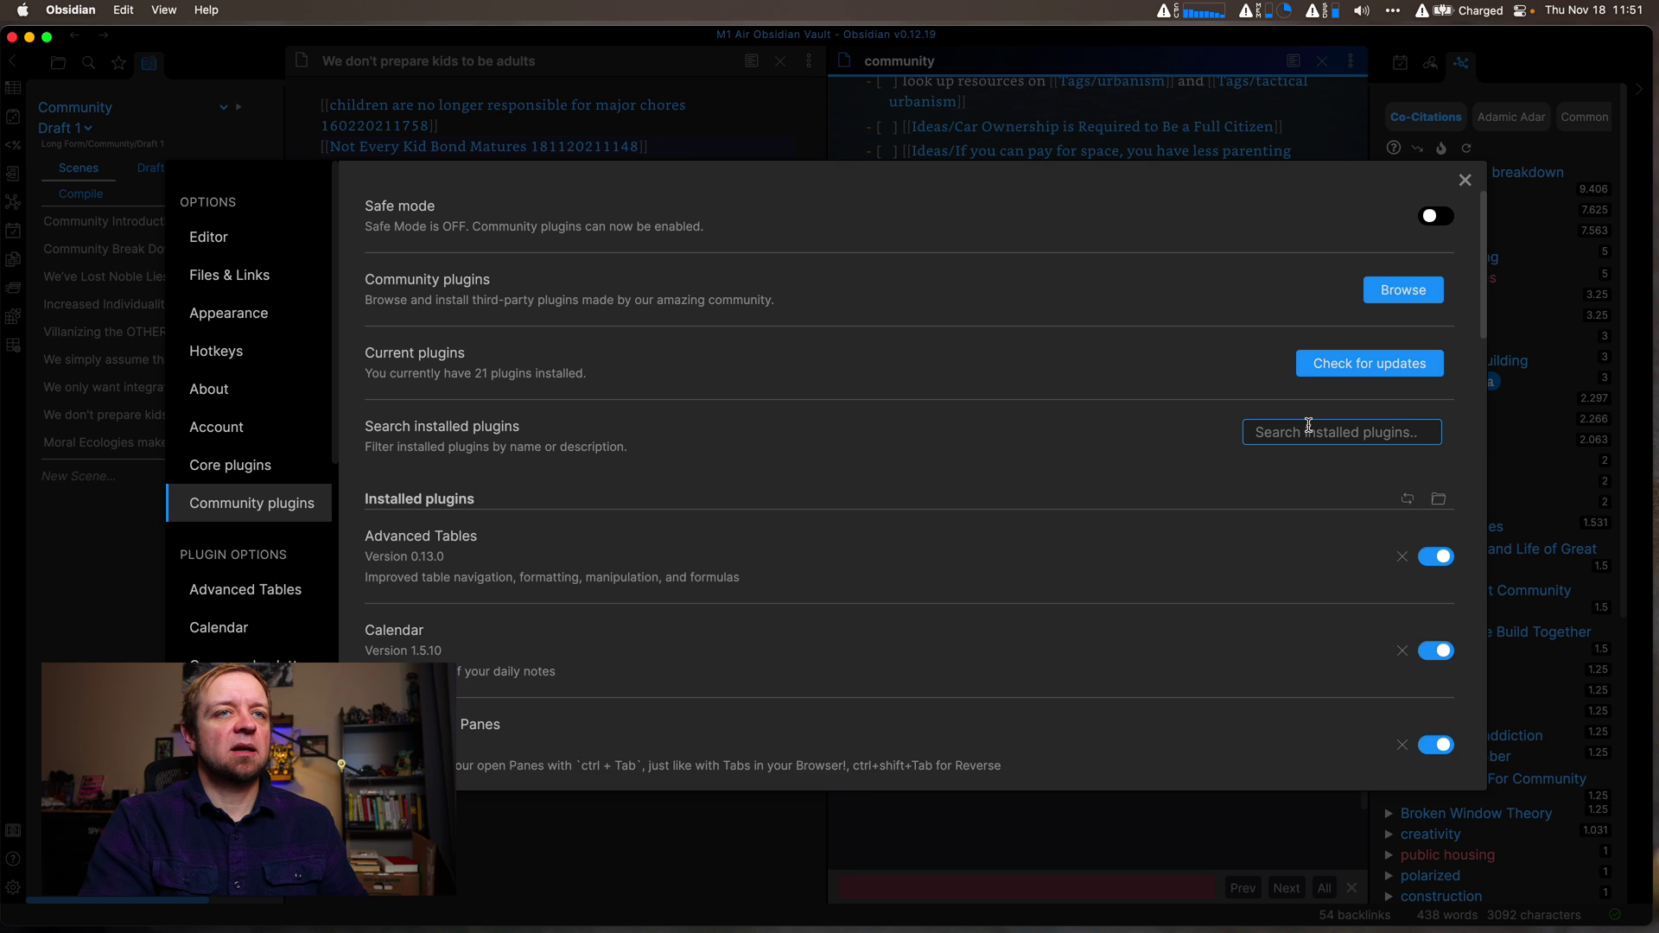
type("grap")
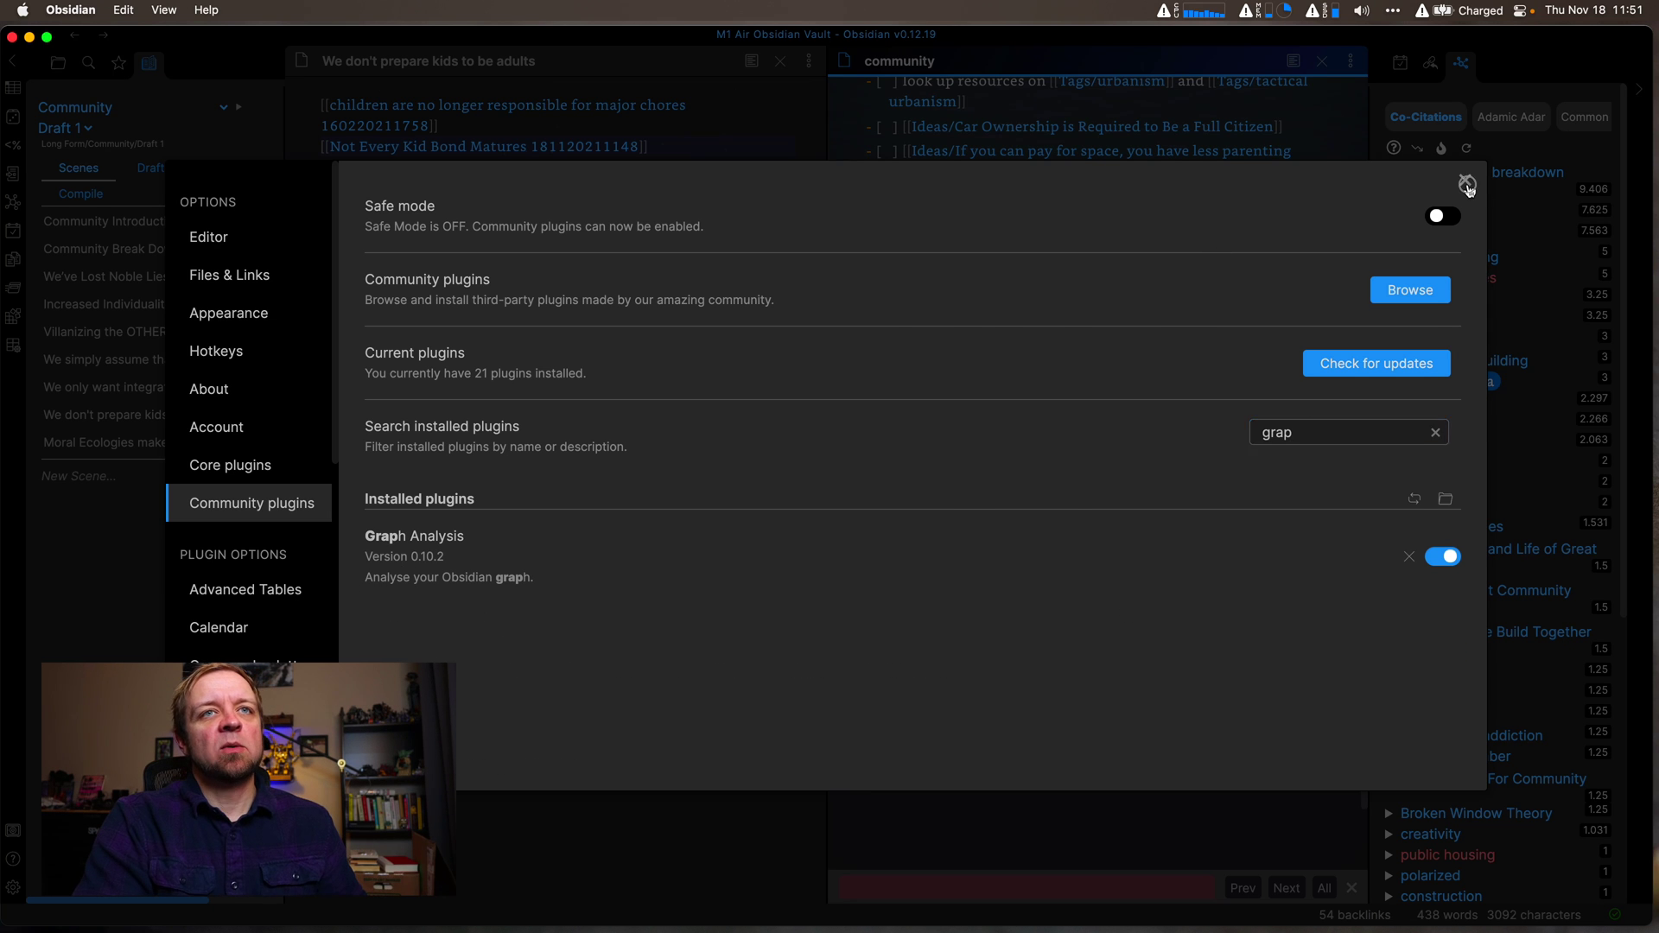
left_click(1465, 180)
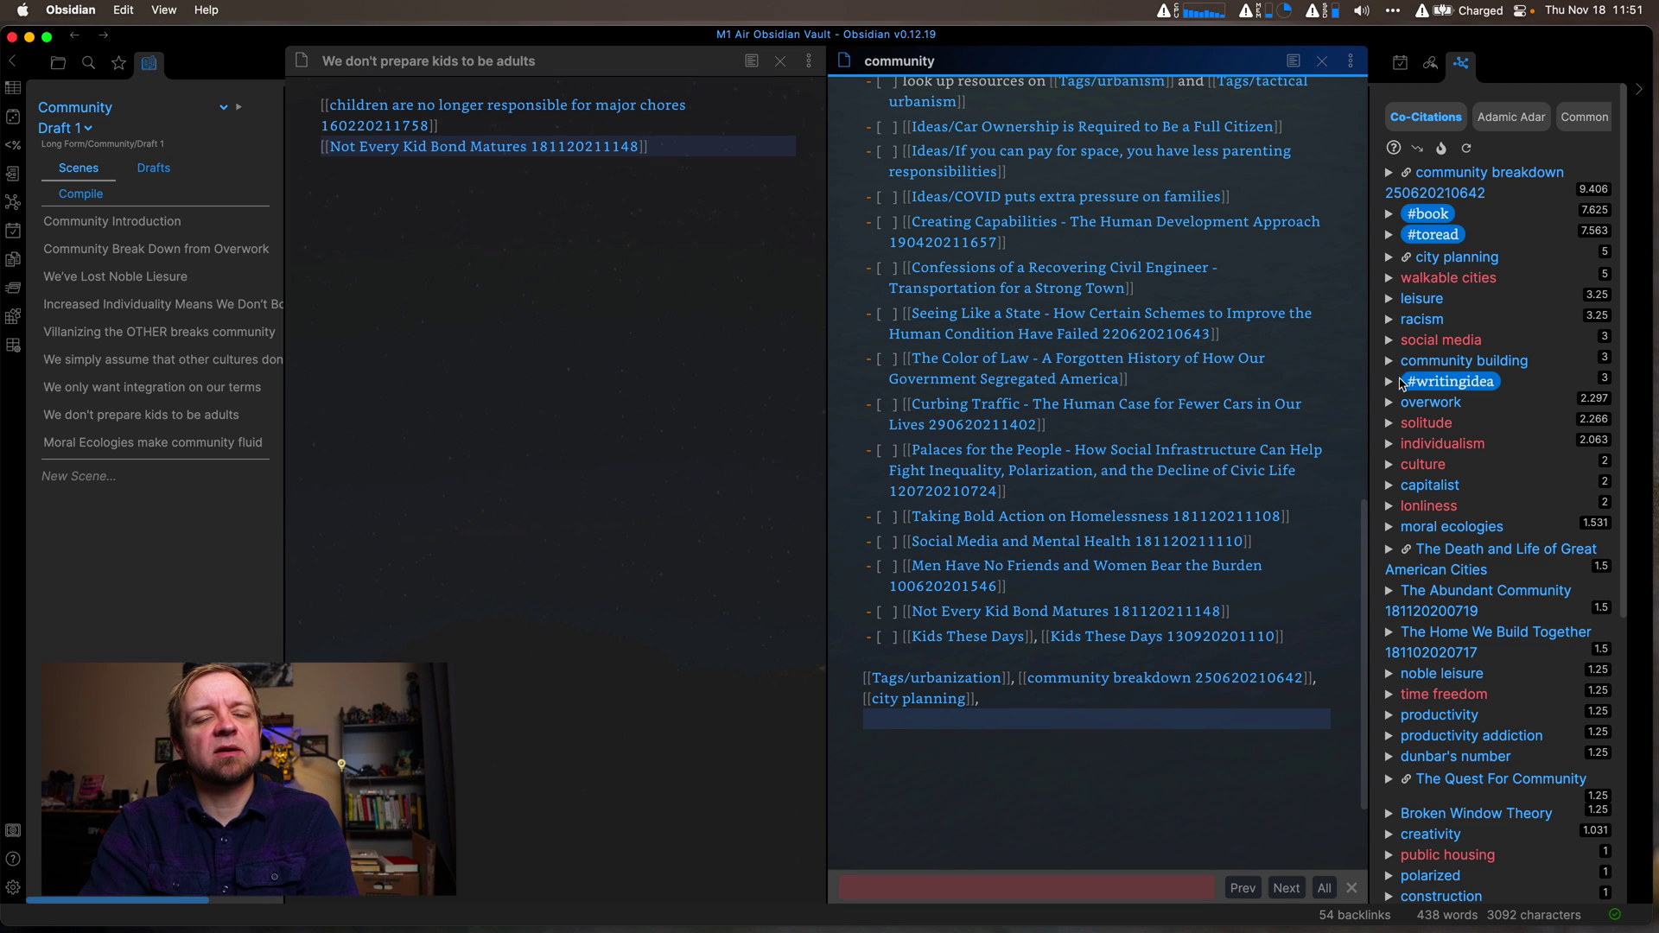
Step: Expand the capitalist co-citations and locate the Capitalism and Freedom item with a 'competi' search
left_click(1388, 486)
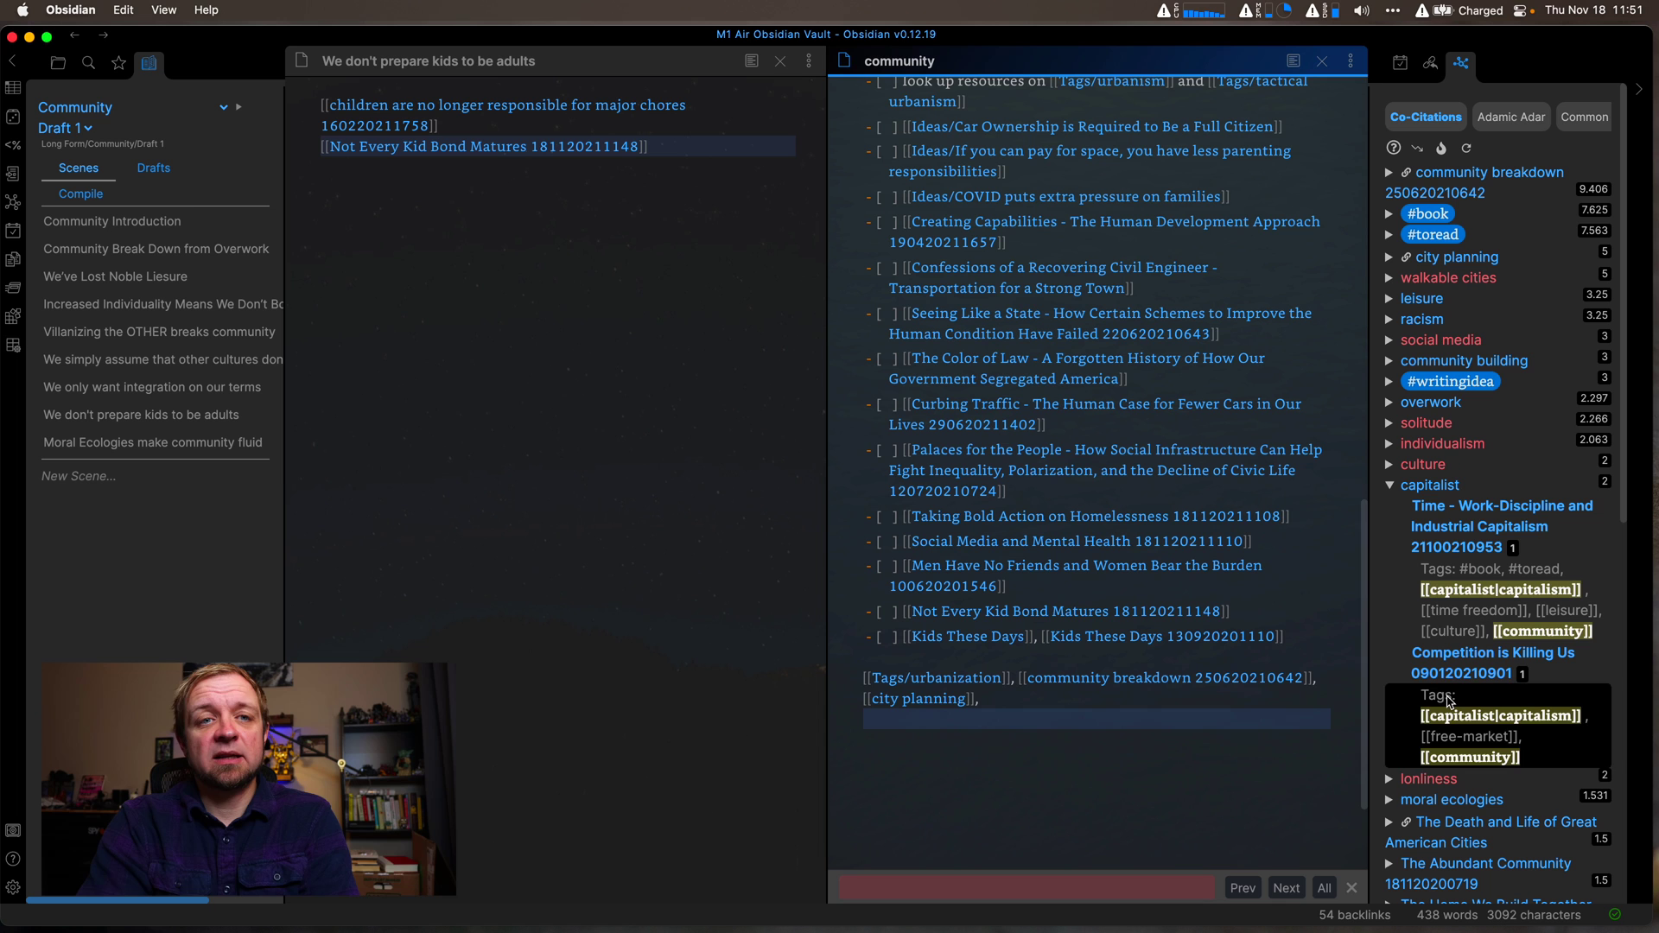
left_click(1288, 636)
key("super+f")
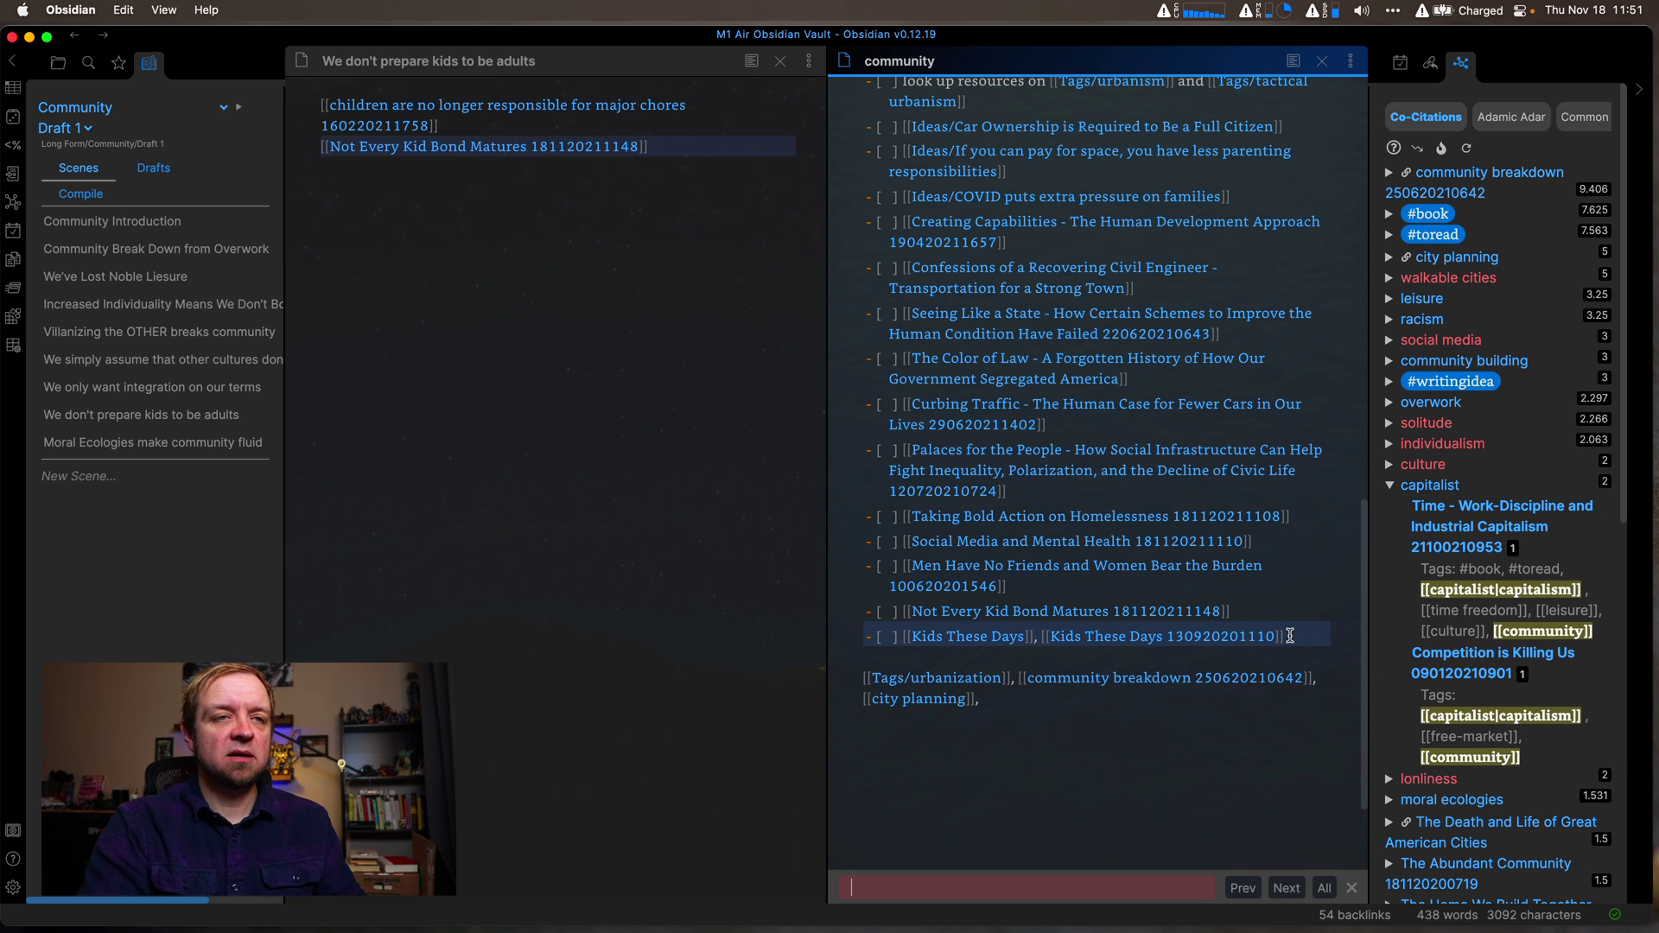
type("competi")
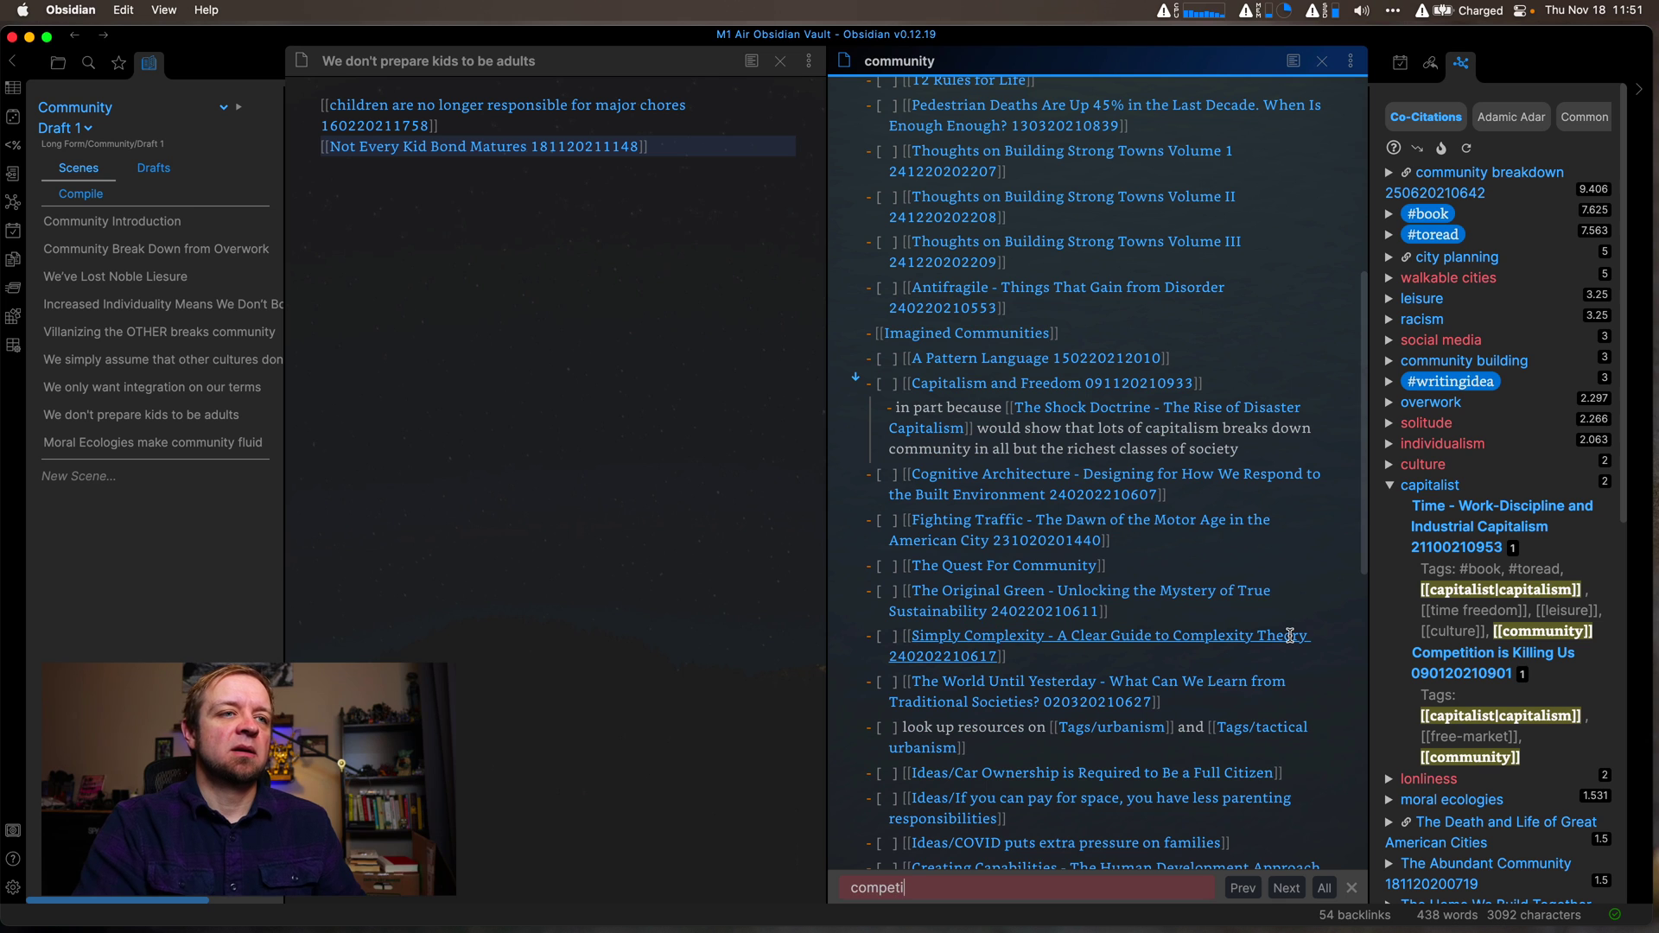
left_click(1272, 375)
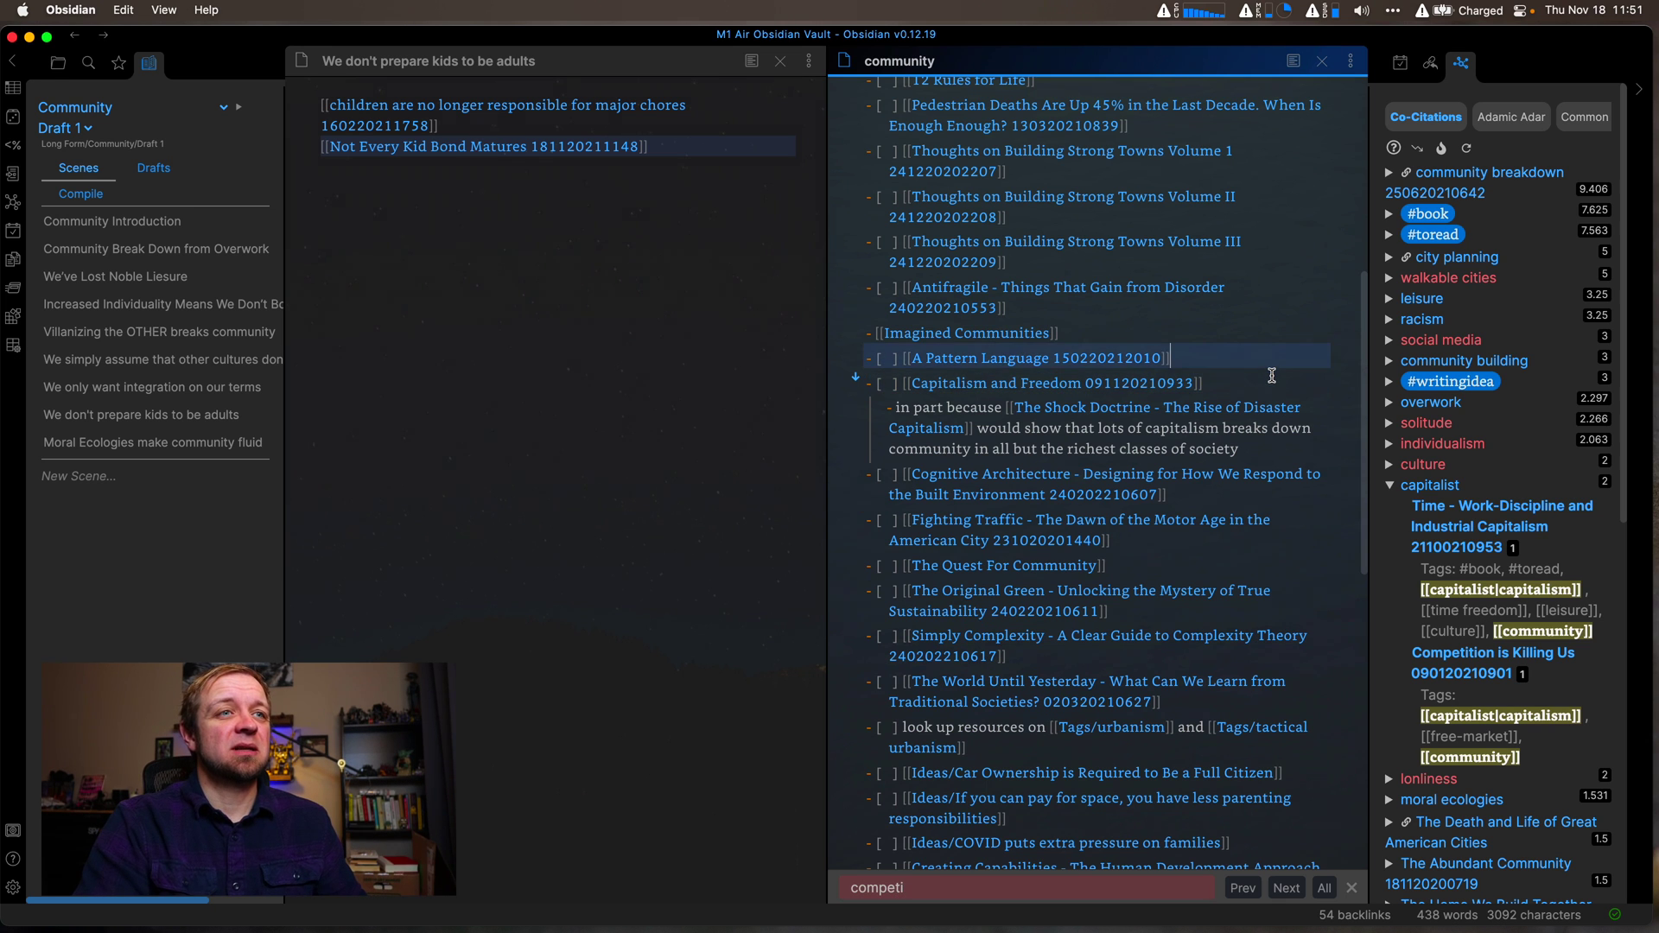
Step: Add checklist links to Competition is Killing Us and Time - Work-Discipline and Industrial Capitalism
key("super+shift+Return")
type("[[Competition")
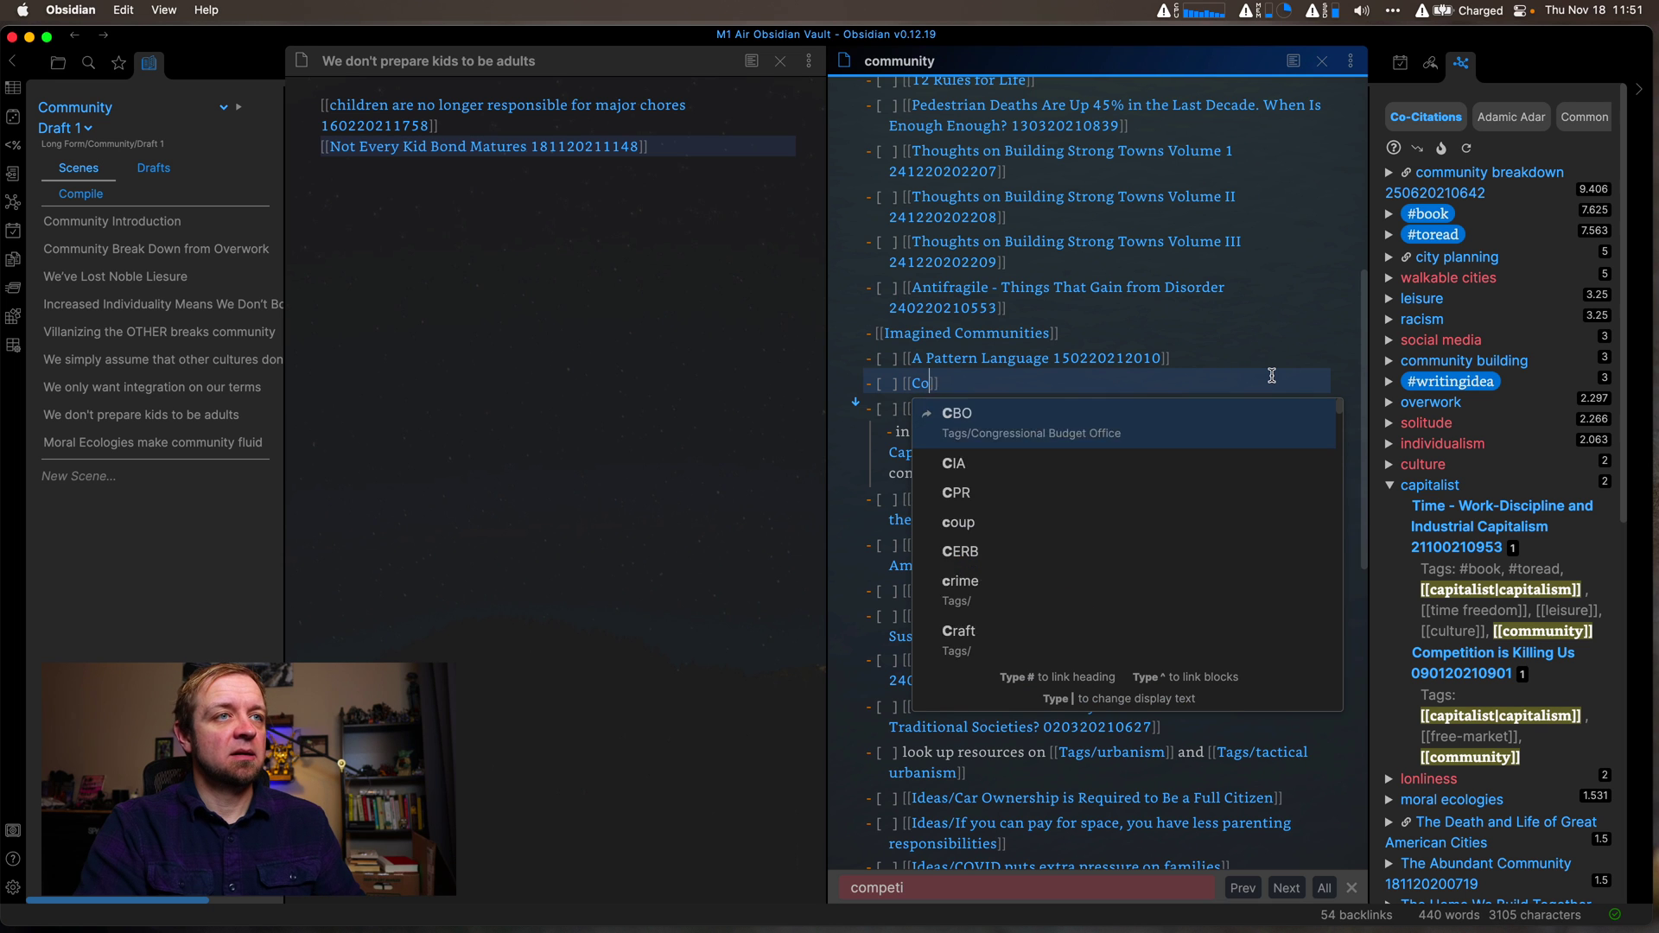
key("Return")
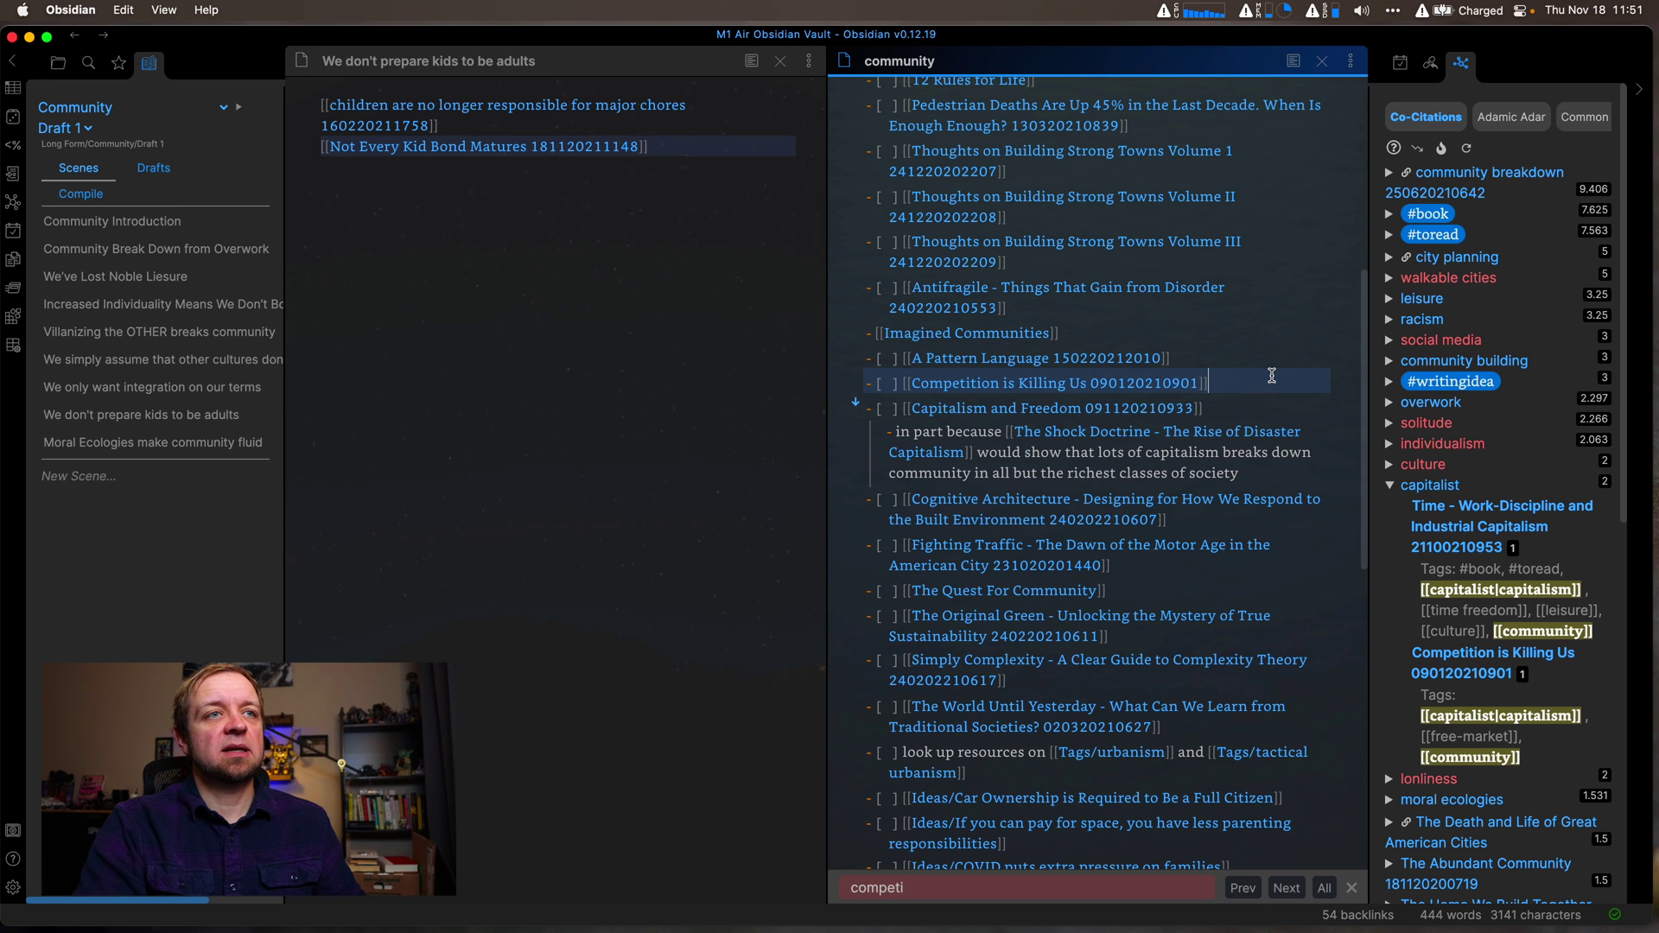
key("Return")
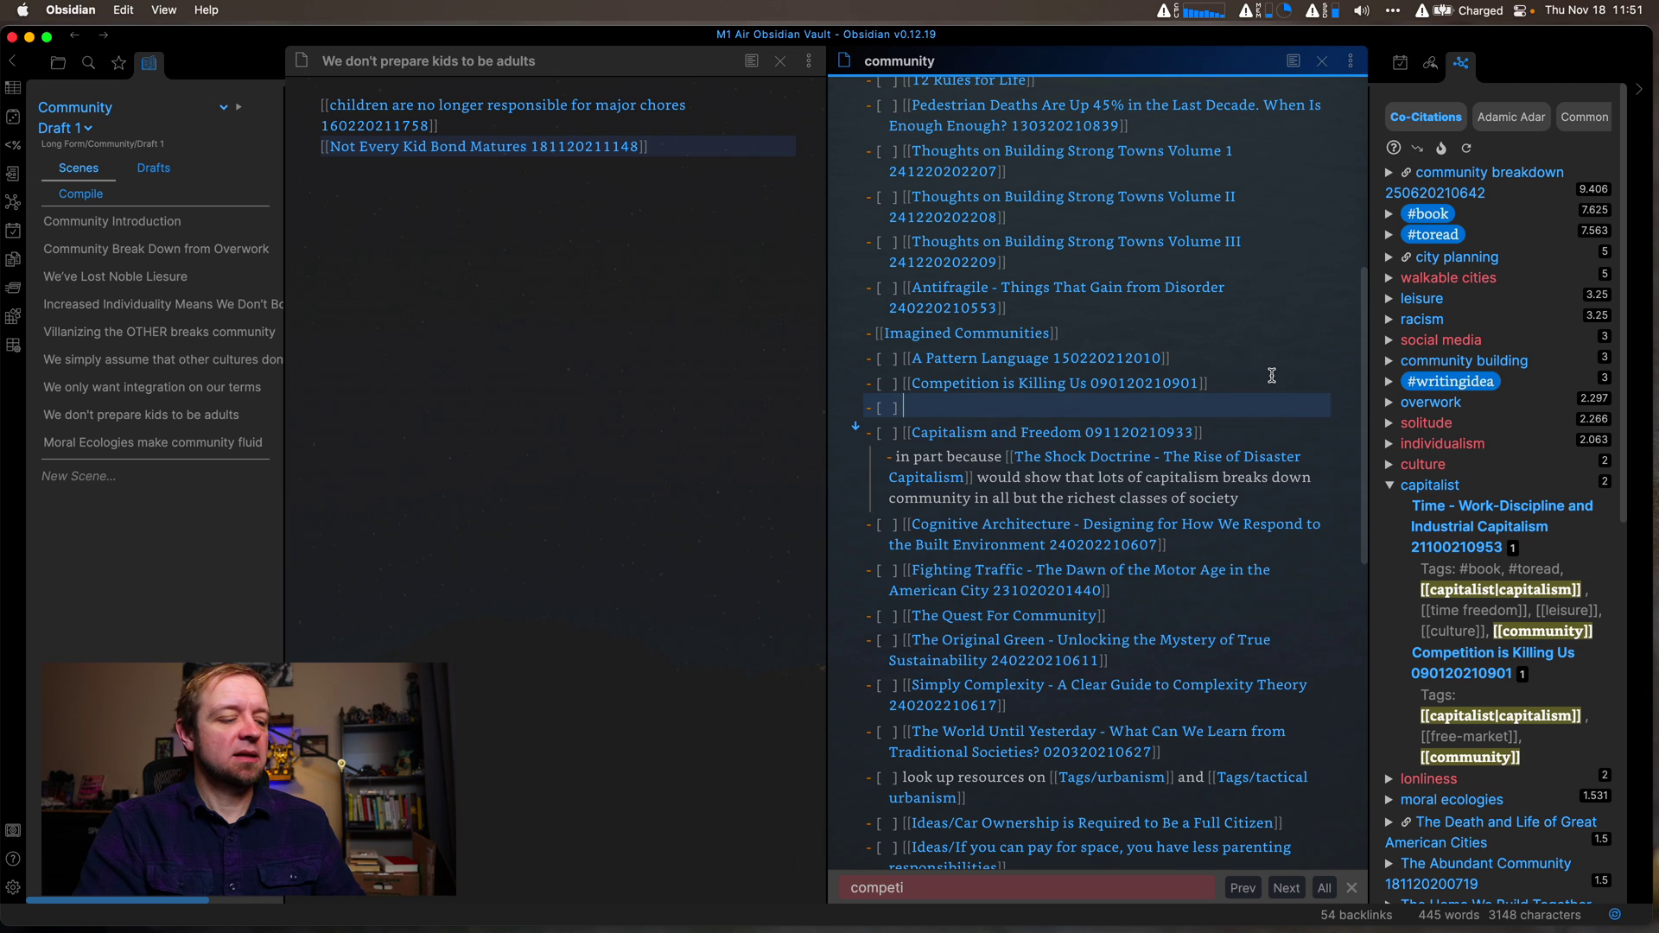
type("[[Time -")
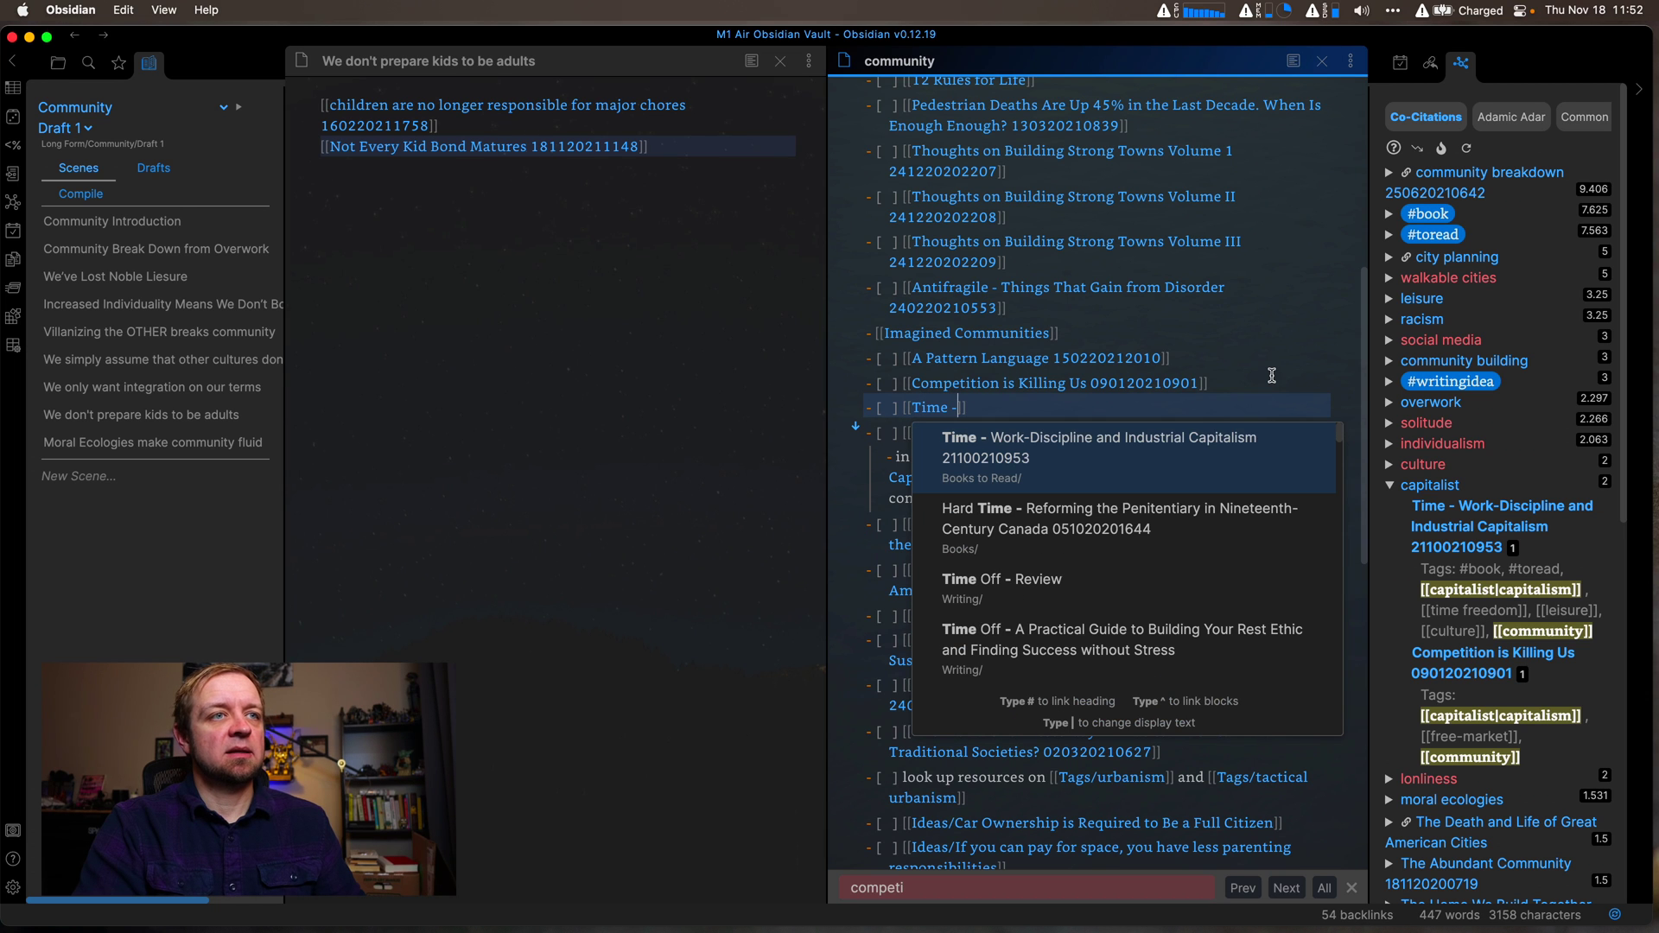
key("Return")
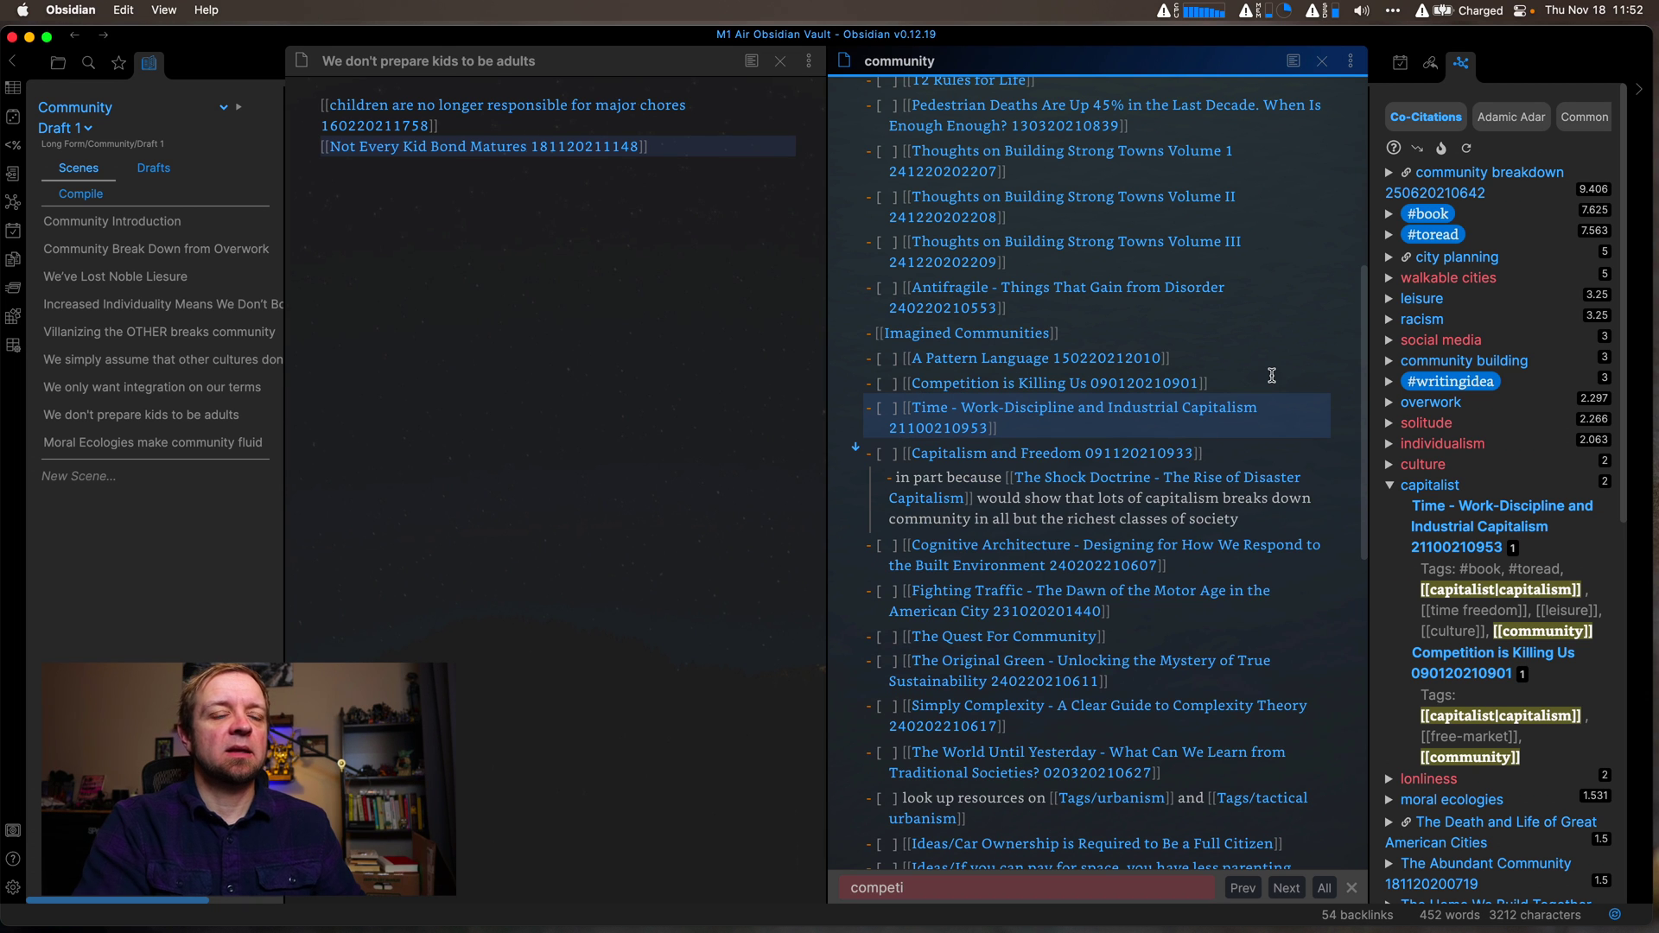
Step: Discard a half-typed hard time link and switch co-citations from capitalist to culture
key("Return")
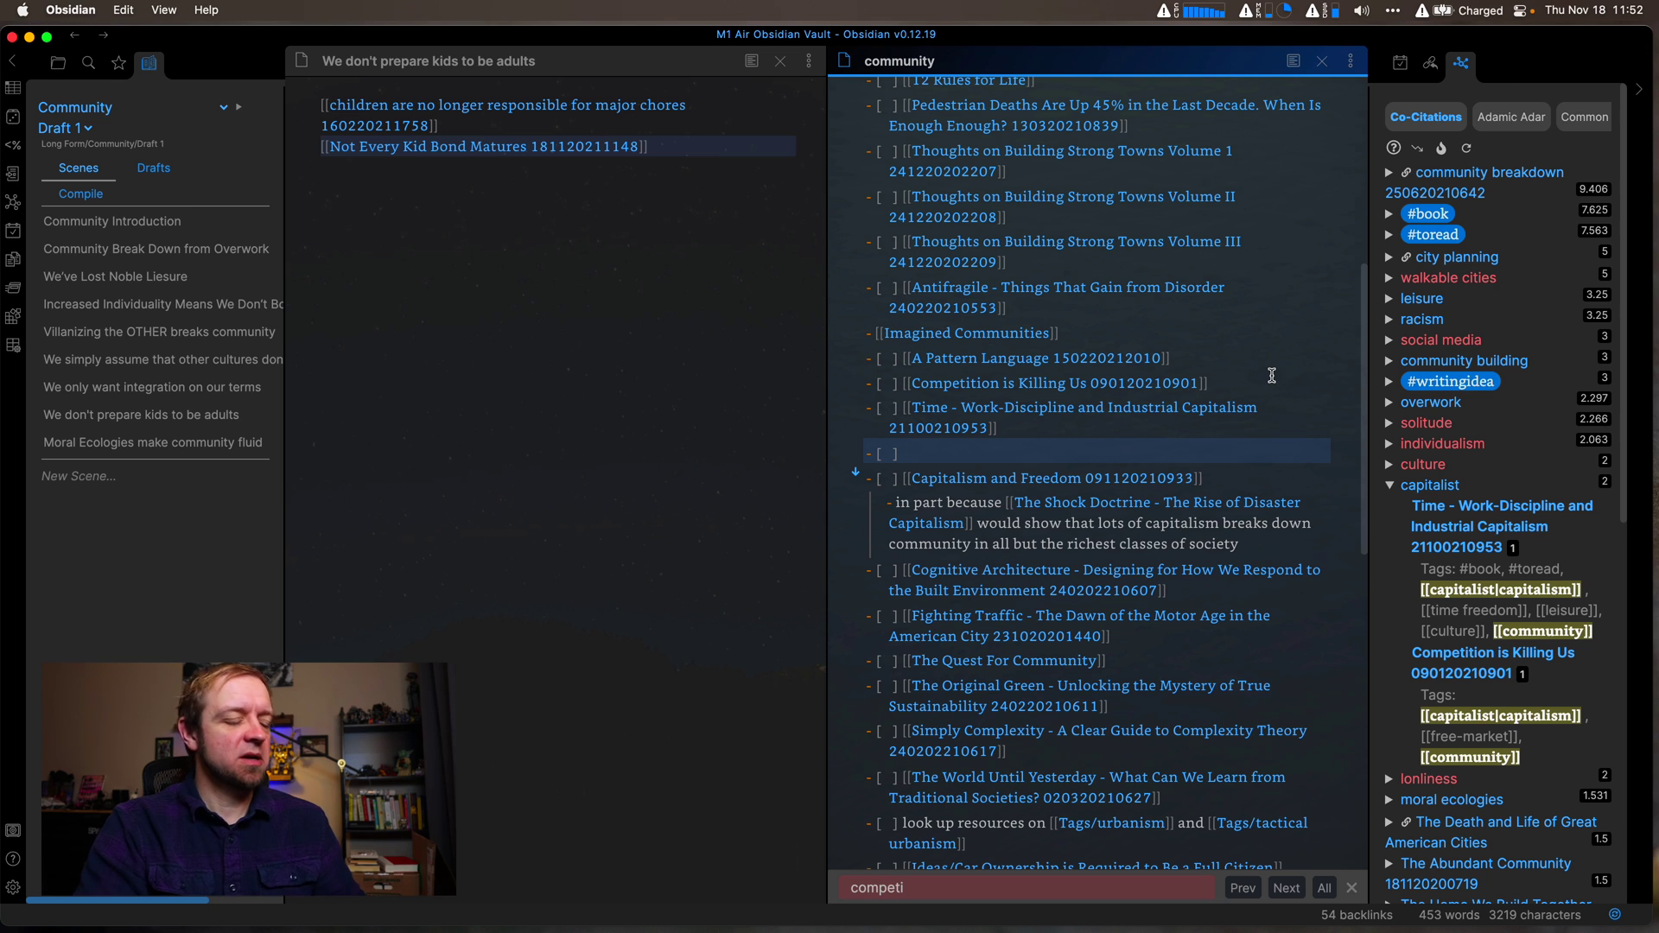
type("[[hard tim")
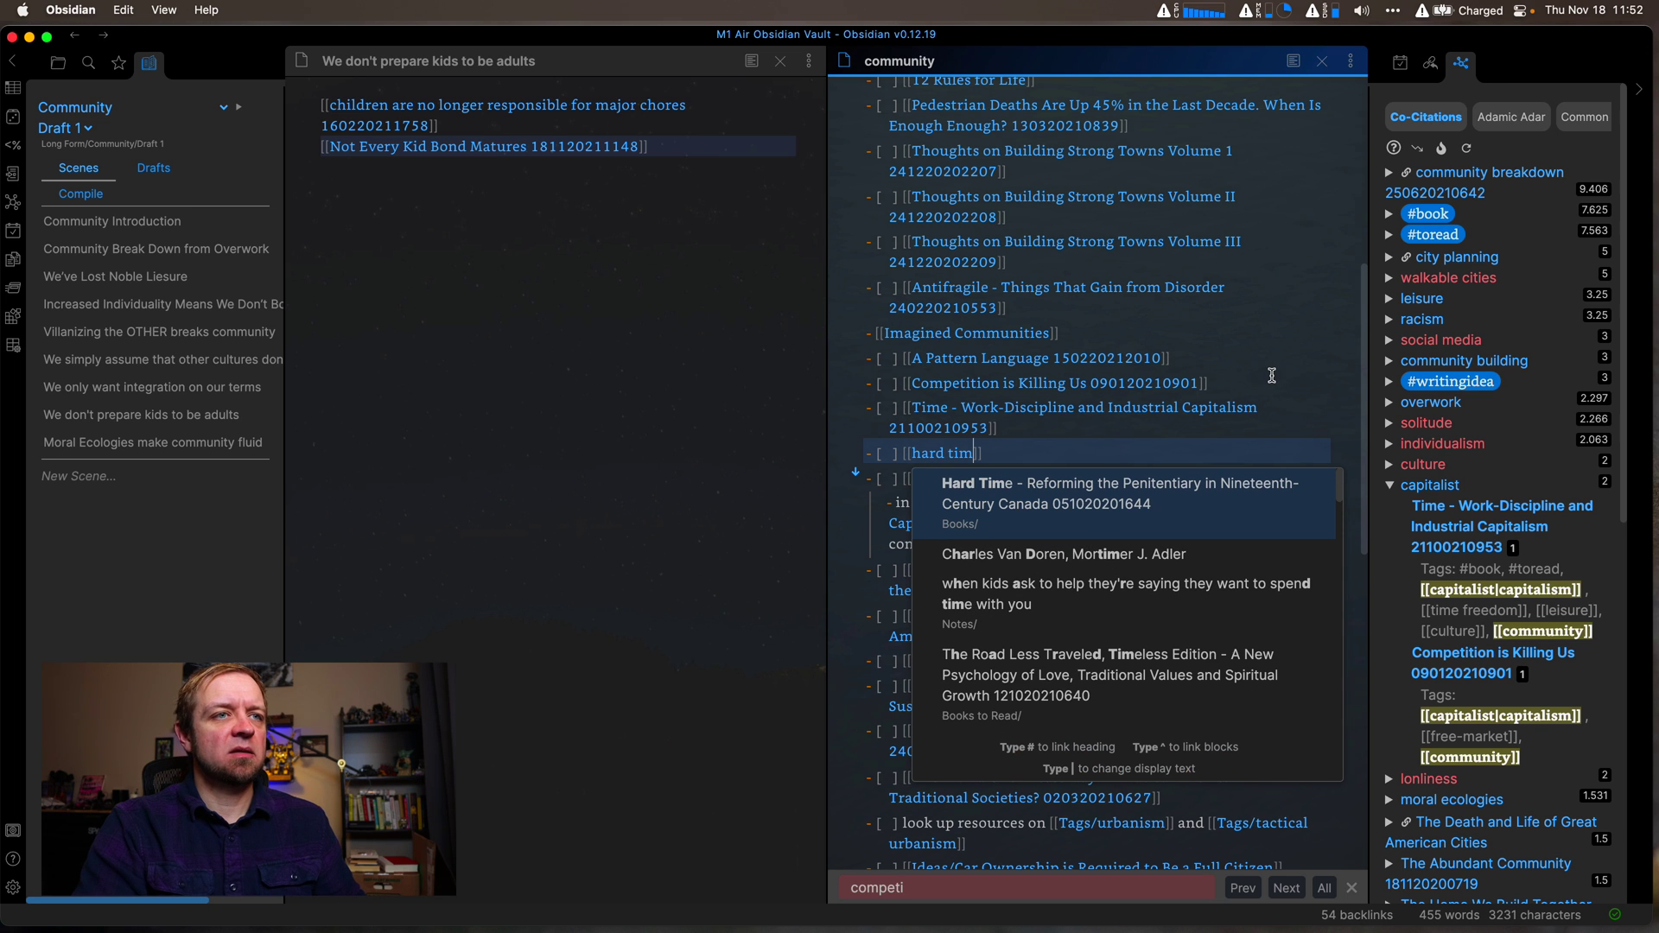
key("BackSpace")
key("BackSpace")
key("BackSpace")
key("BackSpace")
key("BackSpace")
key("BackSpace")
key("BackSpace")
key("BackSpace")
key("BackSpace")
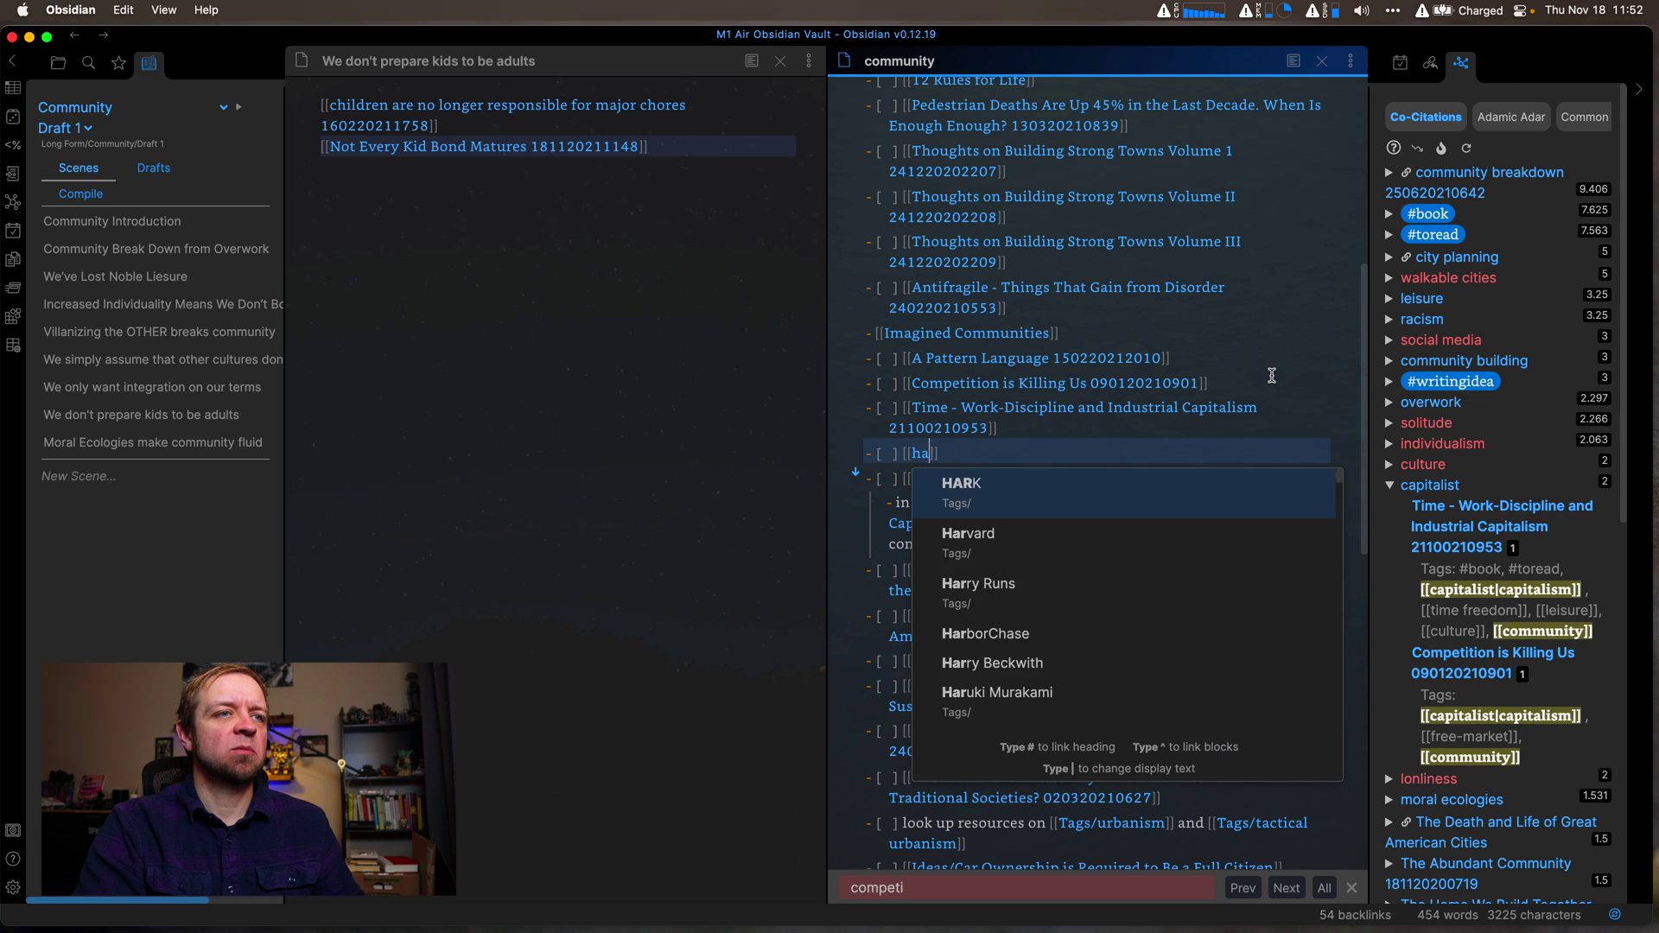
key("BackSpace")
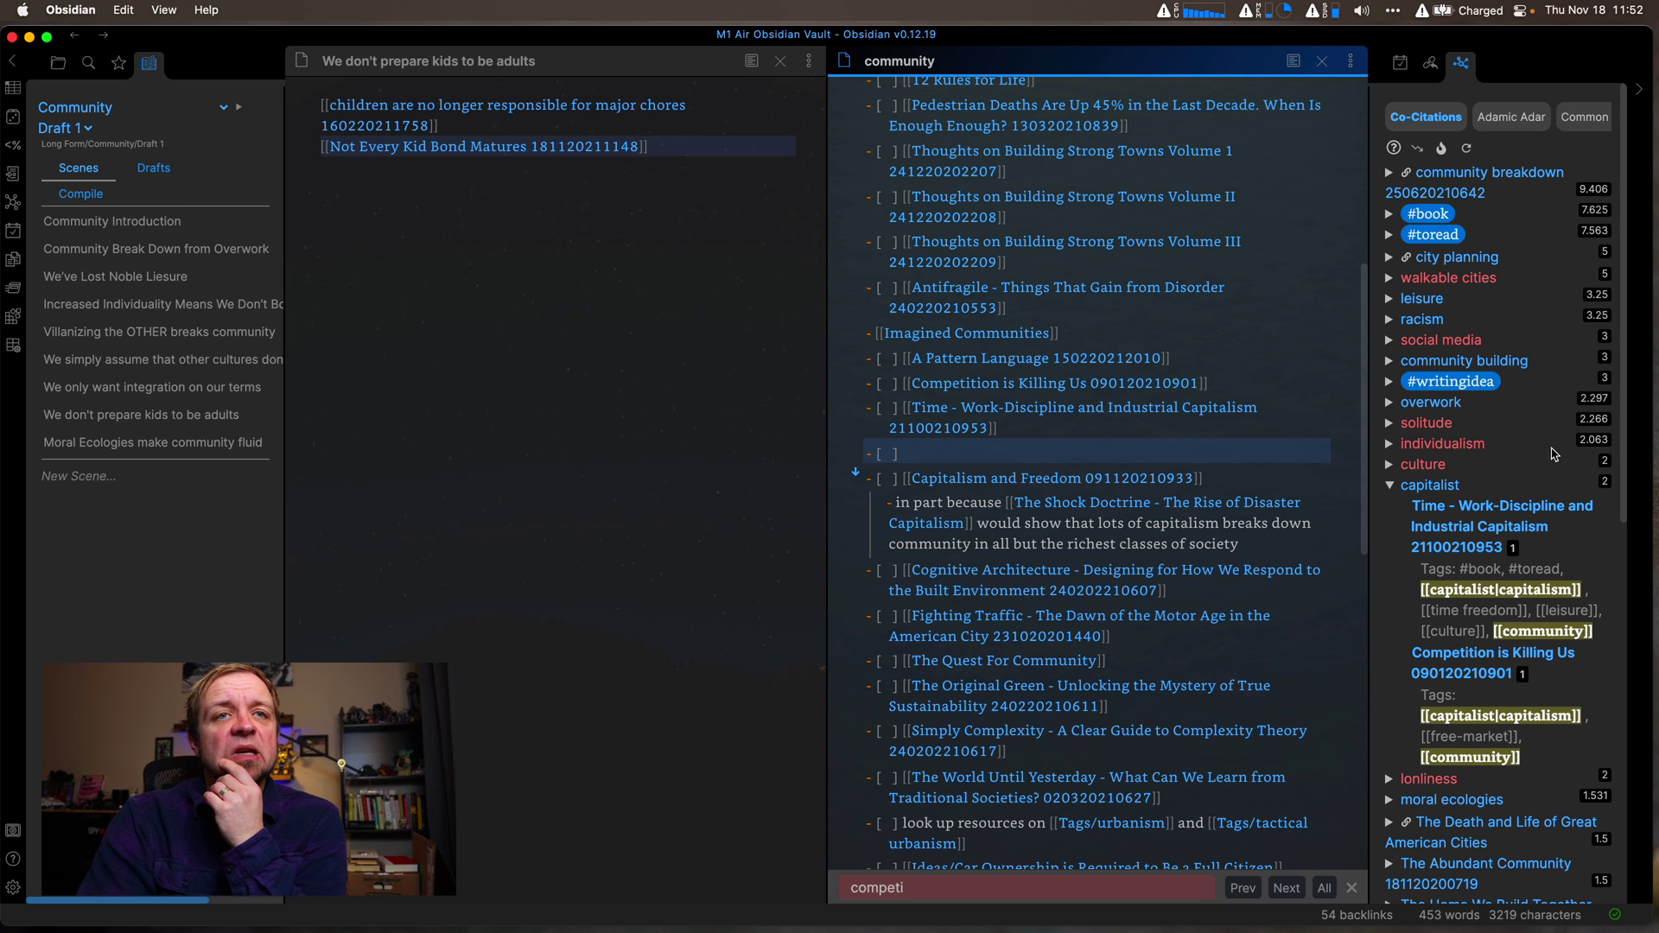
left_click(1389, 485)
left_click(1389, 465)
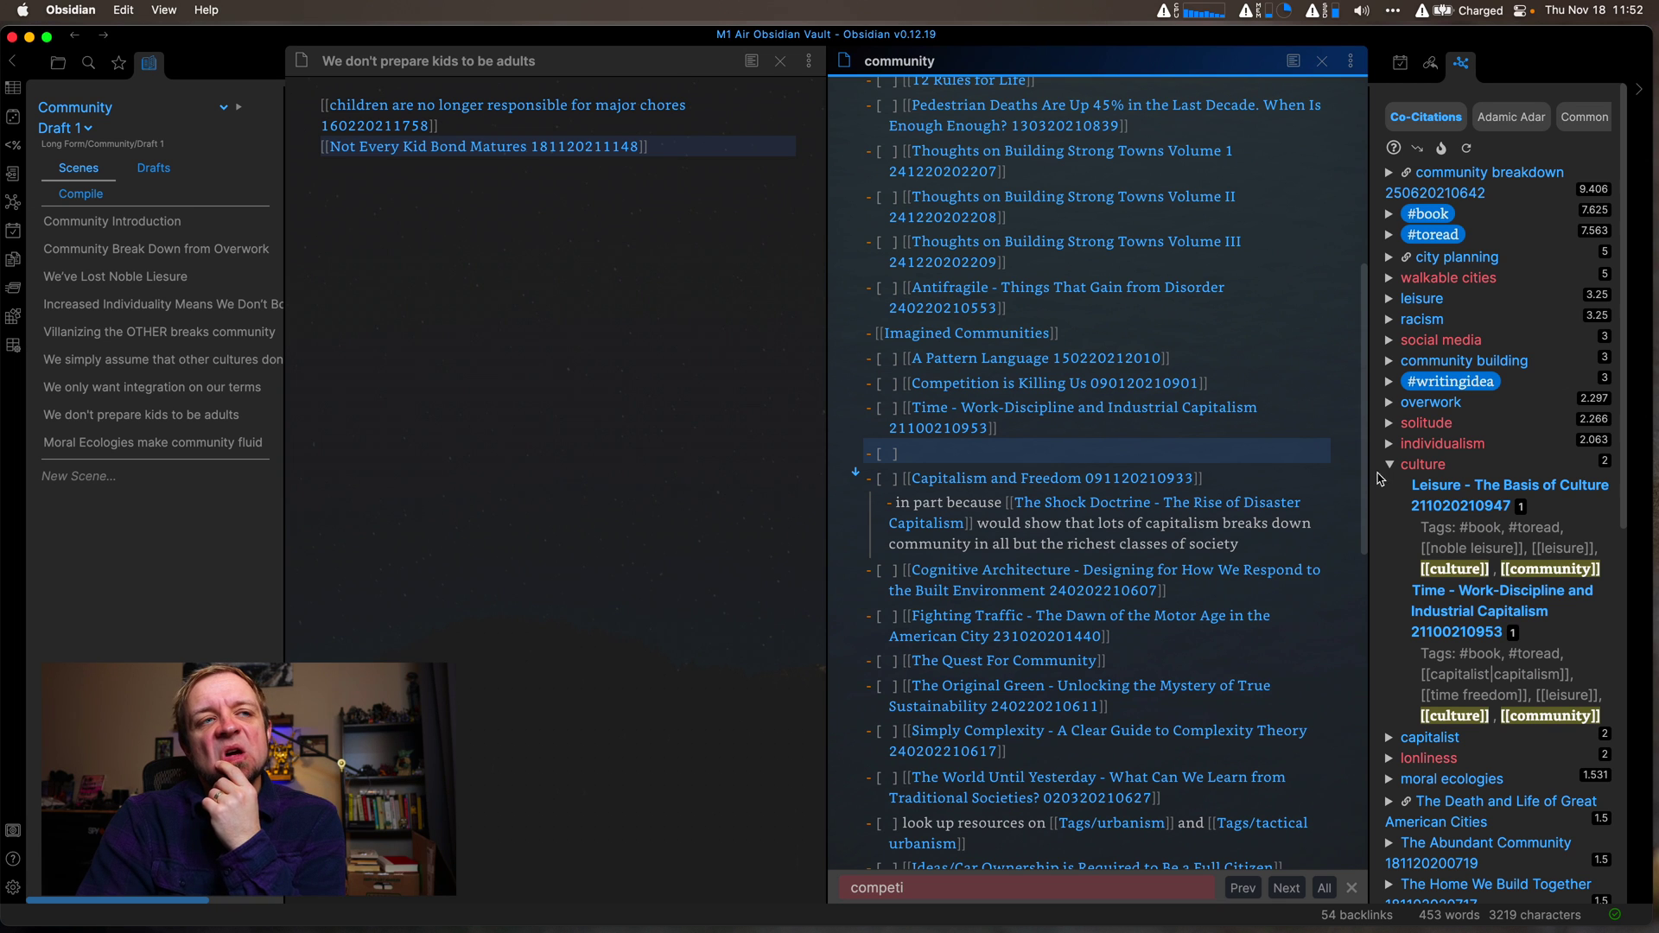
Step: Add checklist links to Leisure - The Basis of Culture and The 9-5 wants your leisure time
type("[[Lei")
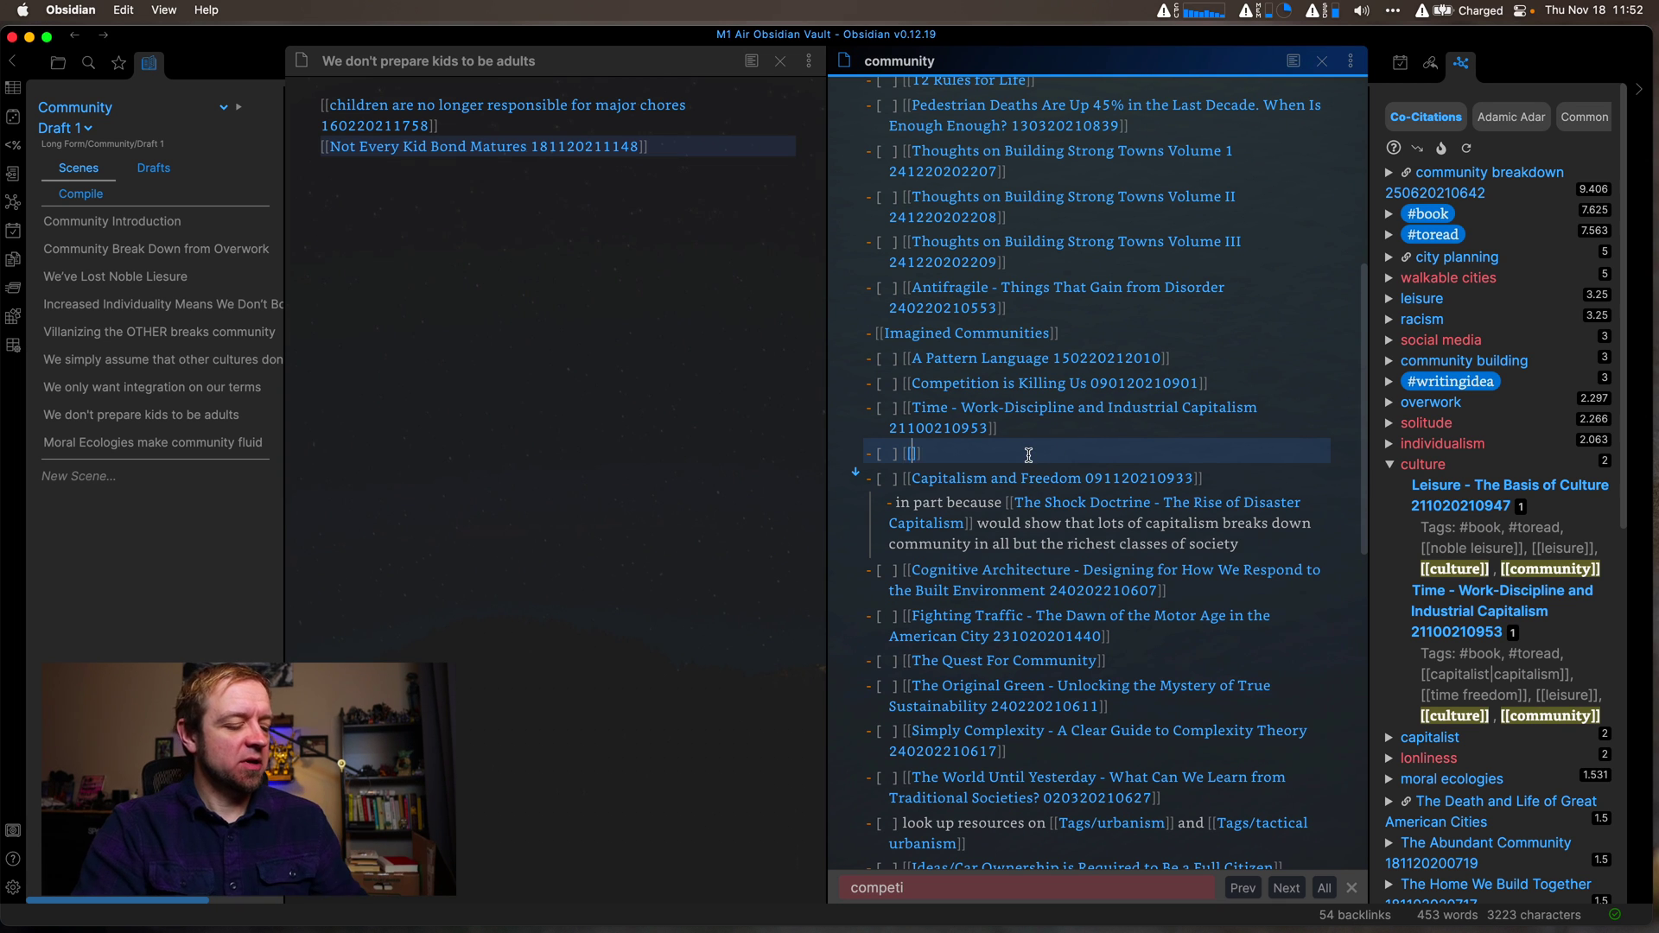
type("sure")
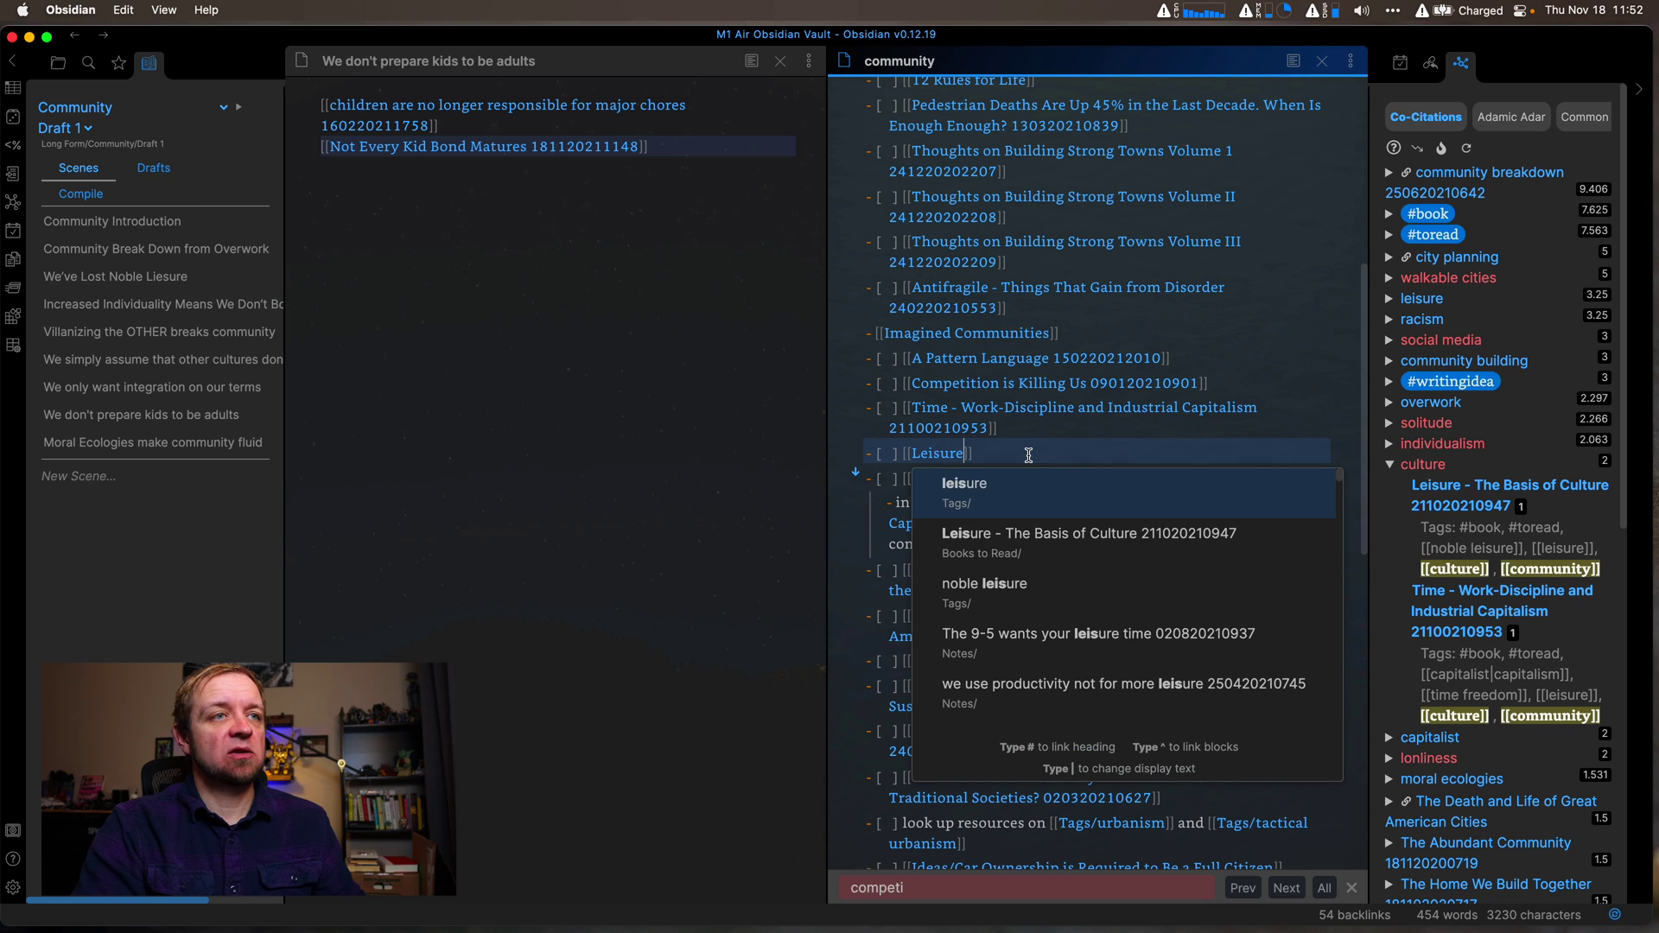
key("Down")
key("Return")
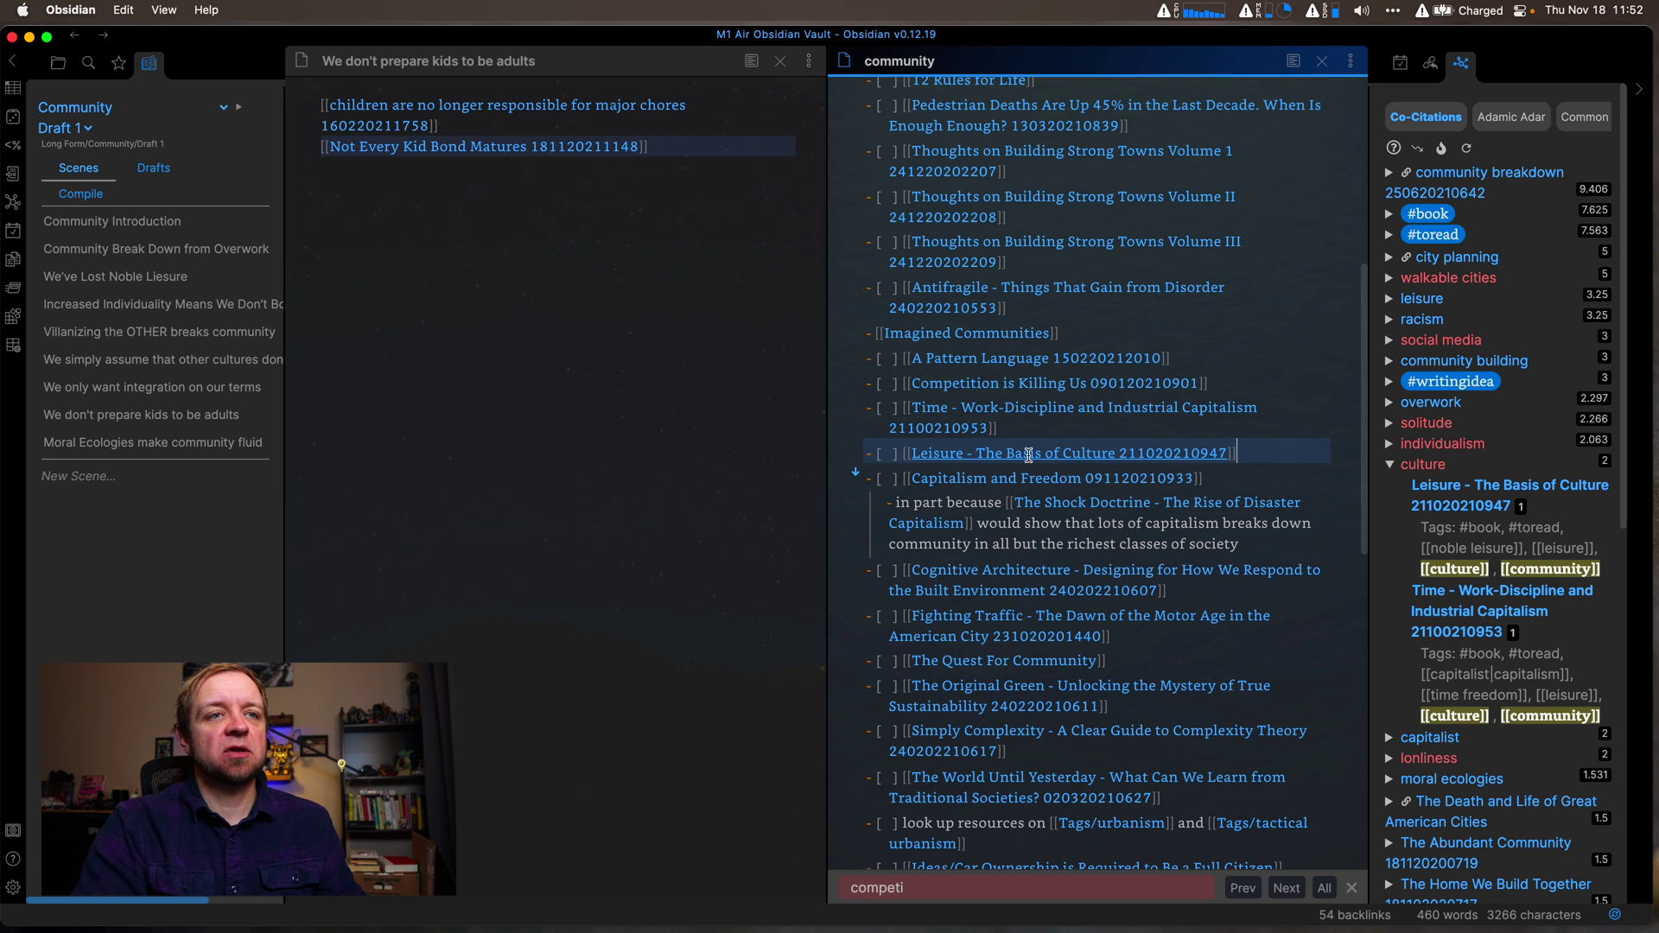
key("Return")
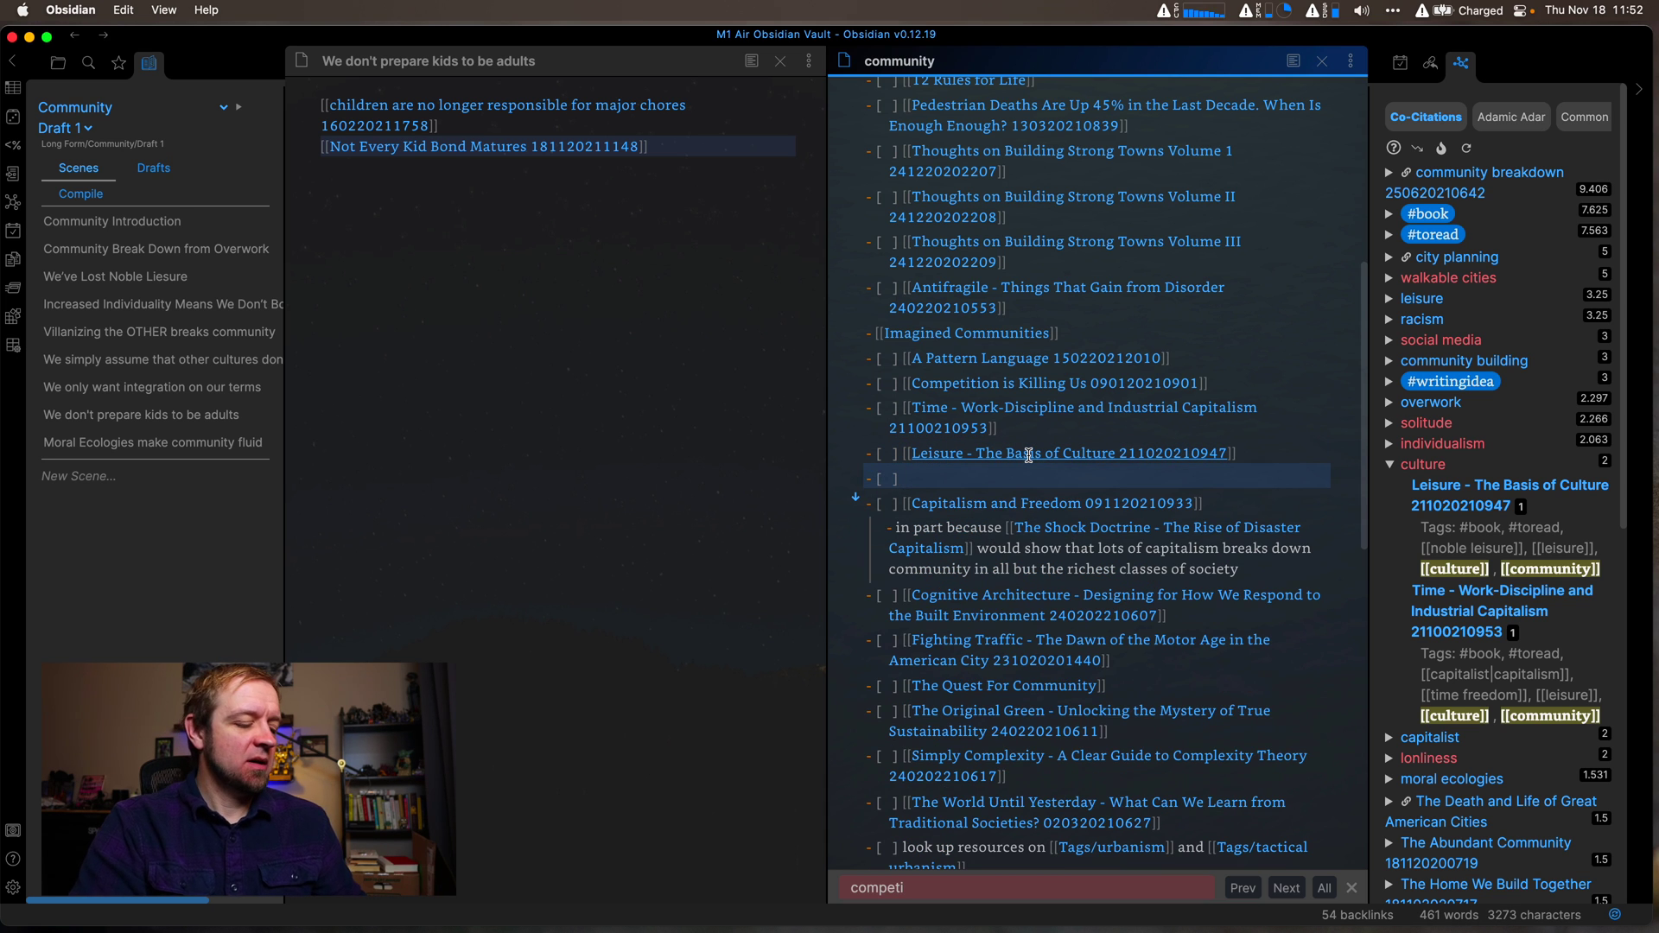
type("[[leisur")
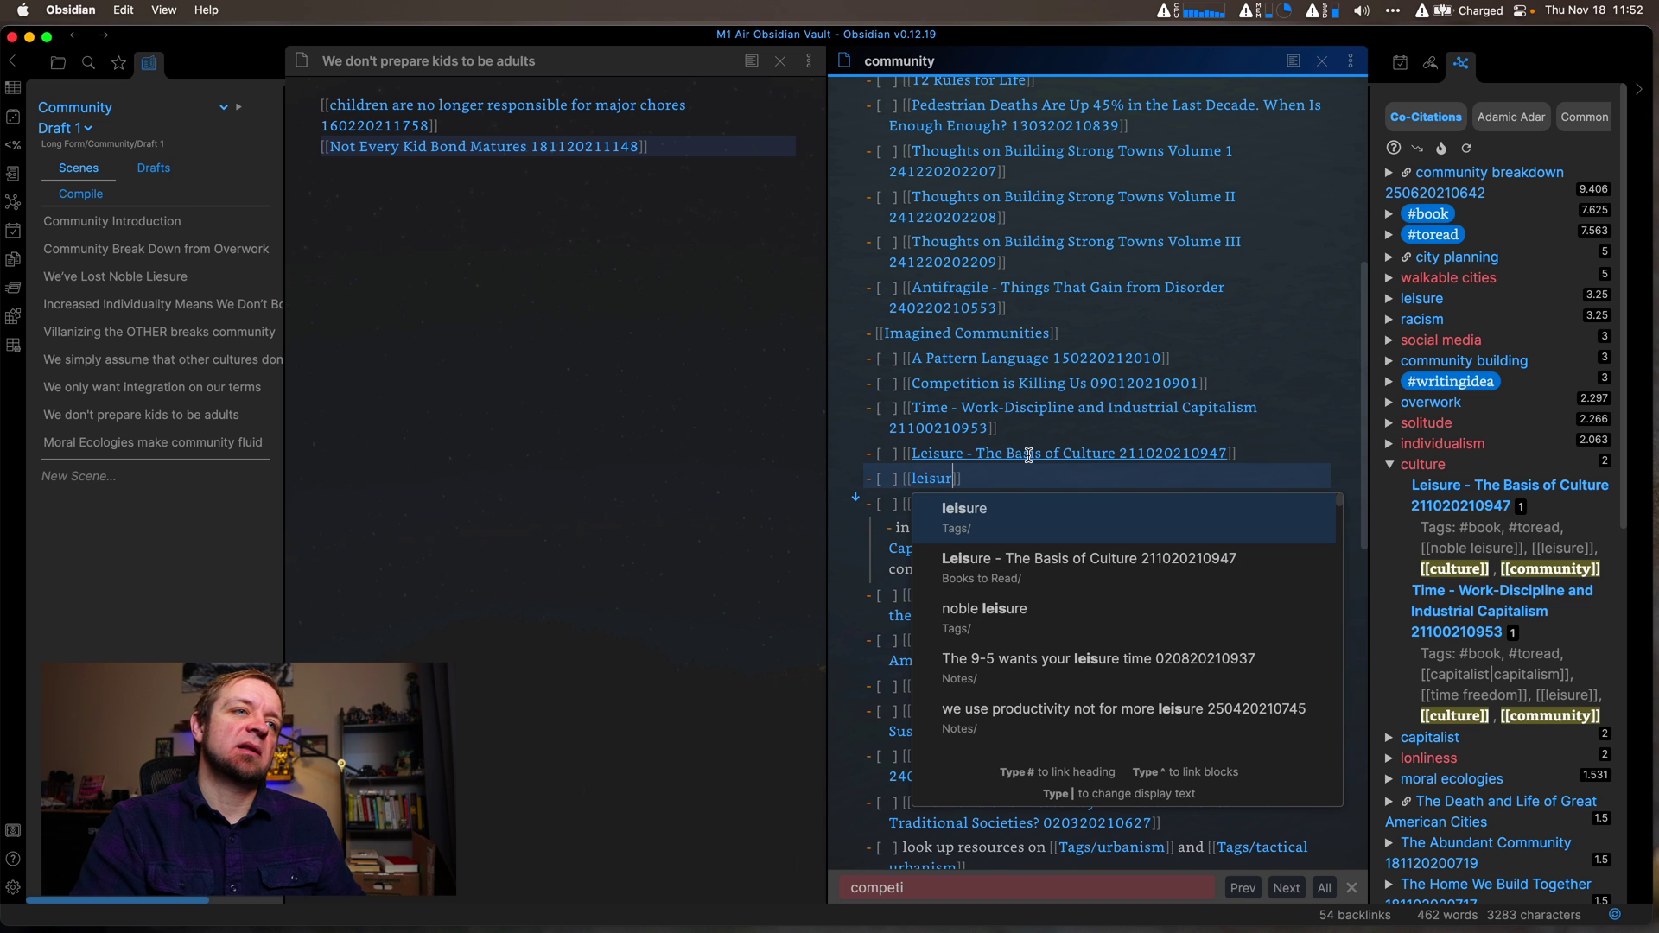
key("Down")
key("Down")
key("Down")
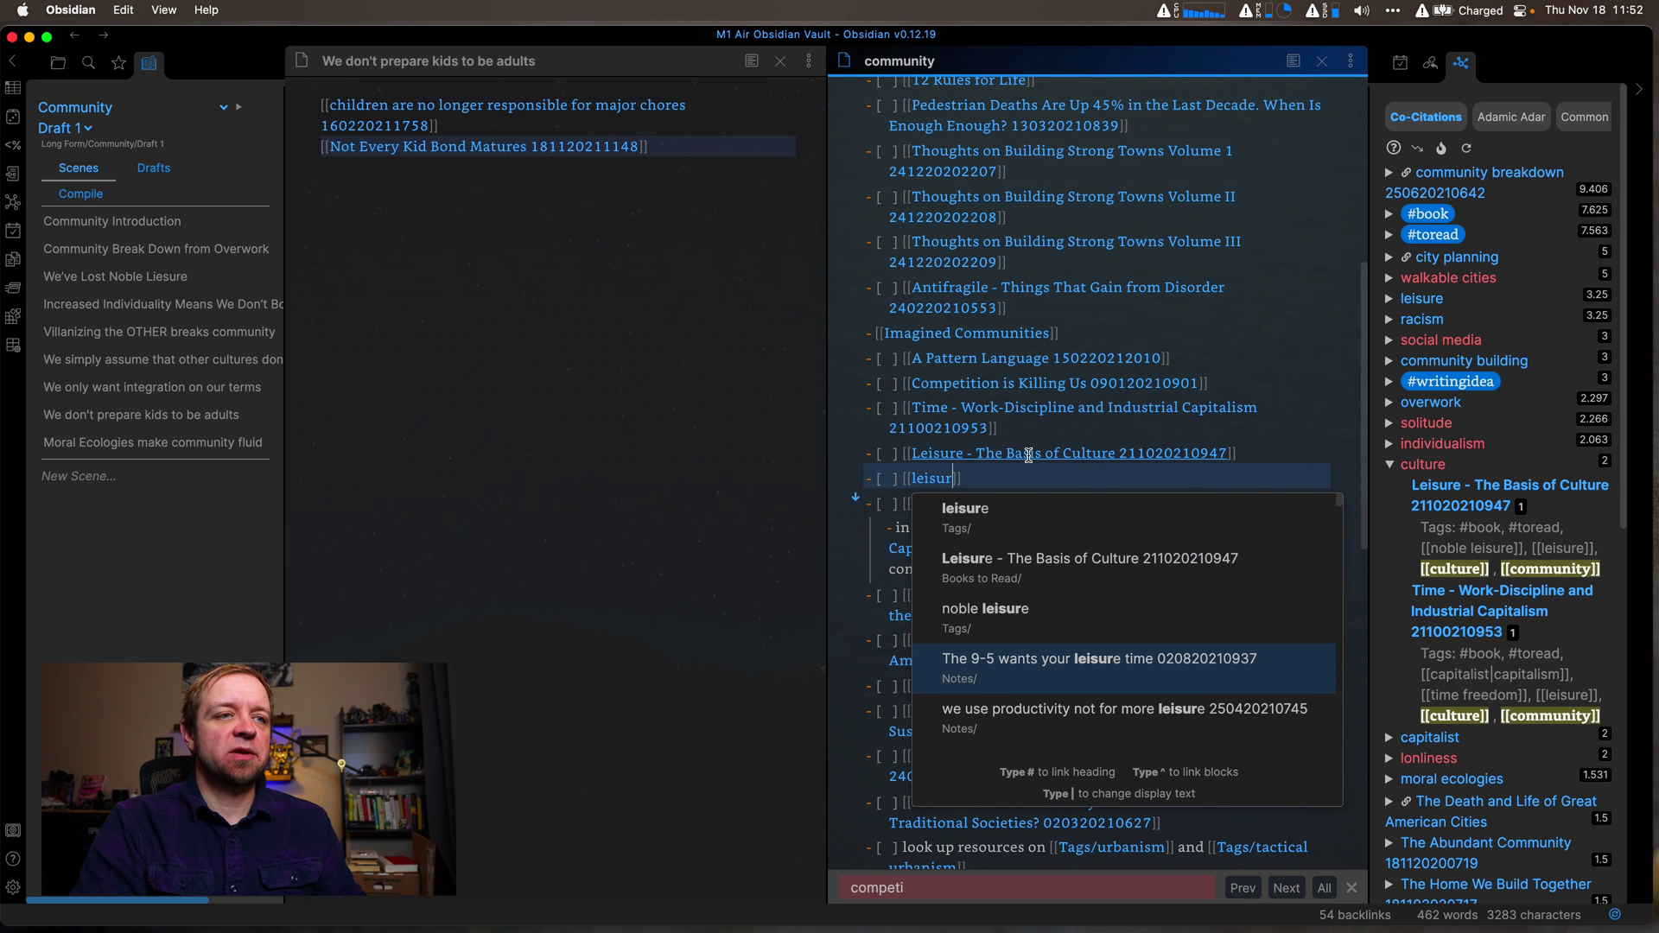
key("Return")
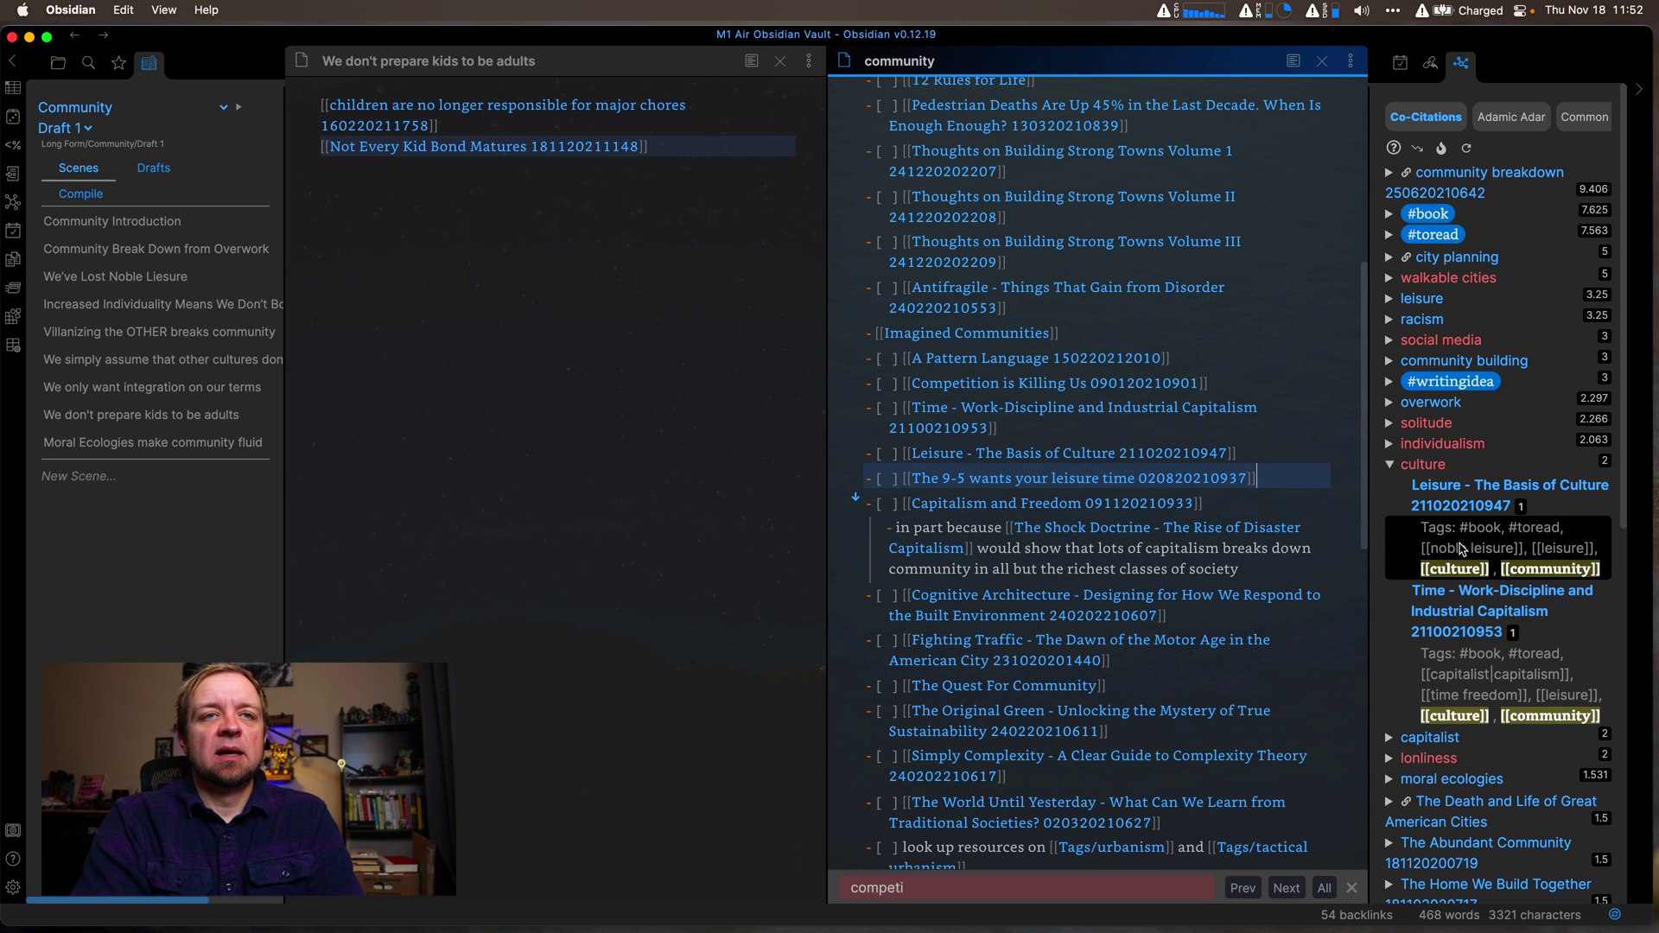
Step: Toggle the culture, individualism and solitude co-citations, leaving solitude expanded
left_click(1391, 464)
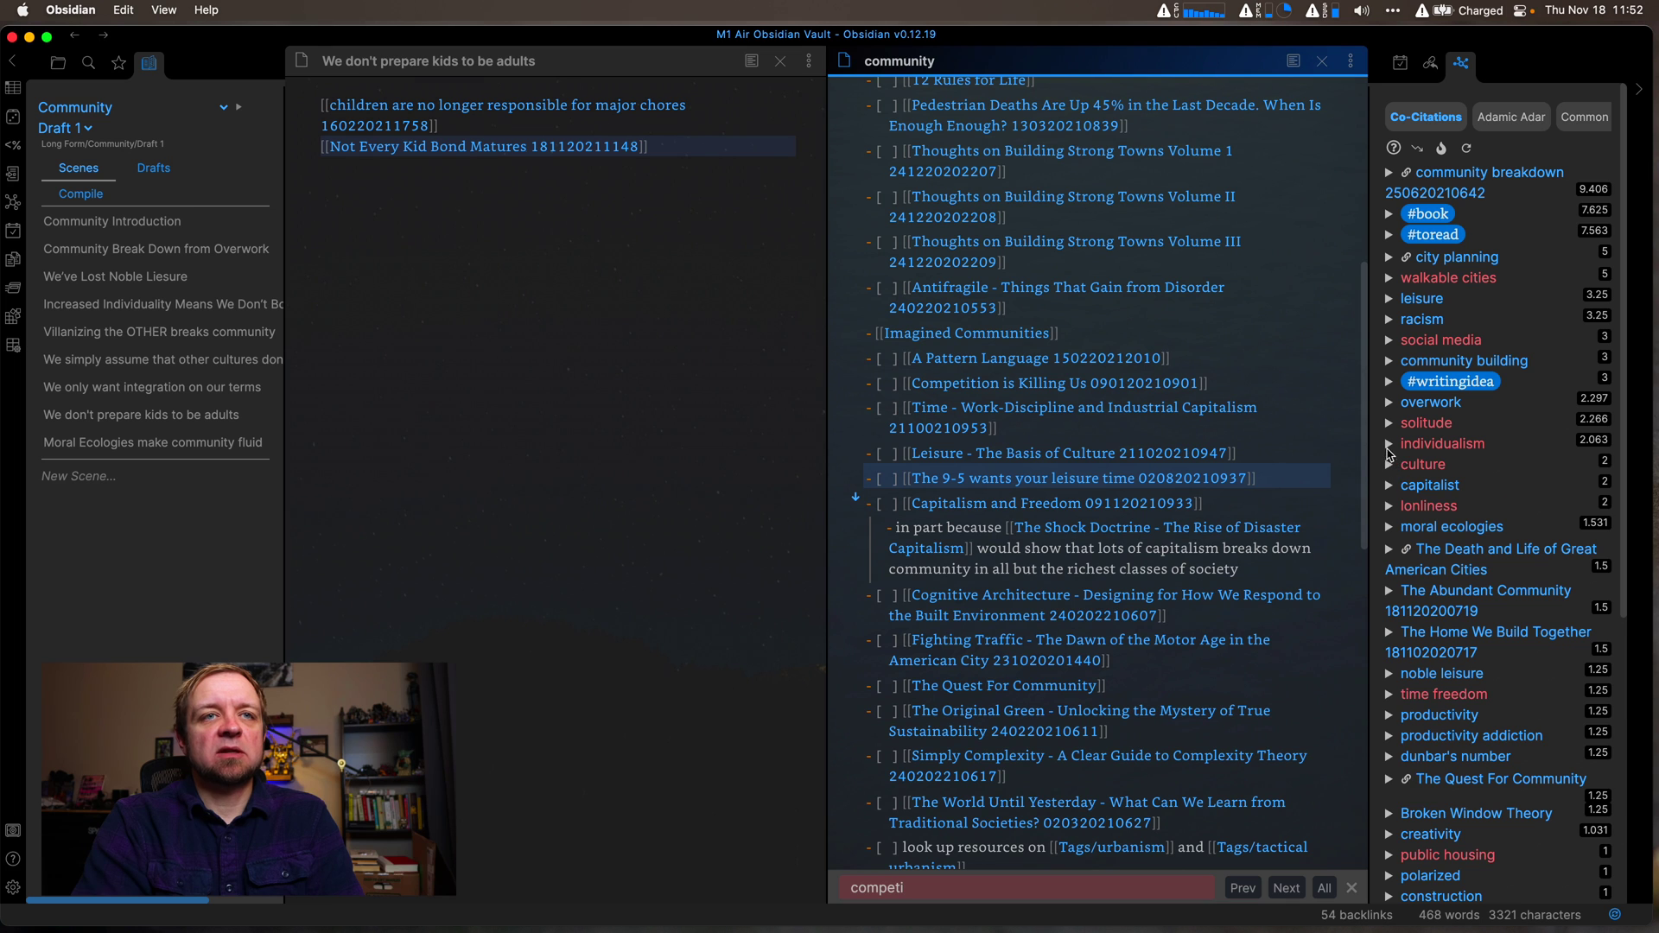
left_click(1389, 445)
left_click(1390, 445)
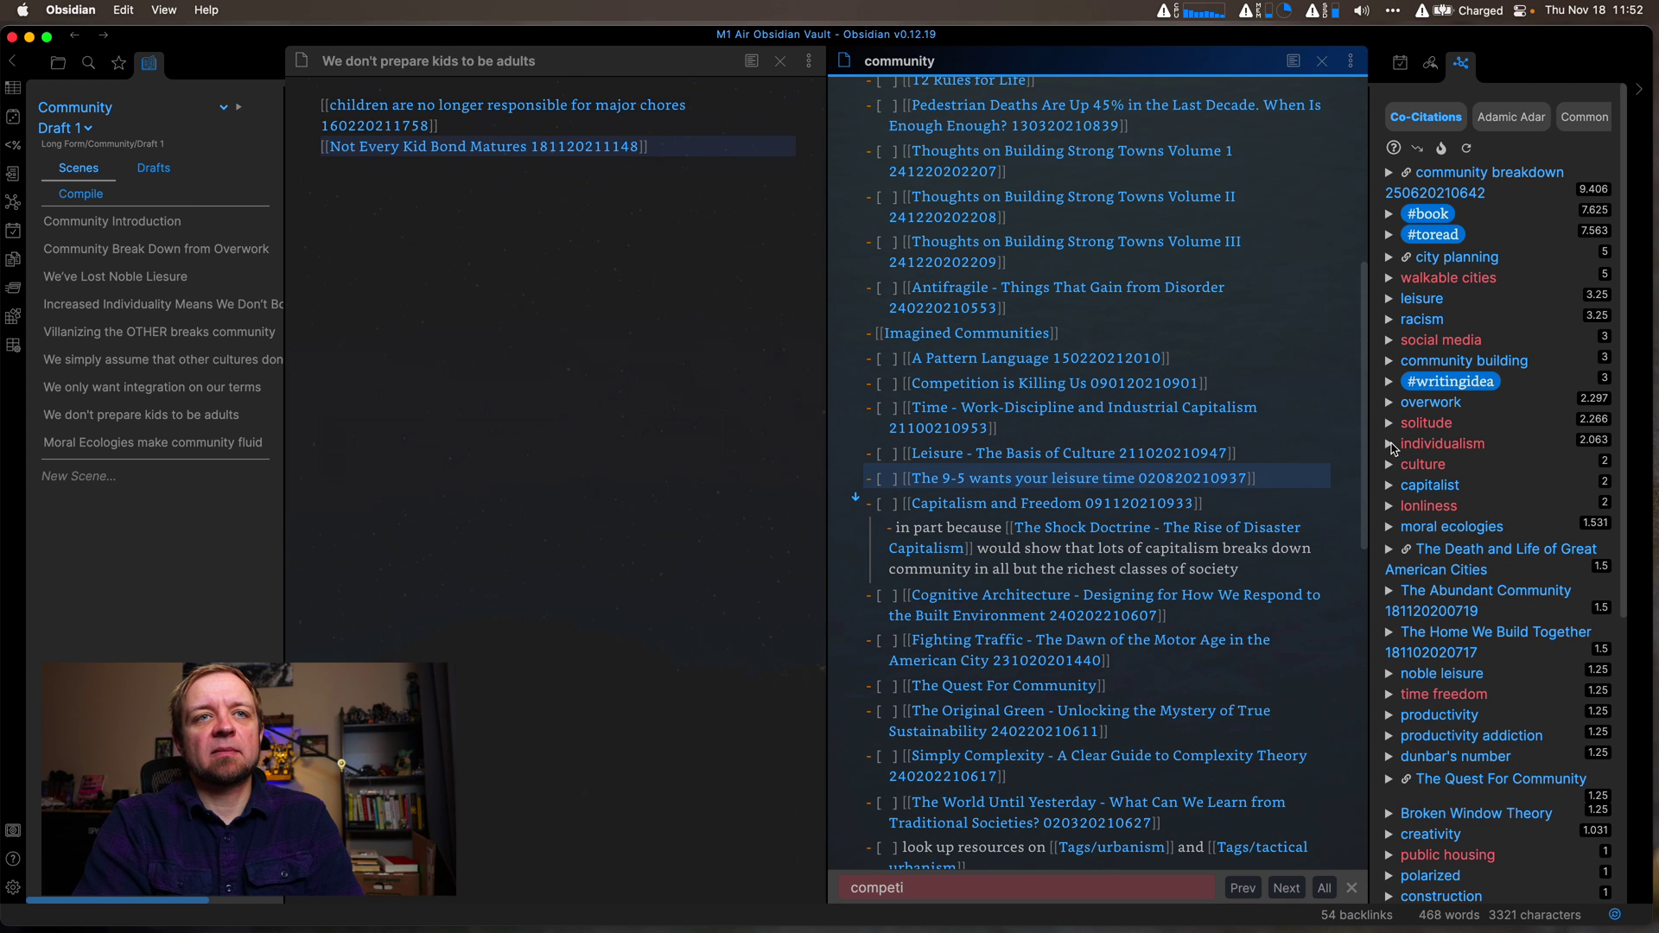
left_click(1391, 433)
left_click(1390, 431)
left_click(1392, 429)
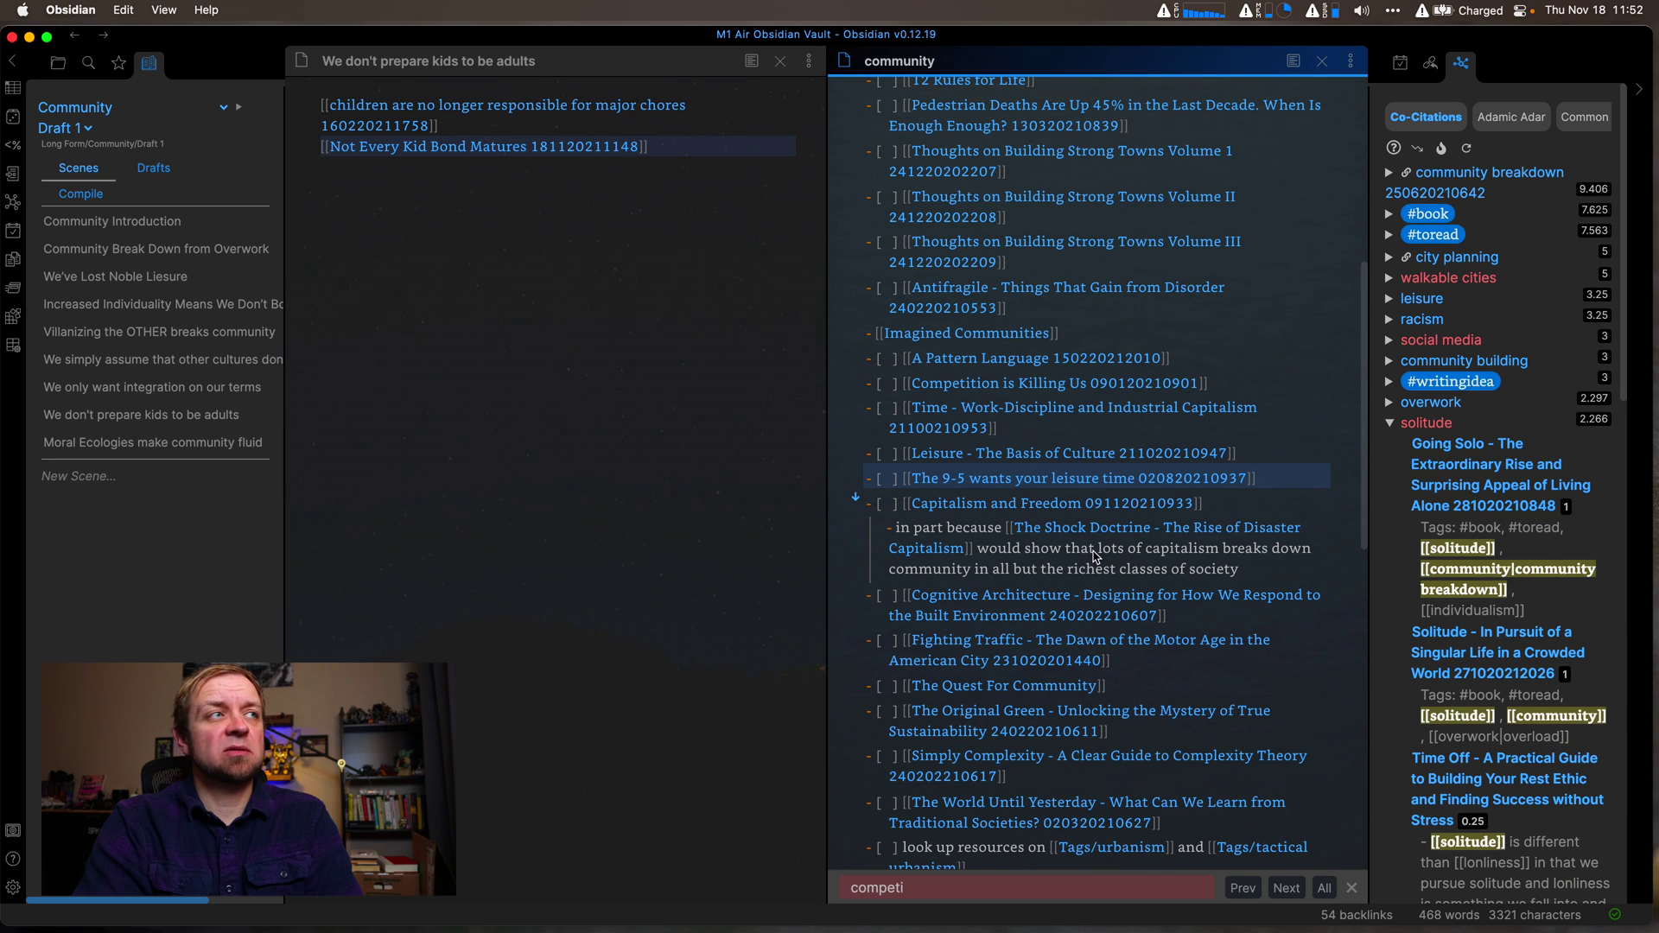
Step: Open the Increased Individuality Means We Don't Bowl scene and expand solitude co-citations for the community note
left_click(470, 459)
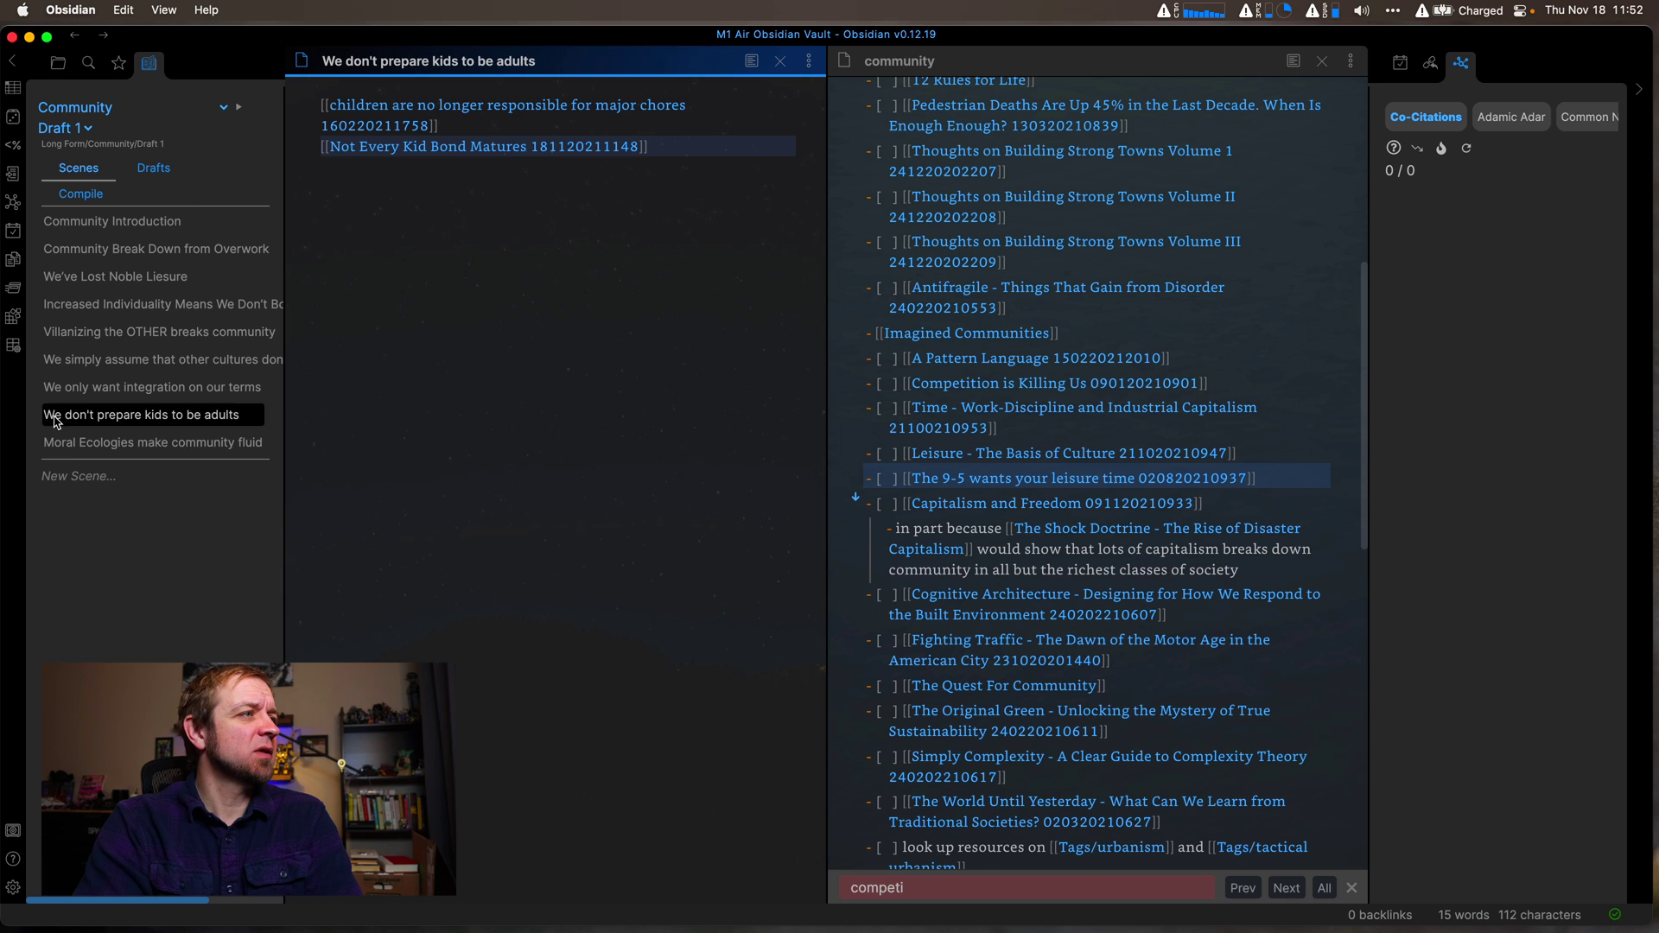
left_click(107, 316)
left_click(562, 280)
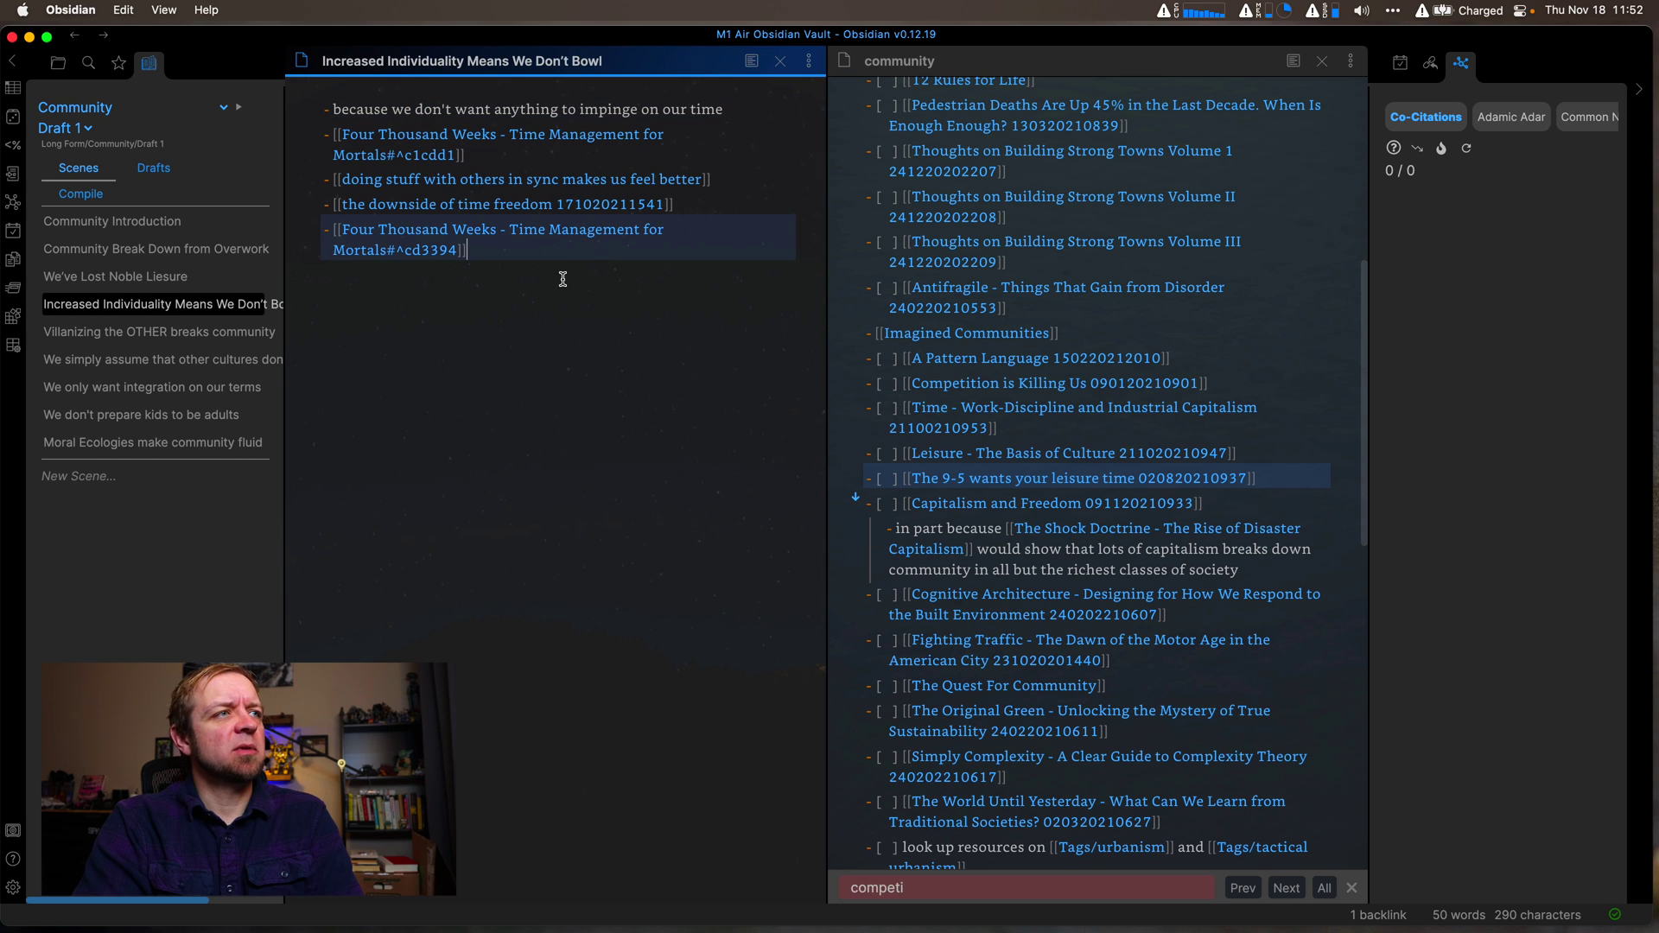
left_click(1282, 330)
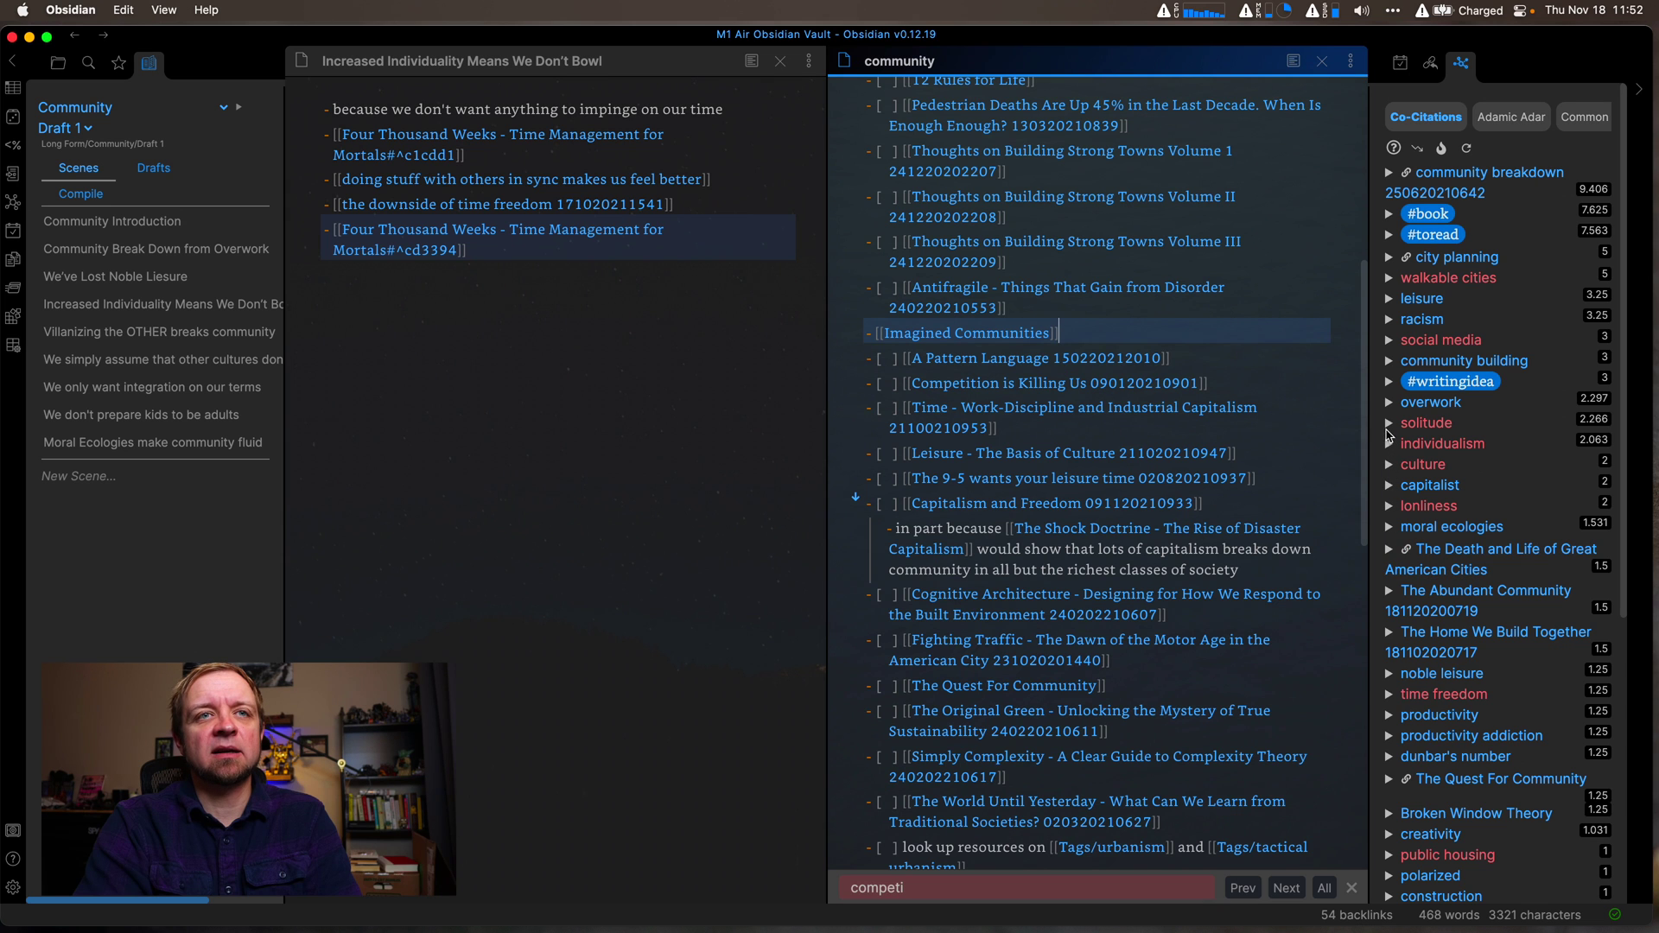
left_click(1389, 423)
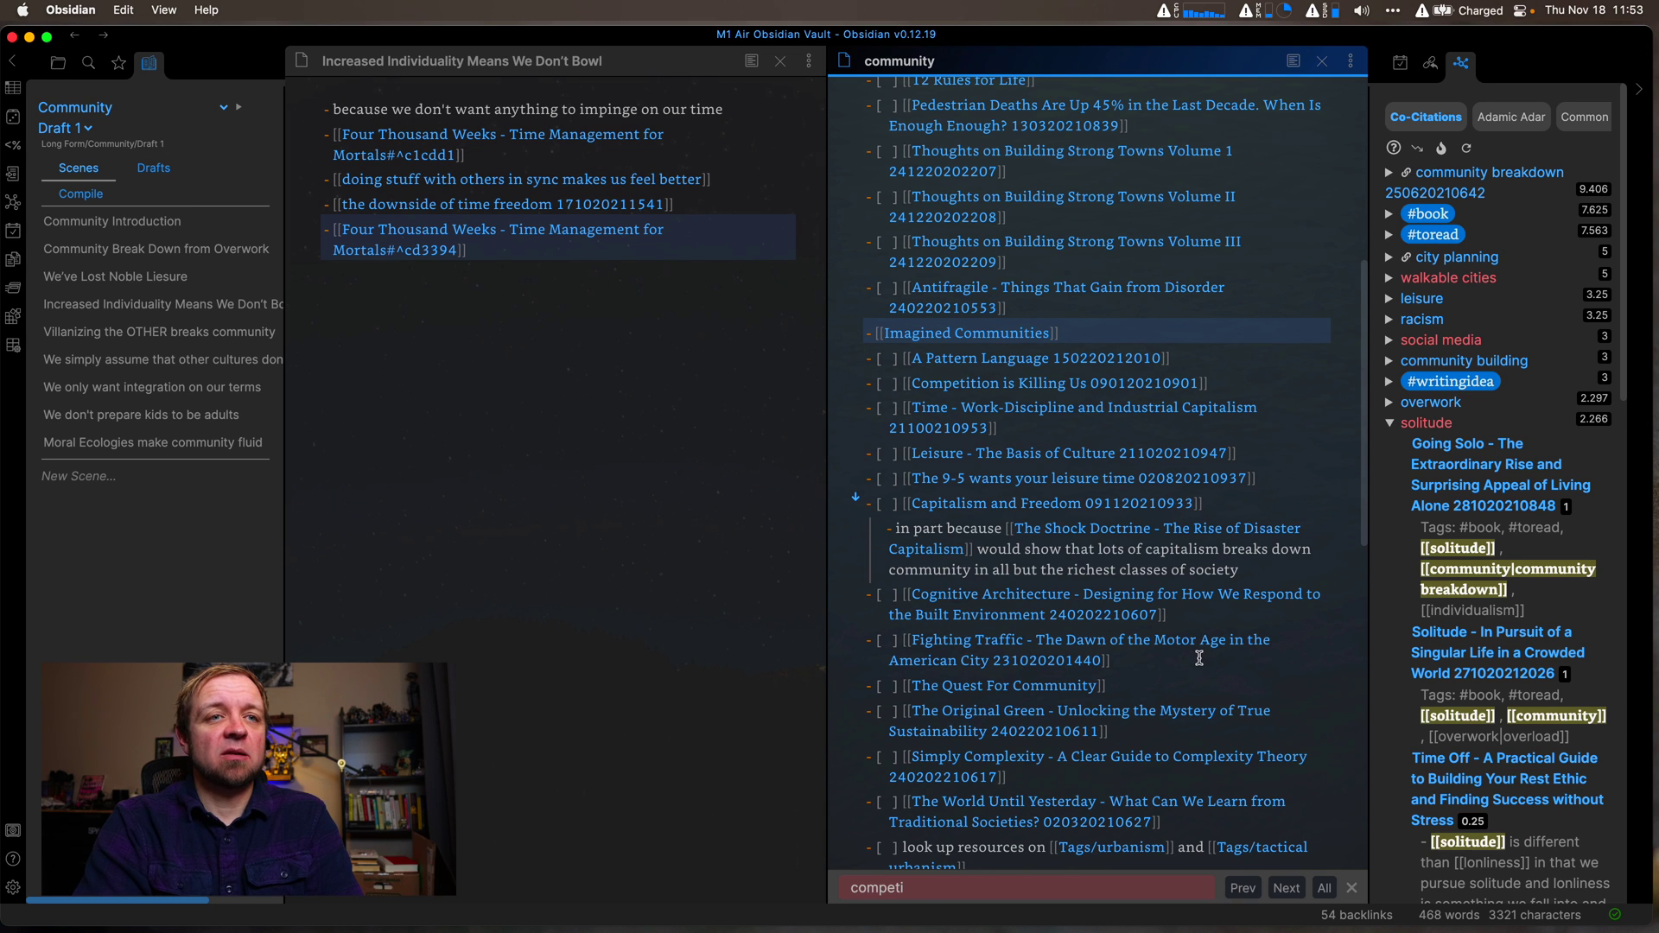
Step: Add checklist links to Going Solo and Solitude - In Pursuit of a Singular Life in a Crowded World
left_click(1250, 504)
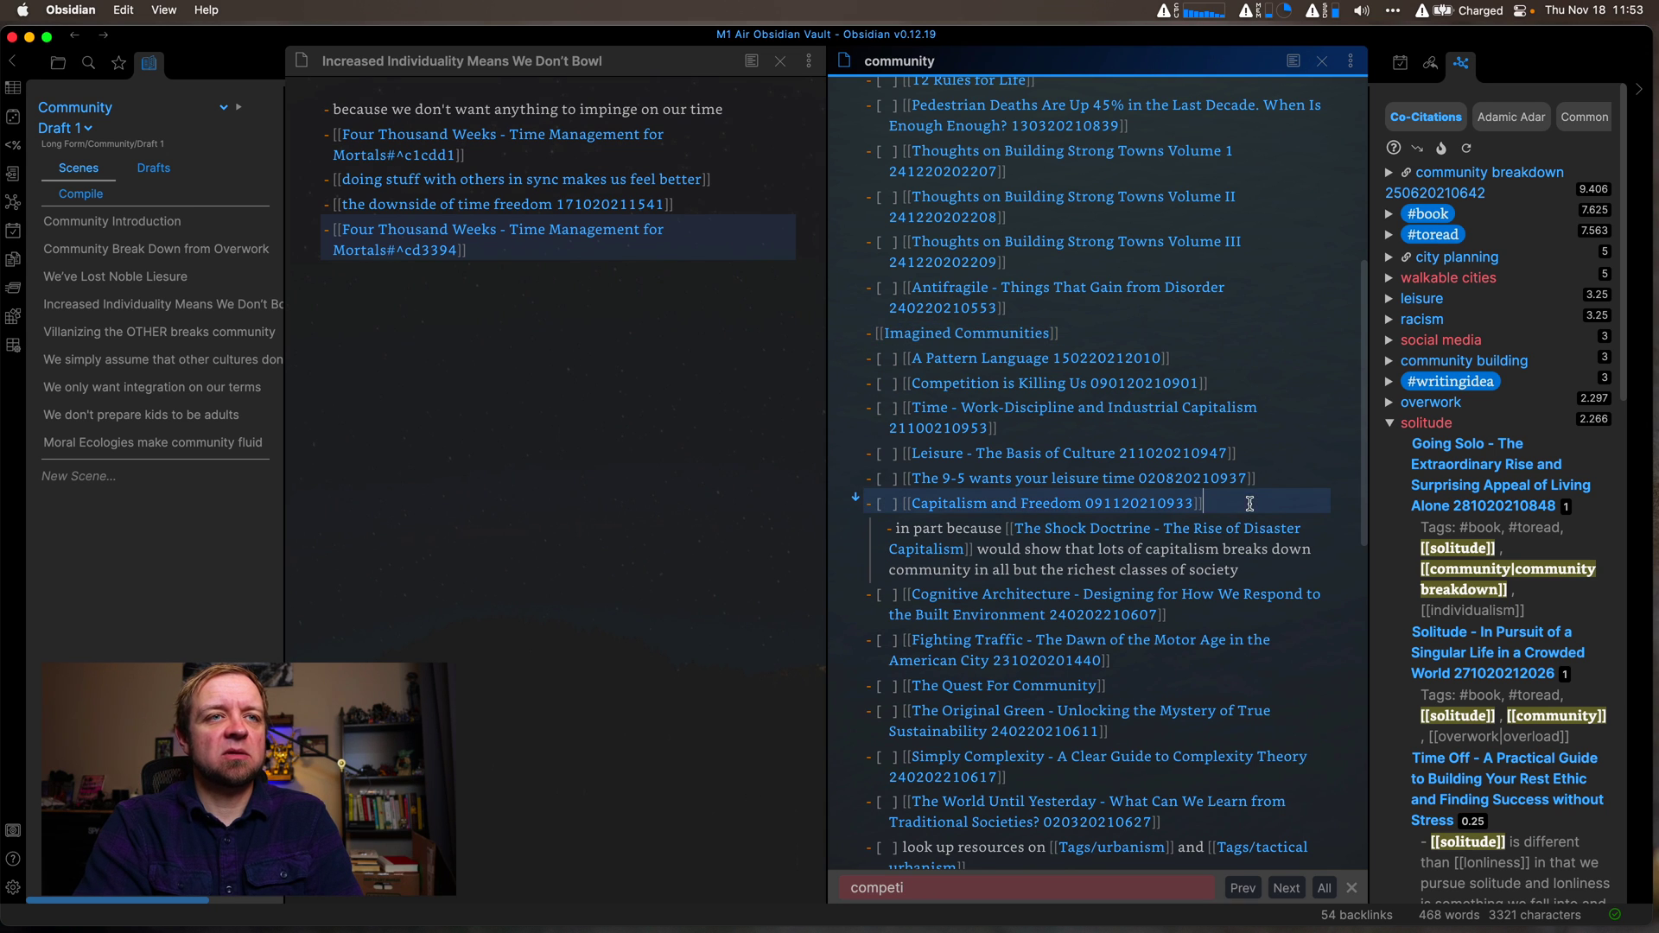
left_click(1261, 474)
key("Return")
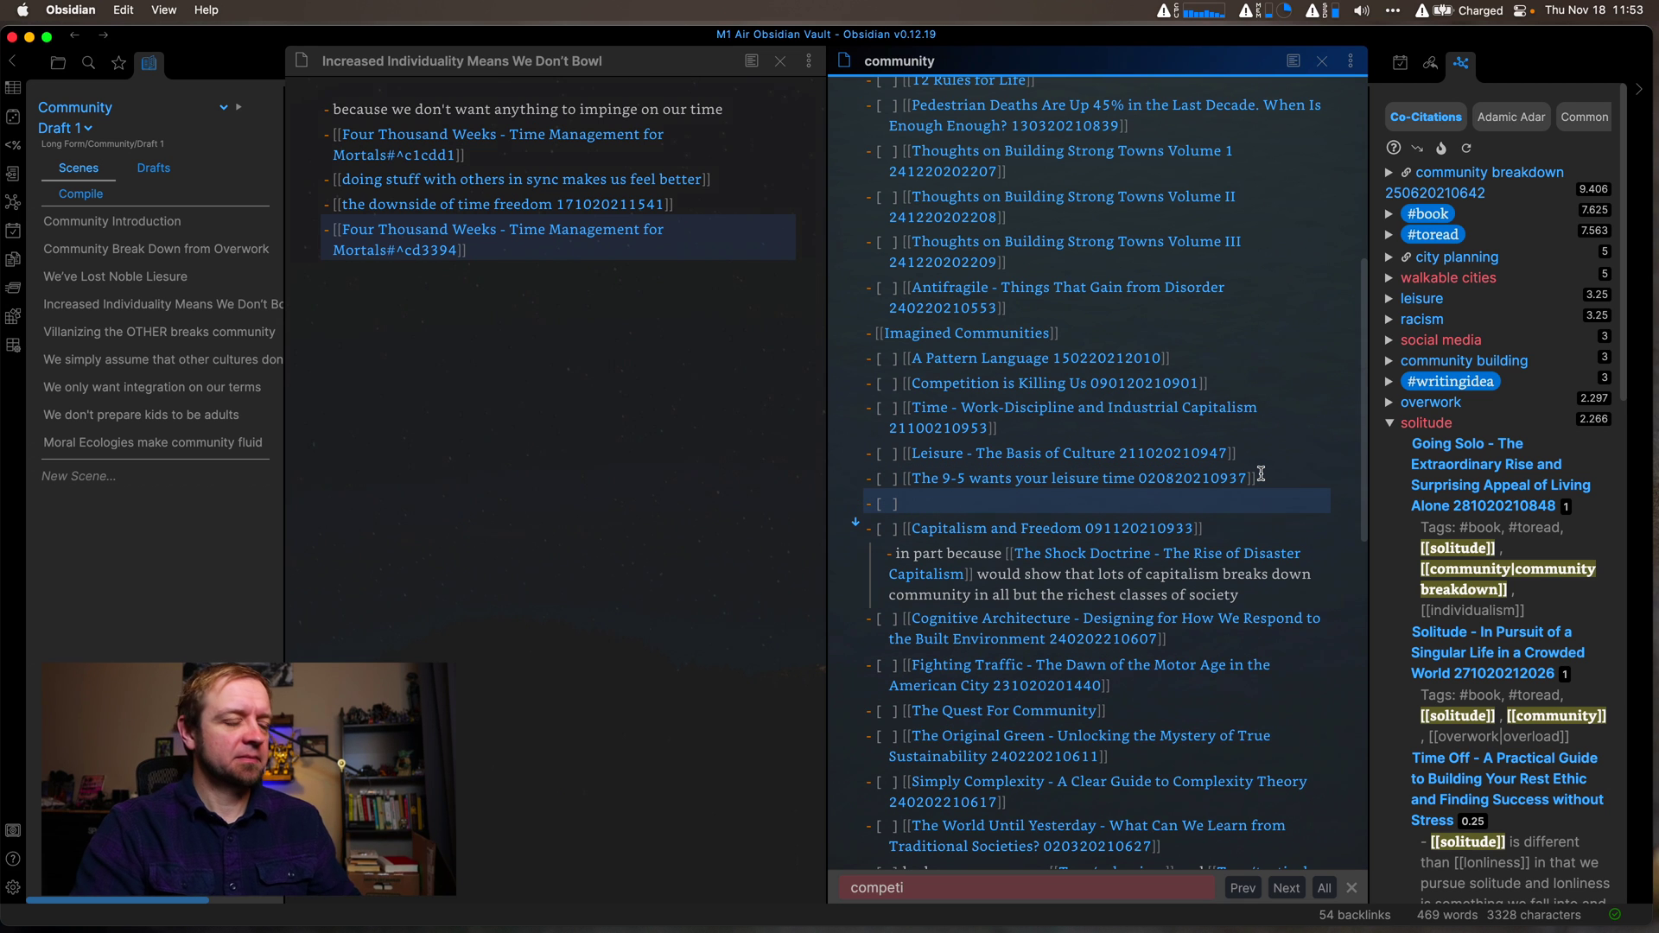
type("[[goi")
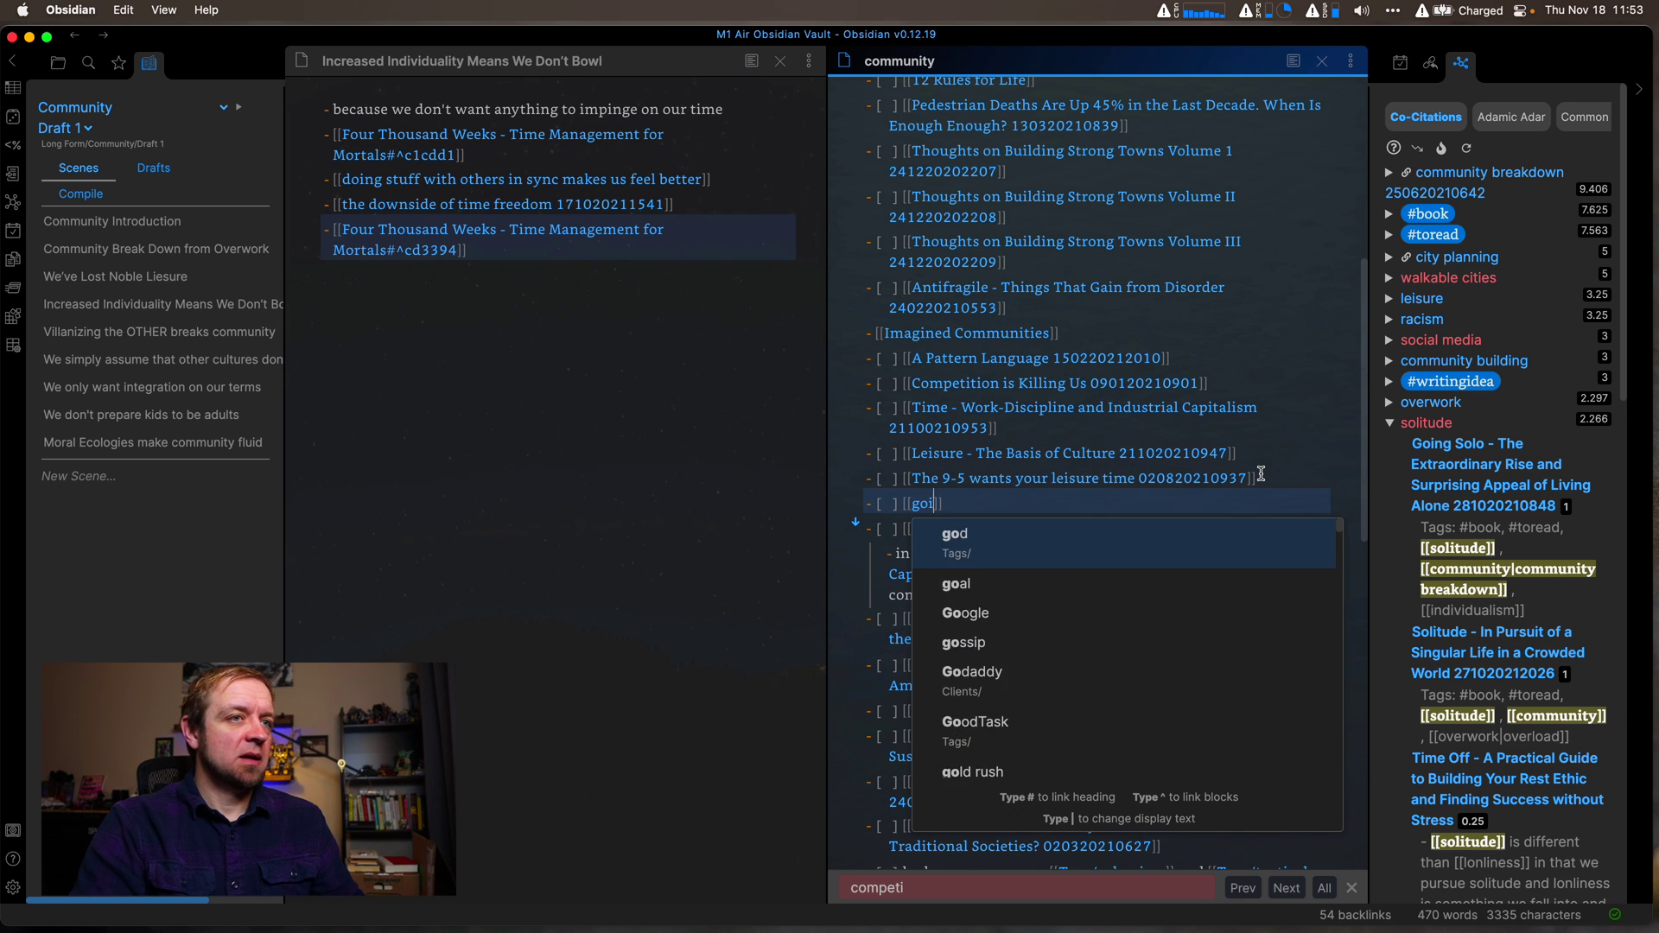
type("ng so")
key("Return")
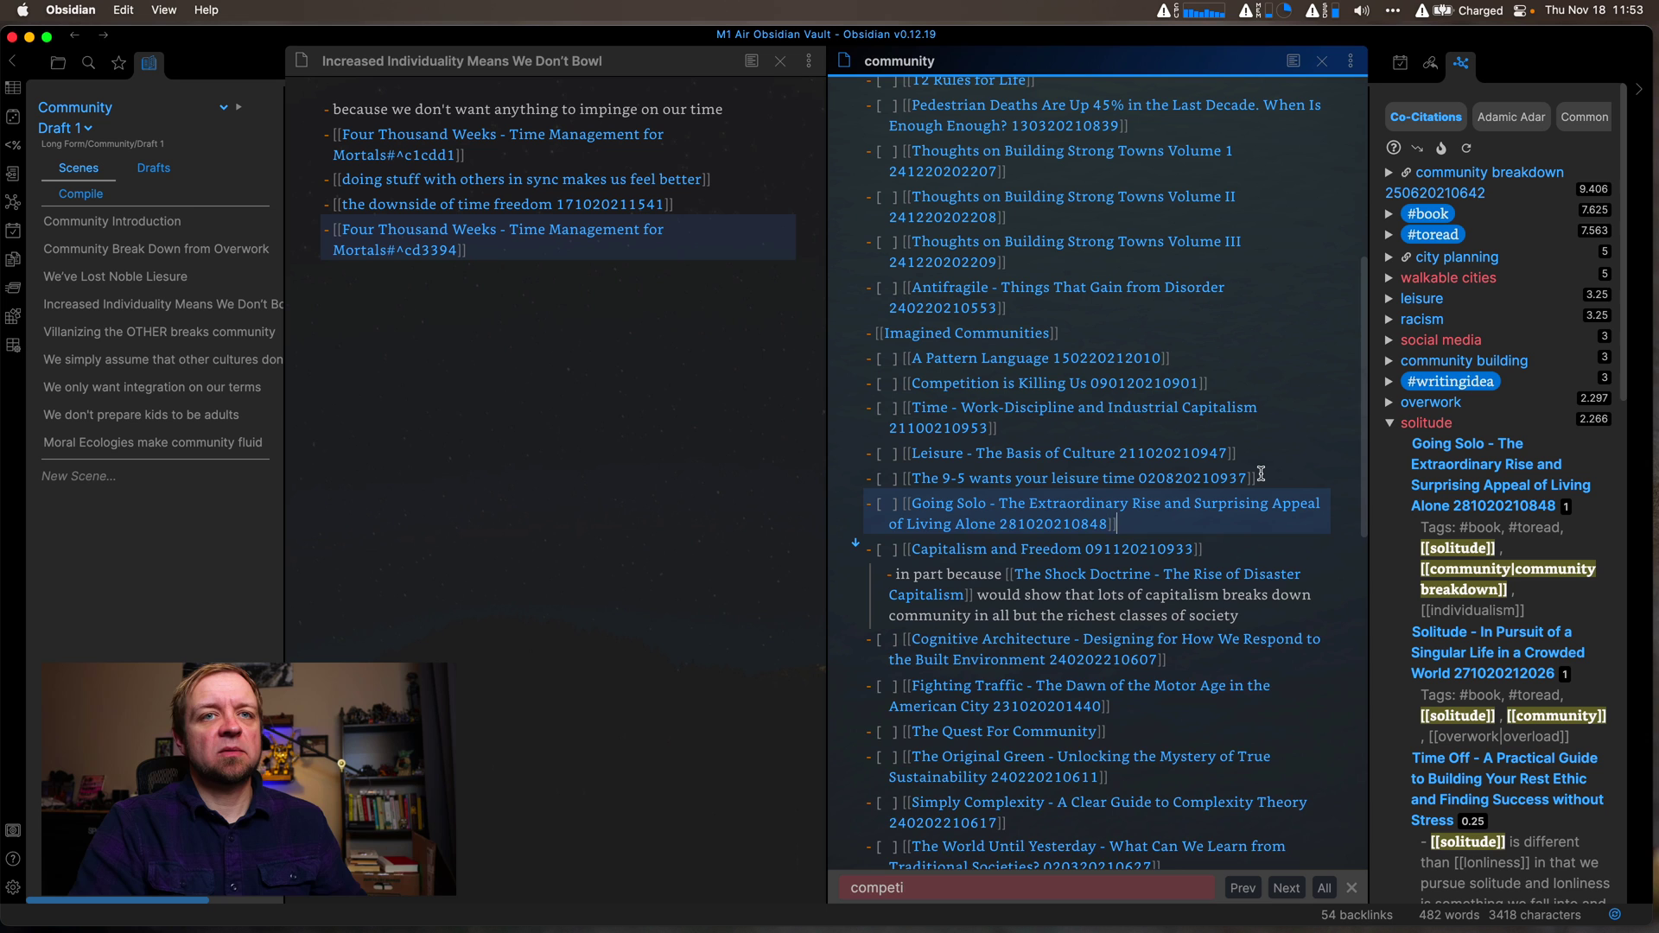
key("Return")
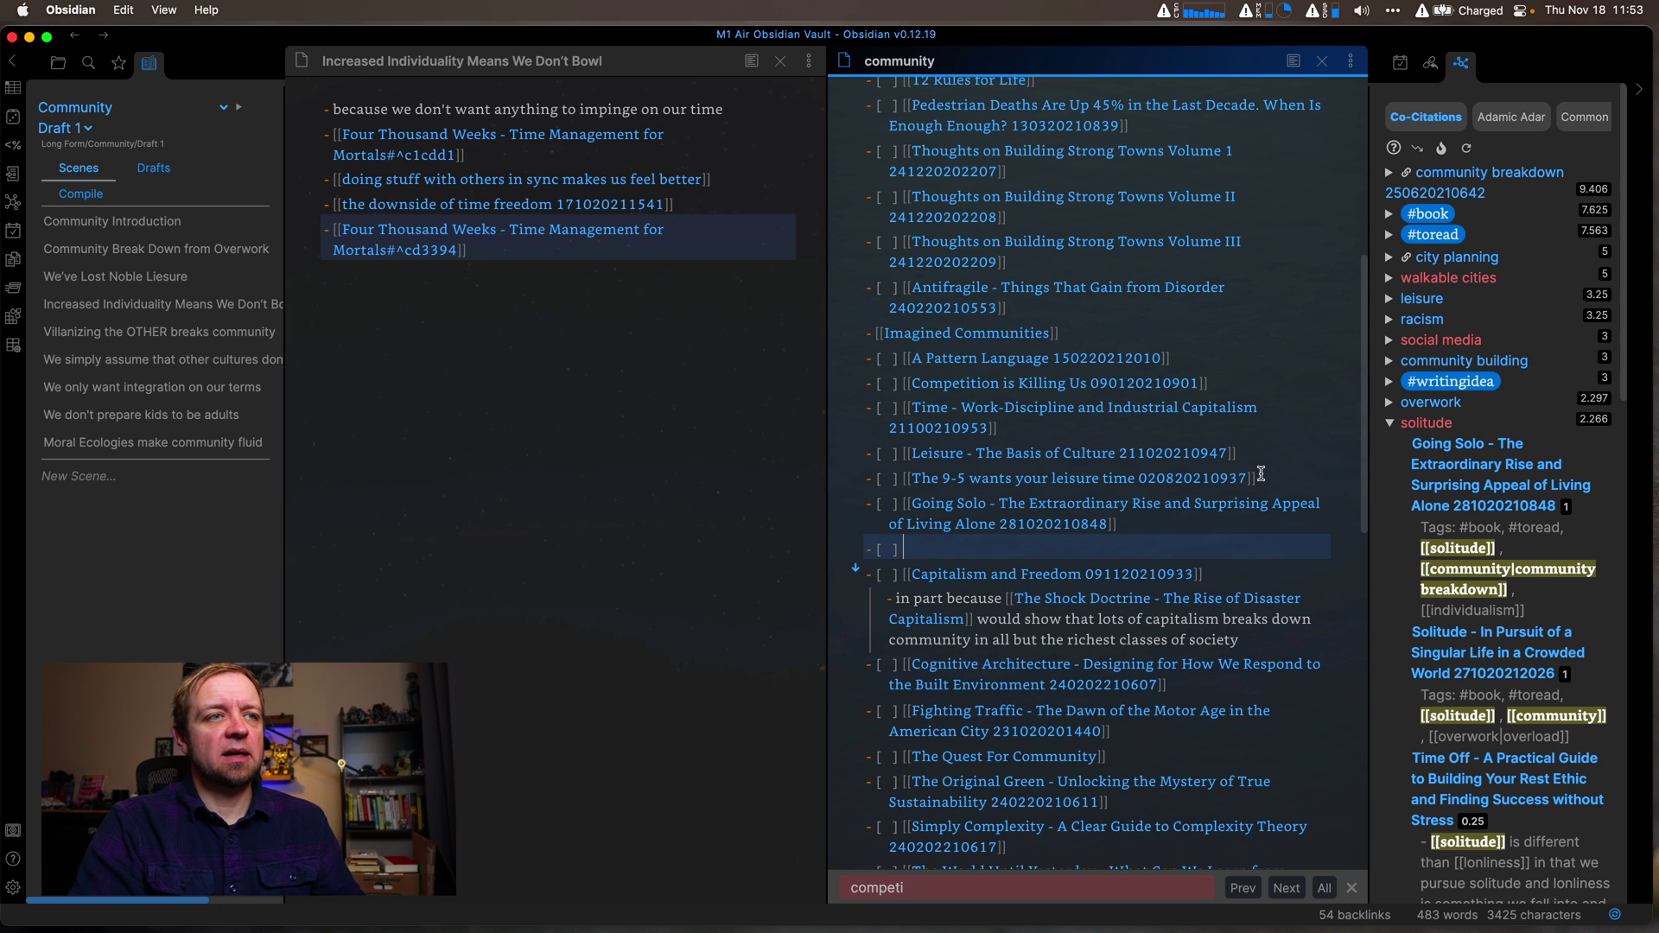
type("[")
type("[Soli")
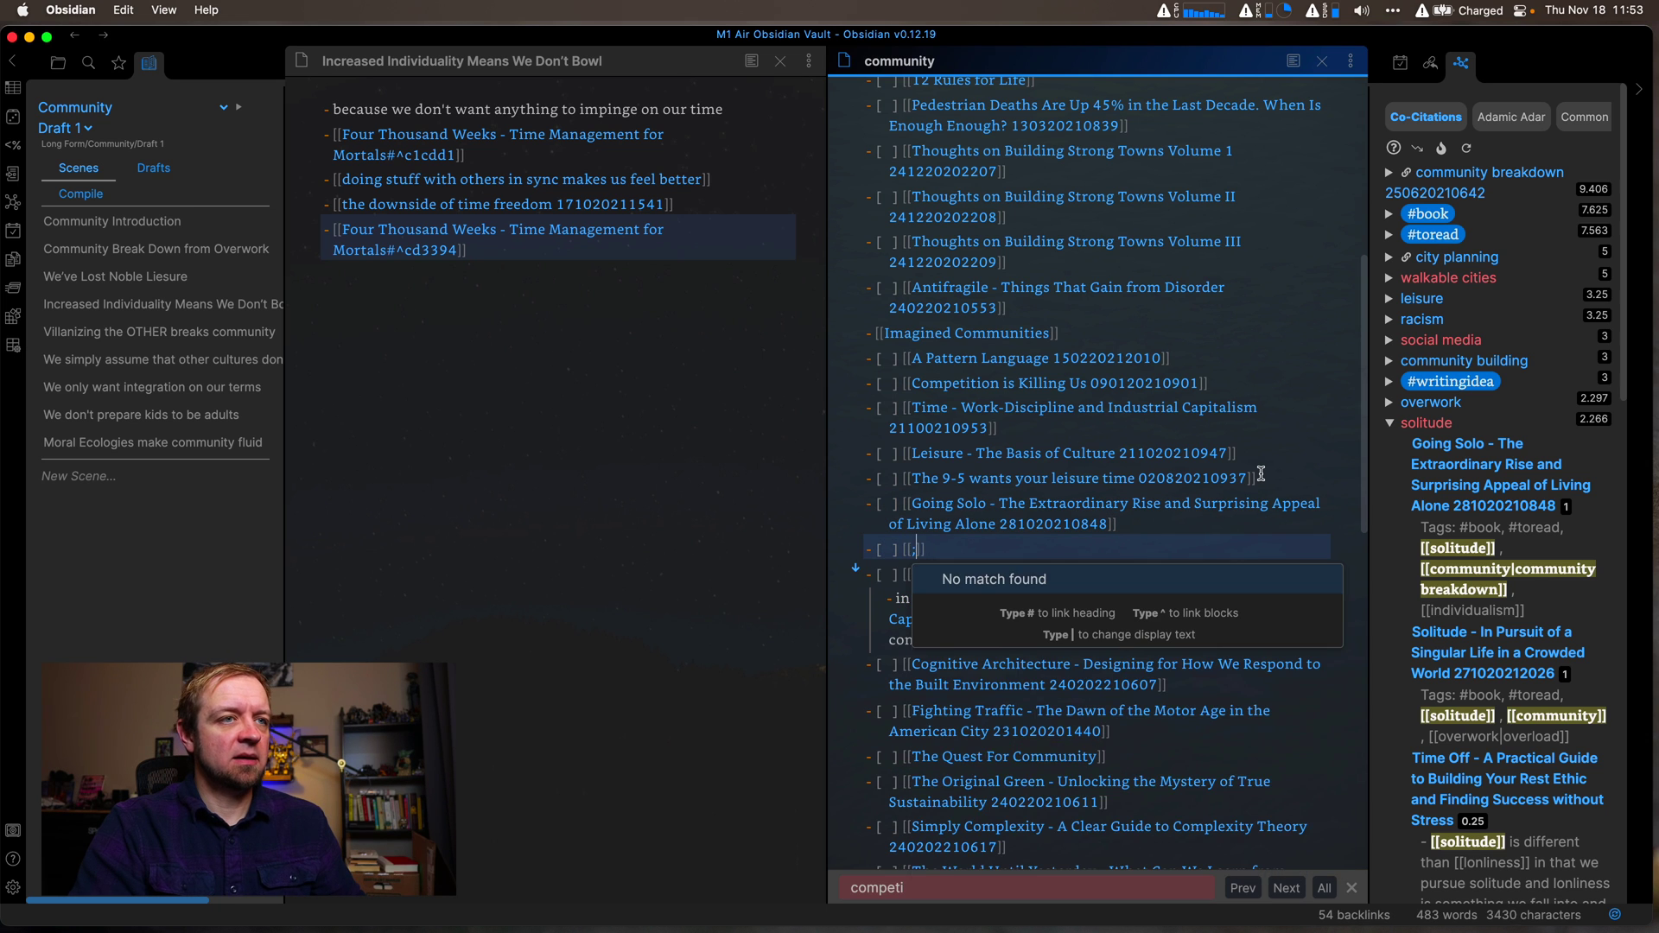
key("Down")
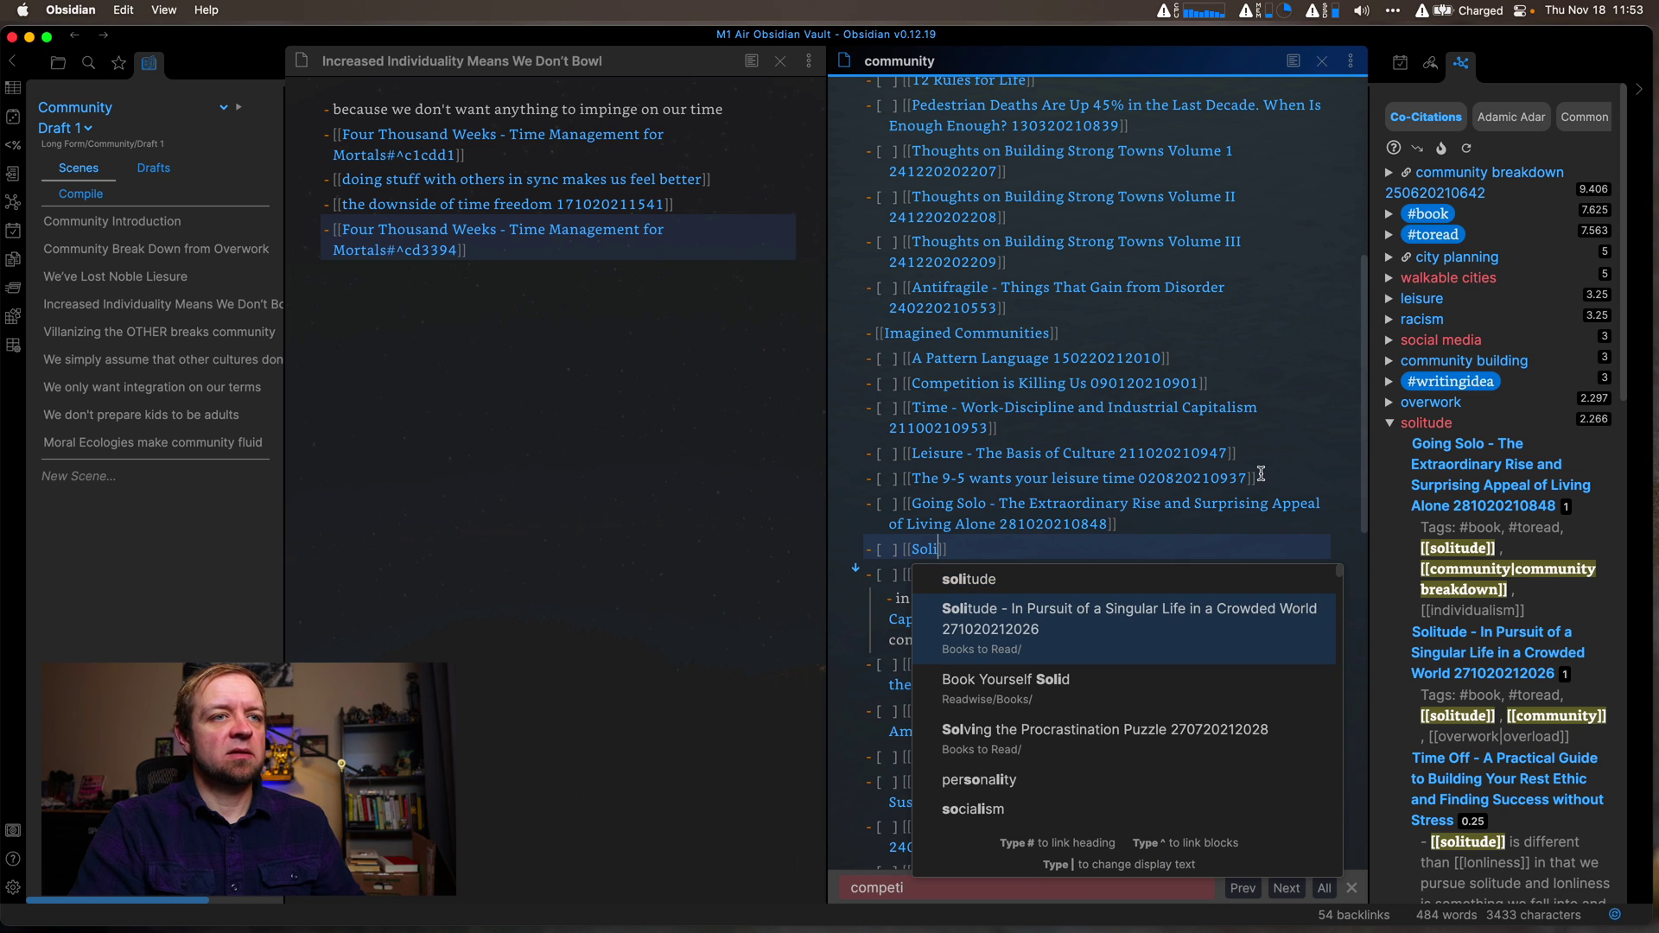
key("Return")
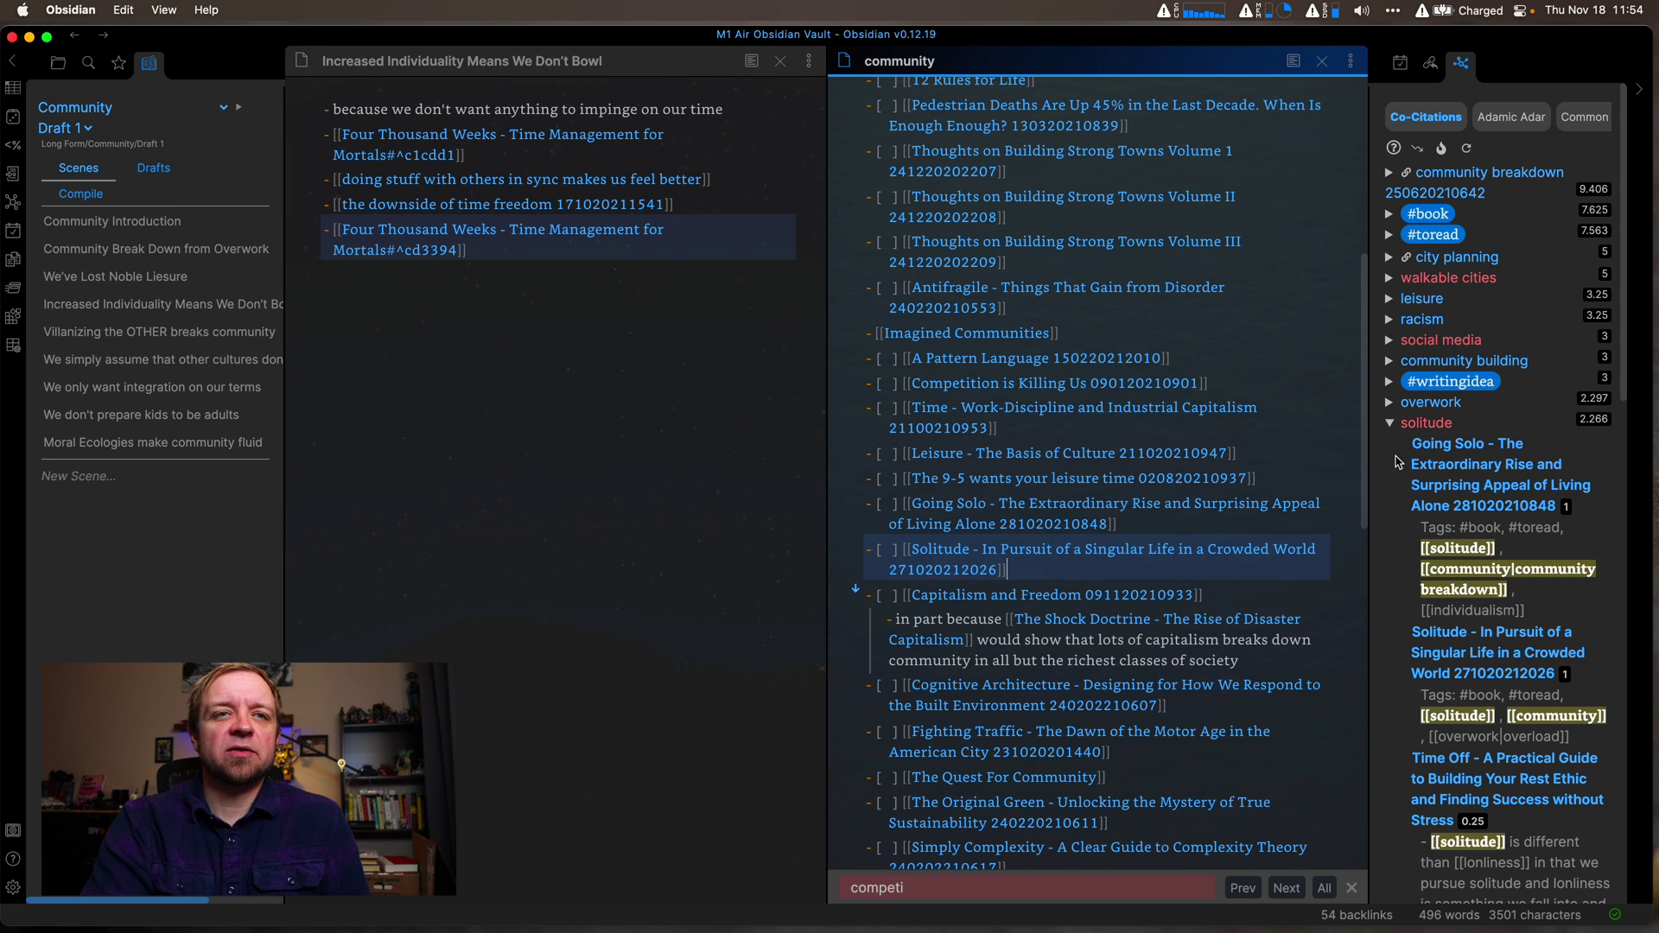
Step: Collapse the solitude co-citations and switch to Safari's Shortform Browse Books page
left_click(1393, 424)
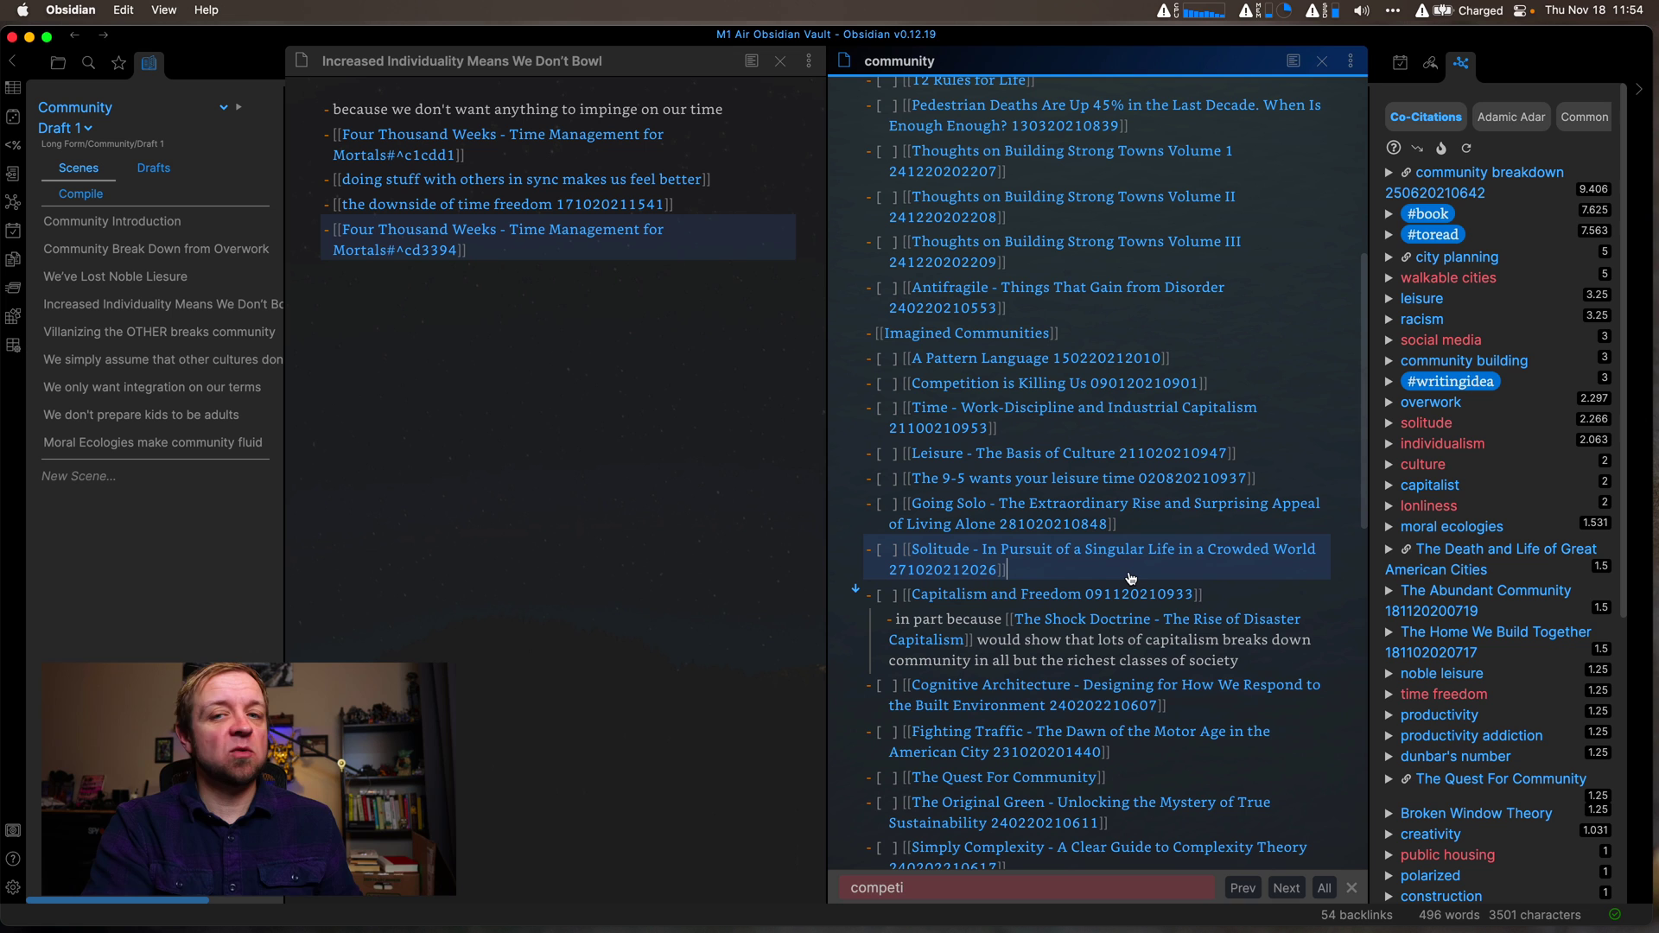
key("super+Tab")
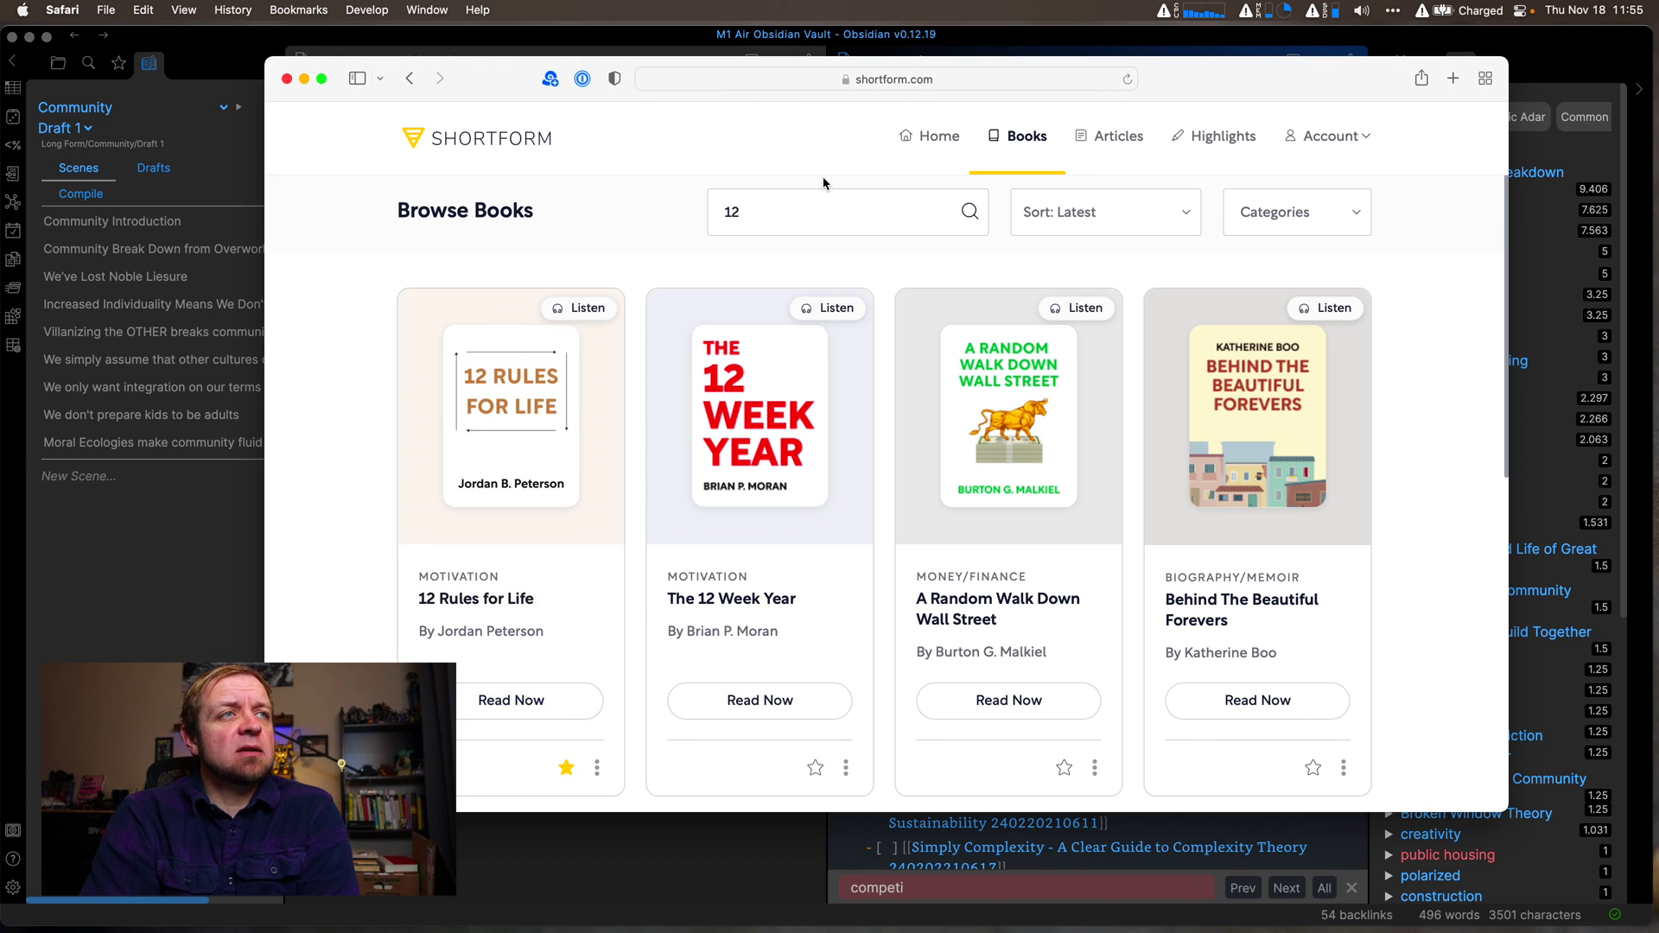
Step: Replace the Shortform book search text with 'education'
left_click(825, 209)
key("super+a")
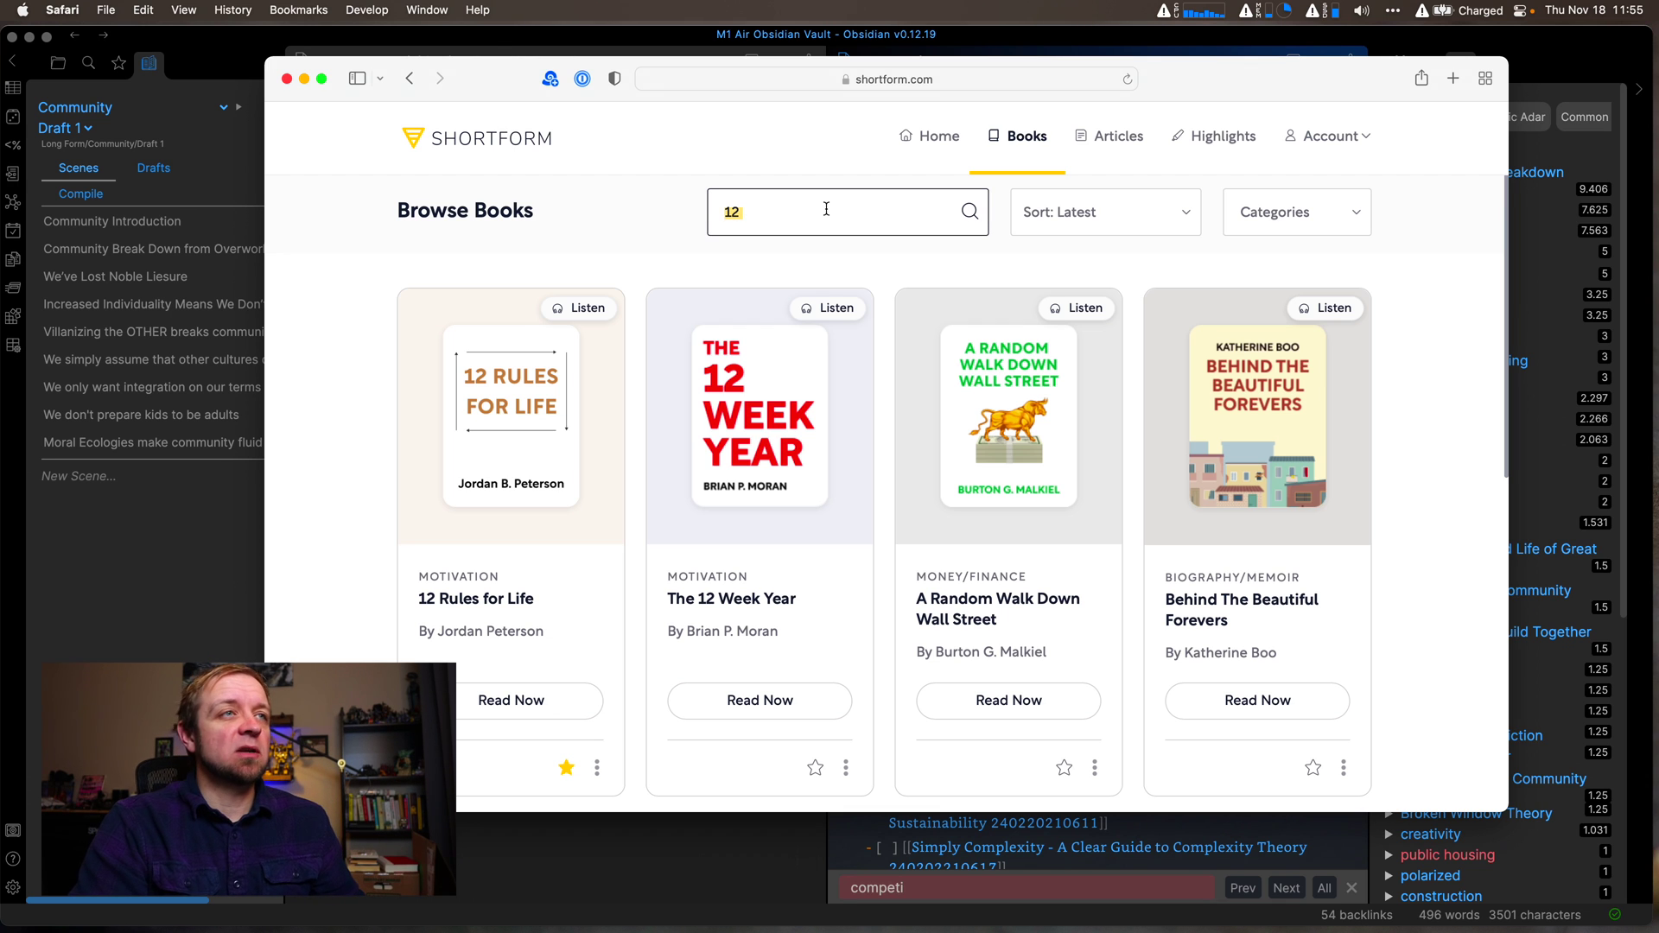
type("education")
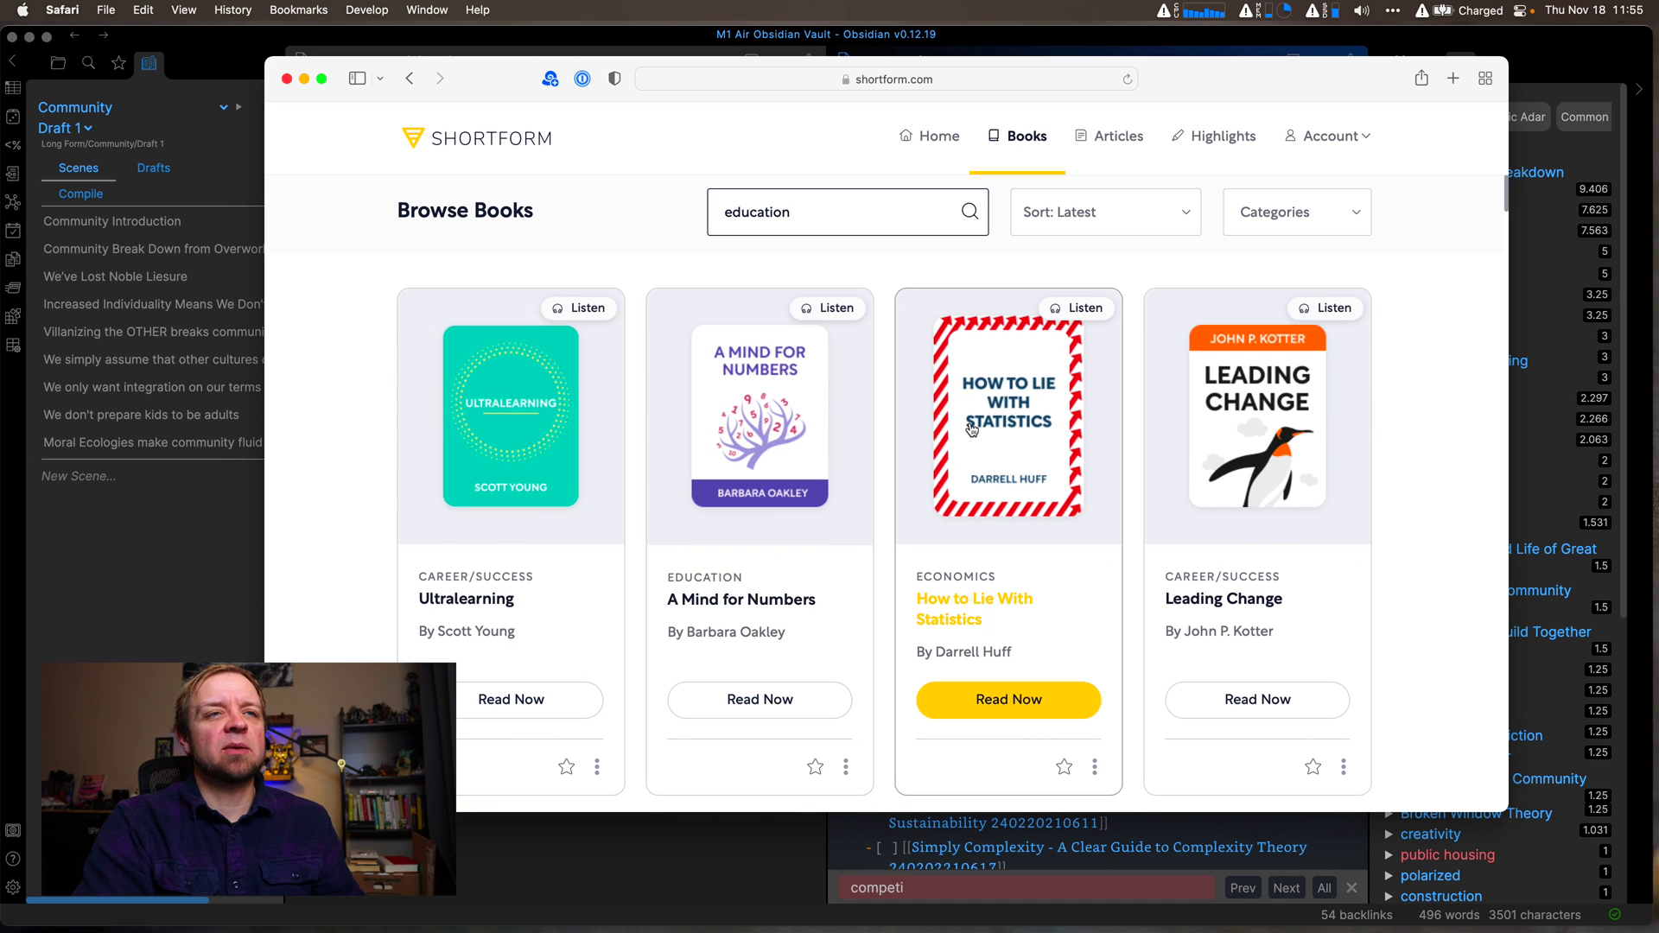
Step: Scroll through the education results, like Ultralearning and A Mind for Numbers, then back up
scroll(1174, 436, "down", 5)
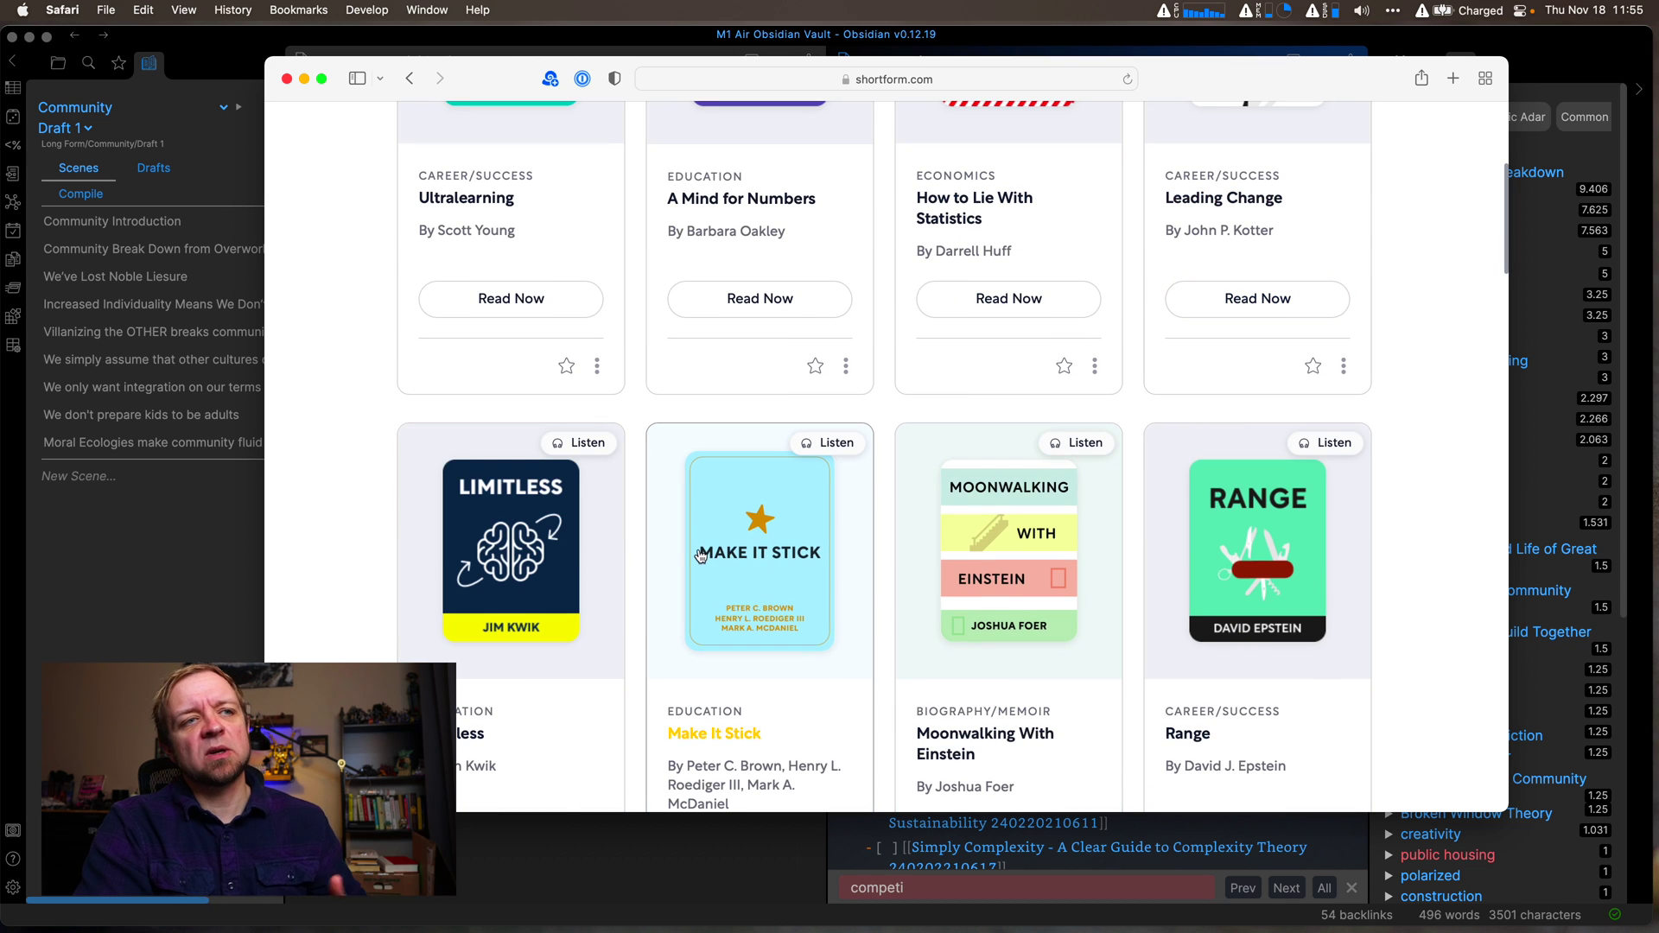
scroll(701, 556, "down", 1)
scroll(701, 556, "down", 3)
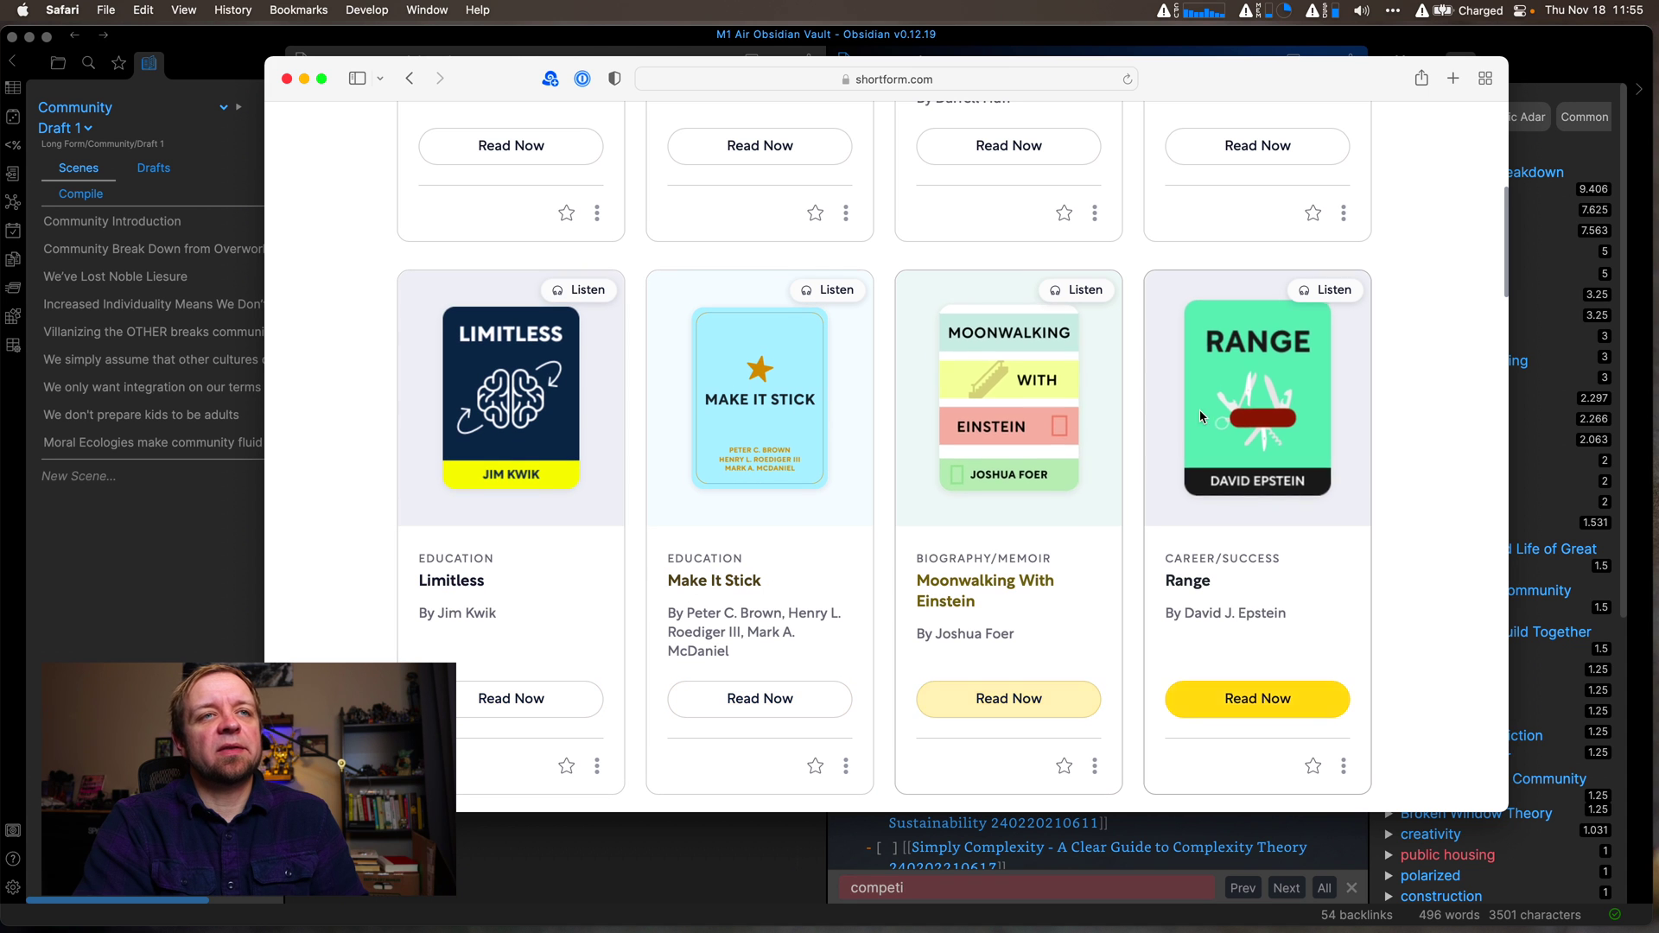
scroll(1258, 402, "down", 10)
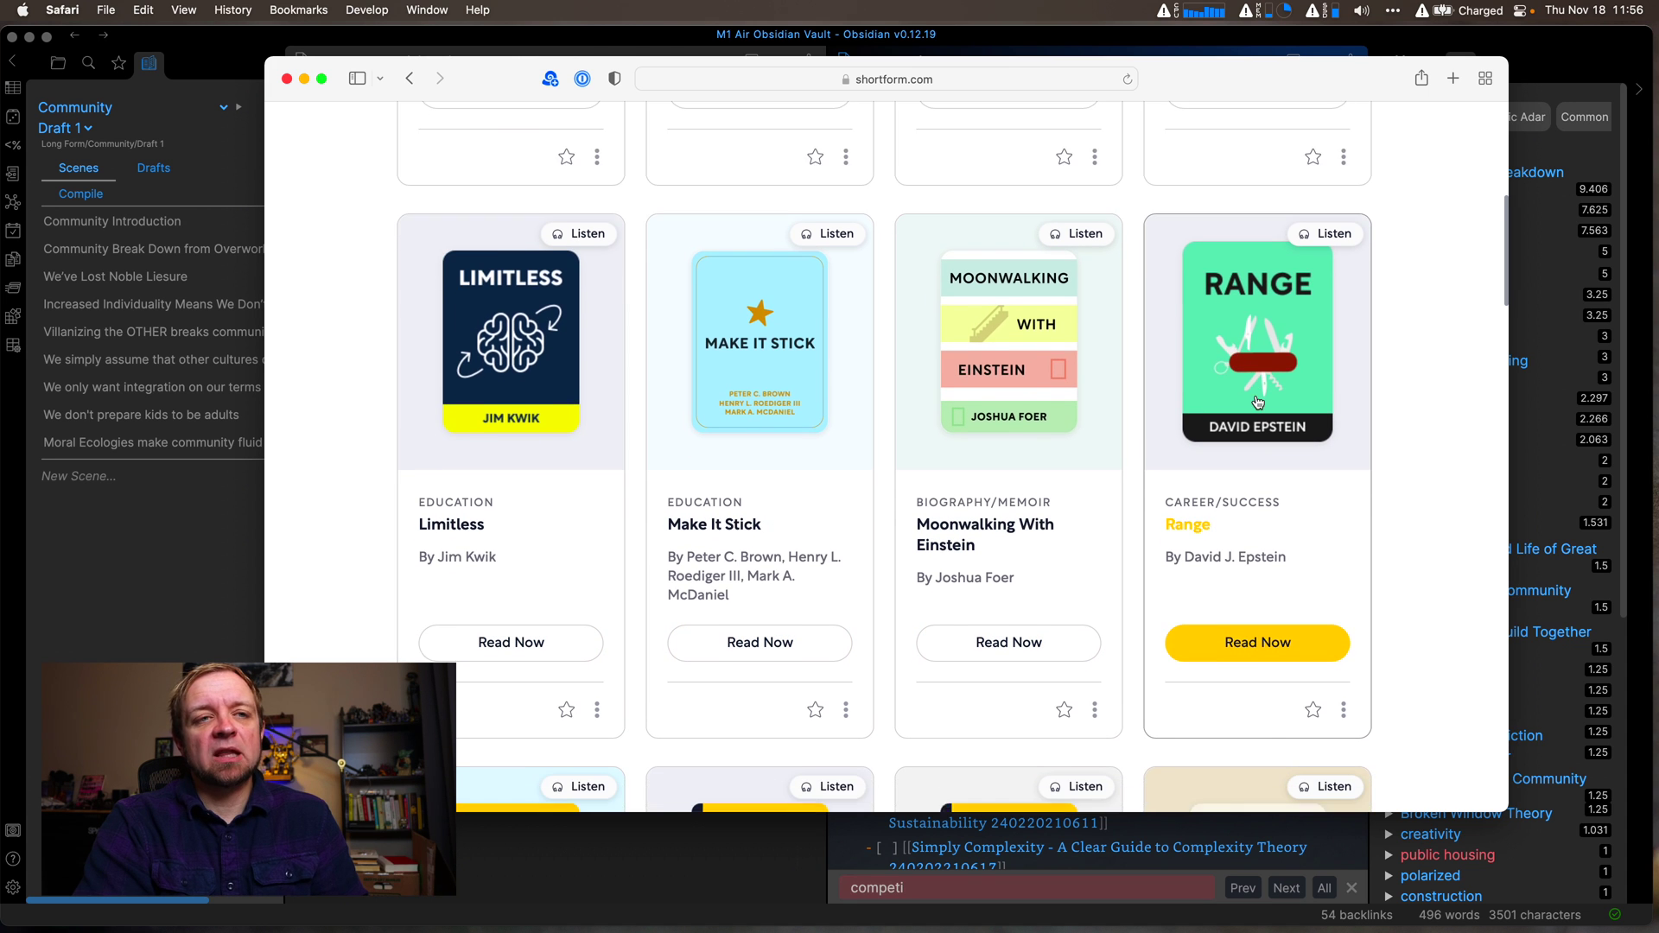
scroll(1258, 402, "down", 2)
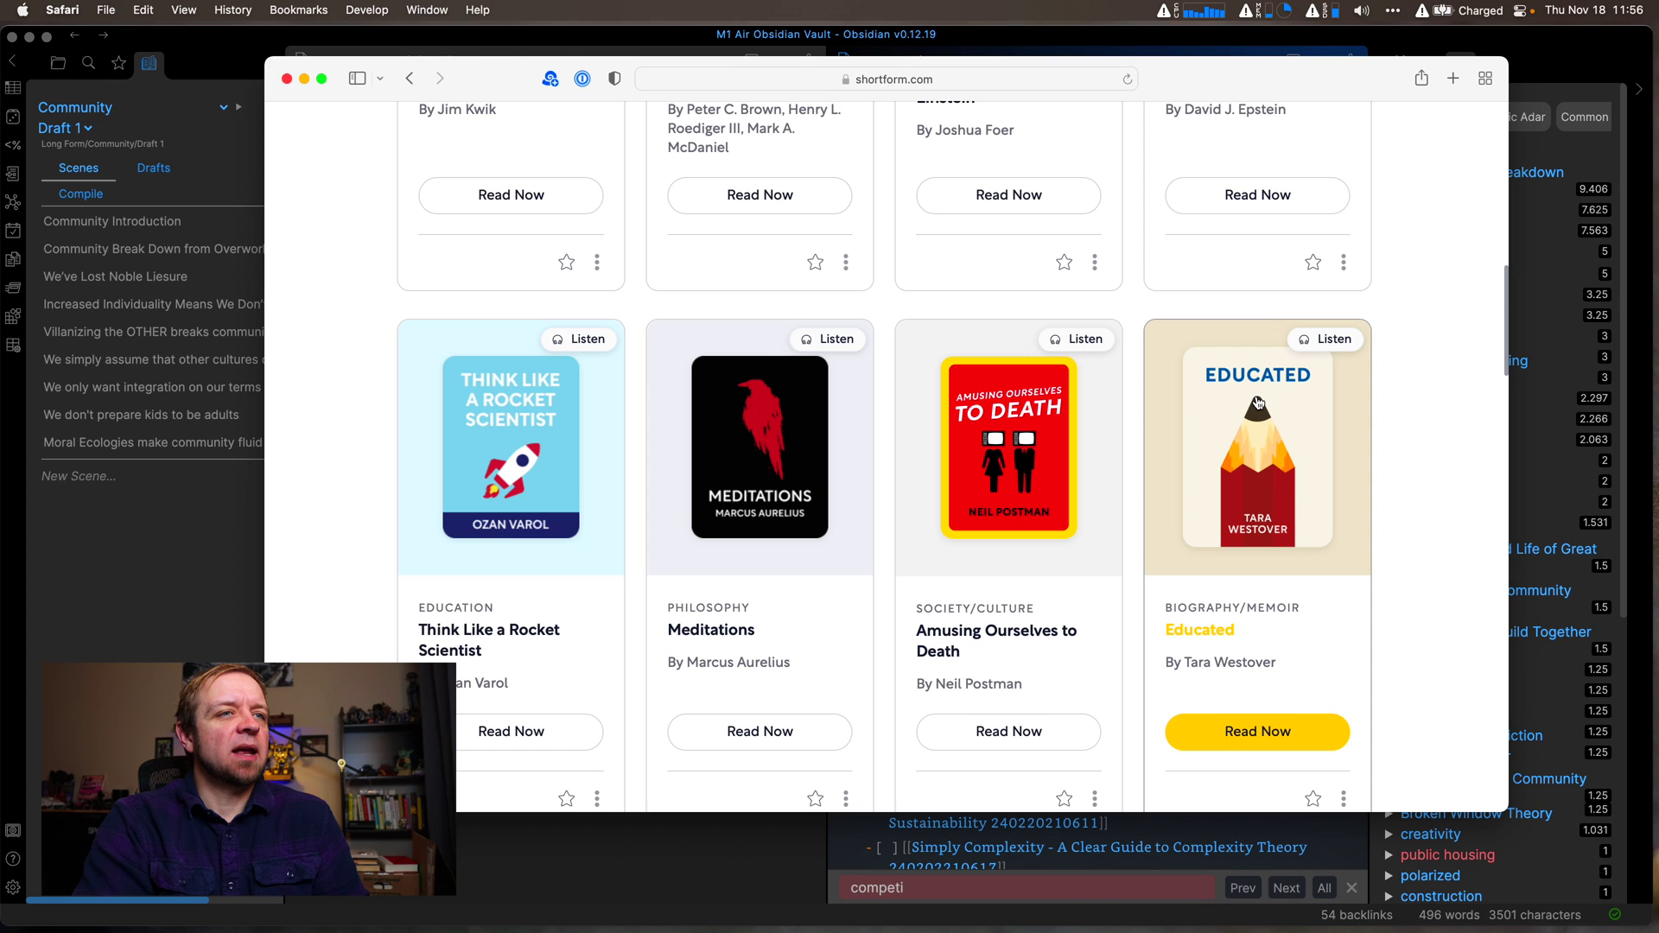
scroll(1240, 425, "down", 1)
scroll(1239, 425, "down", 8)
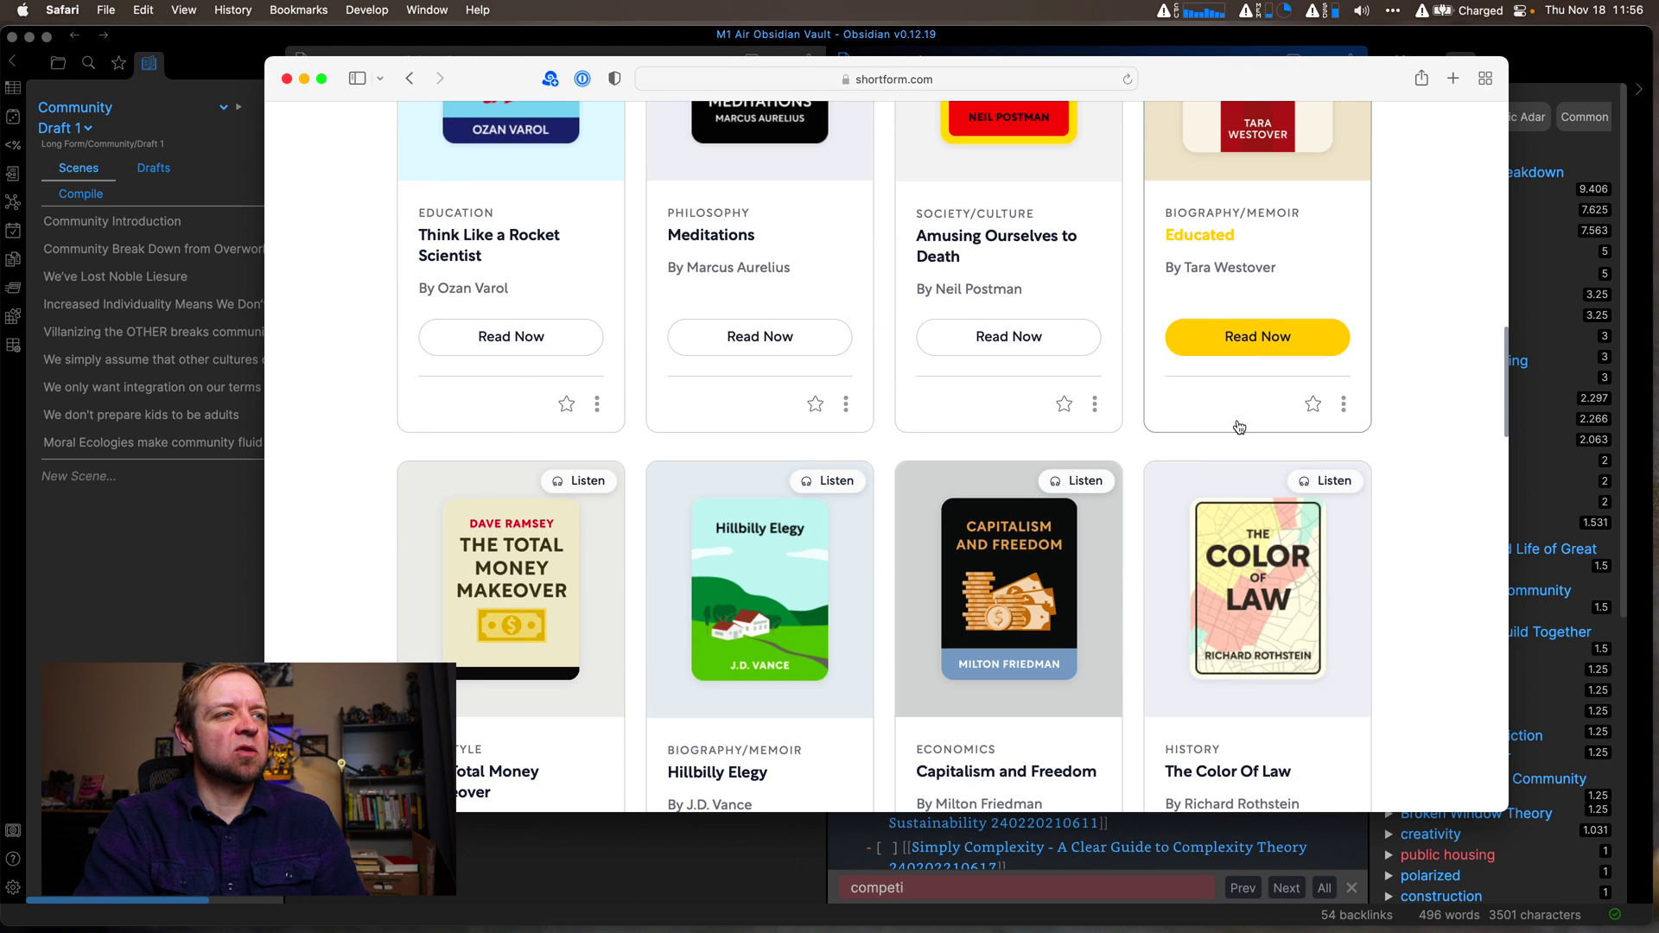
scroll(1002, 692, "down", 5)
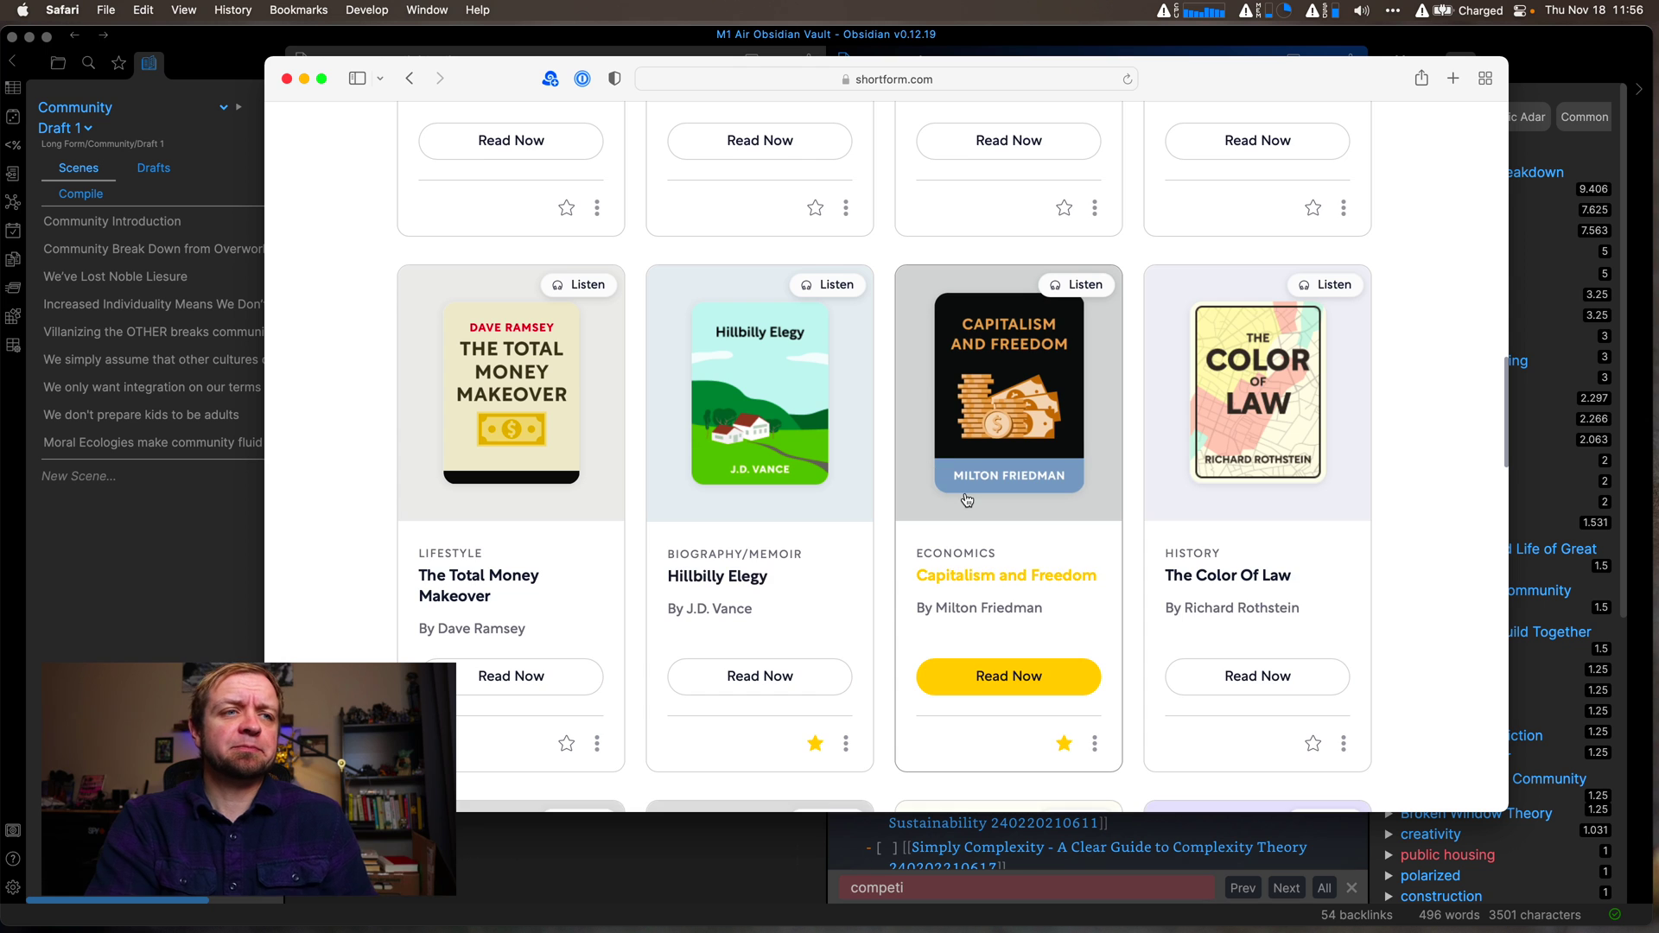
scroll(968, 501, "up", 1)
scroll(968, 501, "up", 10)
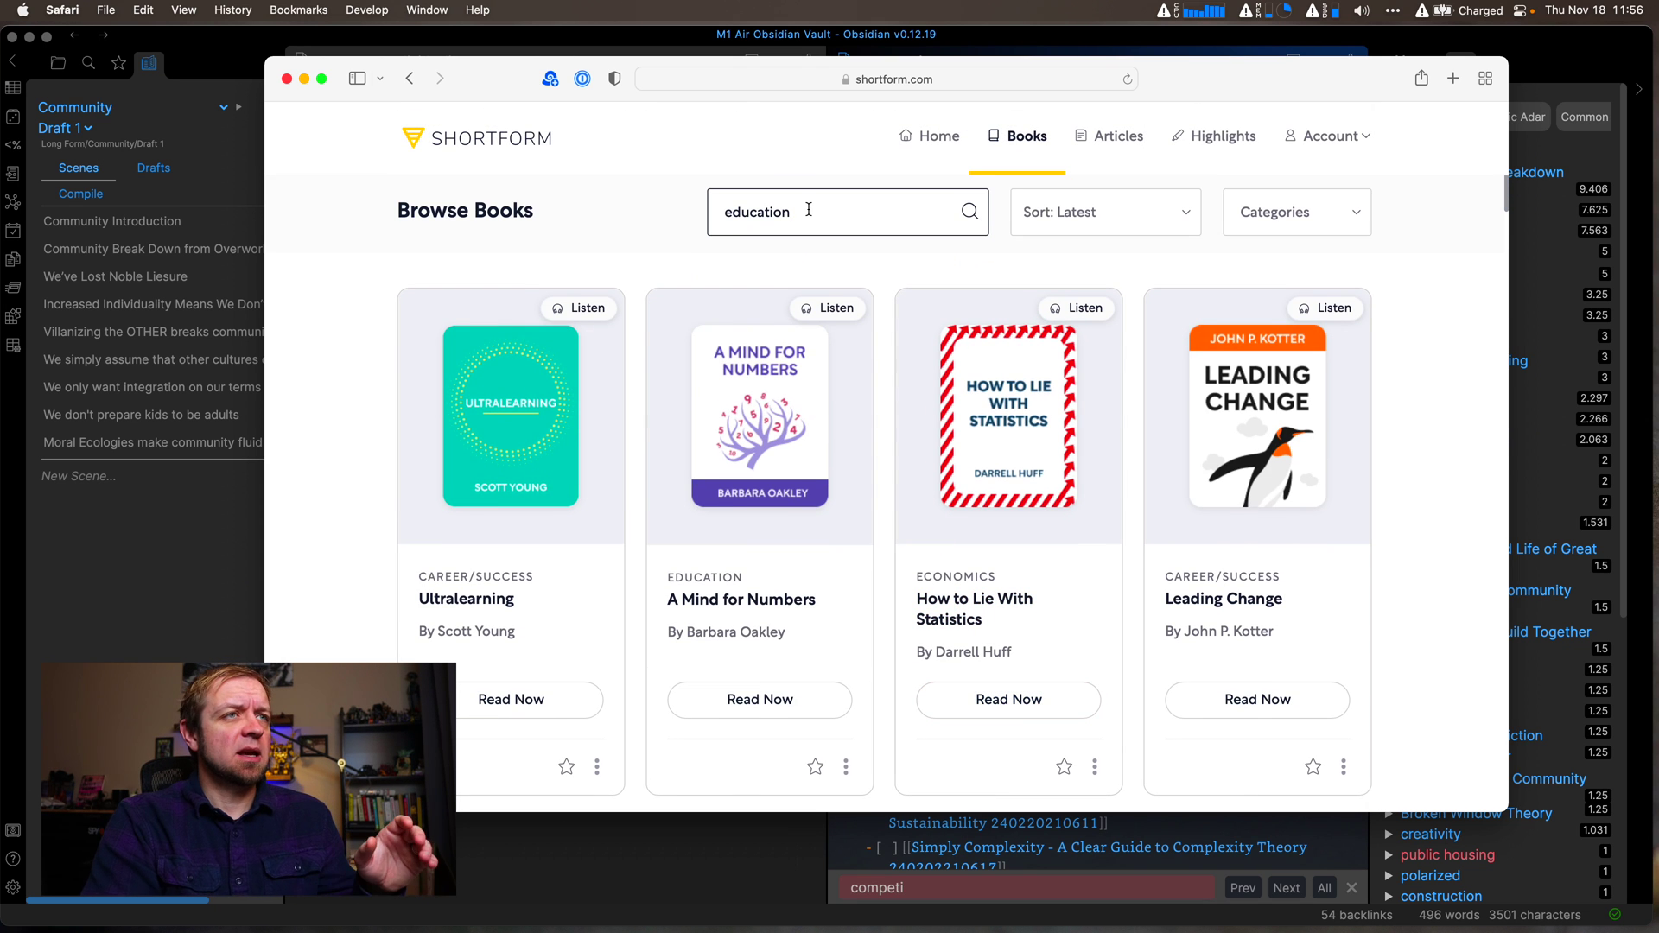
Step: Search the books for 'community' to list Imagined Communities, Nonviolent Communication and The Anatomy of Peace
key("super+a")
type("community")
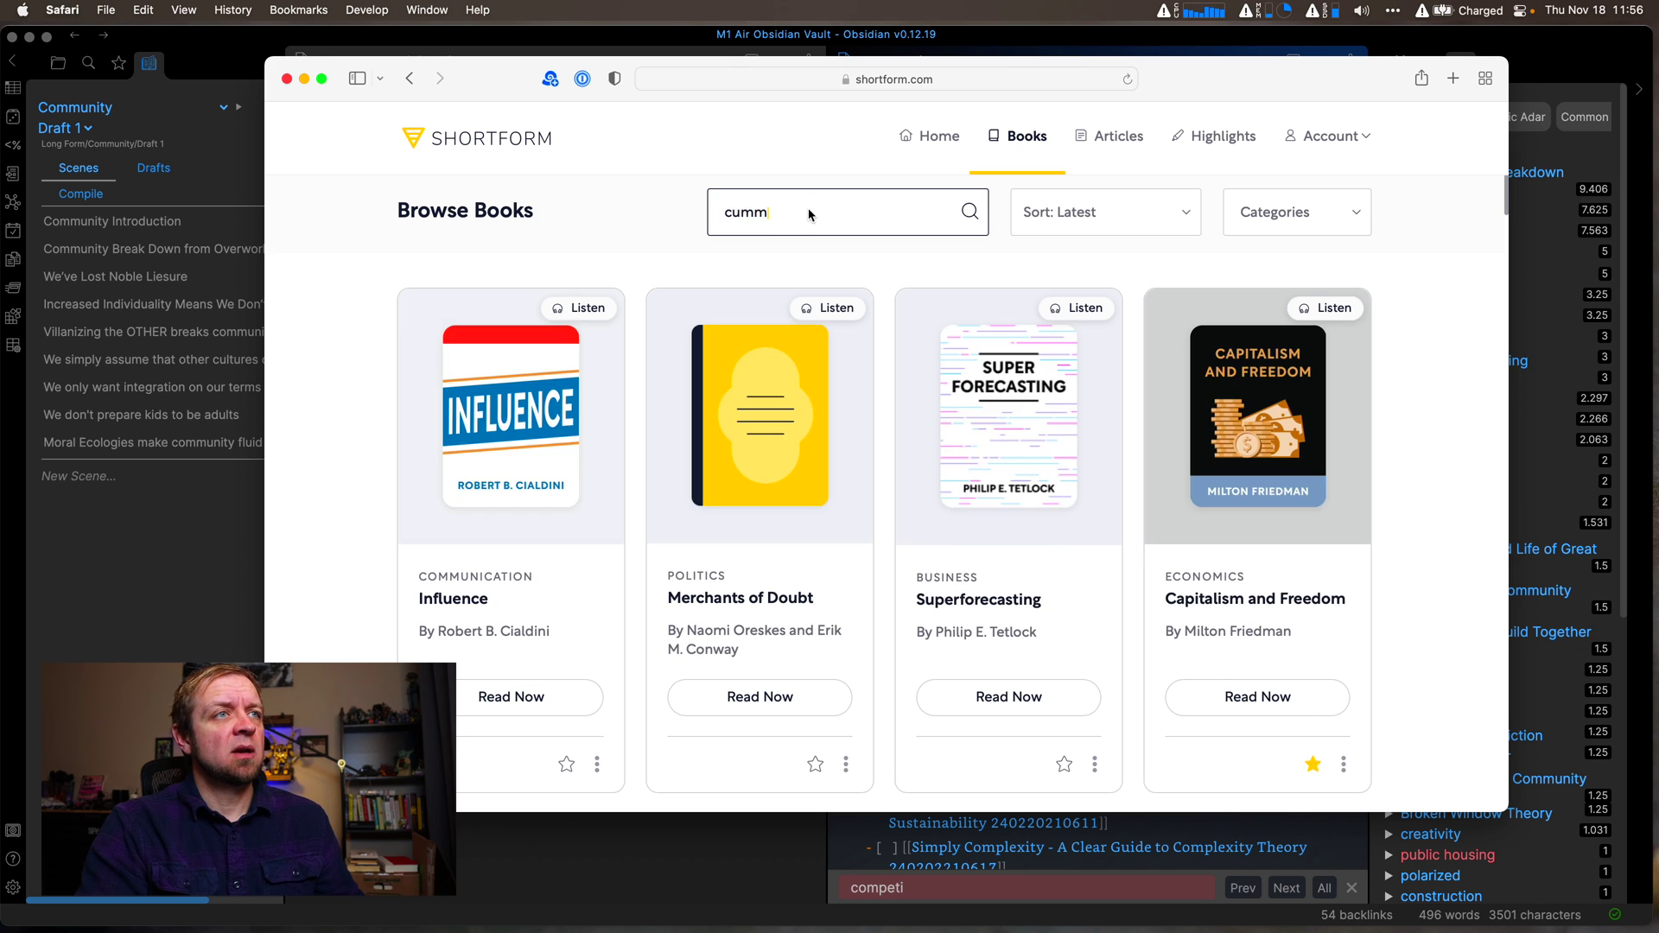
key("Return")
type("community")
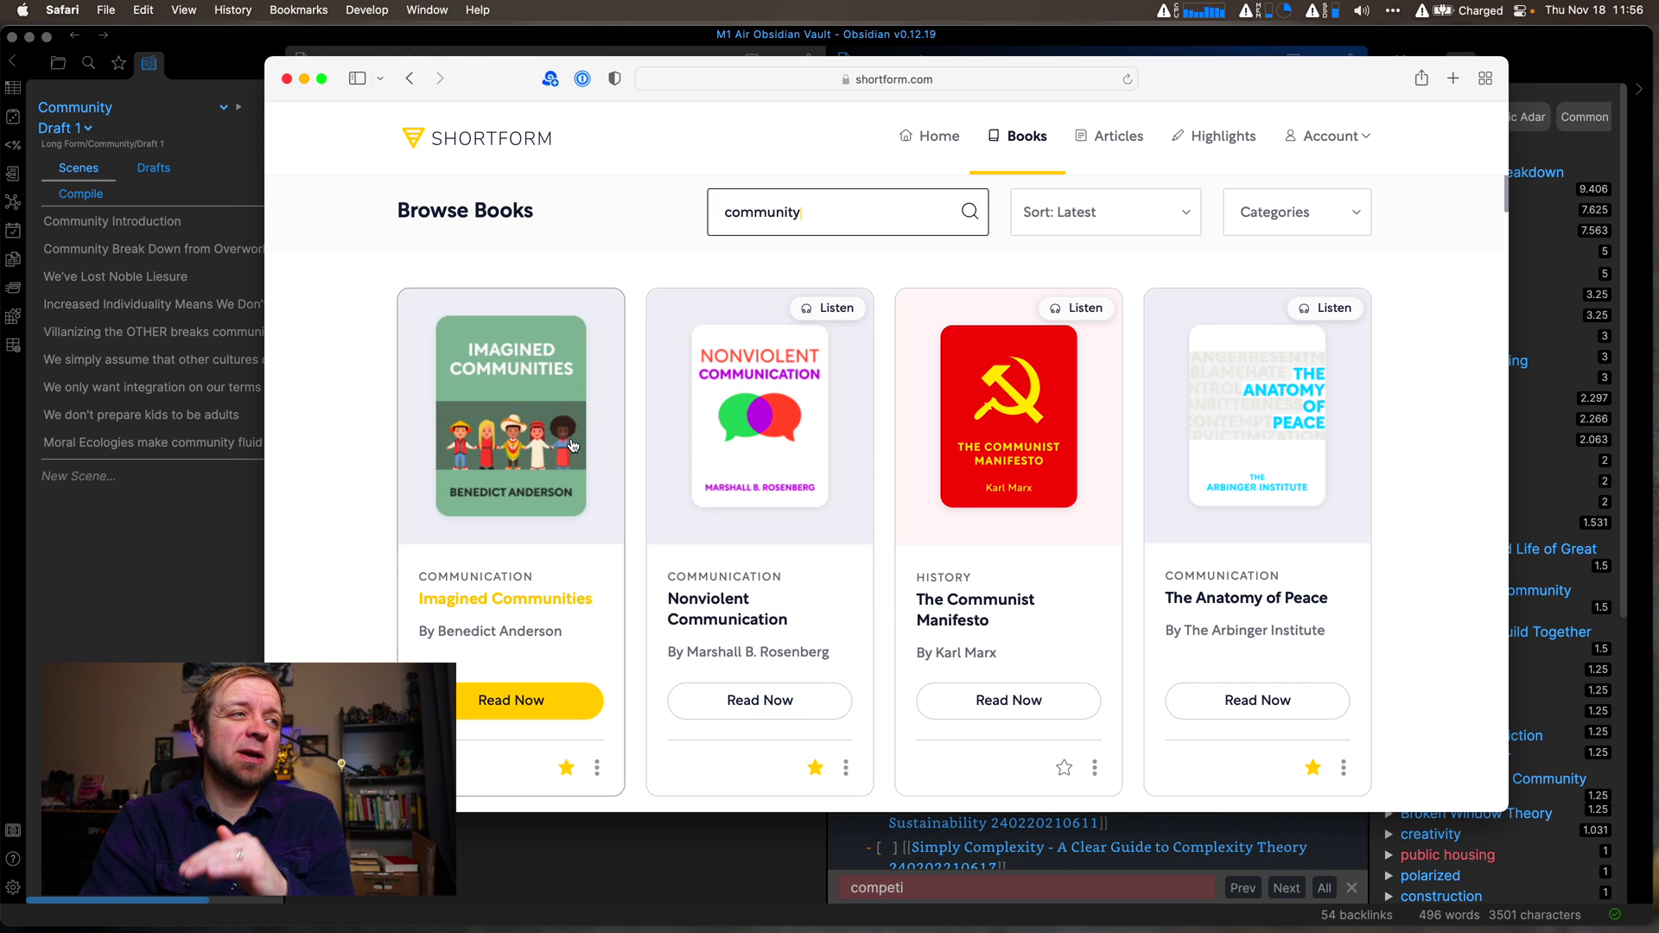
scroll(547, 505, "down", 1)
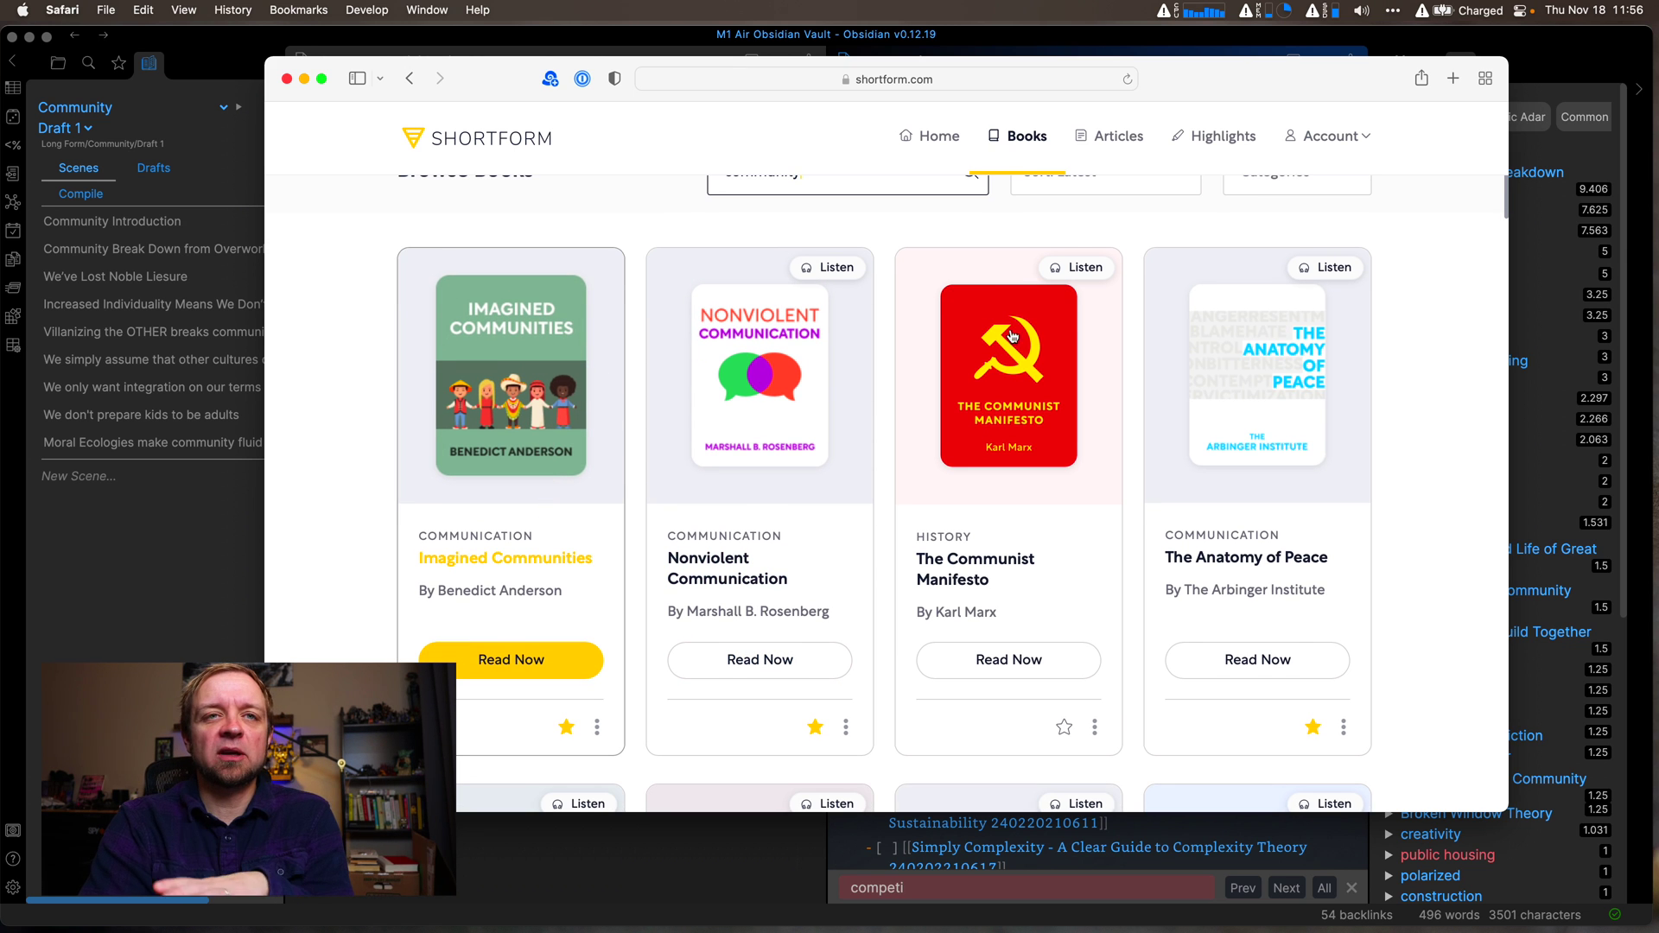
Step: Check the Obsidian community reading list from its top, then return to the Shortform results in Safari
left_click(1201, 831)
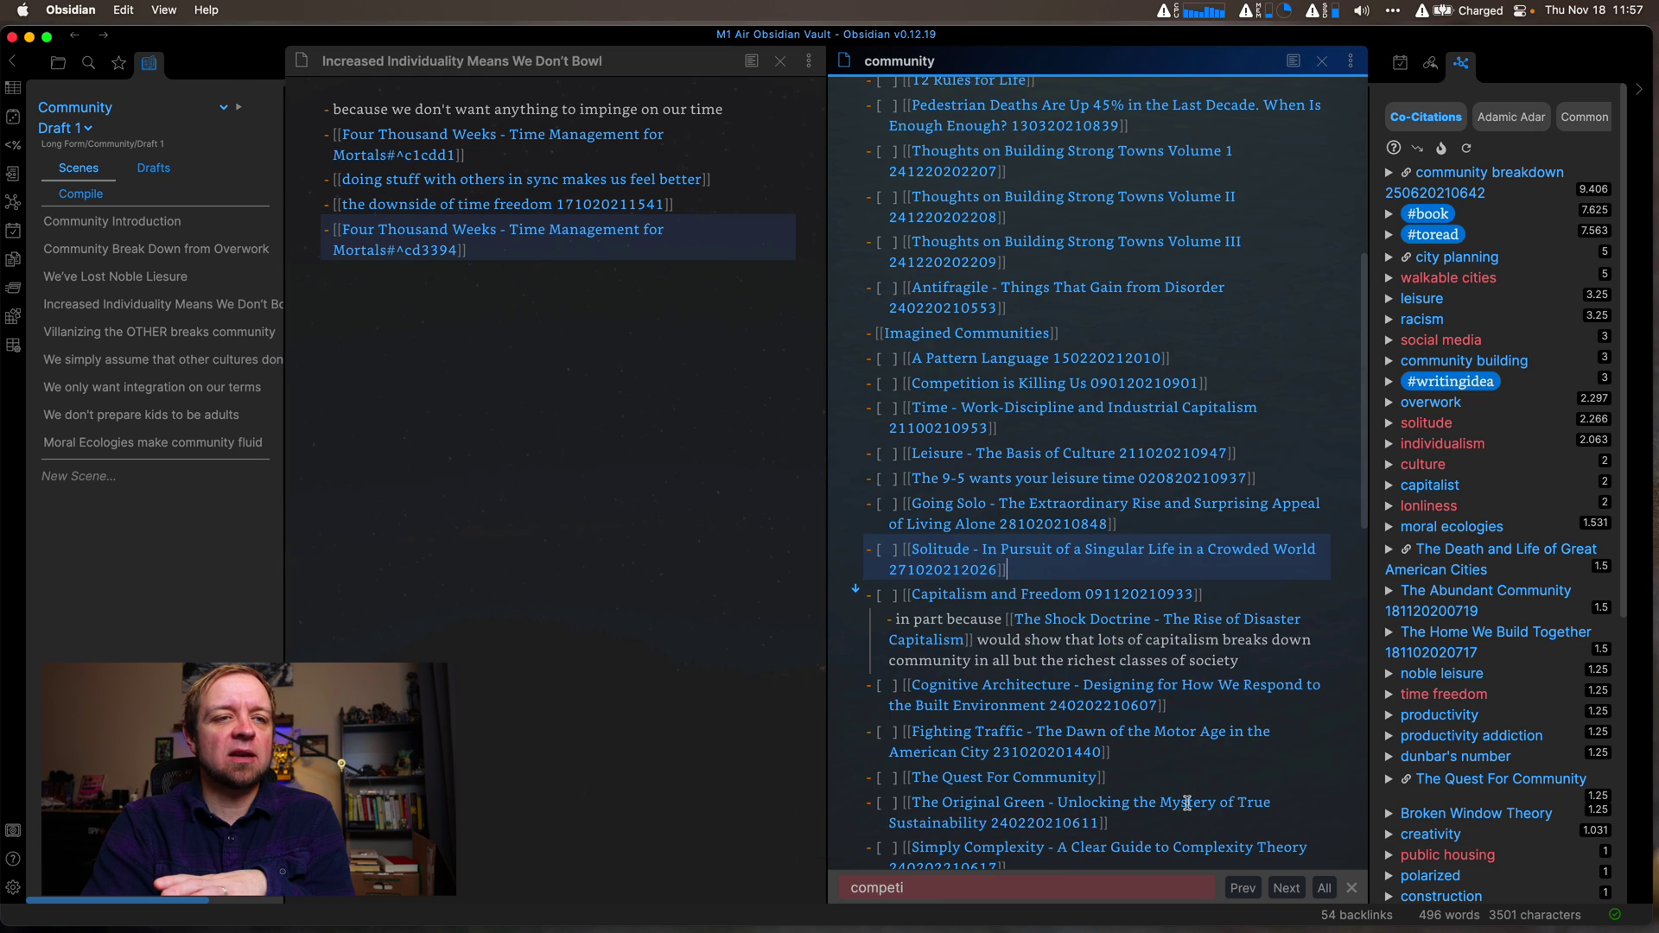
scroll(1187, 803, "up", 5)
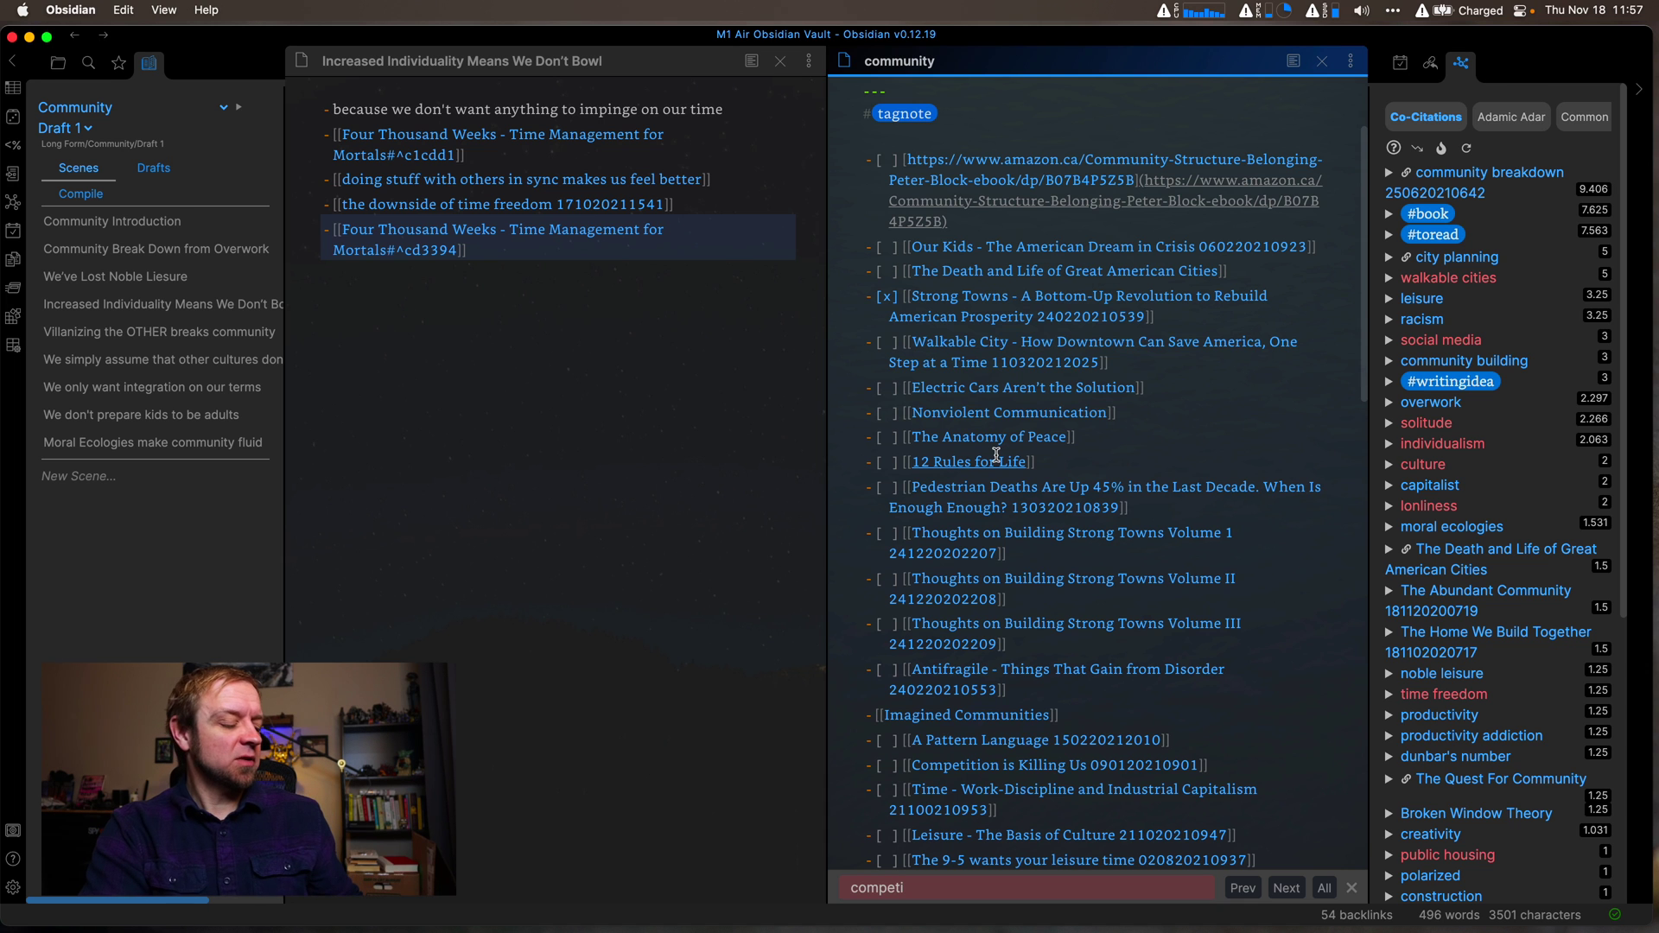
key("super+Tab")
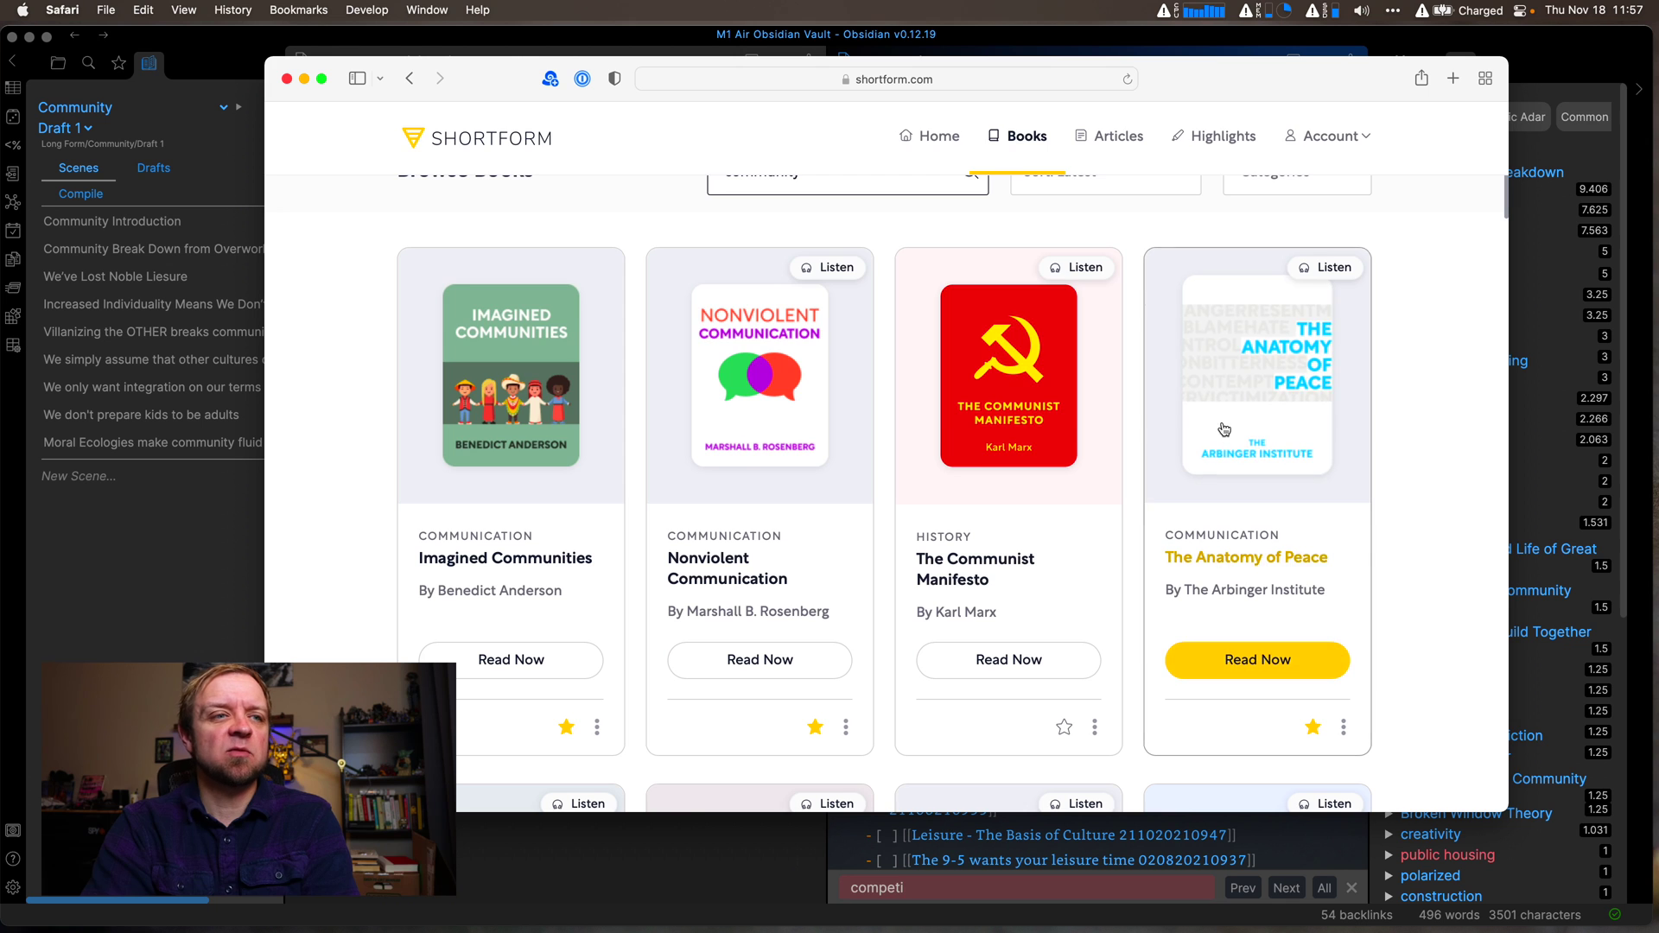
scroll(1223, 430, "down", 6)
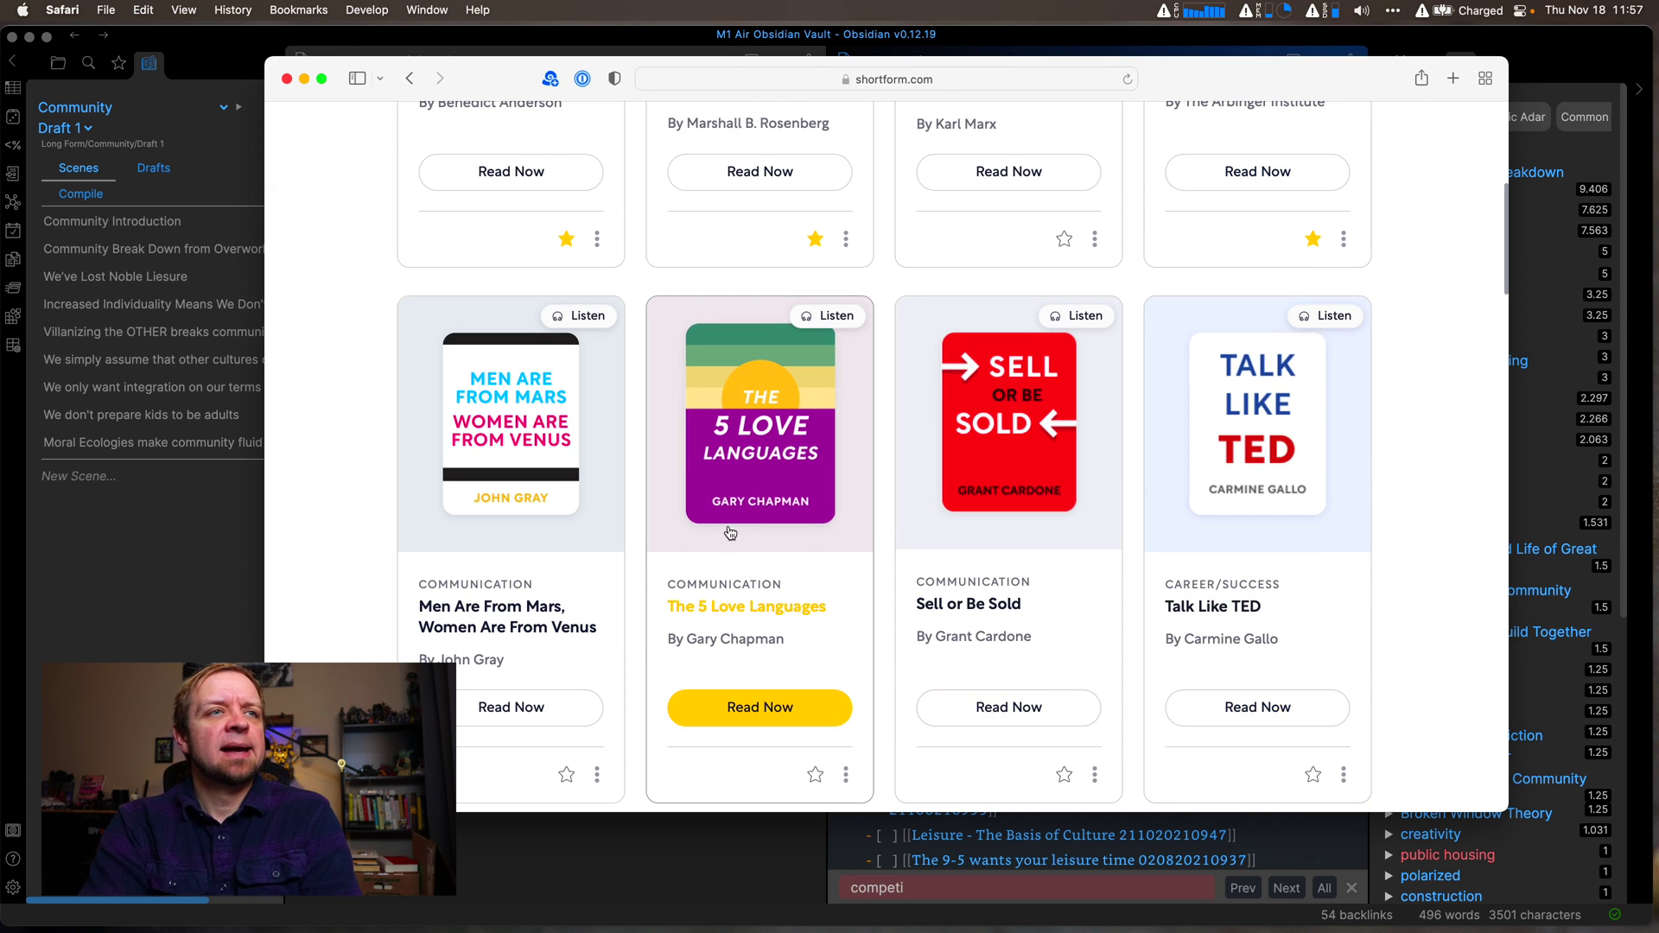
scroll(1104, 494, "up", 6)
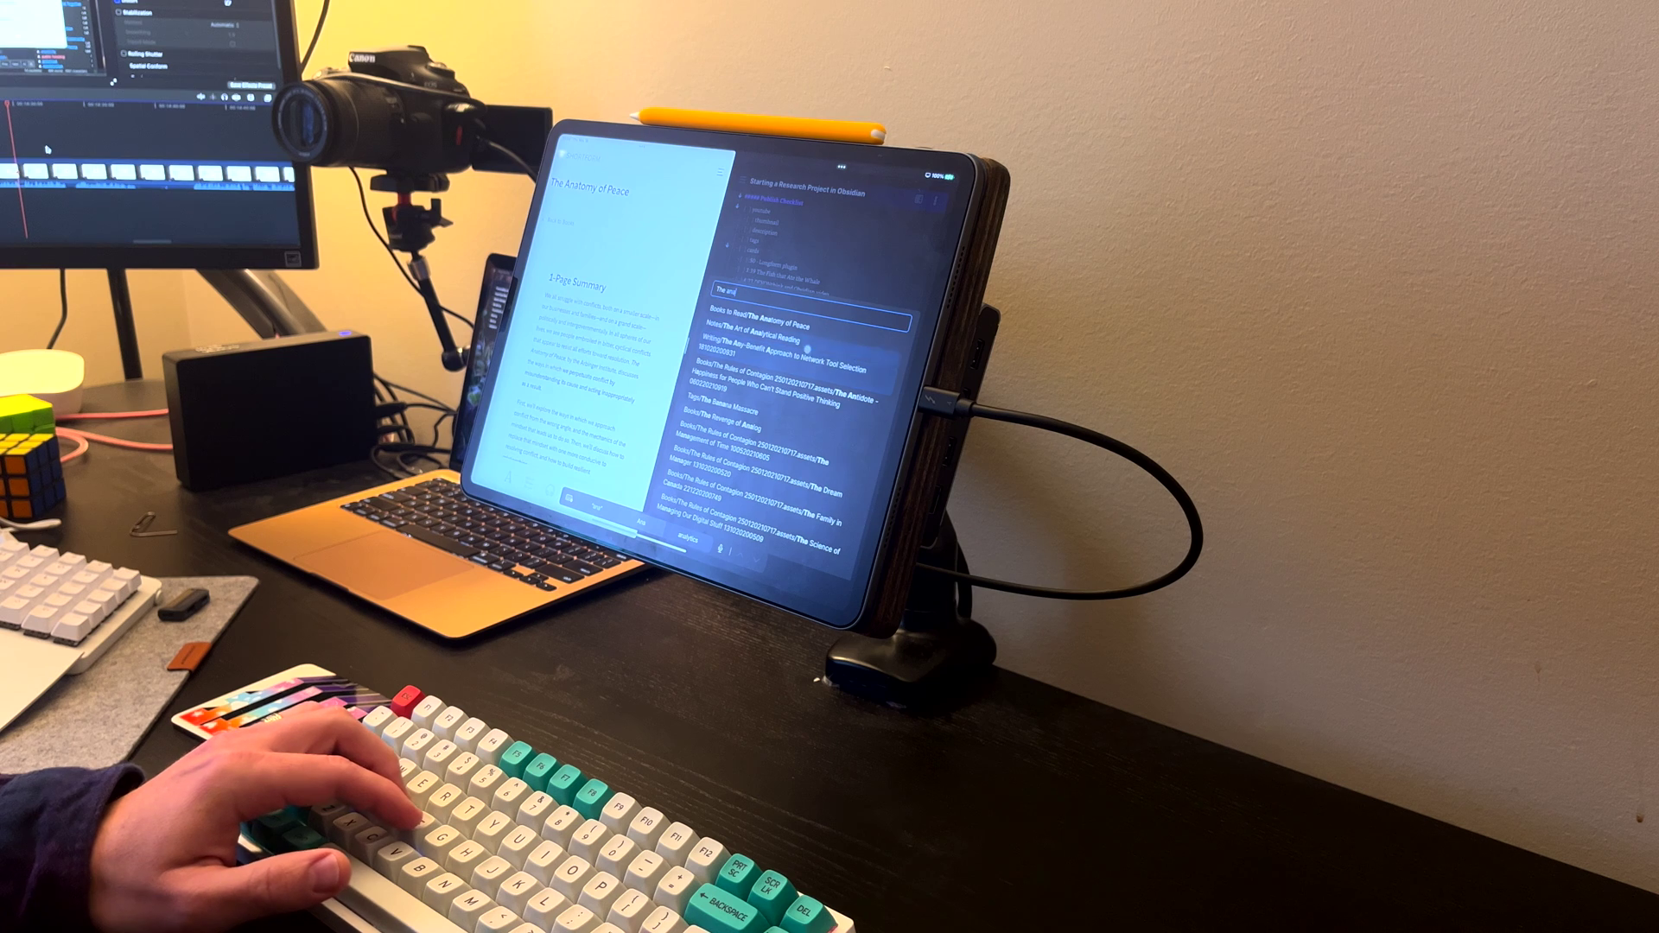
Step: Delete the '## Resources Mentioned' heading from The Anatomy of Peace note, then return to the community checklist
key("Return")
left_click(783, 251)
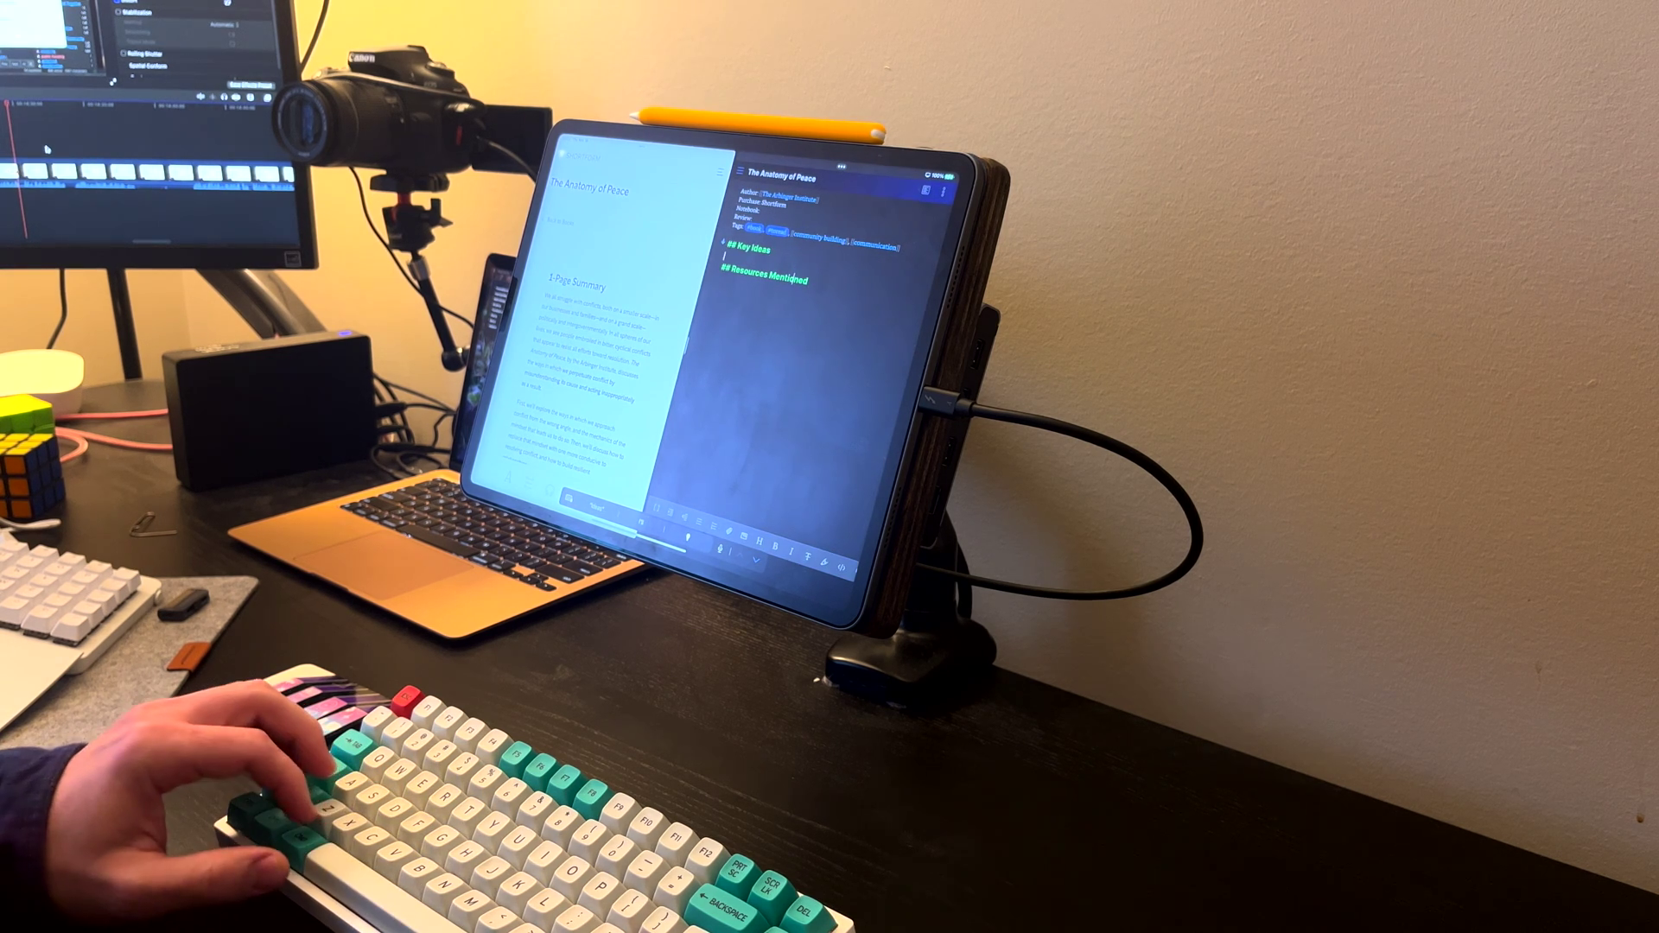
key("shift+Down")
key("shift+Down")
key("BackSpace")
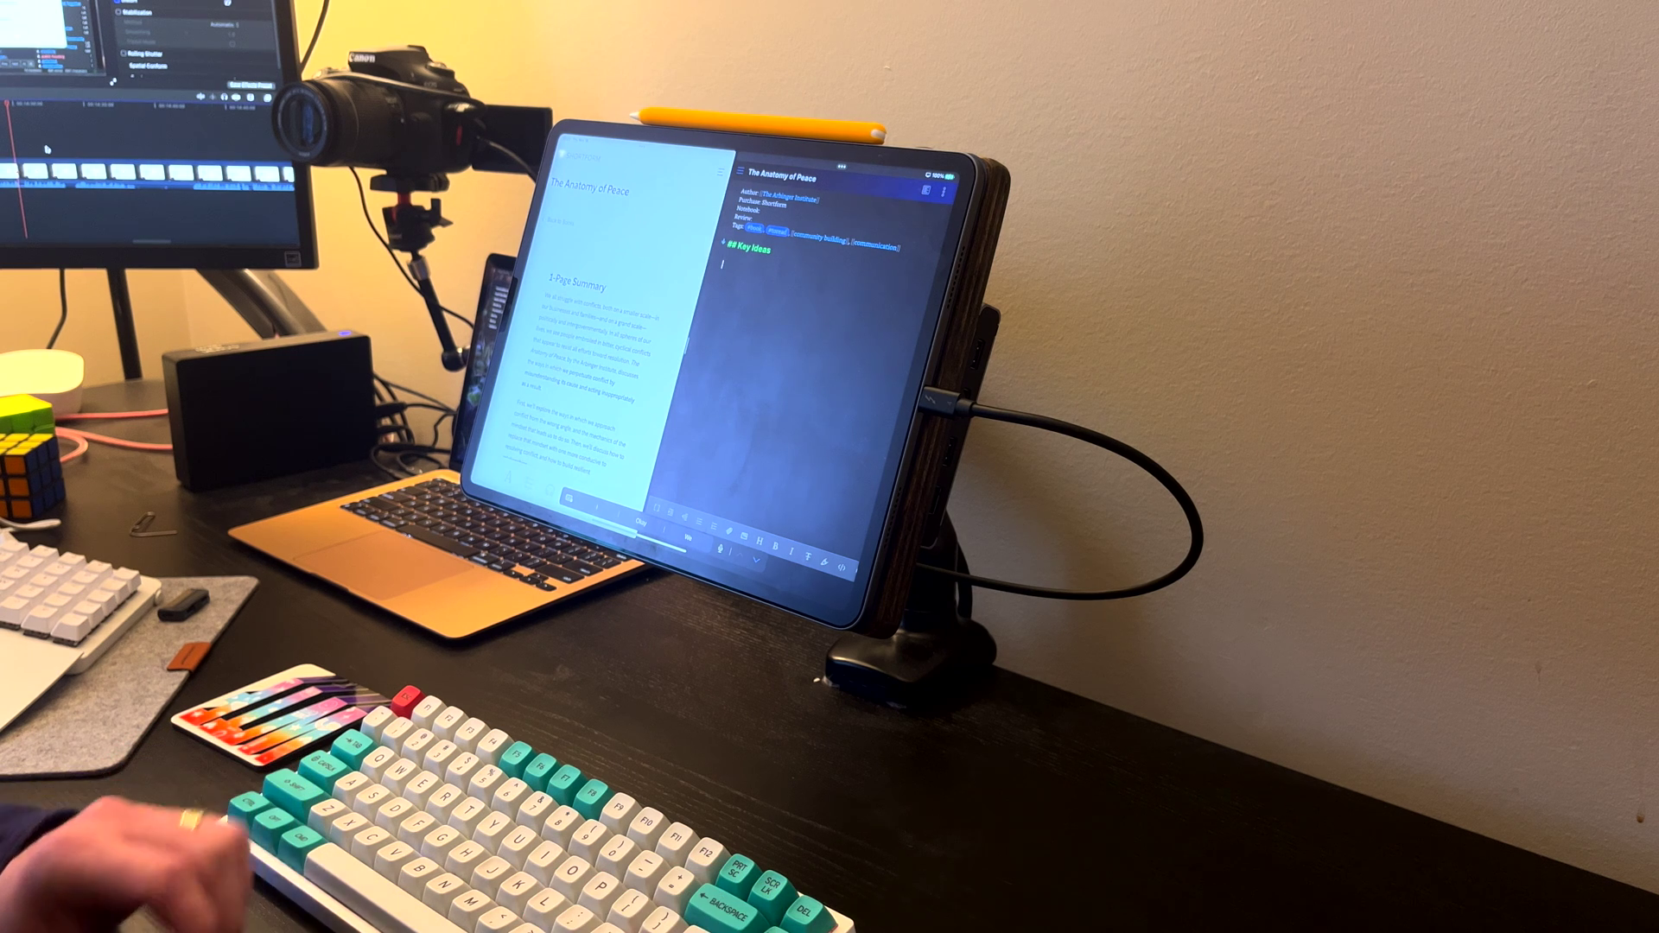
scroll(596, 345, "down", 5)
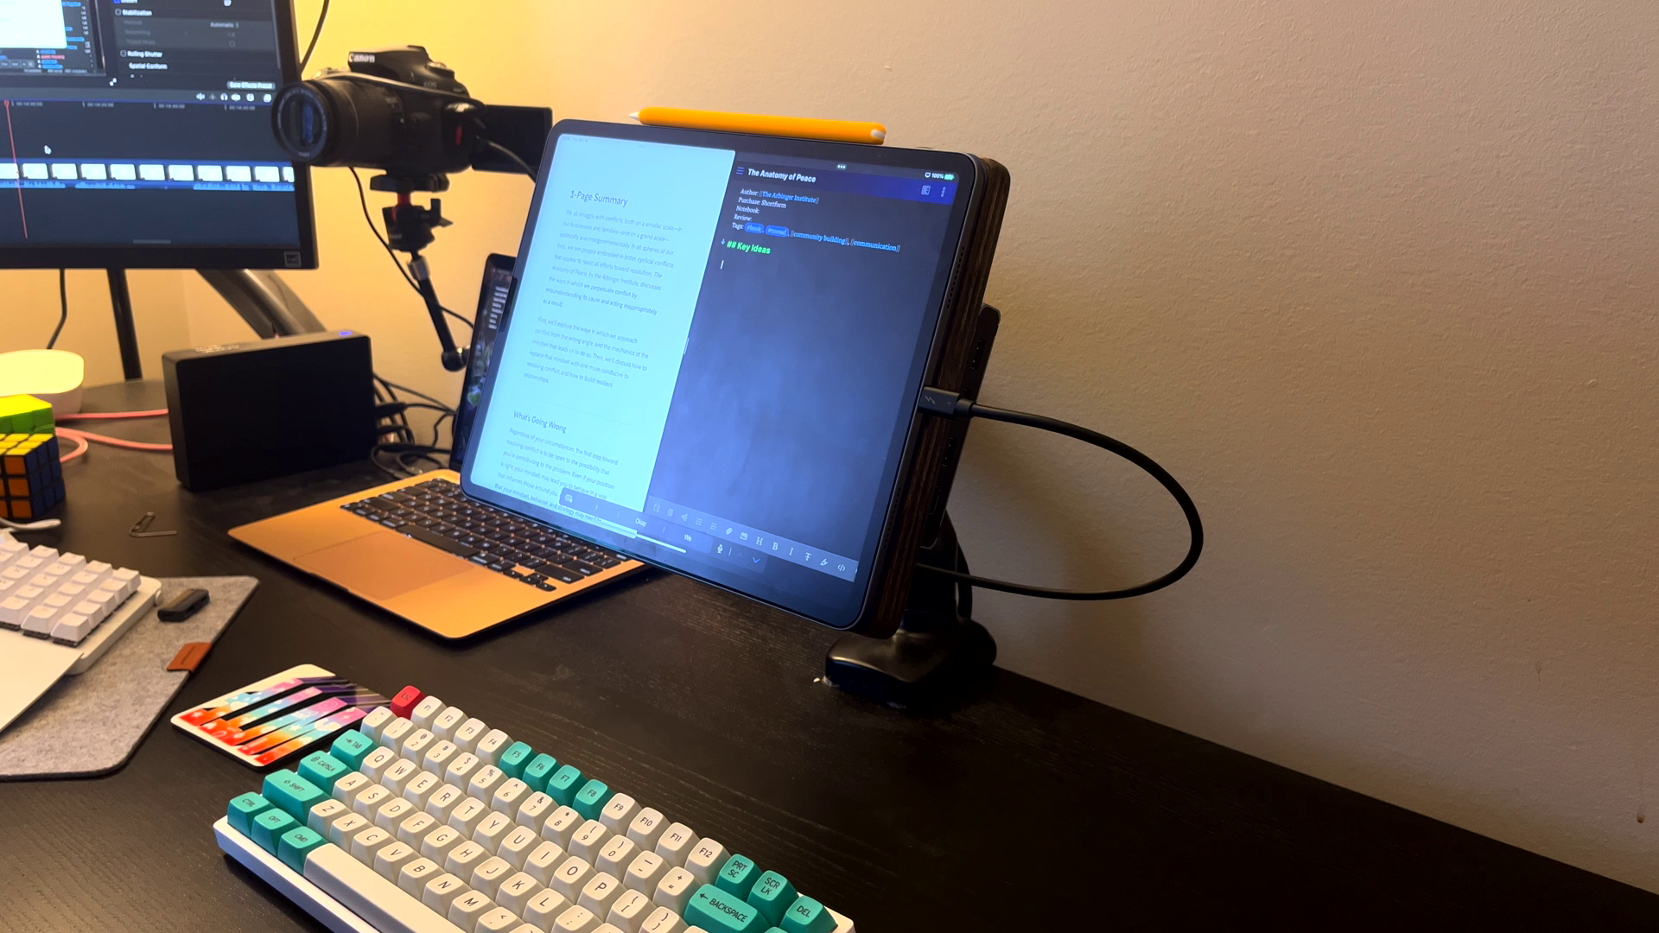
scroll(597, 329, "down", 2)
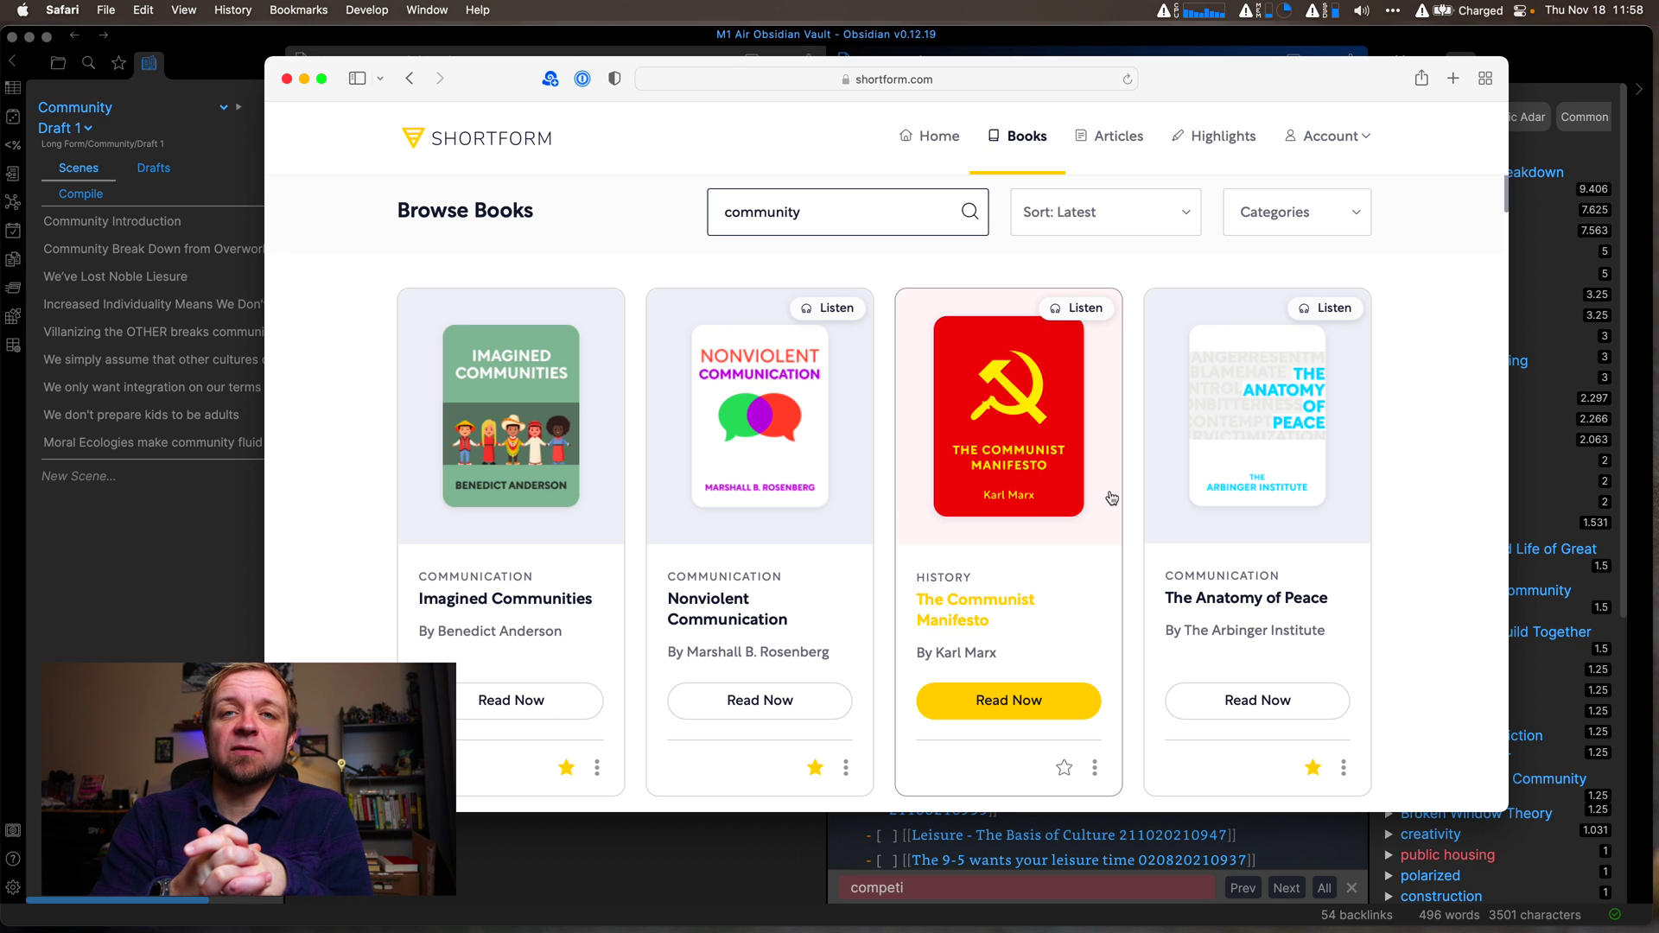
key("super+Tab")
left_click(1295, 399)
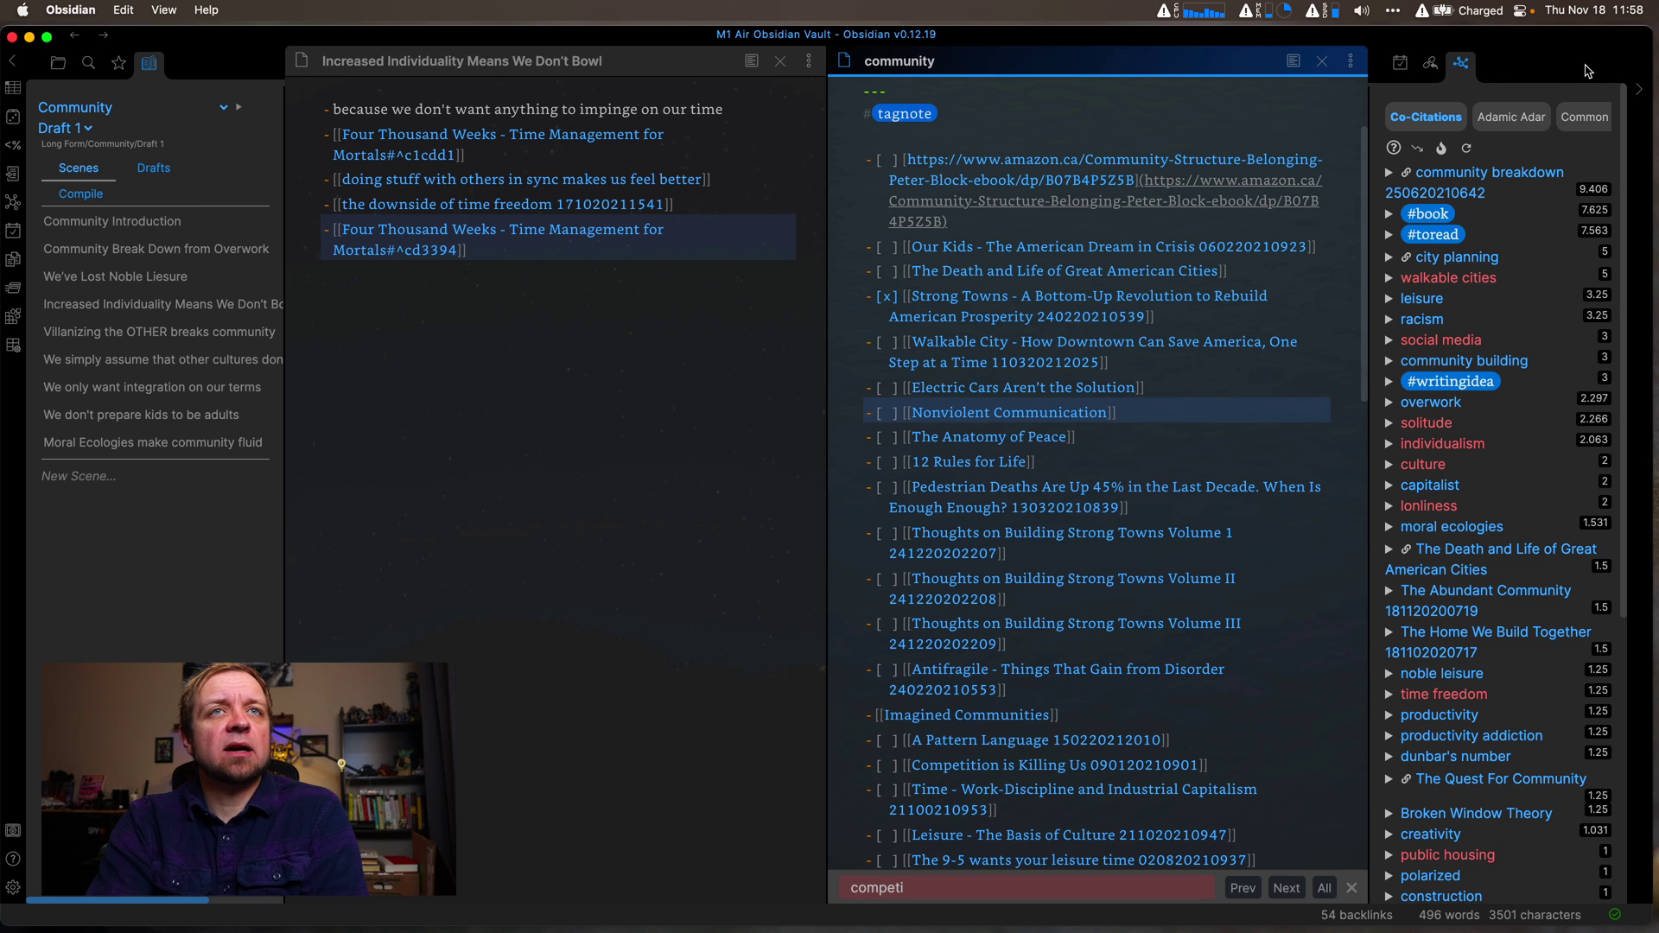
Step: Collapse the right sidebar and open the WIP - Community board from the File Explorer's Long Form folder
left_click(1640, 89)
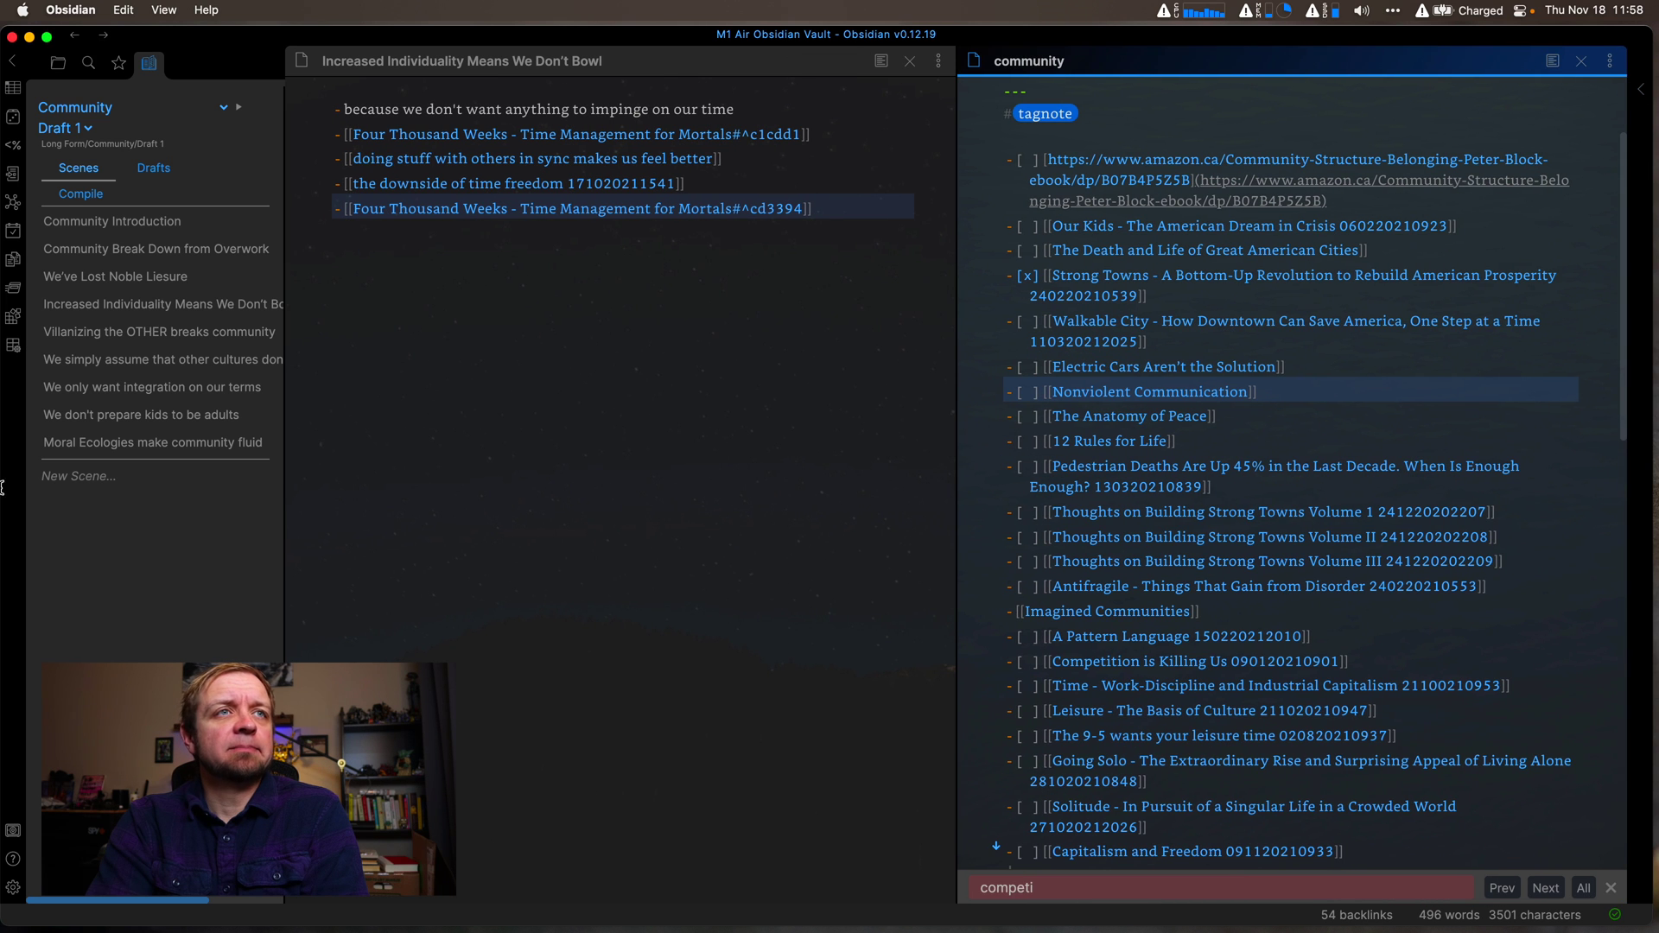
left_click(58, 62)
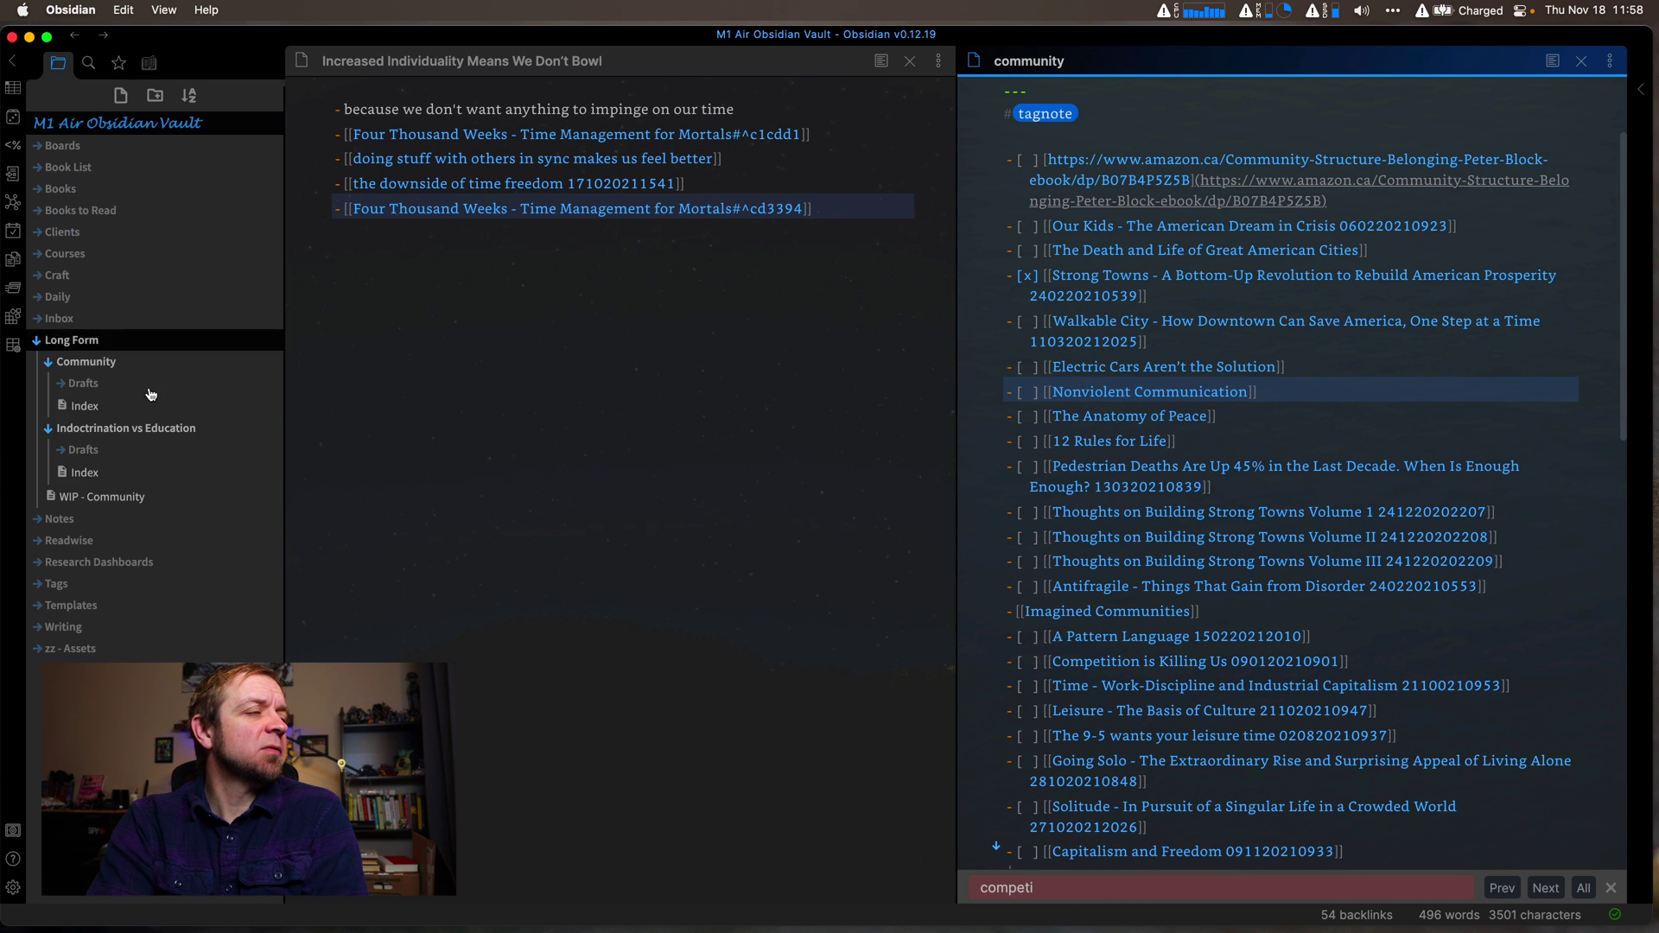
left_click(147, 496)
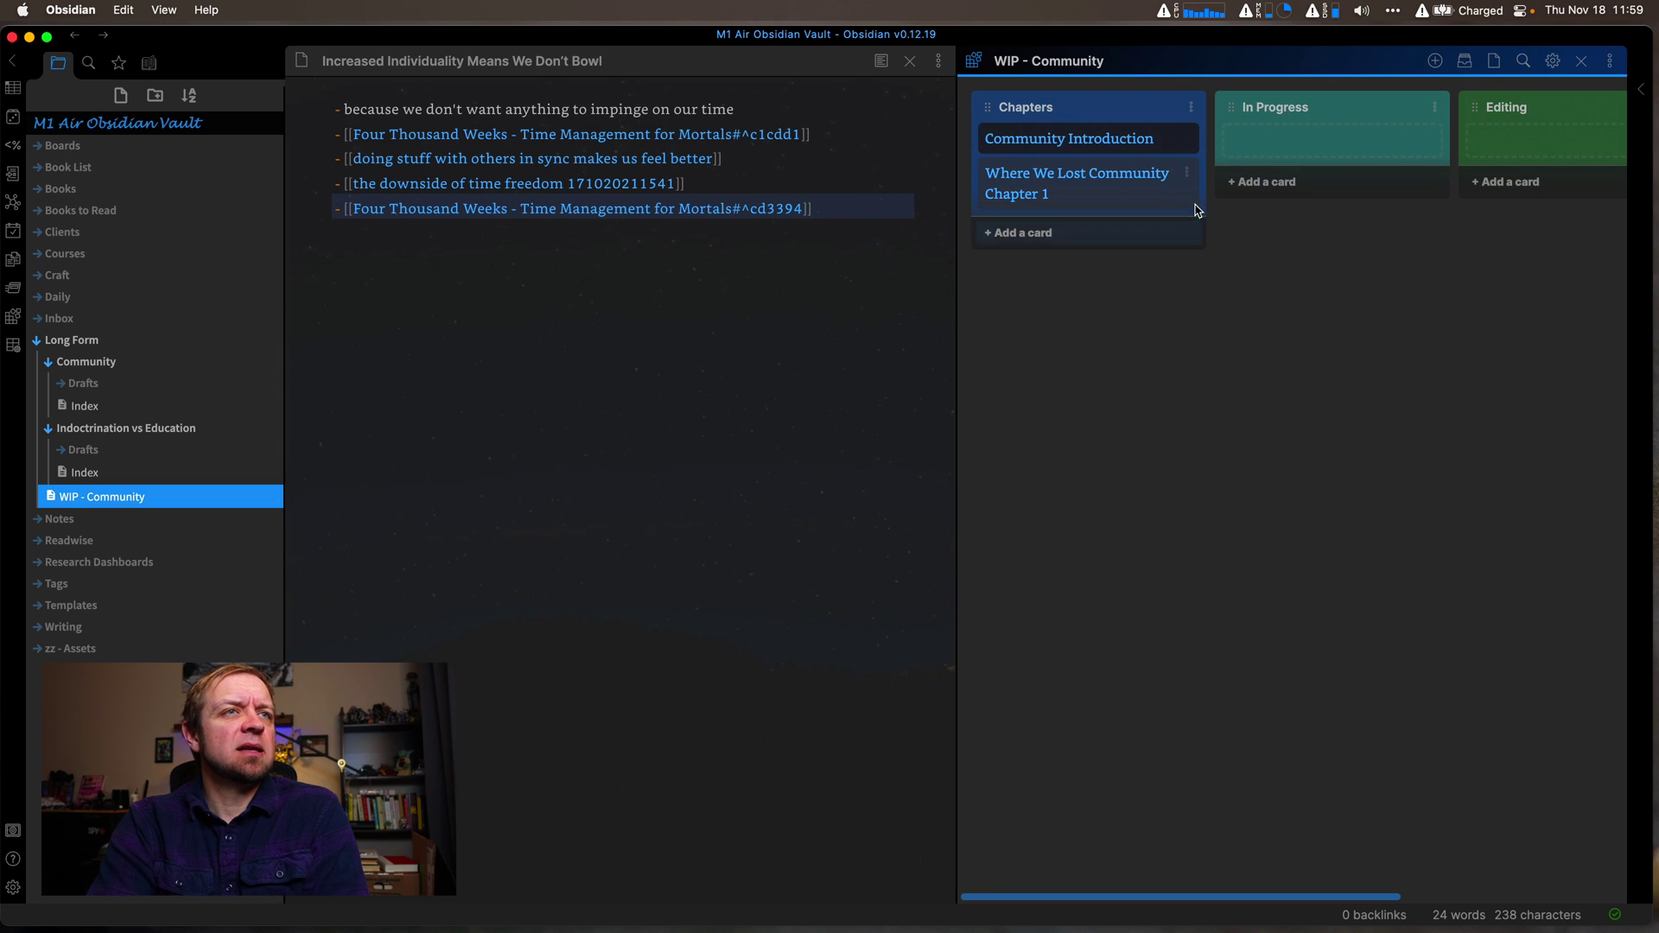
Step: Open the Where We Lost Community Chapter 1 note and show the Longform scene list
left_click(1130, 170)
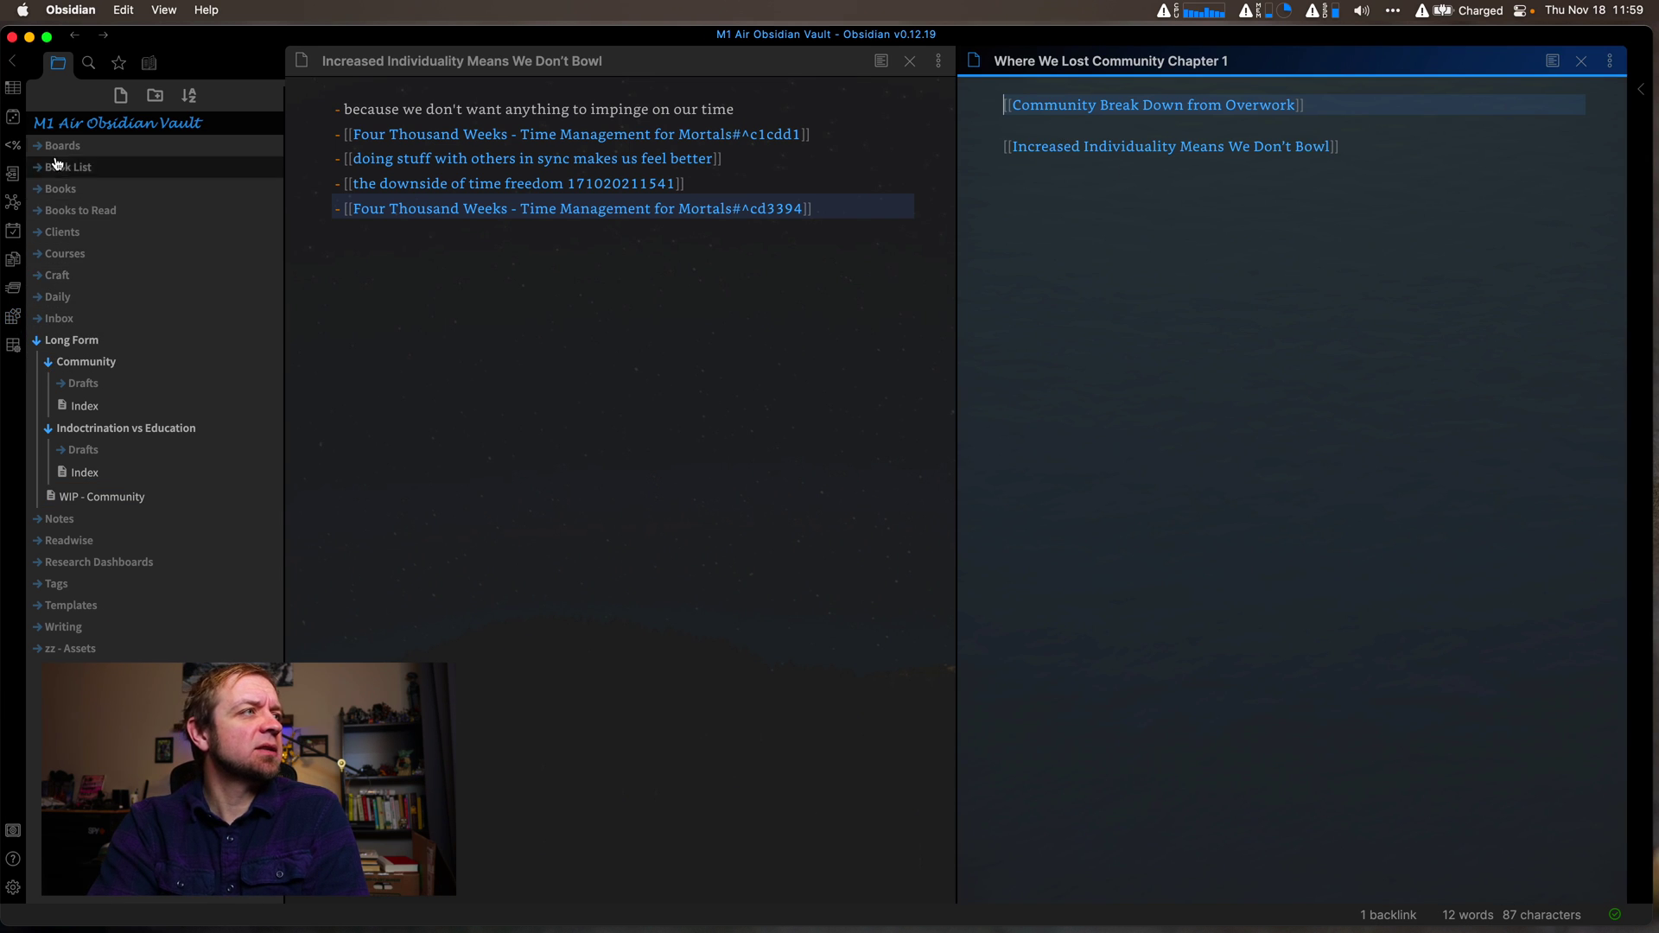
left_click(149, 66)
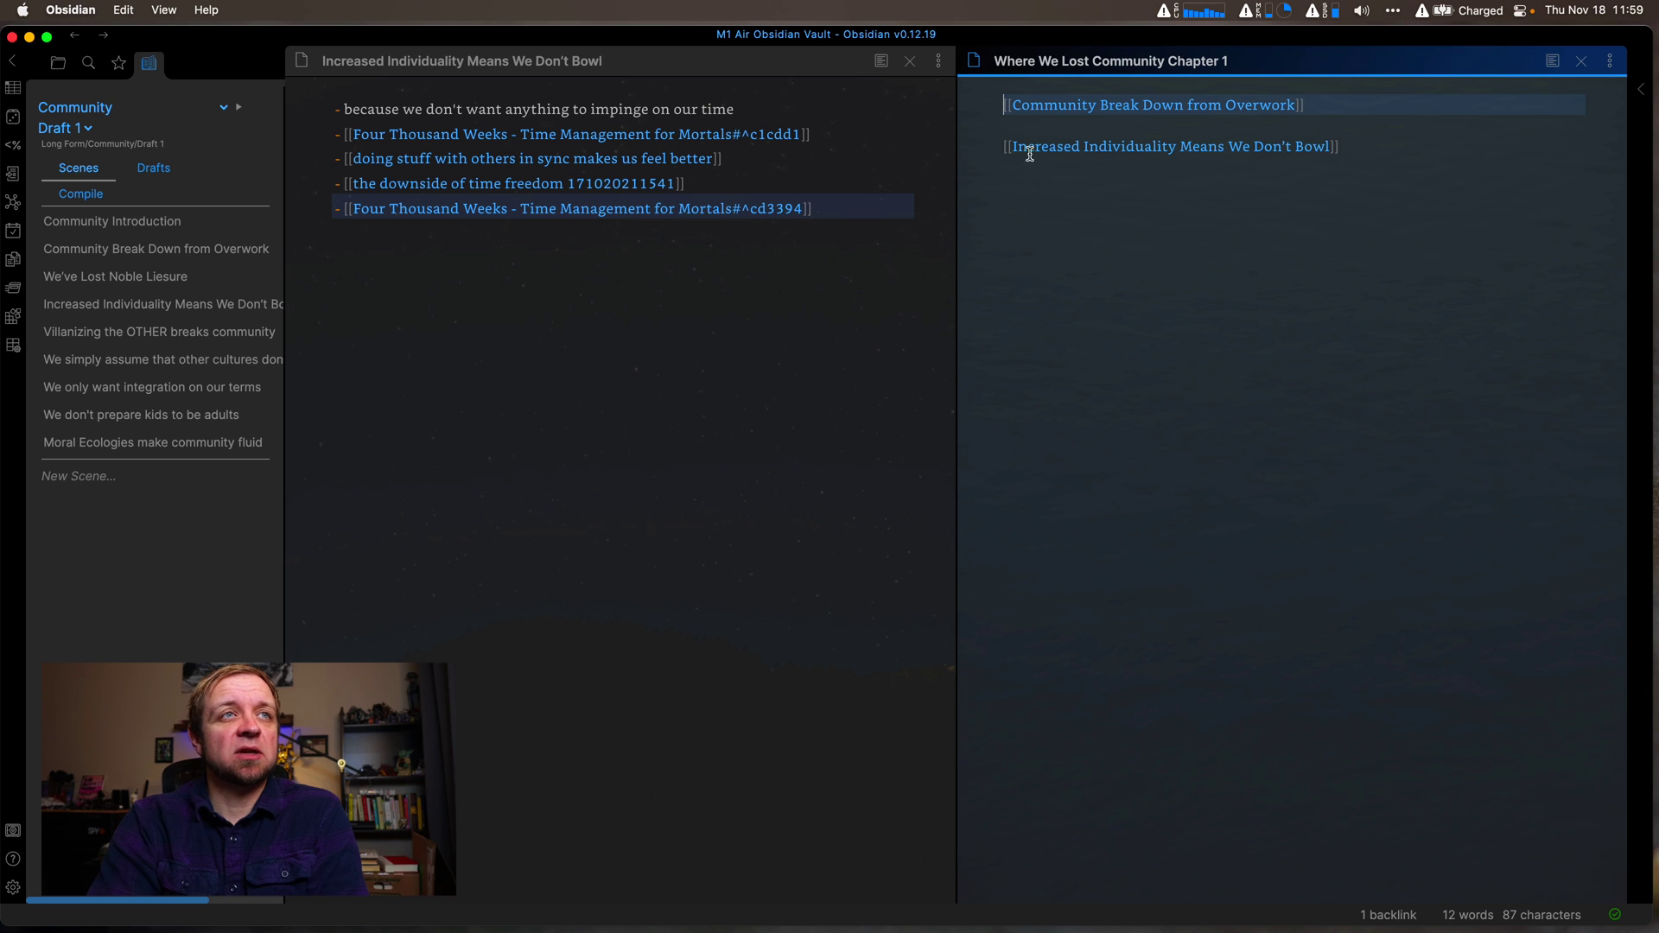
left_click_drag(1003, 104, 1363, 148)
left_click(1311, 359)
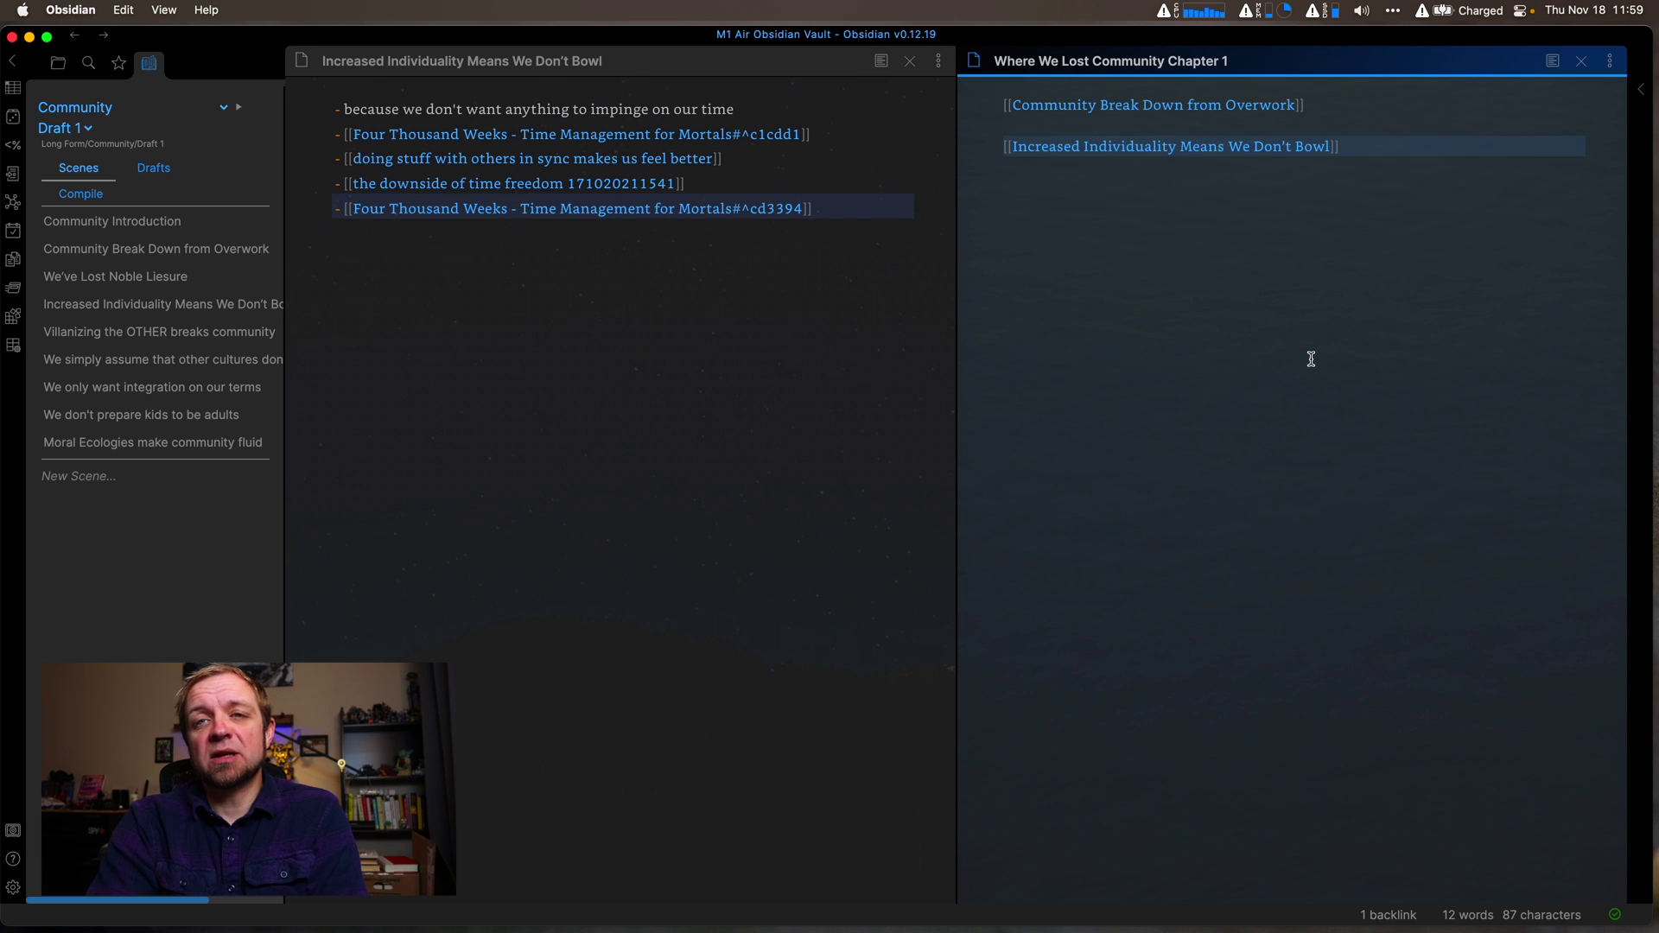